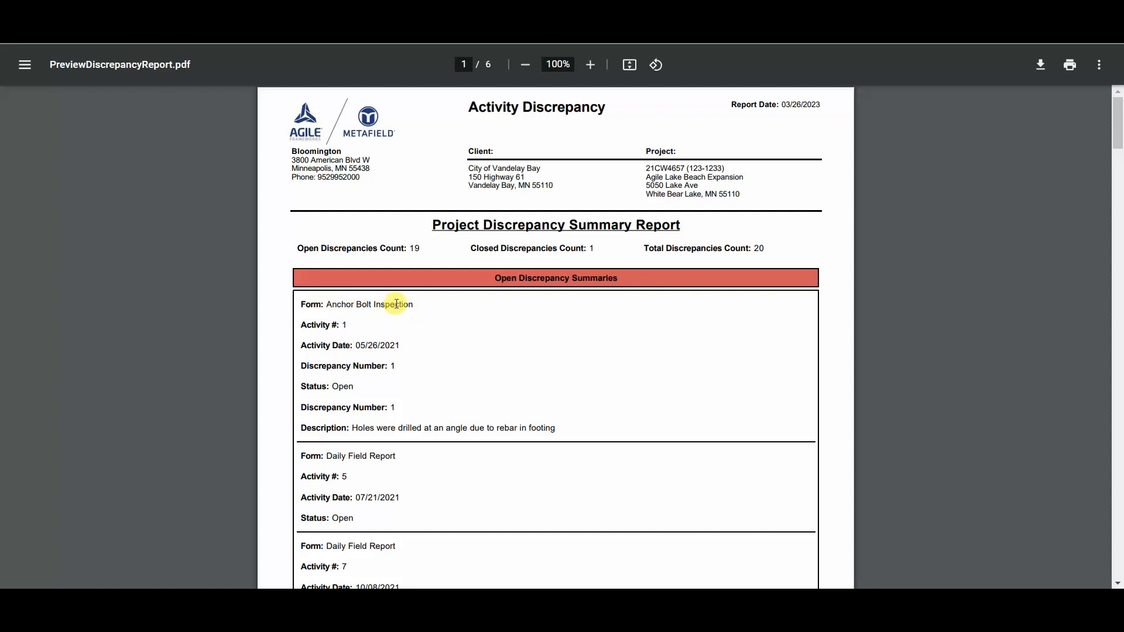
- Read through the six-page discrepancy report, examining the open discrepancy summaries and the closed discrepancy summaries at its end
scroll(393, 316, down, 1)
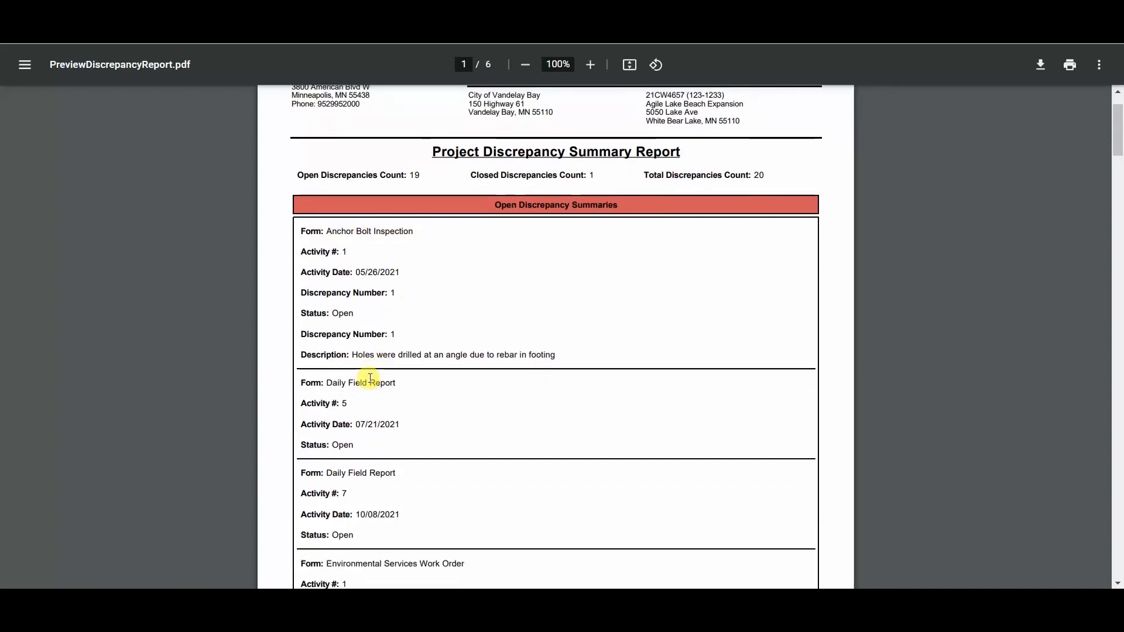
scroll(375, 378, down, 1)
scroll(374, 377, down, 3)
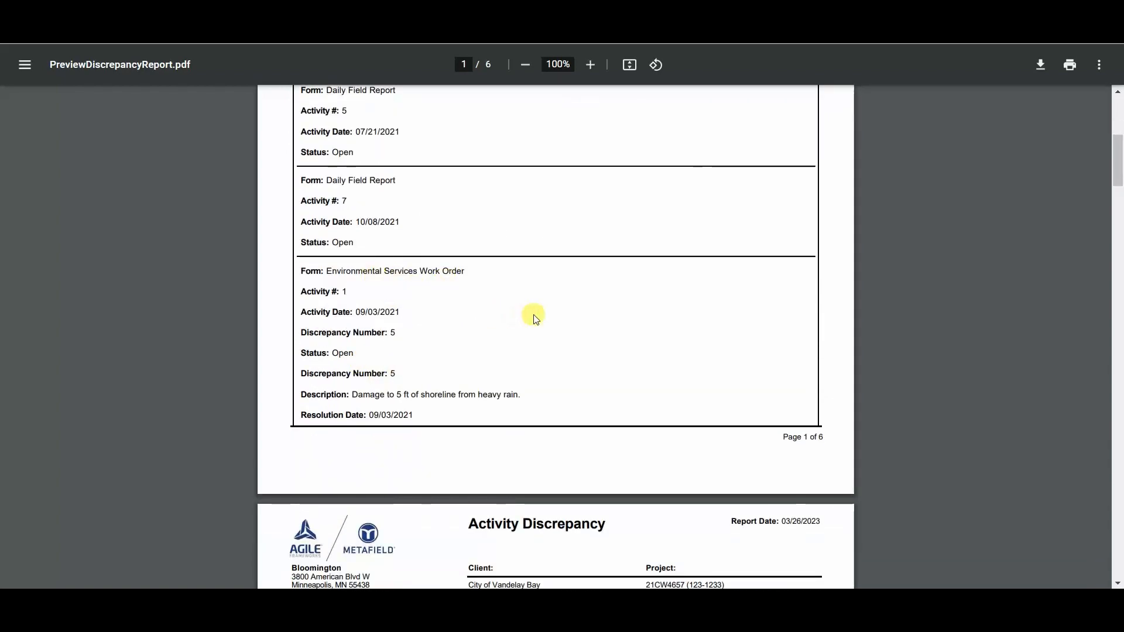
scroll(534, 314, down, 1)
scroll(541, 321, up, 5)
scroll(545, 326, up, 1)
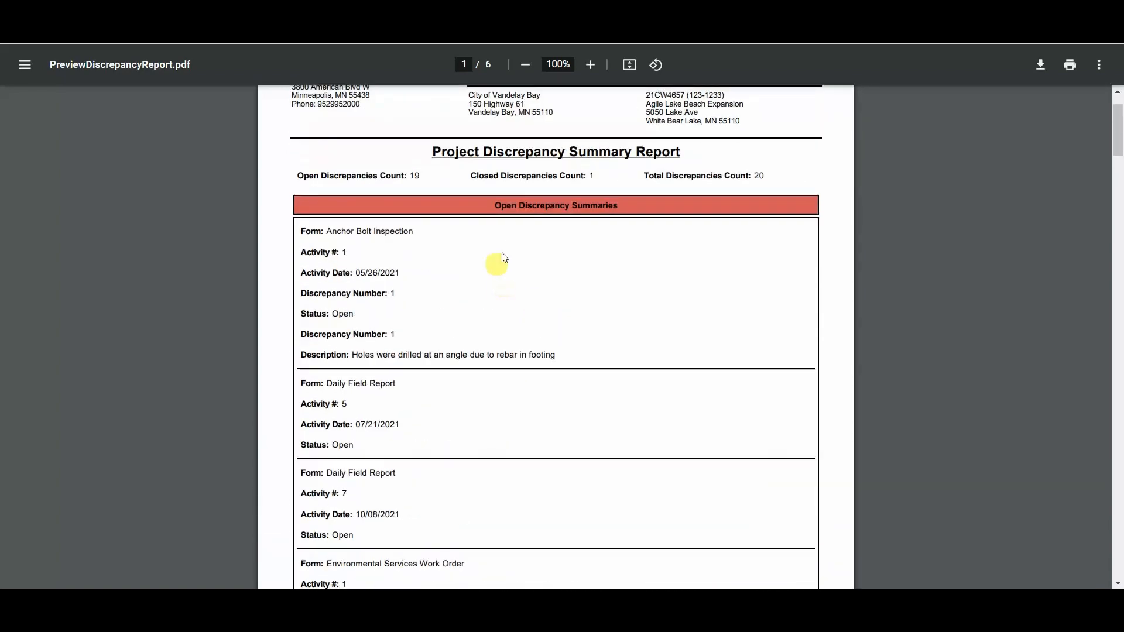
scroll(539, 271, down, 9)
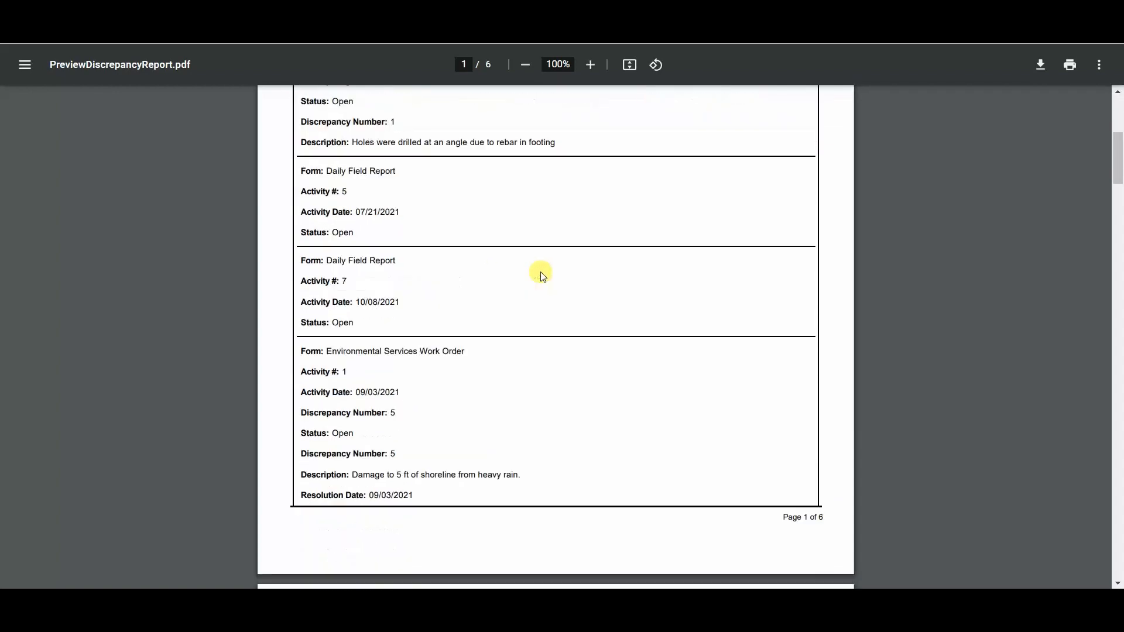
scroll(529, 281, down, 15)
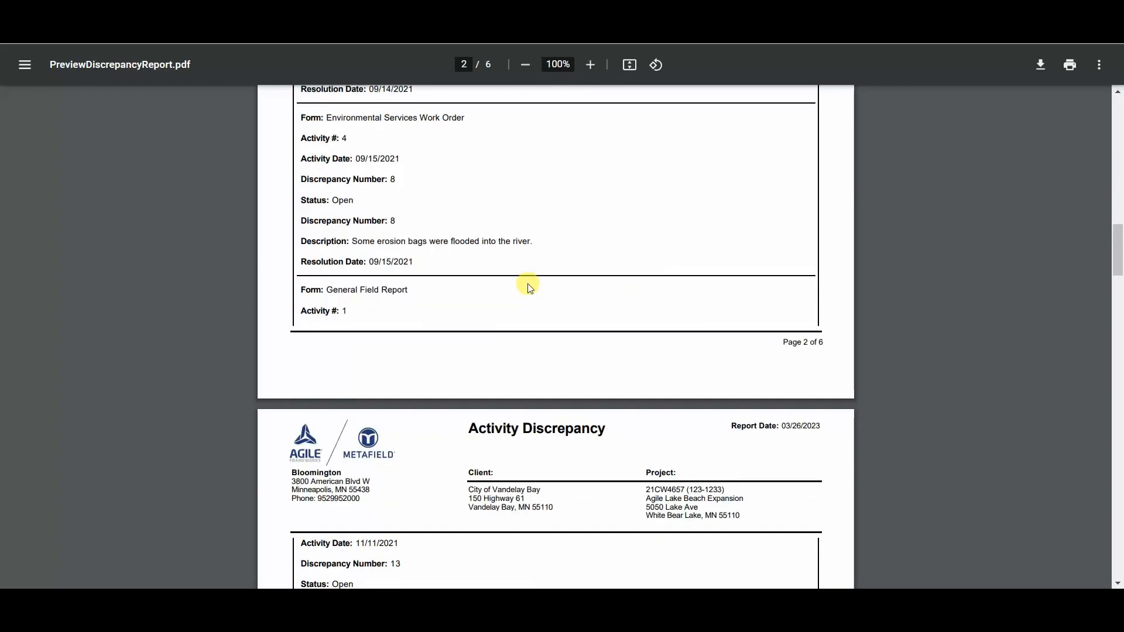
scroll(528, 293, down, 20)
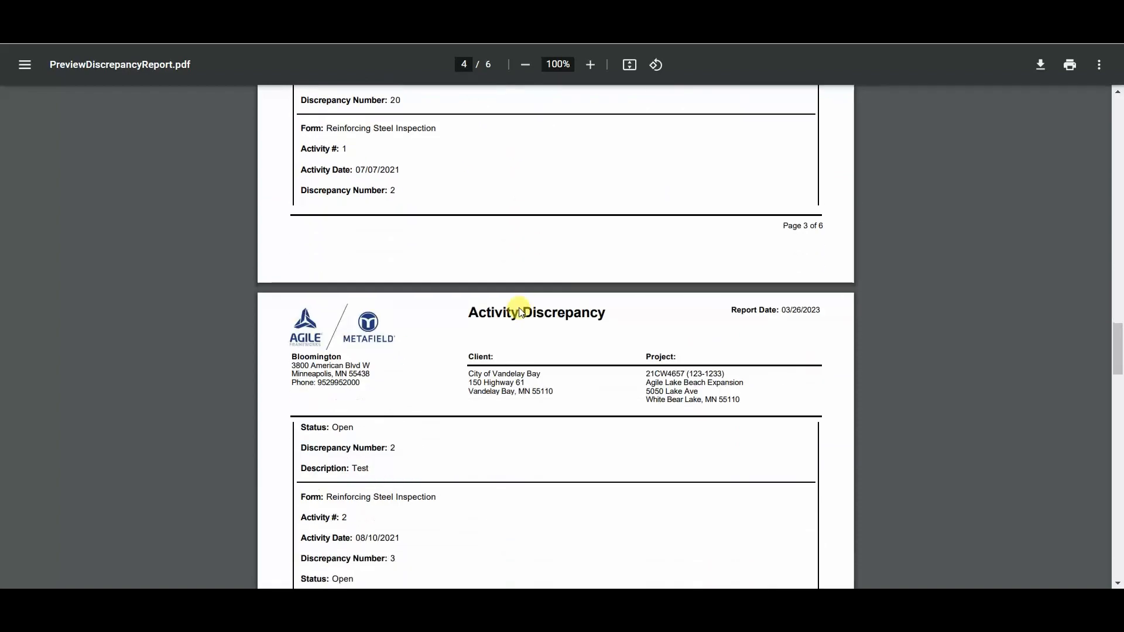
scroll(520, 315, down, 18)
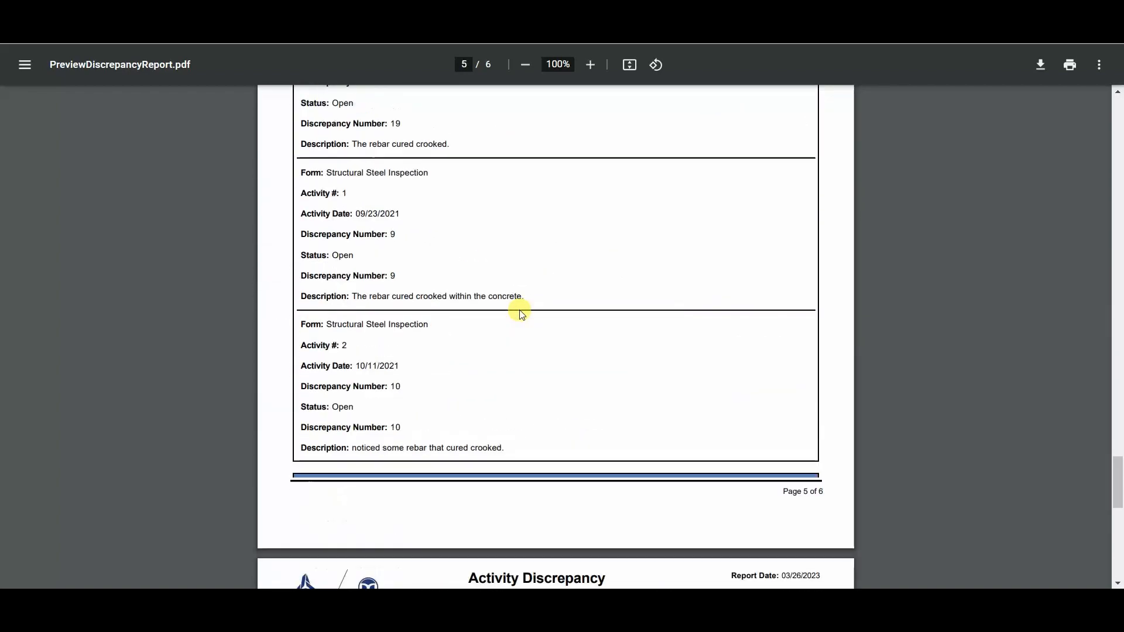
scroll(504, 298, down, 1)
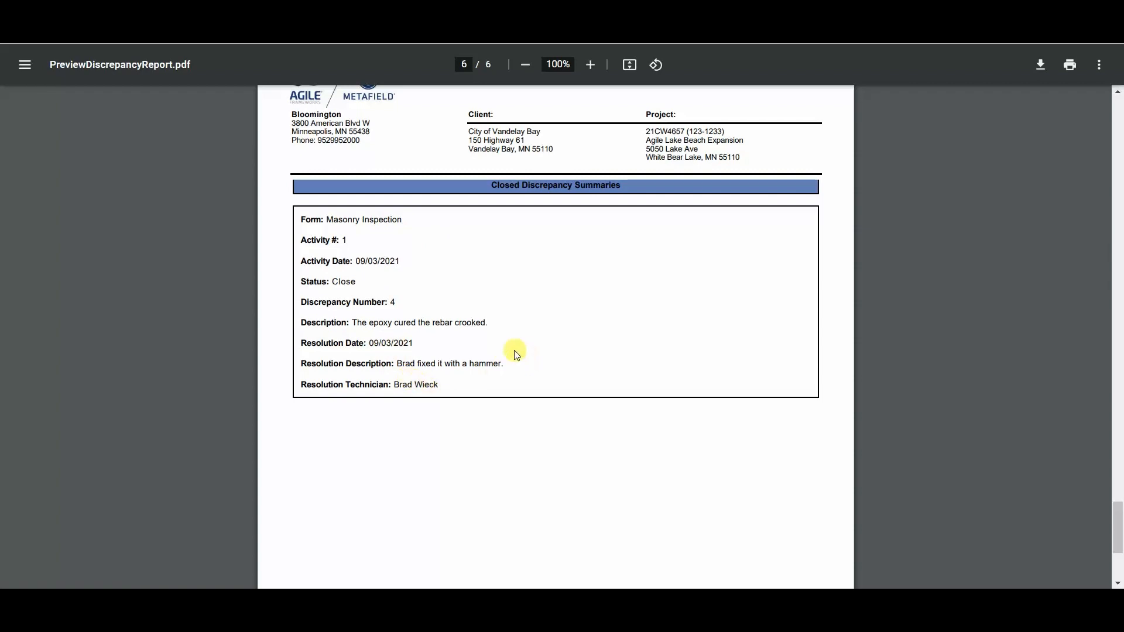
- Go back from the closed discrepancy summaries to the discrepancy counts at the start of the report
scroll(612, 281, up, 15)
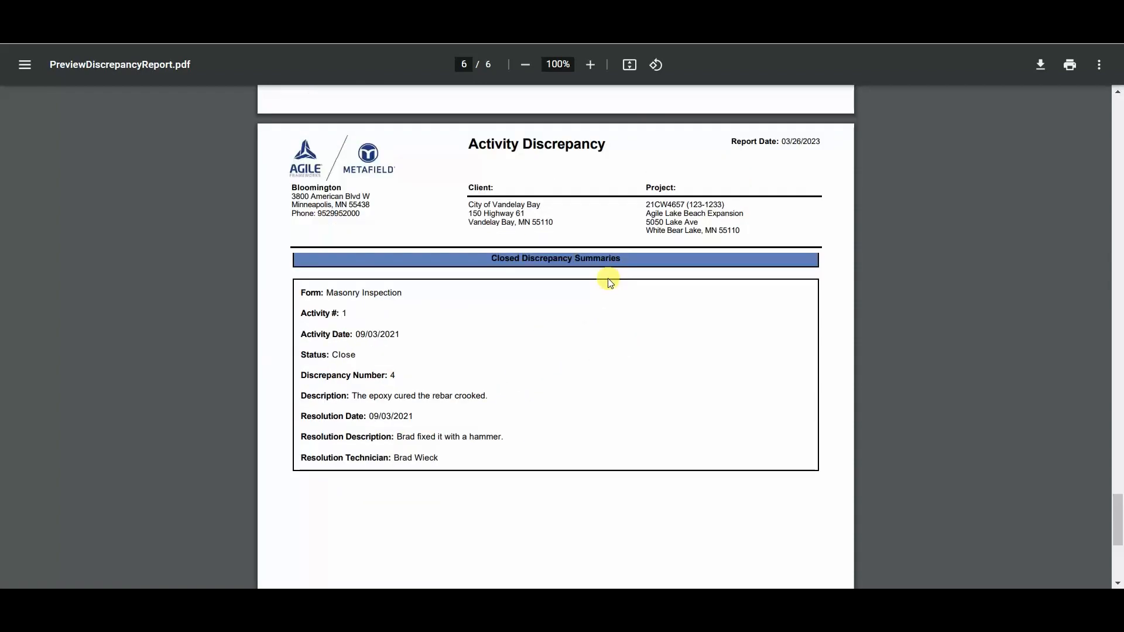
scroll(612, 287, up, 15)
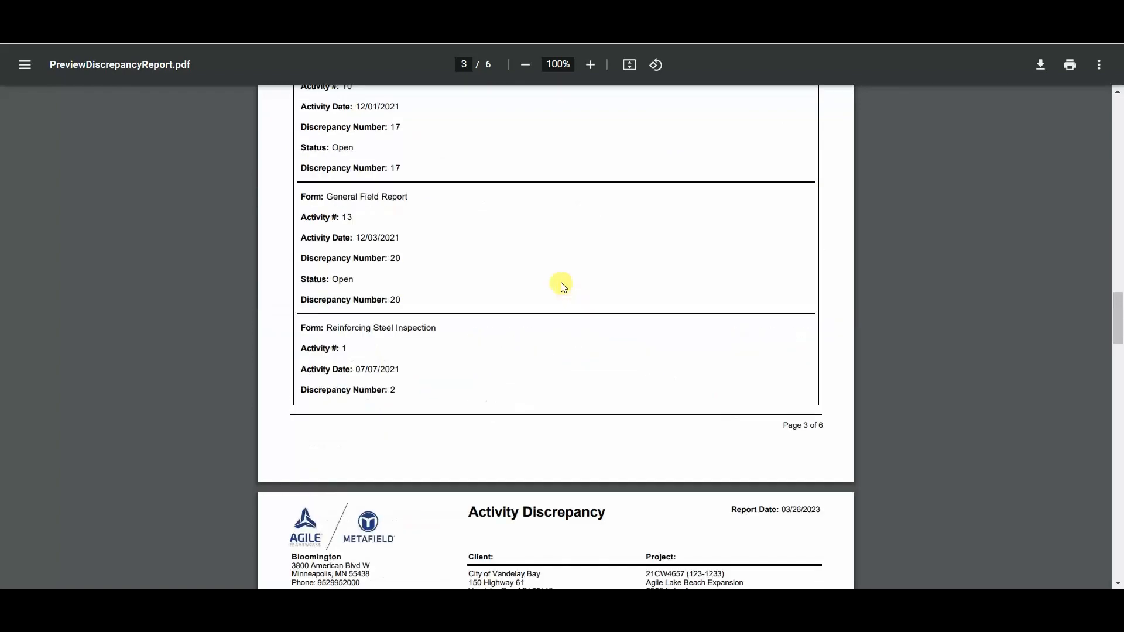
scroll(587, 275, up, 8)
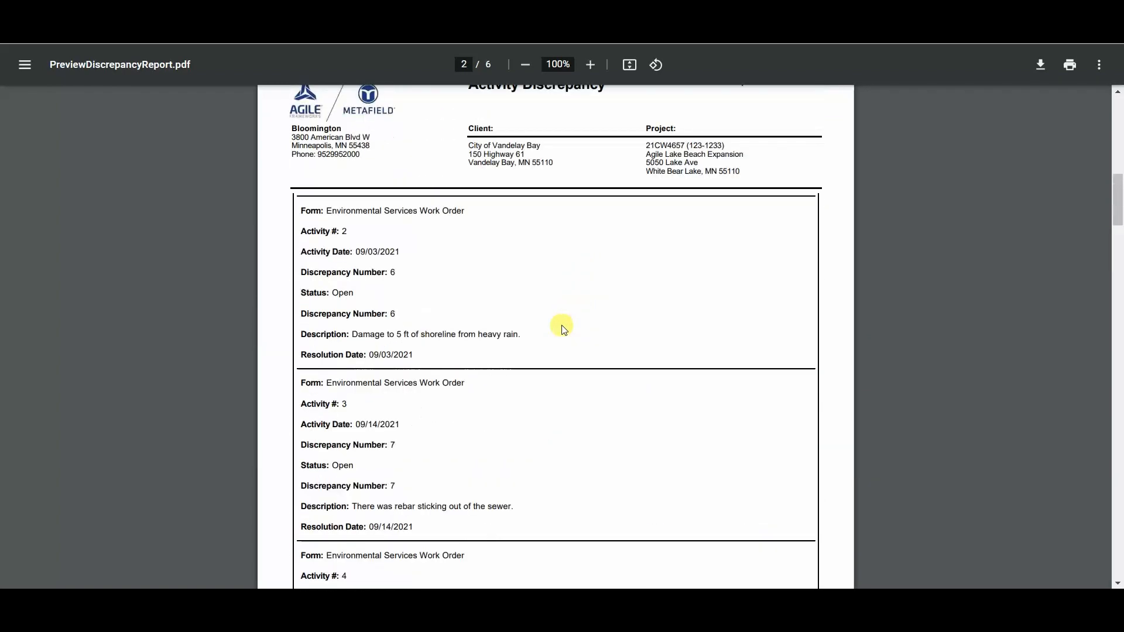
scroll(562, 327, up, 5)
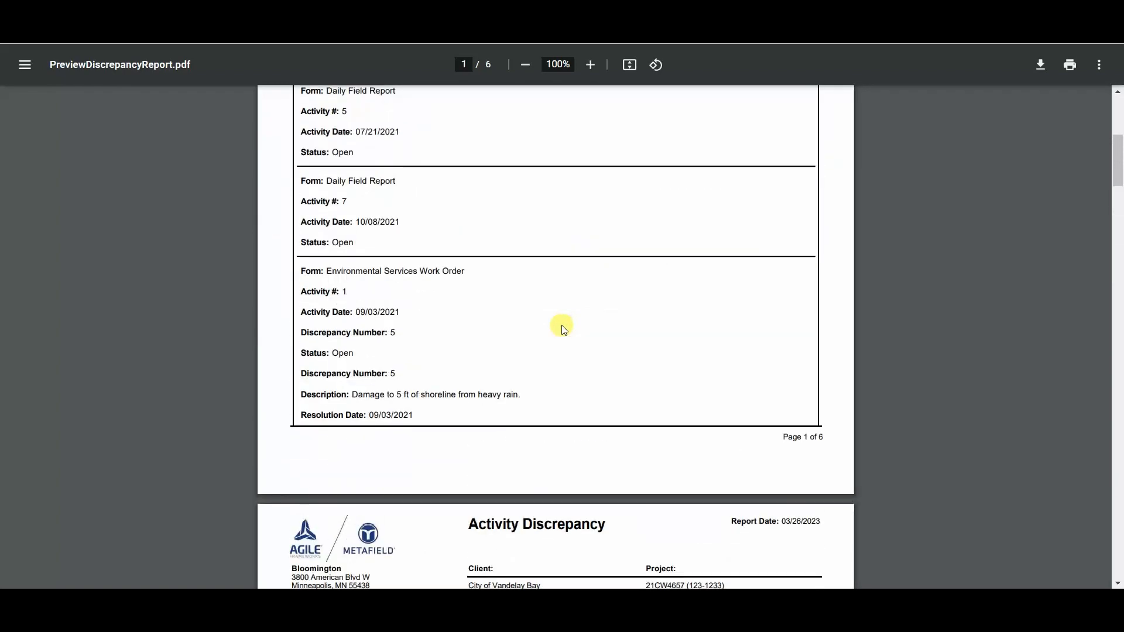
scroll(565, 331, up, 8)
scroll(567, 334, up, 1)
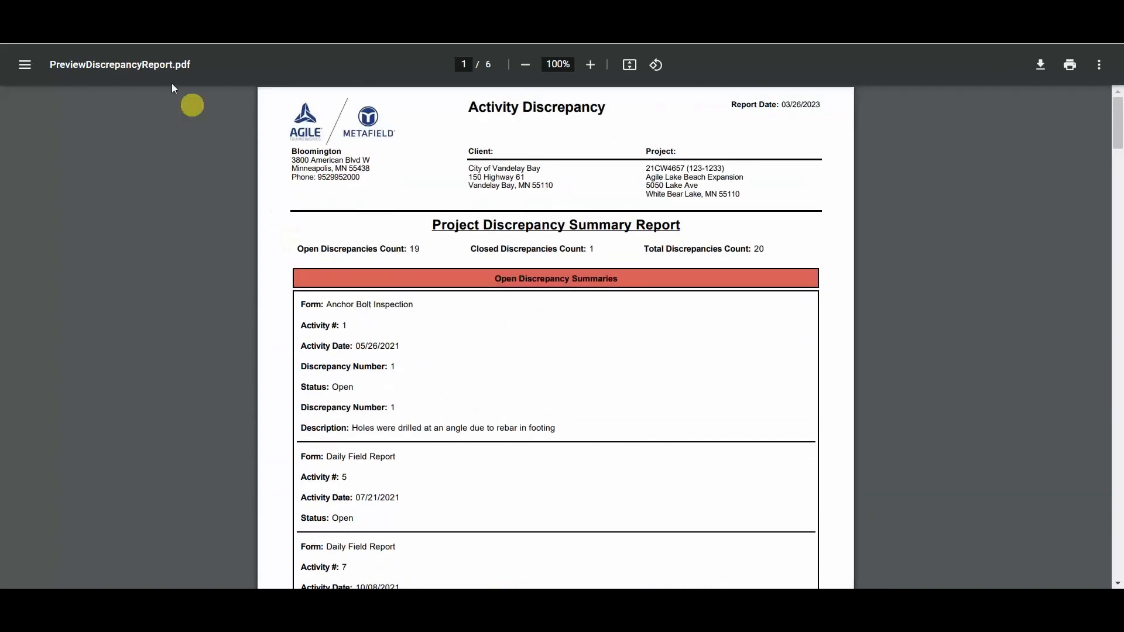
- Switch to MetaField and, from the home page, open the Quality Control activities of the Agile Lake Beach Expansion project
click(211, 23)
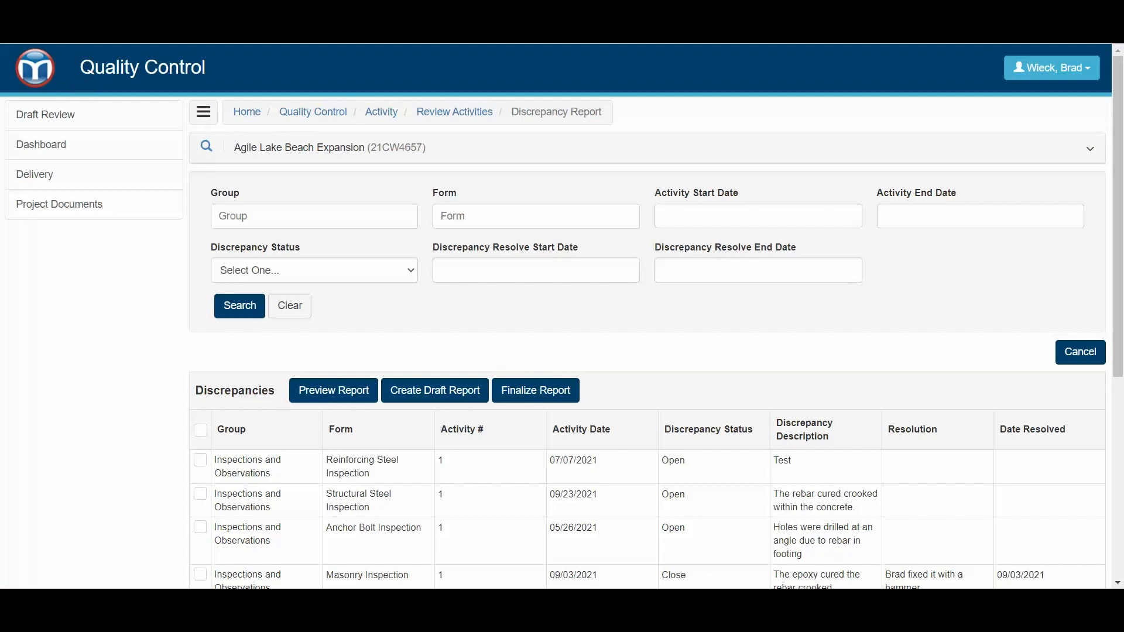
click(65, 68)
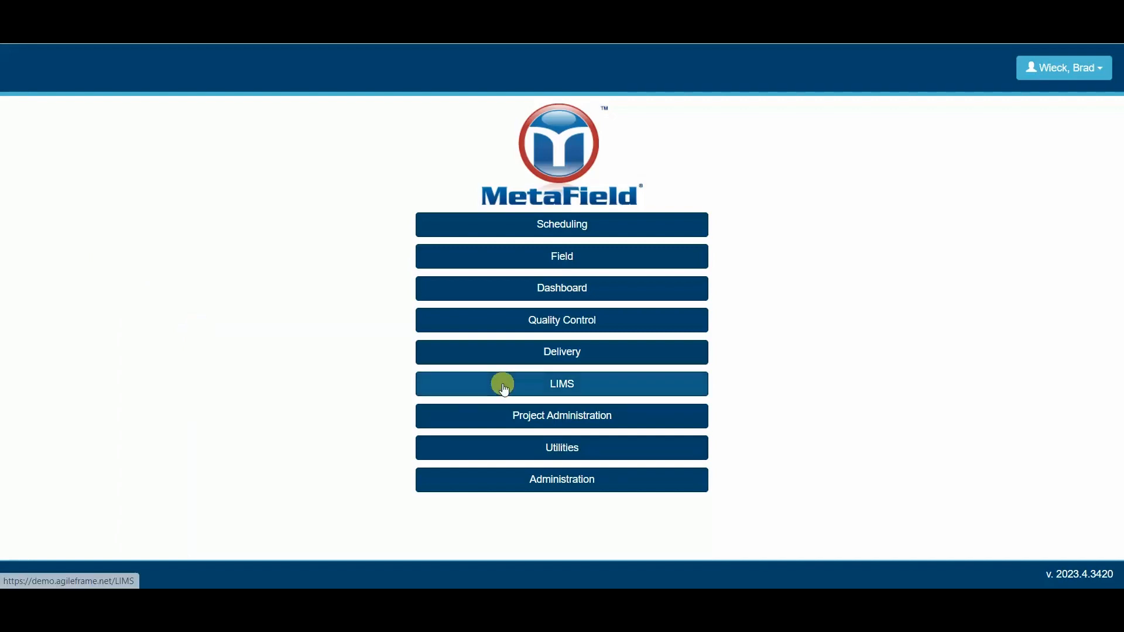
click(597, 316)
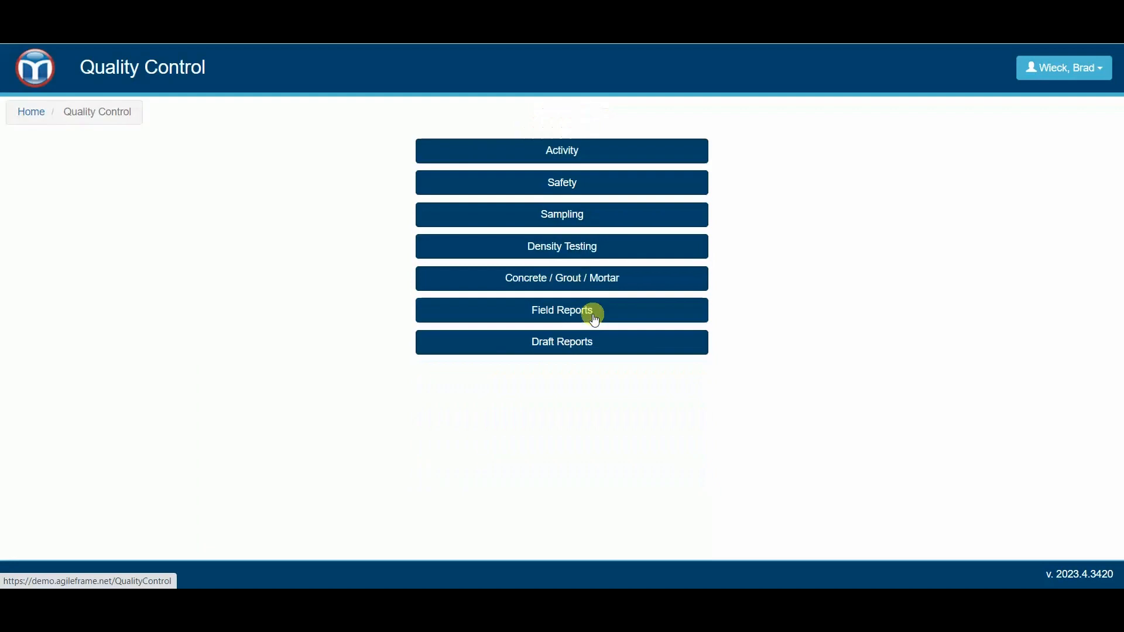
click(584, 150)
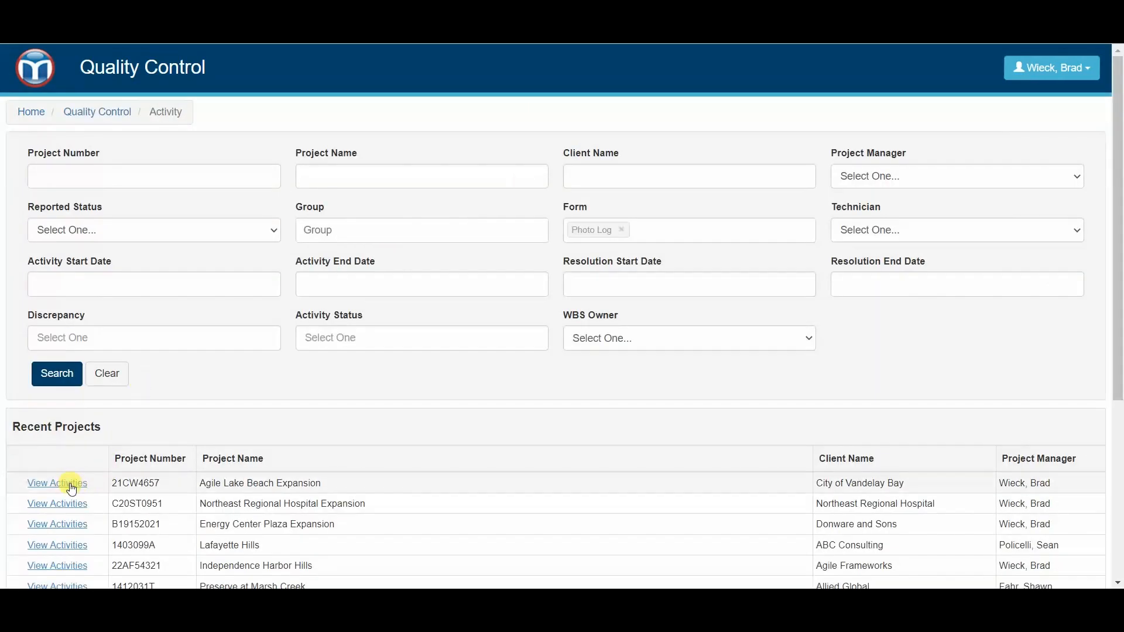
click(71, 483)
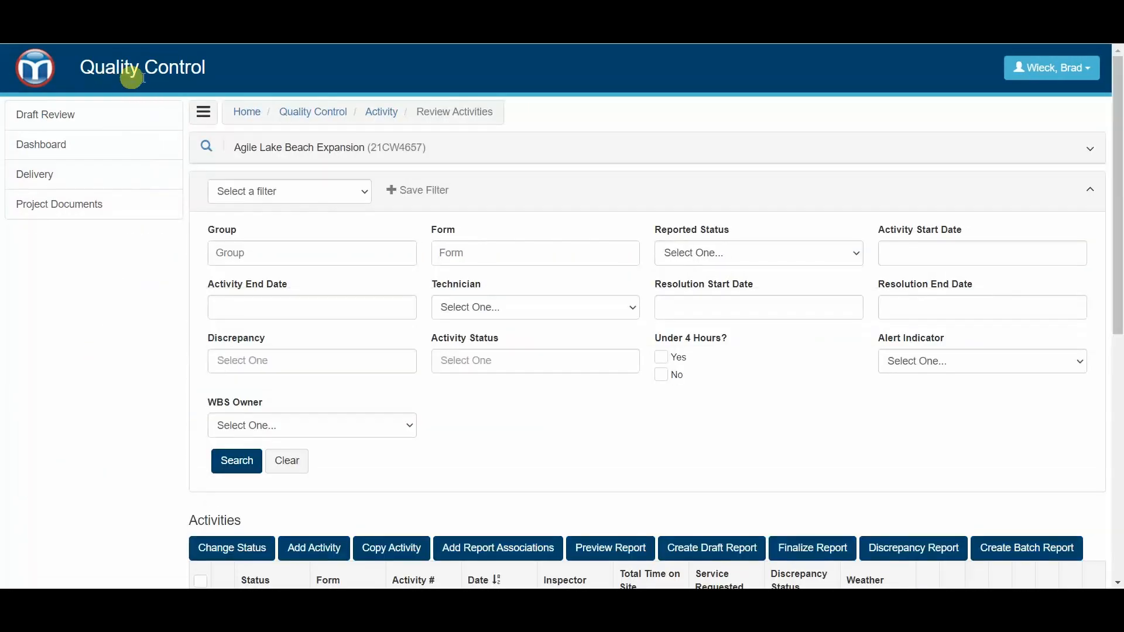
- Review the discrepancy statuses in the project's activity list and open its Discrepancy Report page
scroll(515, 215, down, 3)
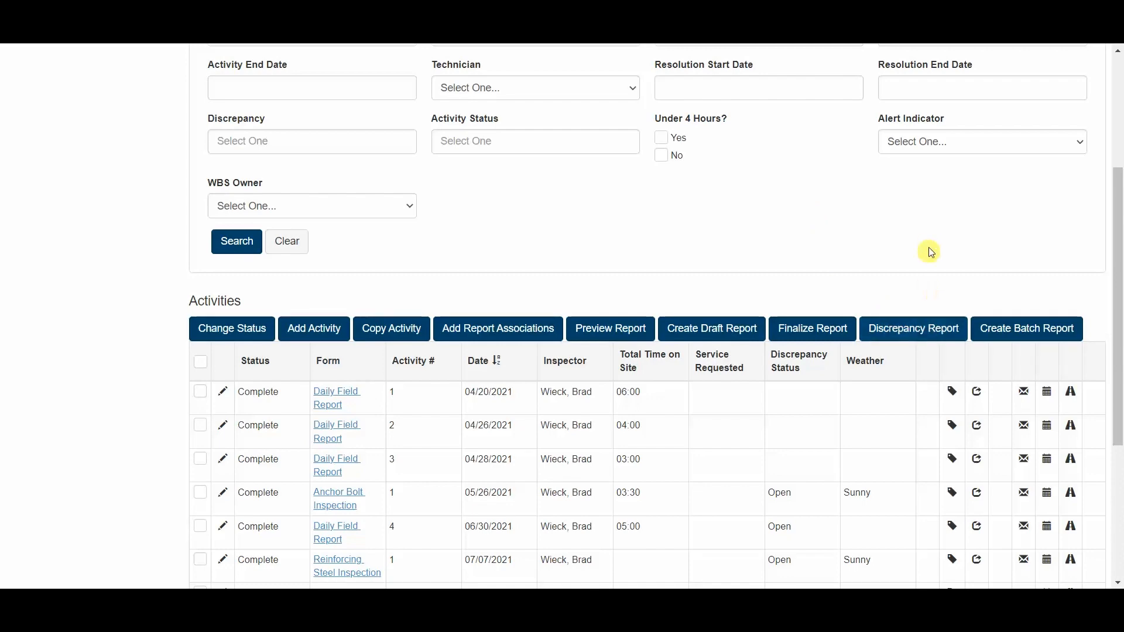
scroll(835, 298, down, 3)
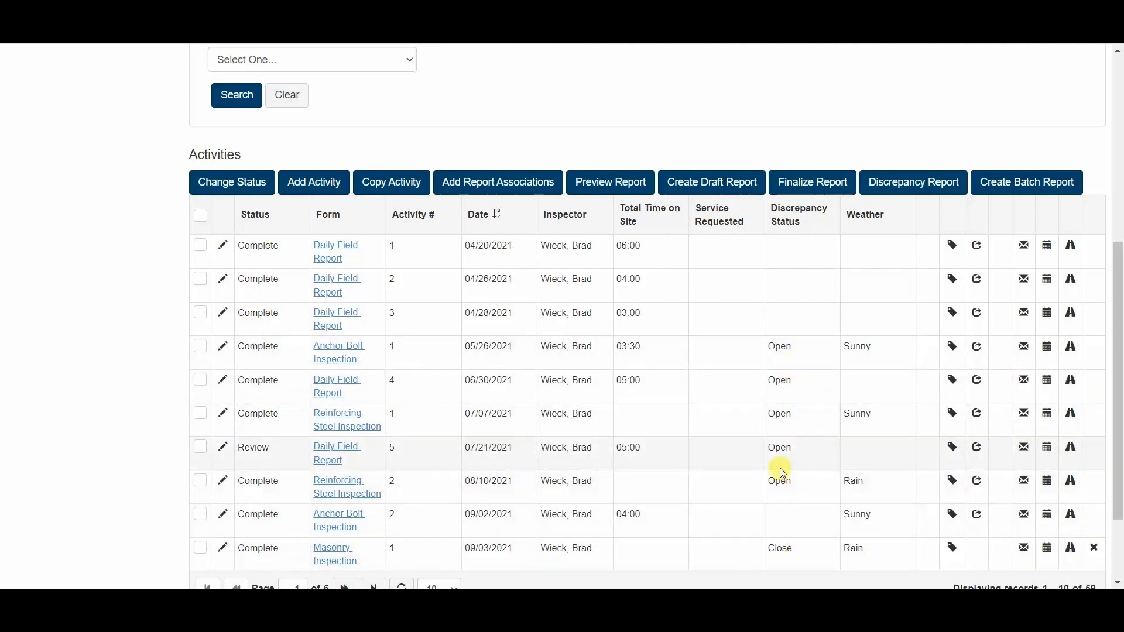
scroll(779, 468, up, 4)
scroll(782, 471, up, 3)
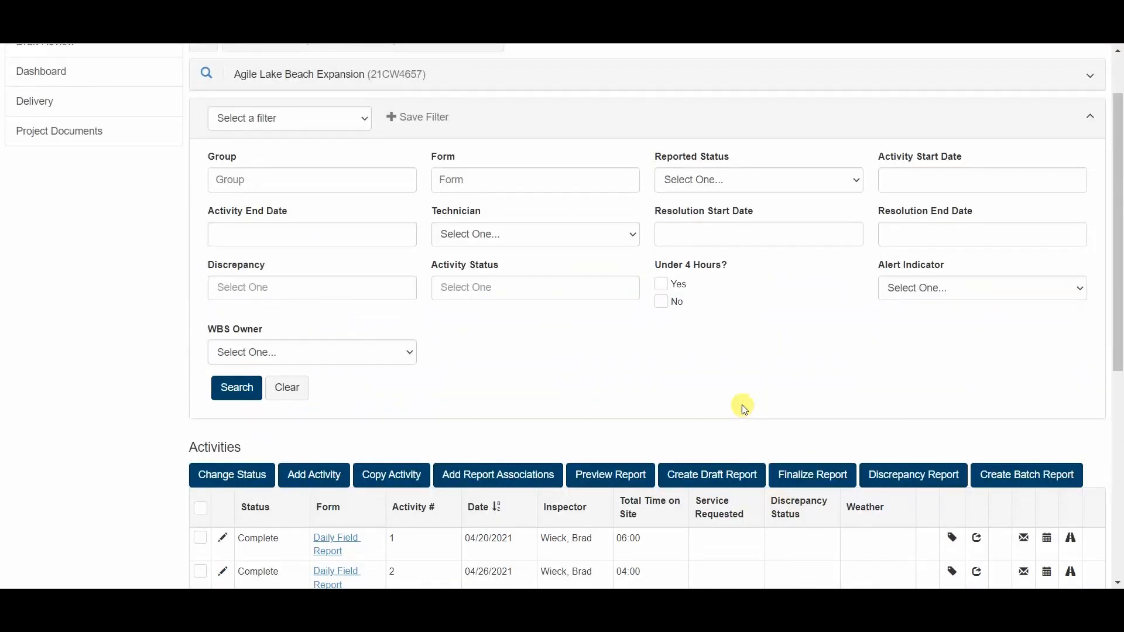
scroll(890, 371, down, 1)
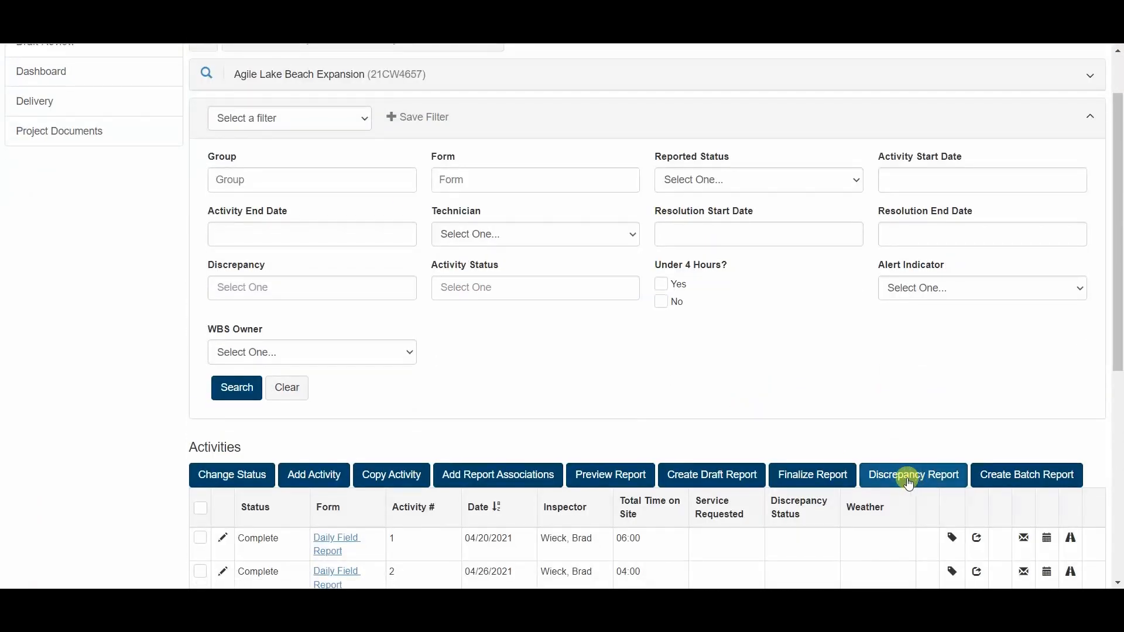
click(909, 484)
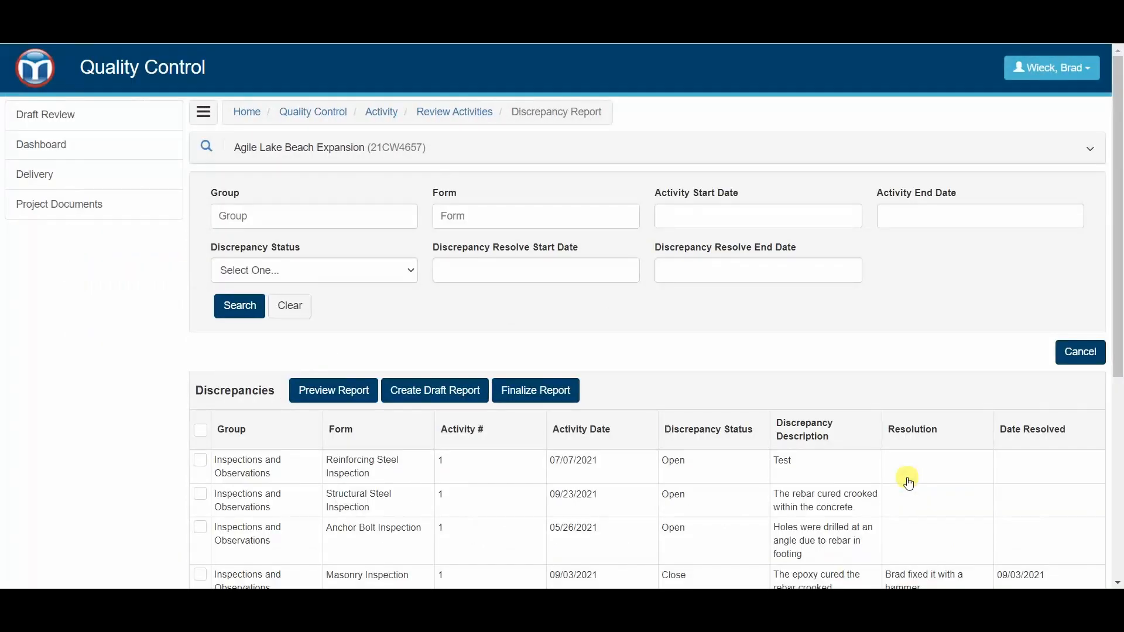
- Collapse the side navigation and select all discrepancies on the first page of the list
click(210, 113)
scroll(345, 234, down, 4)
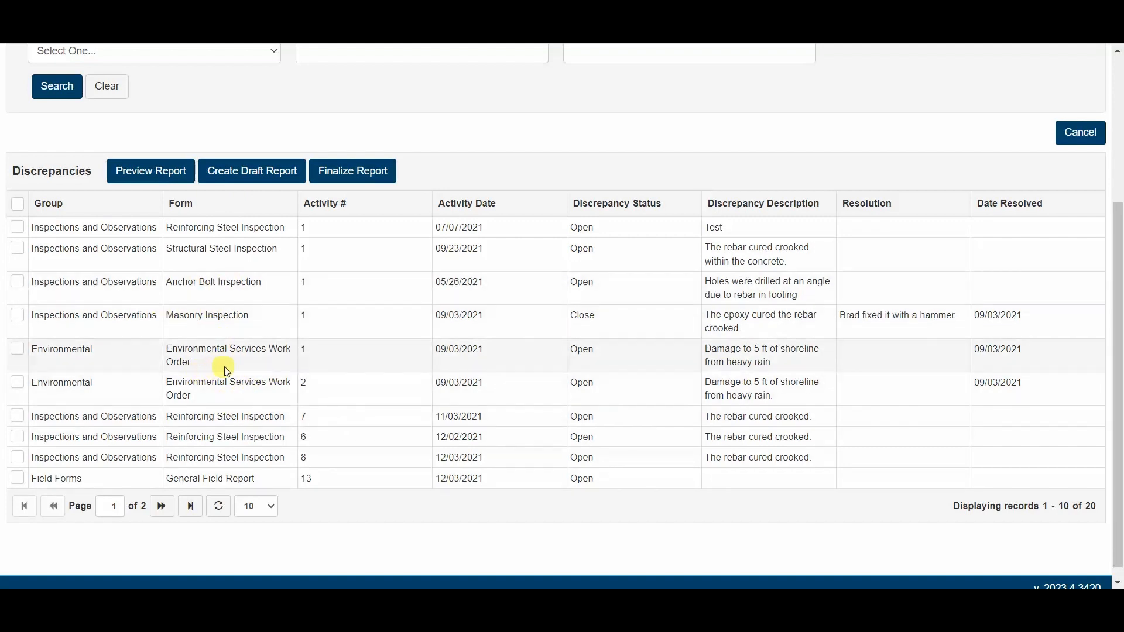
click(18, 205)
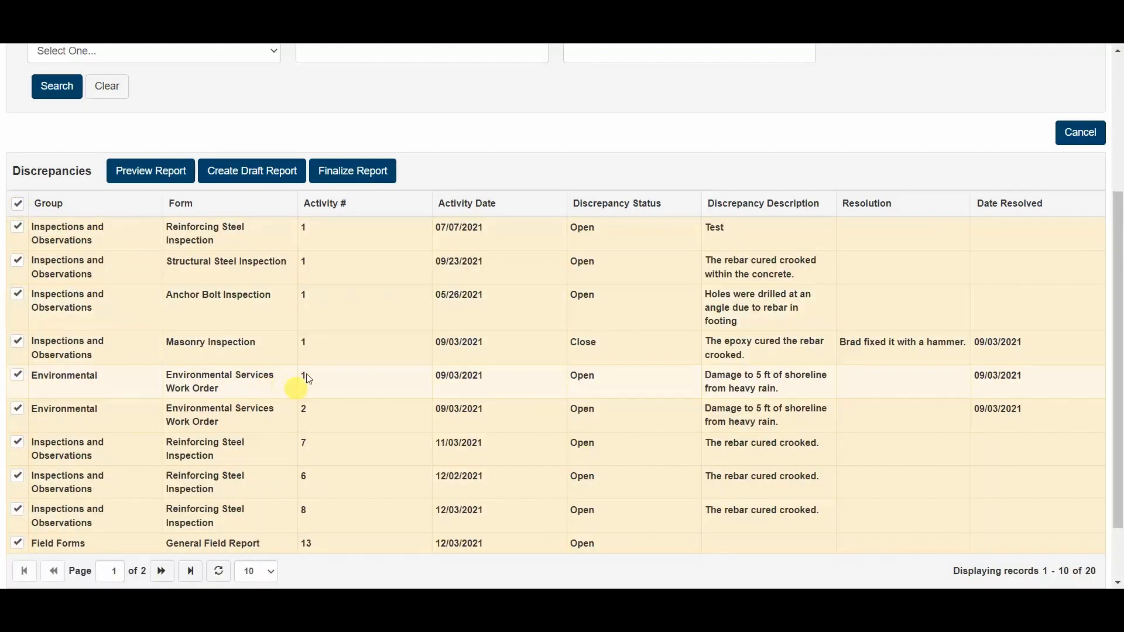
- Look at the Finalize Report options, cancel them, and generate a report preview for the selected discrepancies
click(357, 178)
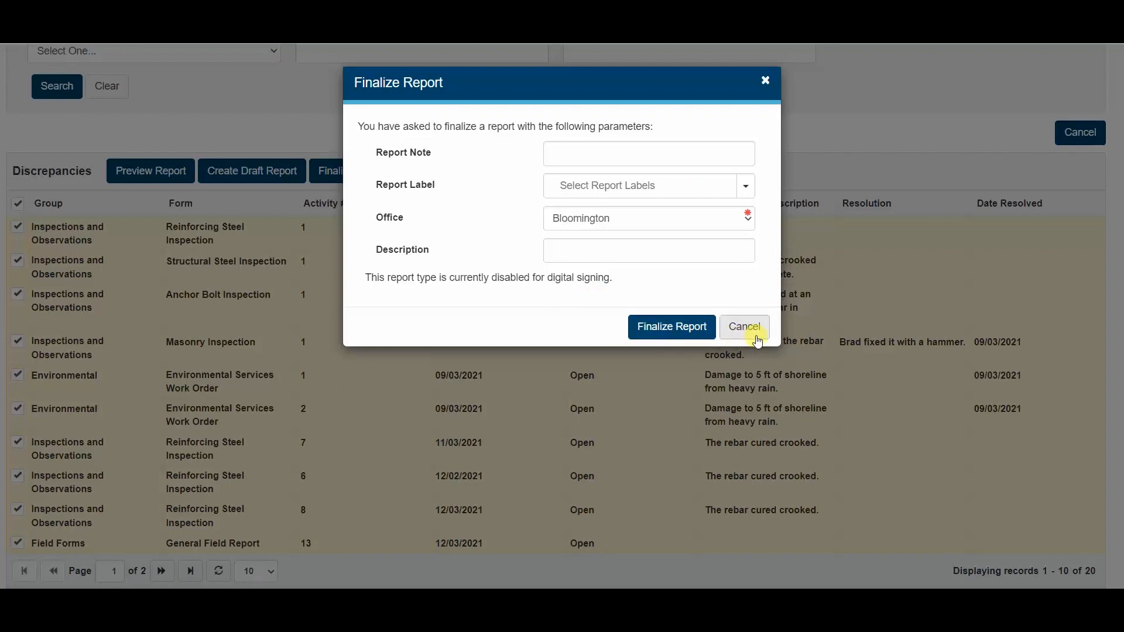
click(757, 341)
click(161, 171)
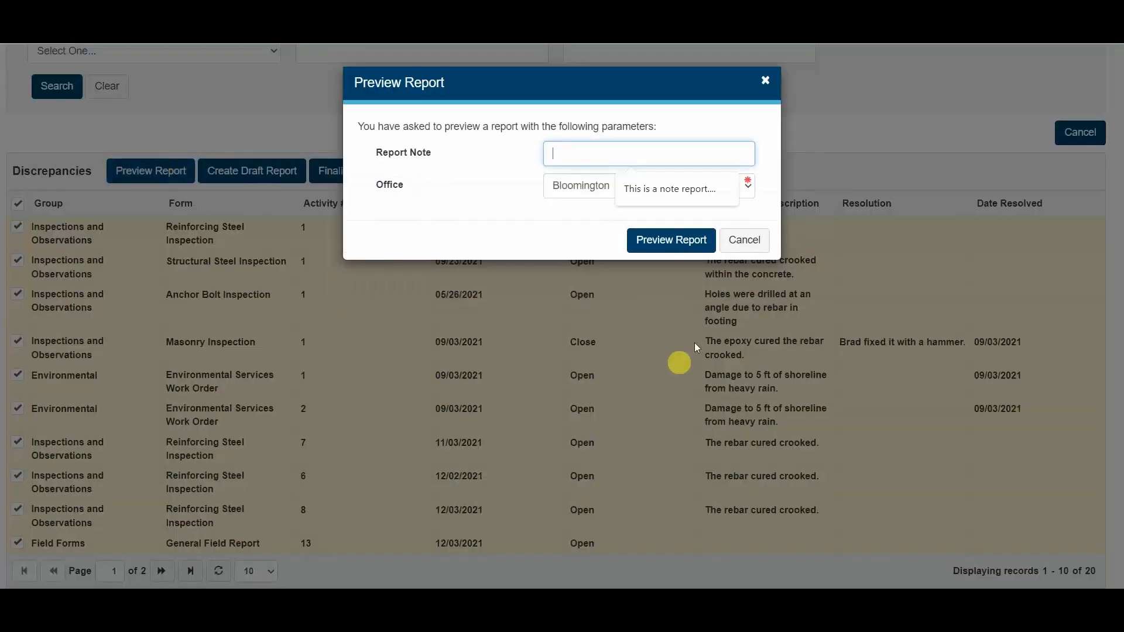
click(681, 243)
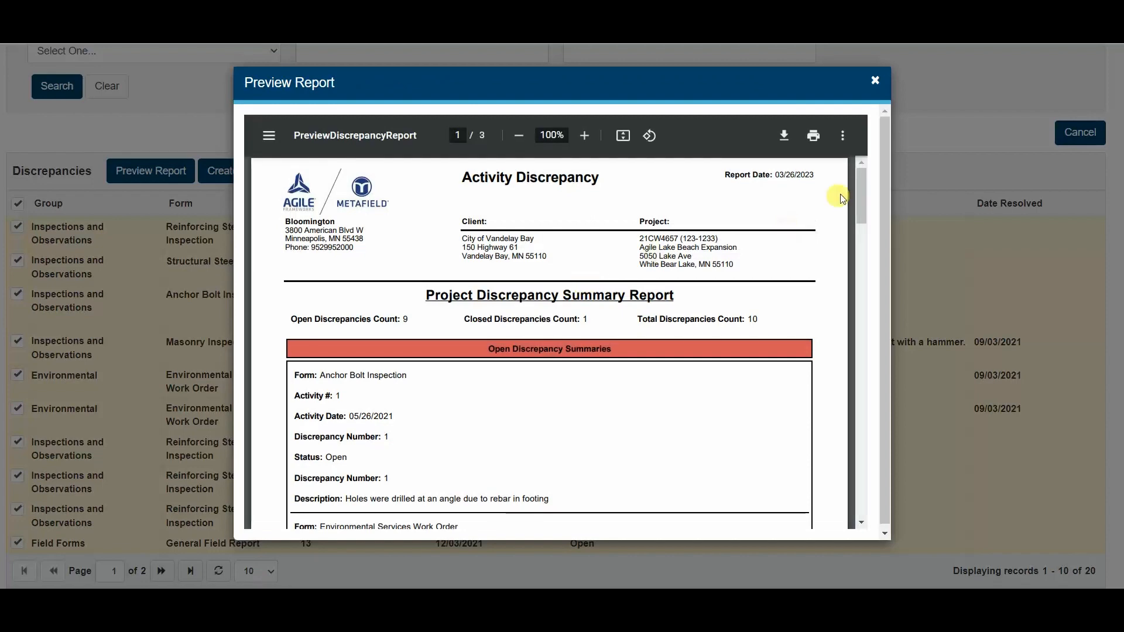
- Examine the open discrepancy summaries on the first two pages of the previewed report and close the preview
scroll(859, 182, down, 2)
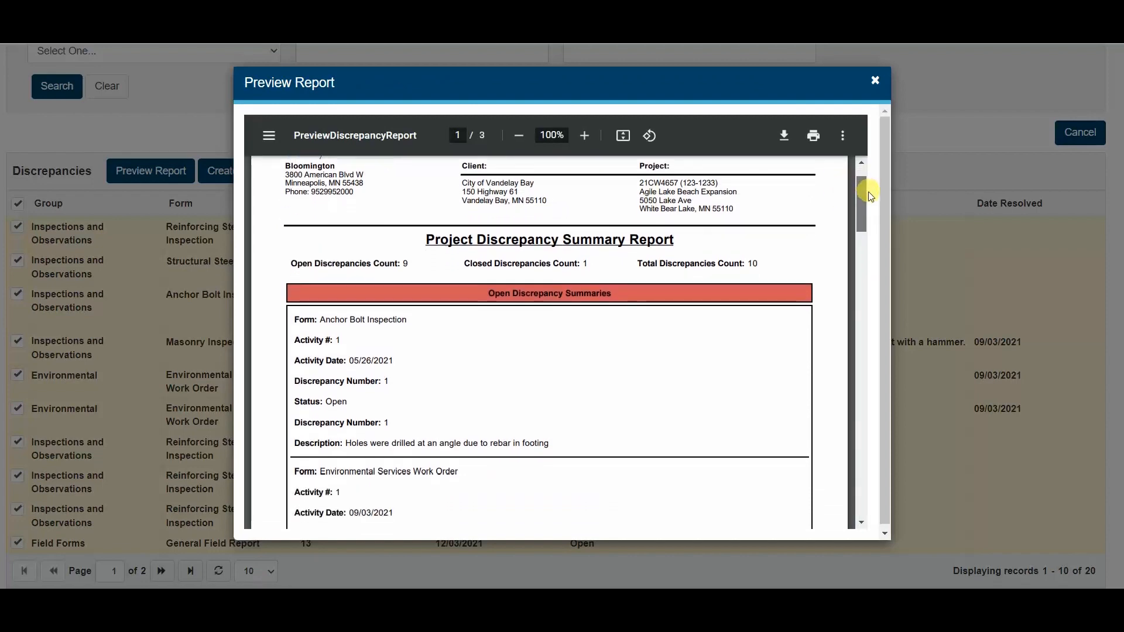
drag(870, 193, 872, 210)
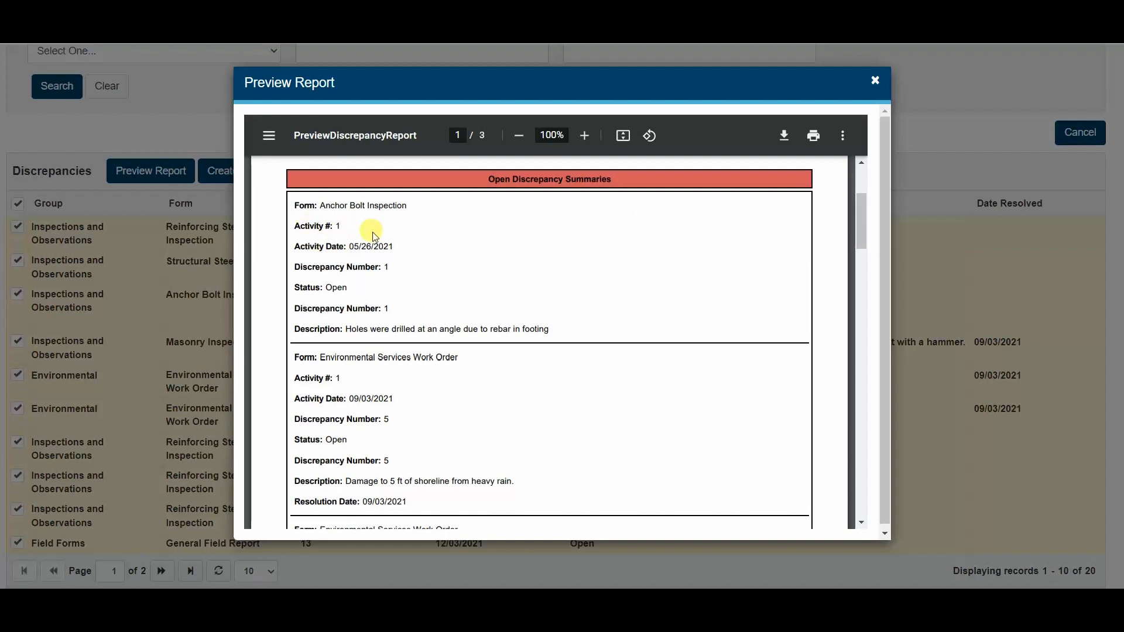
scroll(403, 279, down, 3)
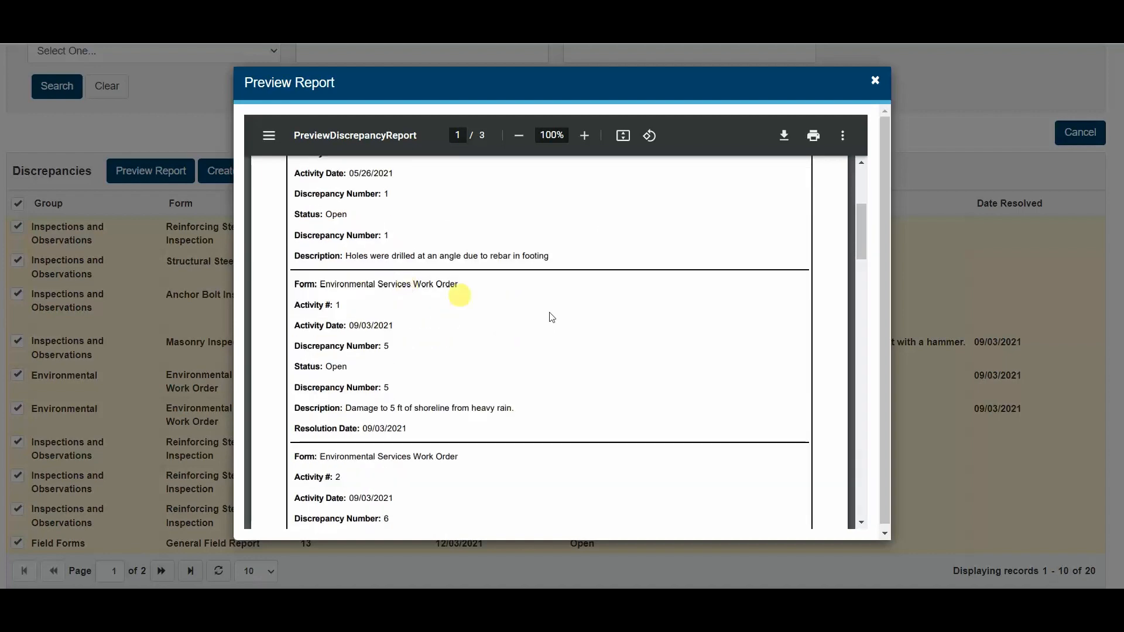
scroll(765, 369, down, 1)
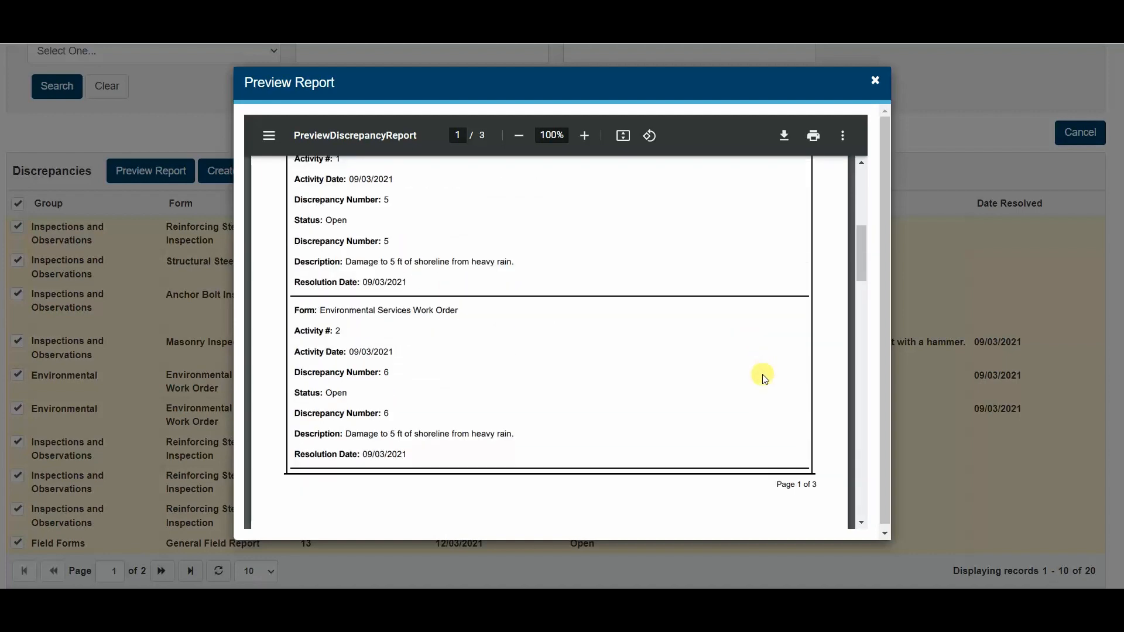
scroll(764, 377, down, 6)
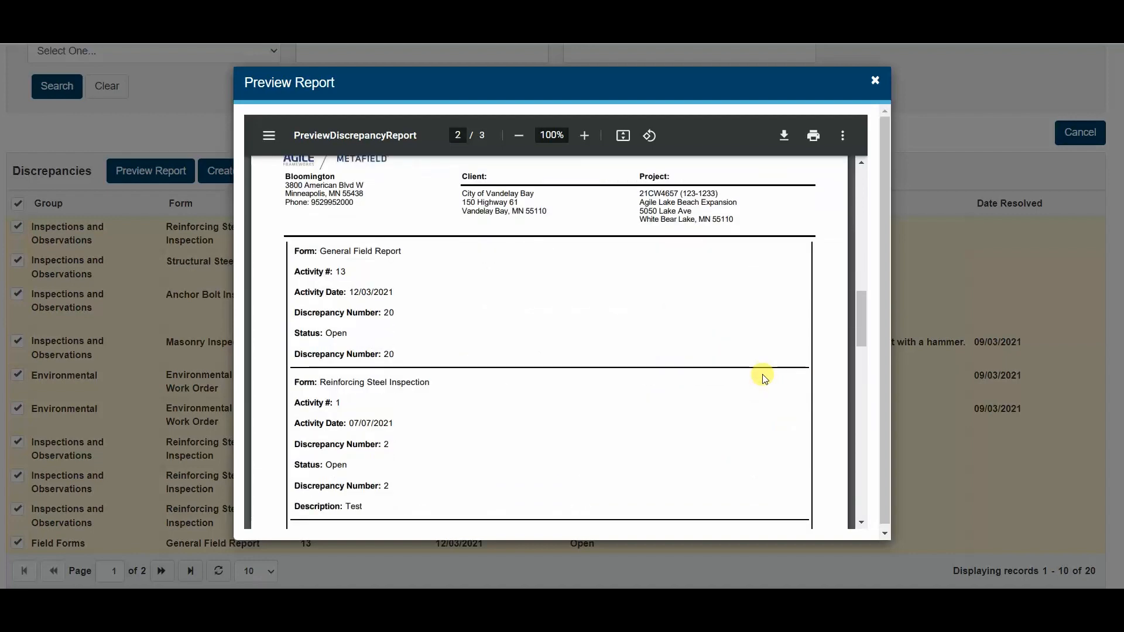
scroll(736, 336, down, 1)
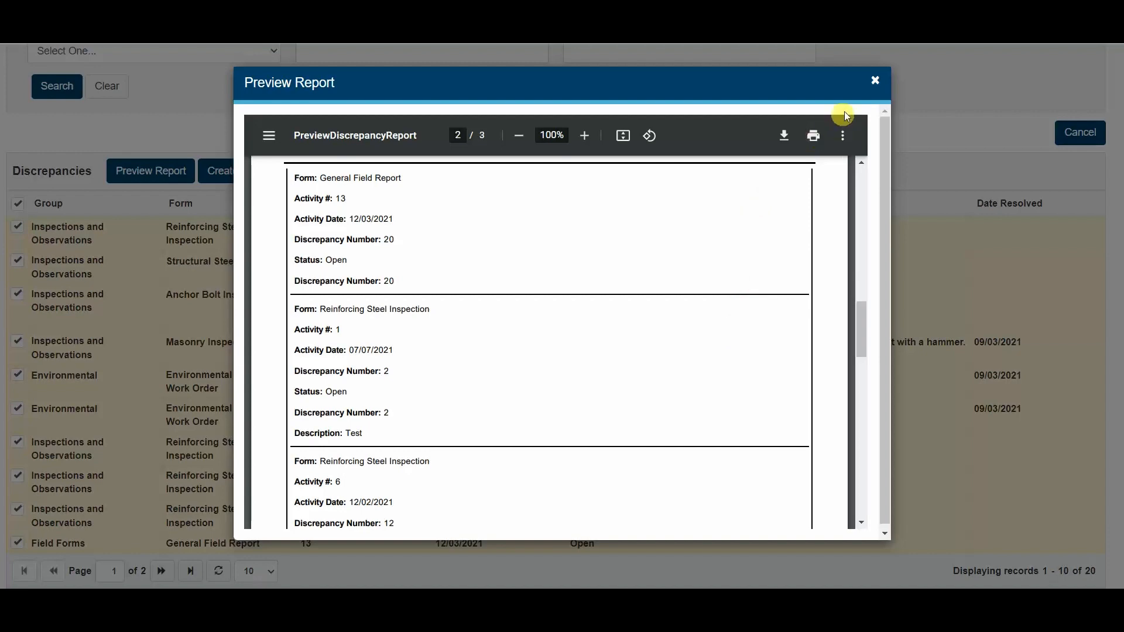
click(874, 82)
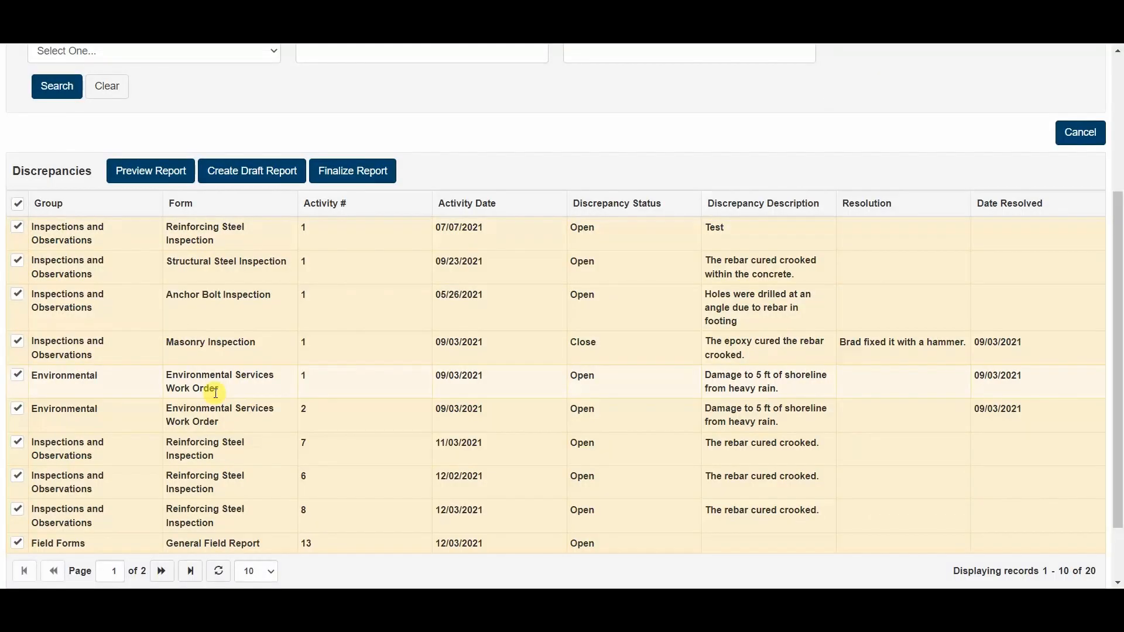
- Leave the discrepancy report and open the Search / Results Display settings for activities in Administration
scroll(208, 389, up, 3)
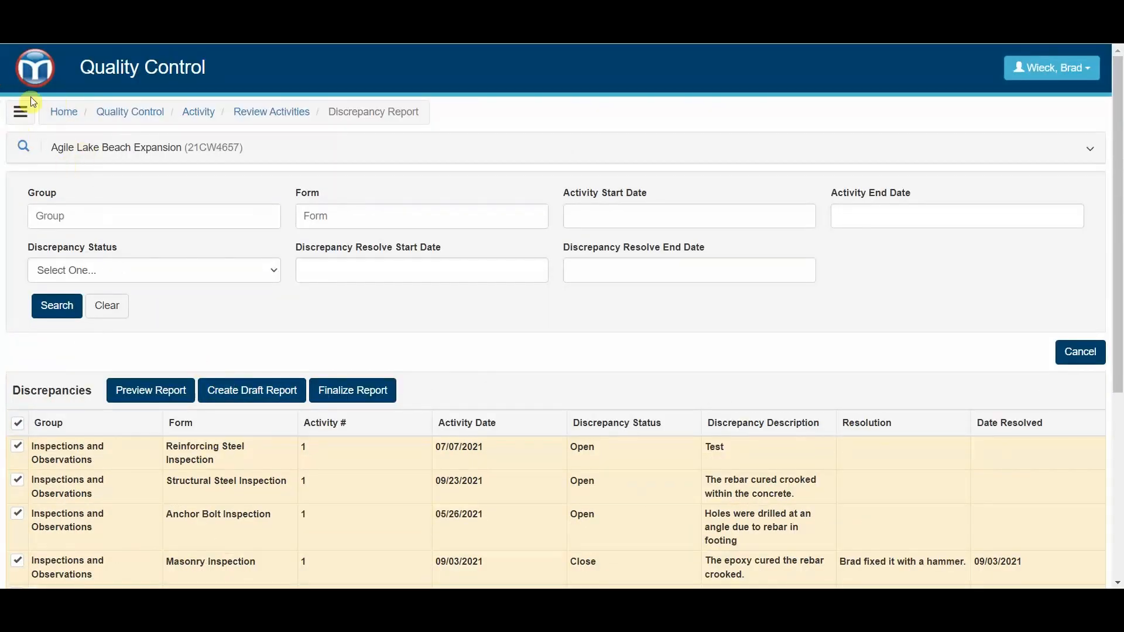
click(41, 78)
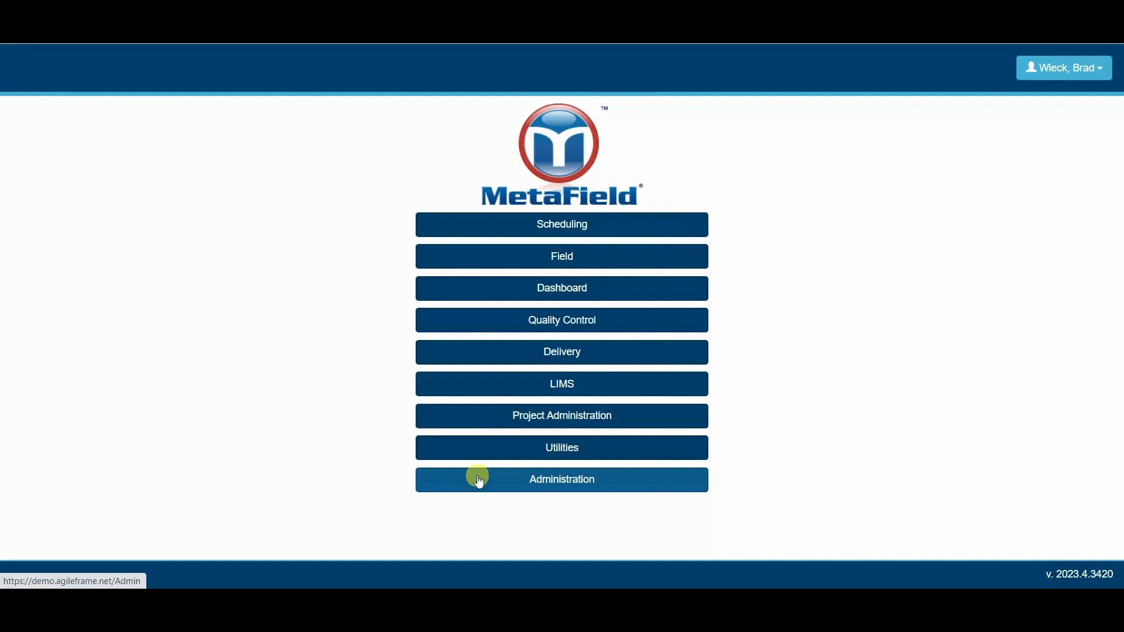
click(502, 478)
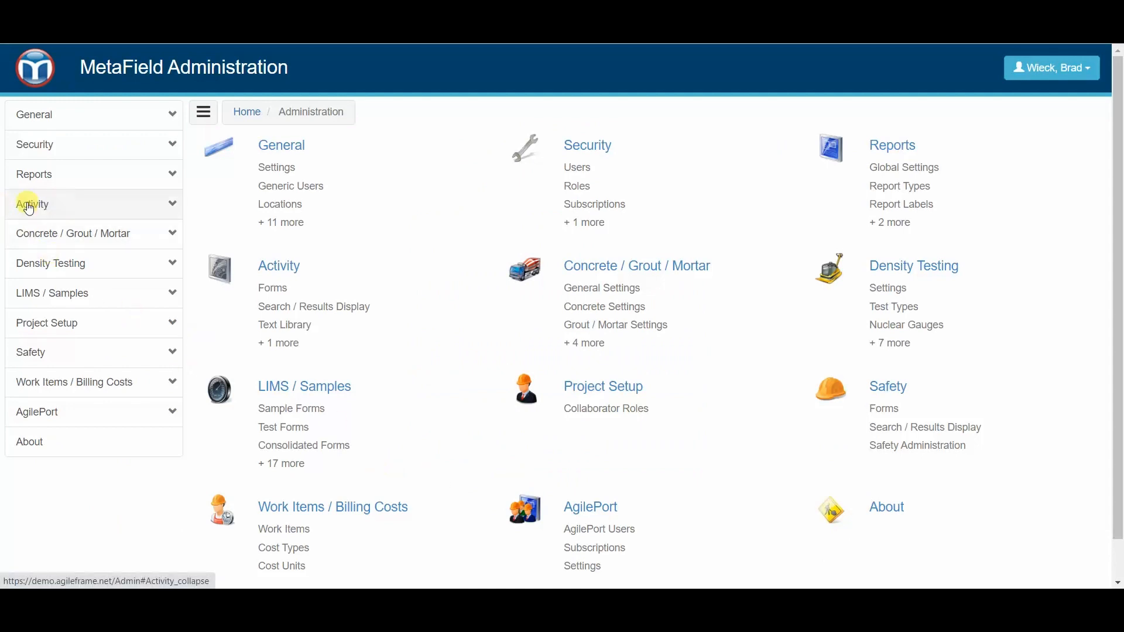
click(55, 208)
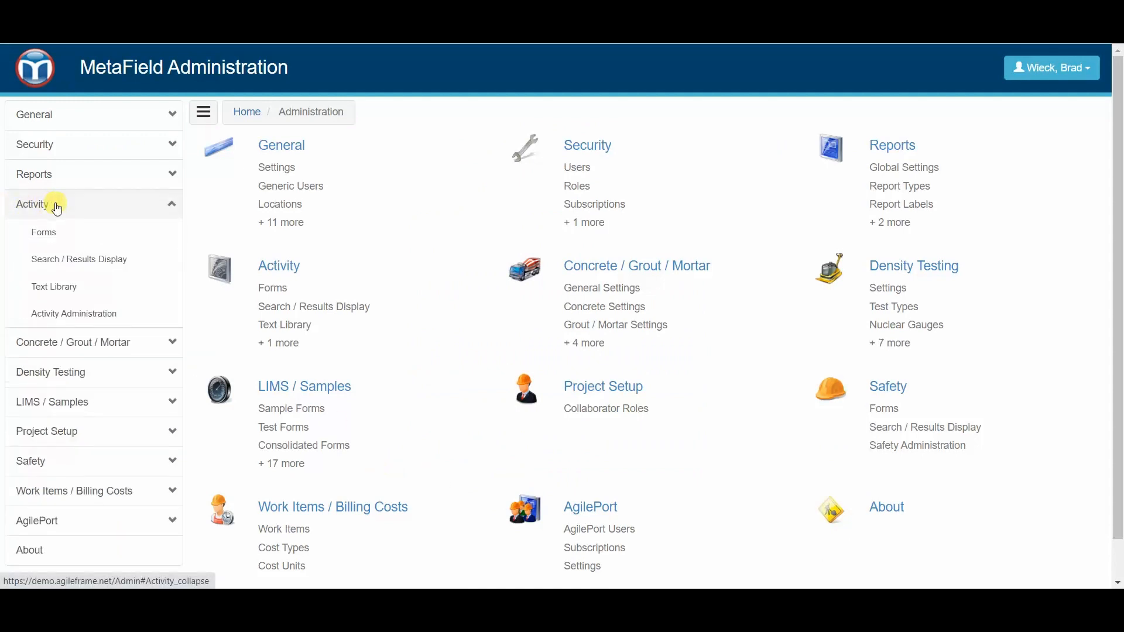
click(121, 264)
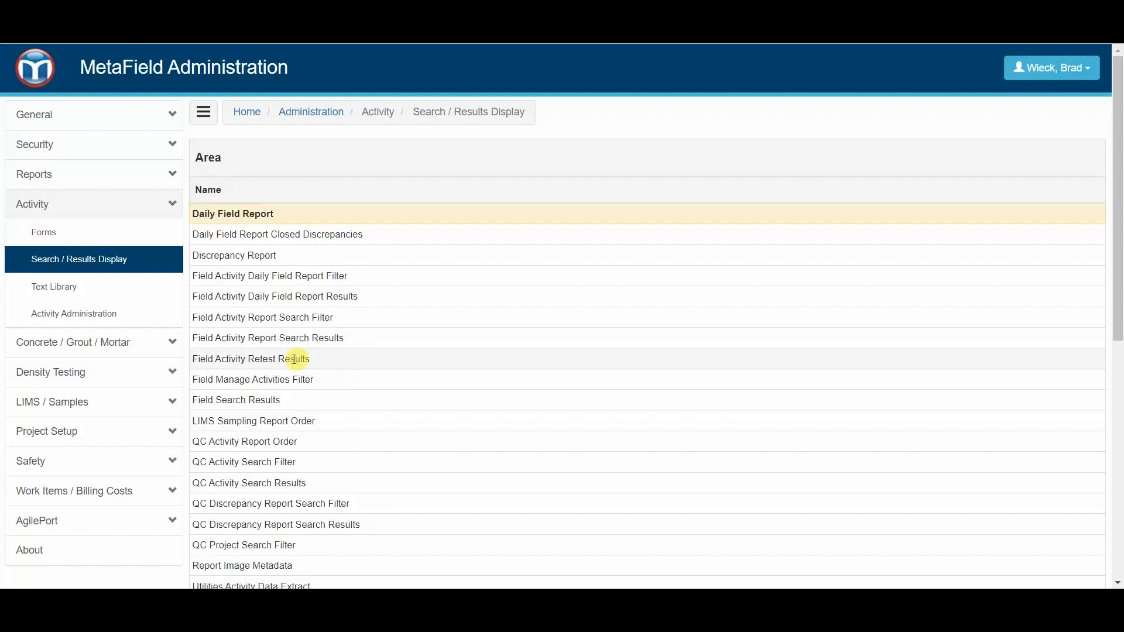
- Select the Discrepancy Report area and review the area fields configured for it
scroll(290, 362, down, 2)
scroll(306, 345, down, 2)
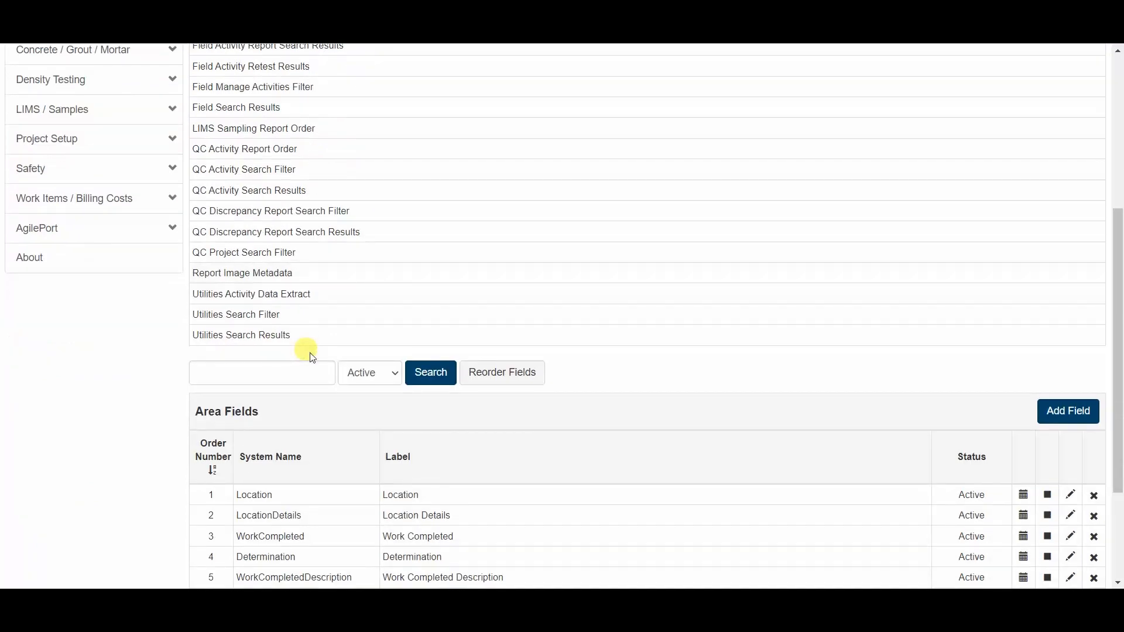
scroll(260, 357, up, 3)
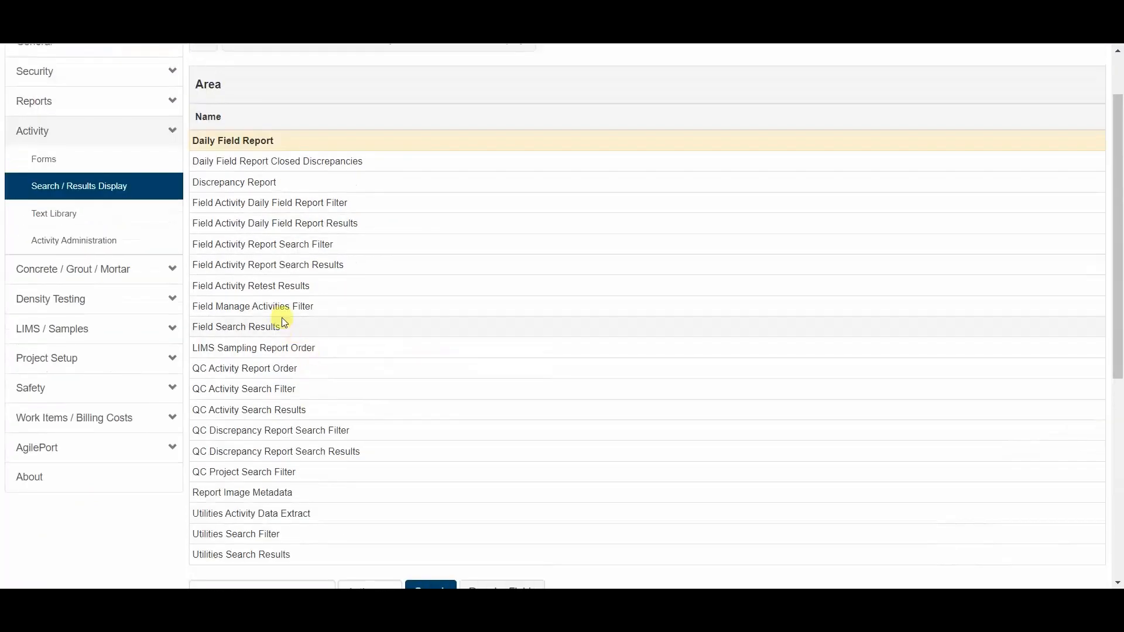
click(282, 184)
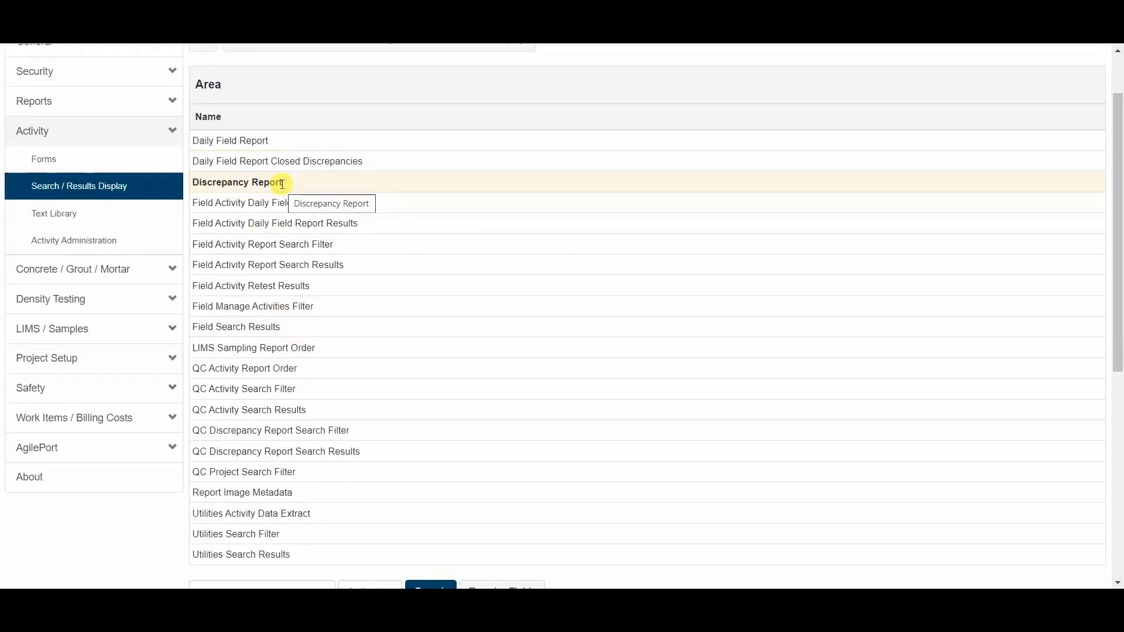
scroll(326, 244, down, 4)
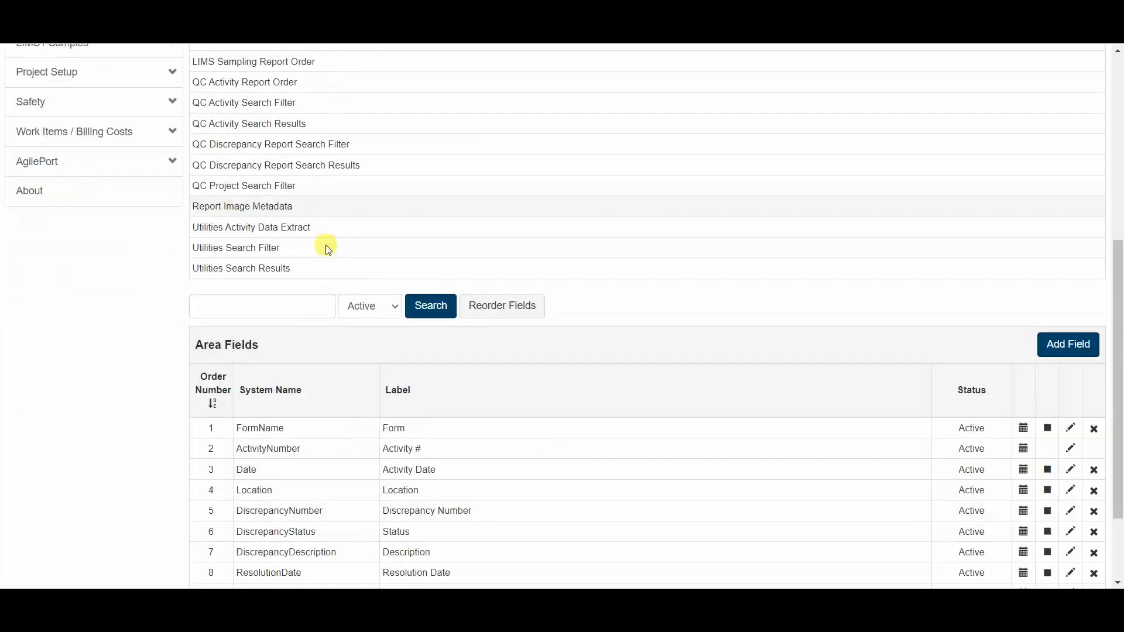
scroll(323, 243, down, 1)
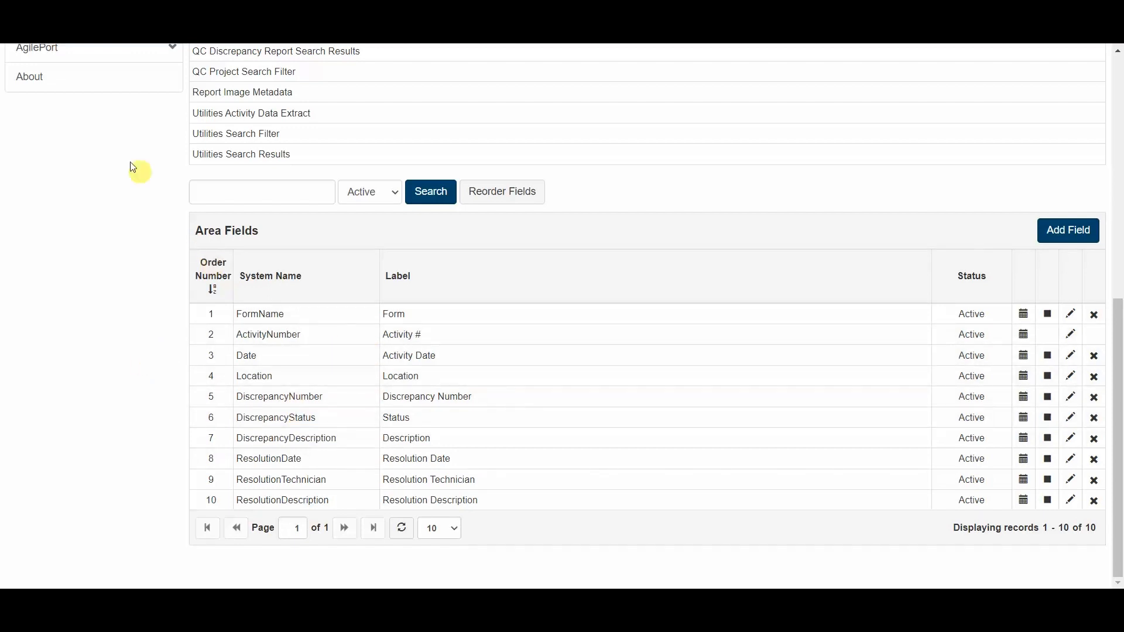
- Duplicate the browser tab and open the activity Forms administration page in the copy
right_click(107, 3)
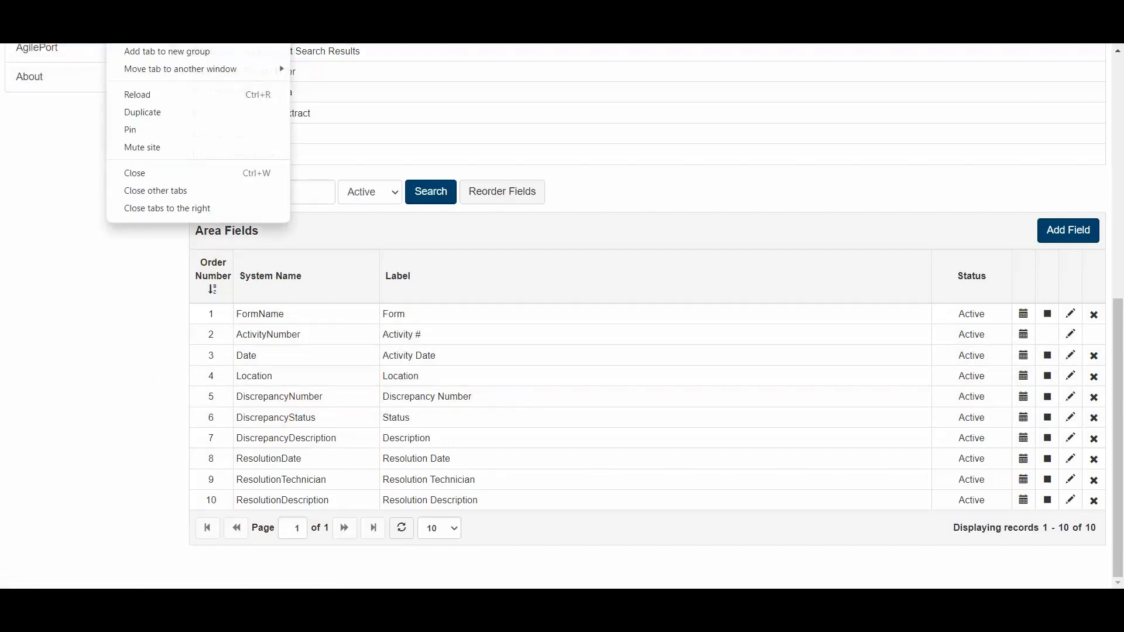
click(175, 114)
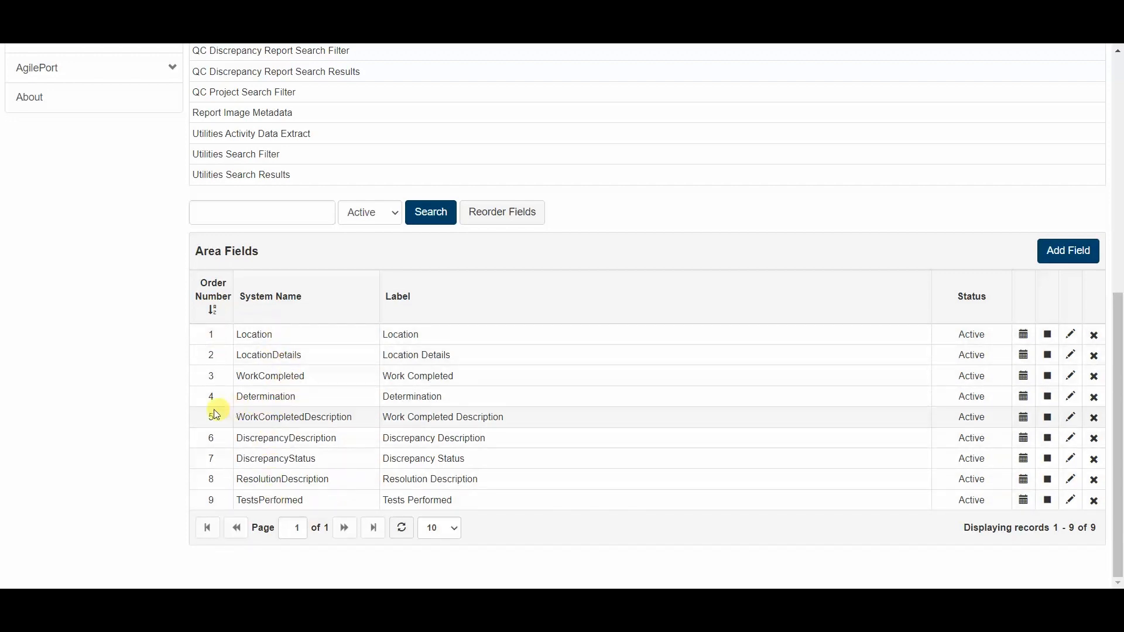
scroll(188, 405, up, 1)
scroll(192, 404, up, 5)
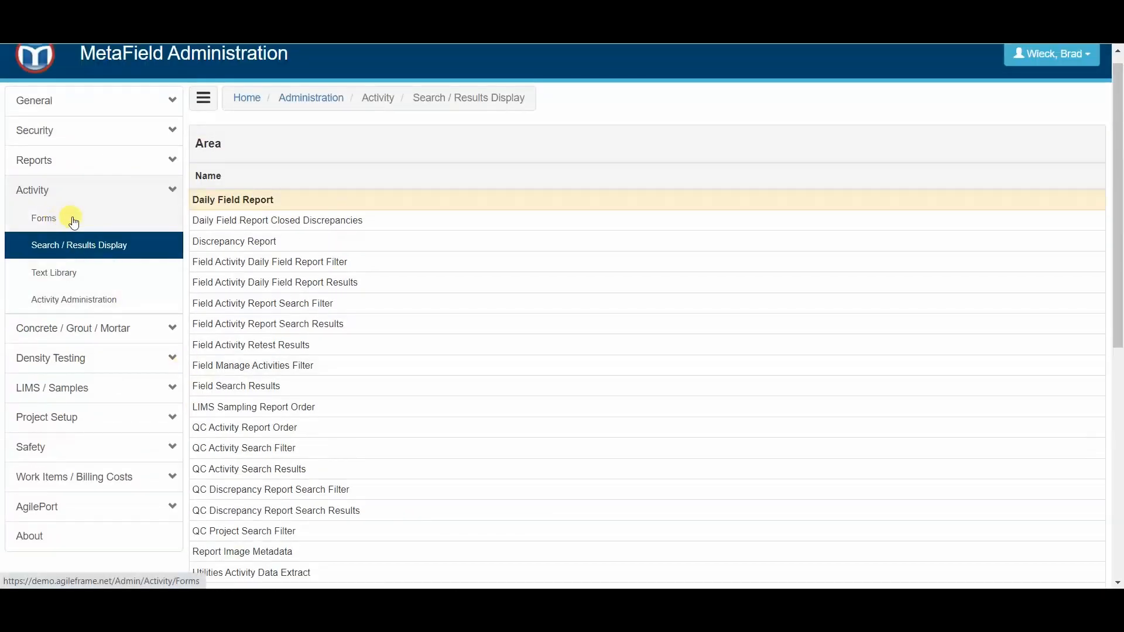
click(73, 220)
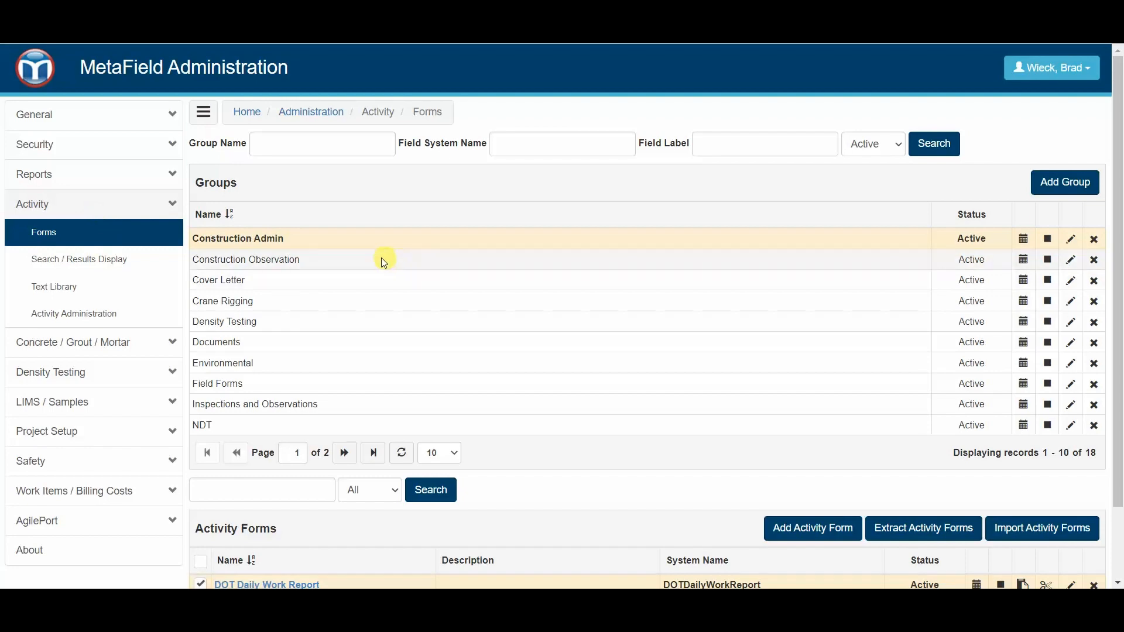
- Look at the activity forms in the Inspections and Observations group
scroll(381, 258, down, 2)
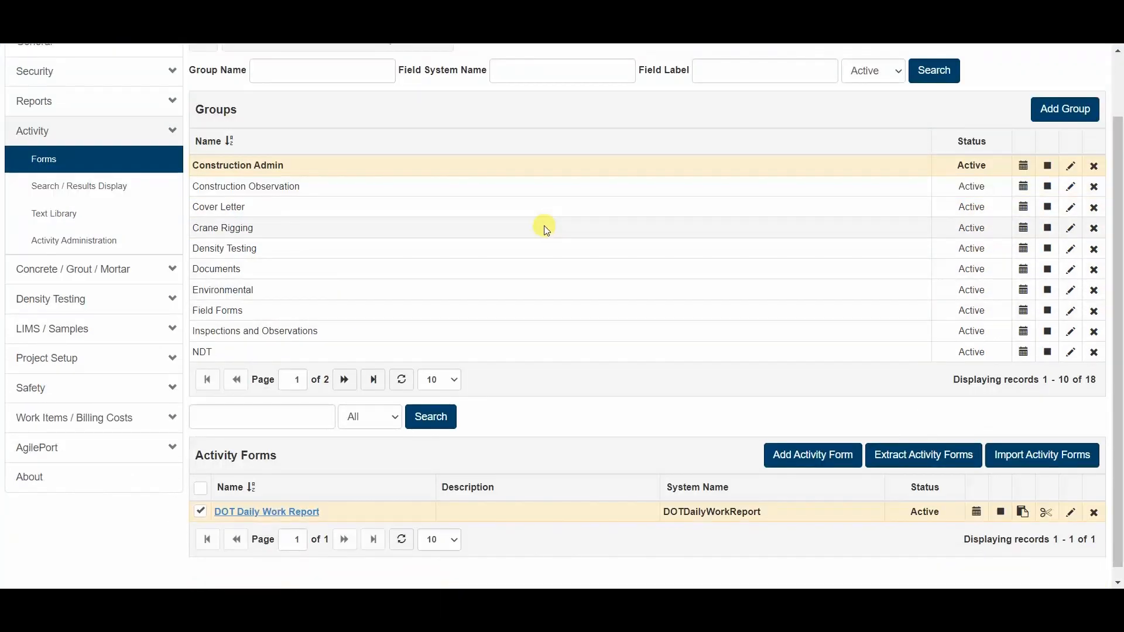
click(275, 330)
scroll(333, 305, down, 4)
scroll(289, 268, up, 2)
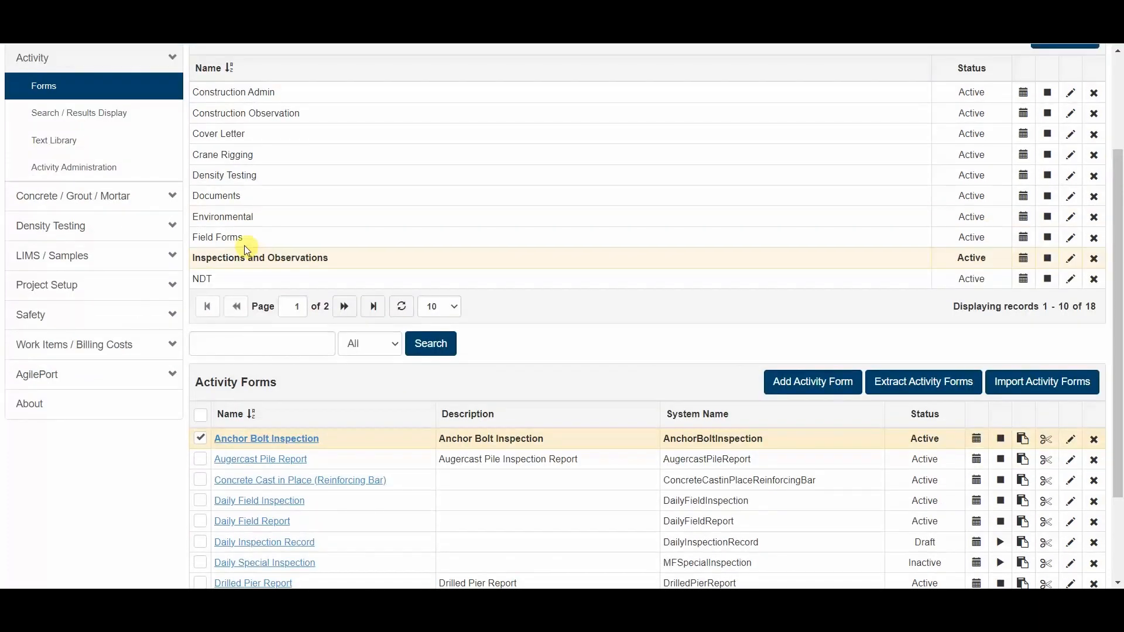
- Open the Canned Narrative Form from the Field Forms group in the form designer
click(244, 242)
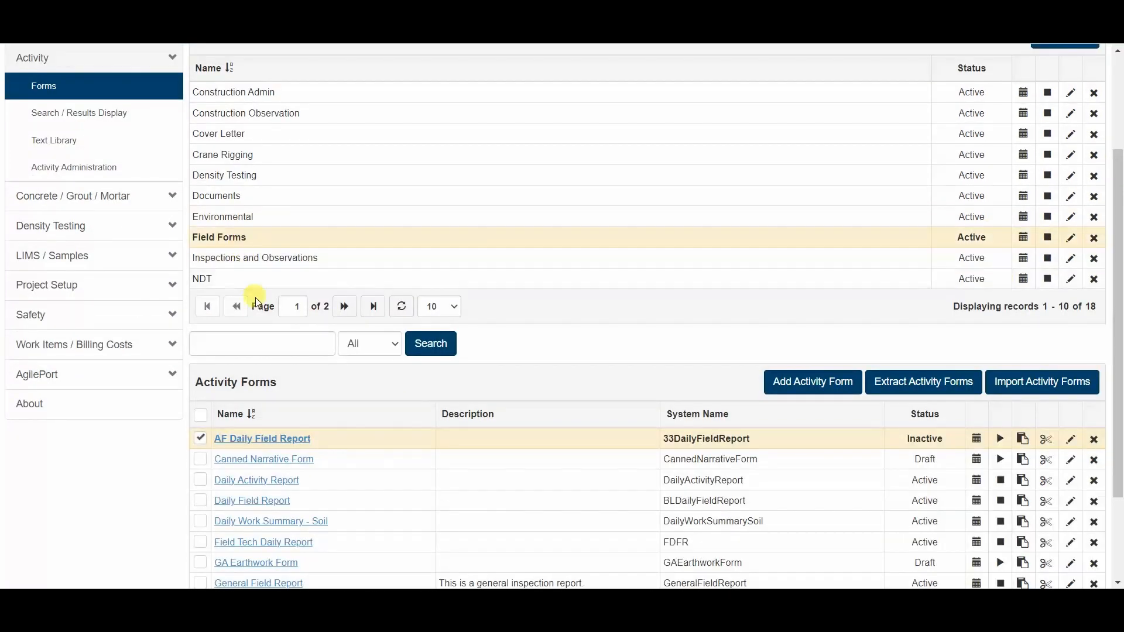
scroll(268, 333, down, 2)
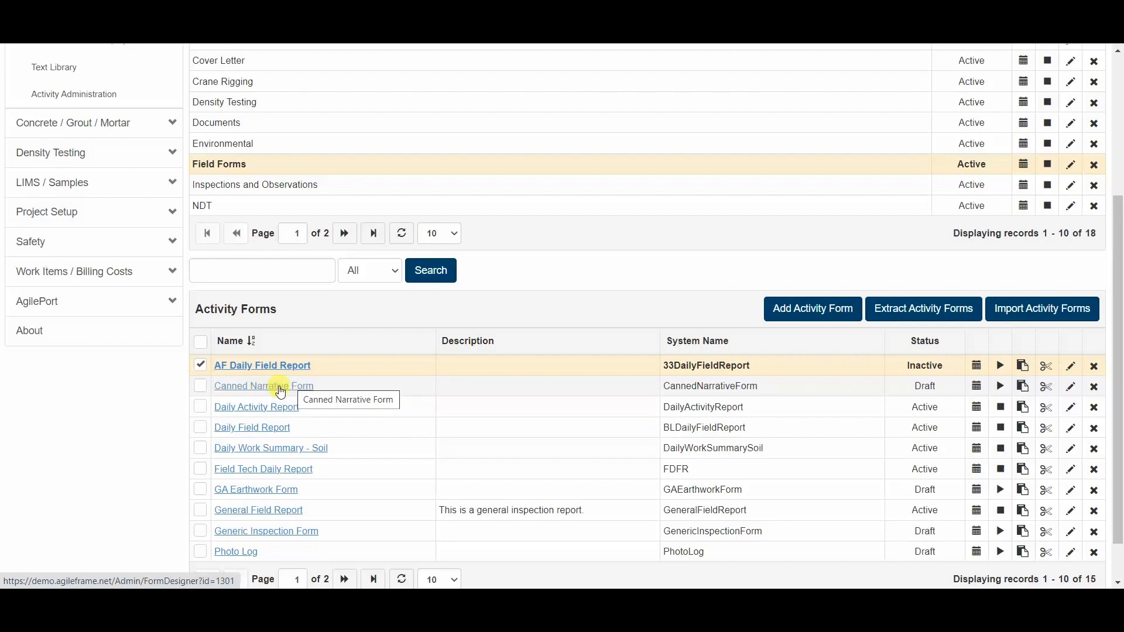
click(277, 389)
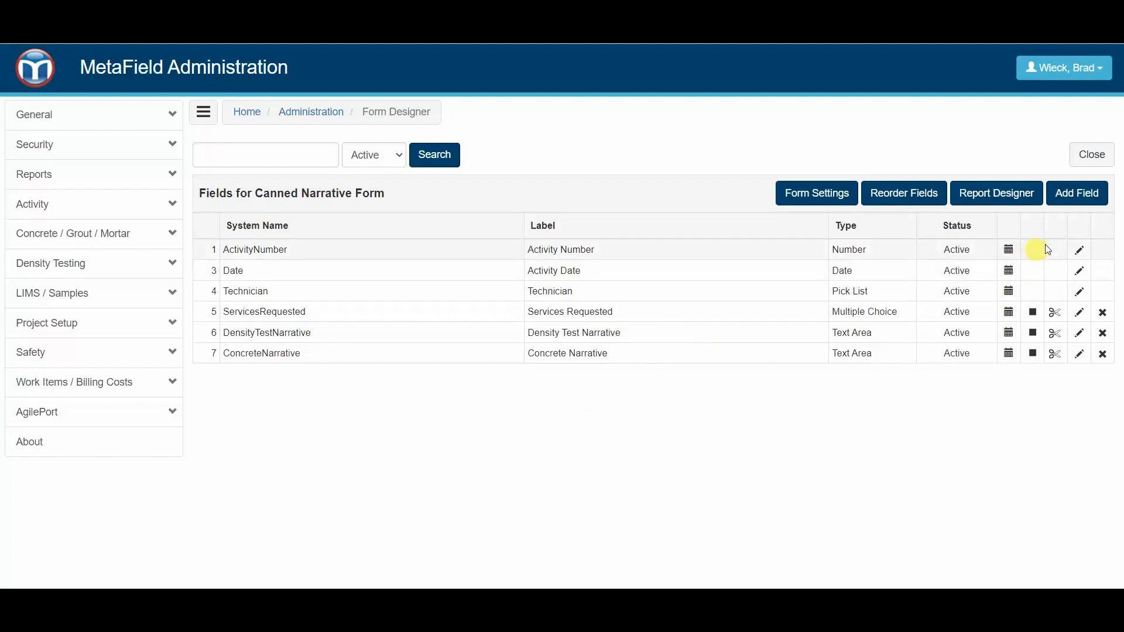
- Add a Yes / No field labelled "Is there a discrepancy?" to the Canned Narrative Form
click(1079, 199)
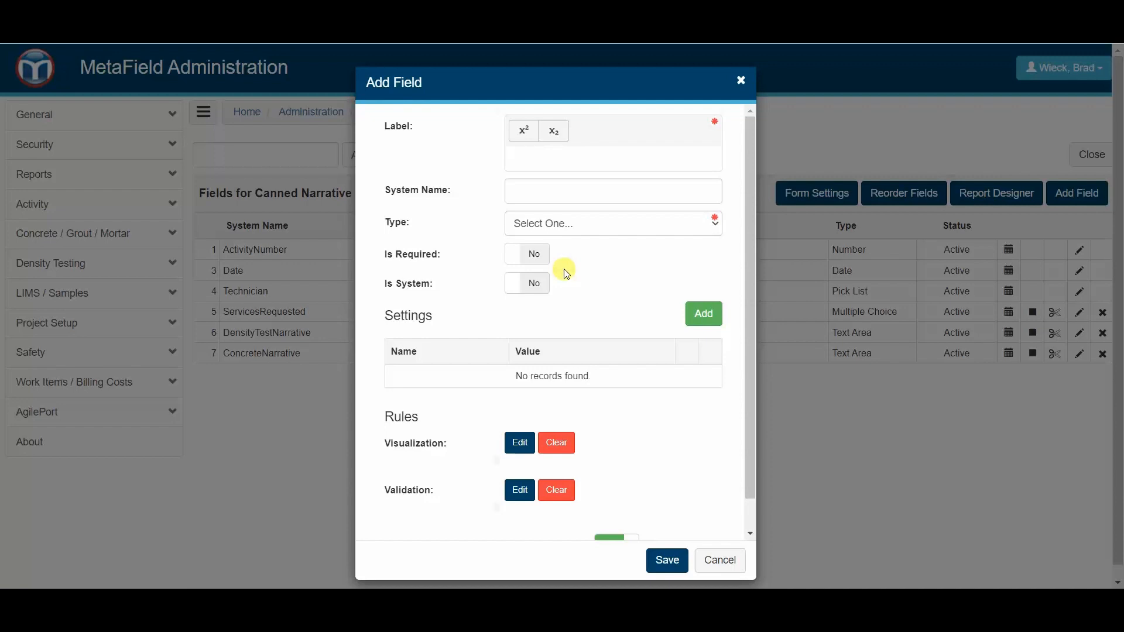
text(Is there a discrepancy)
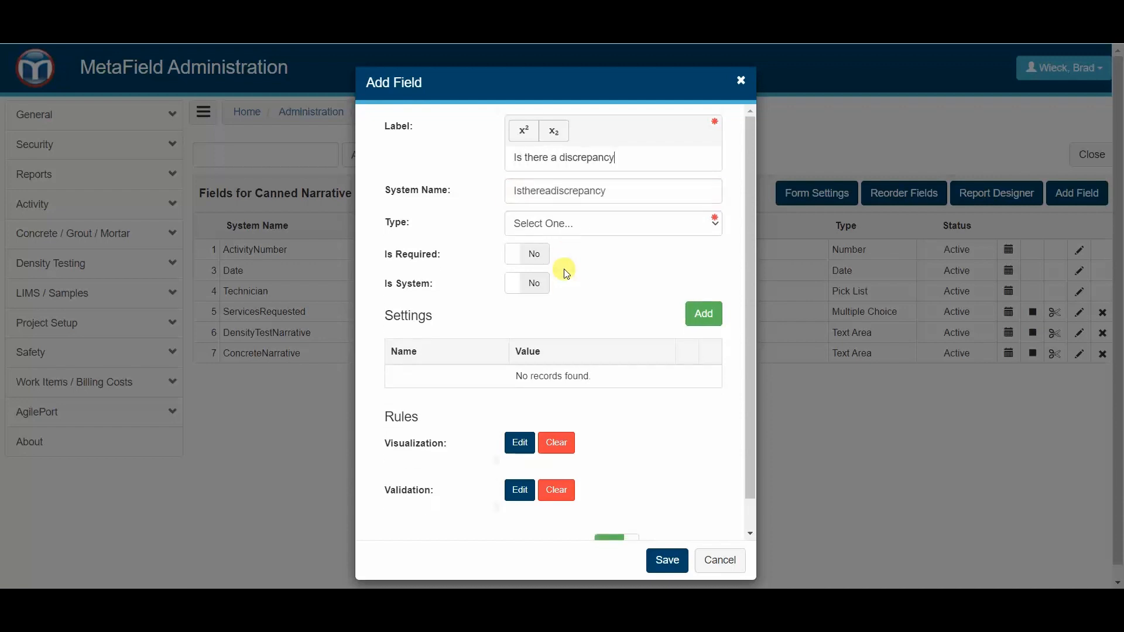
text(?)
click(592, 224)
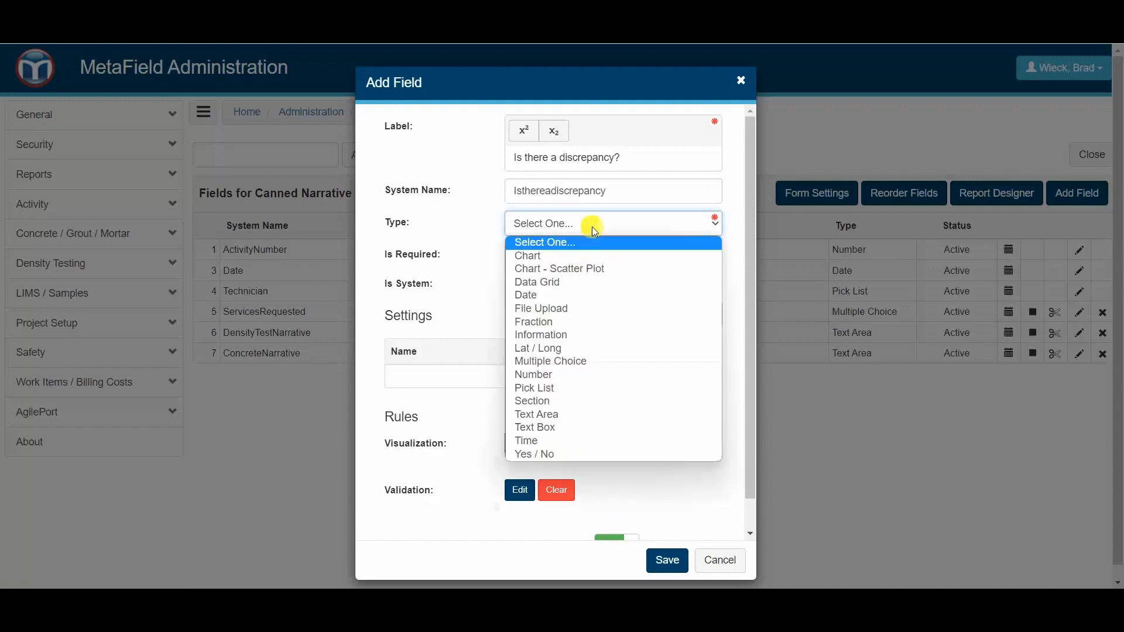
click(578, 454)
click(657, 570)
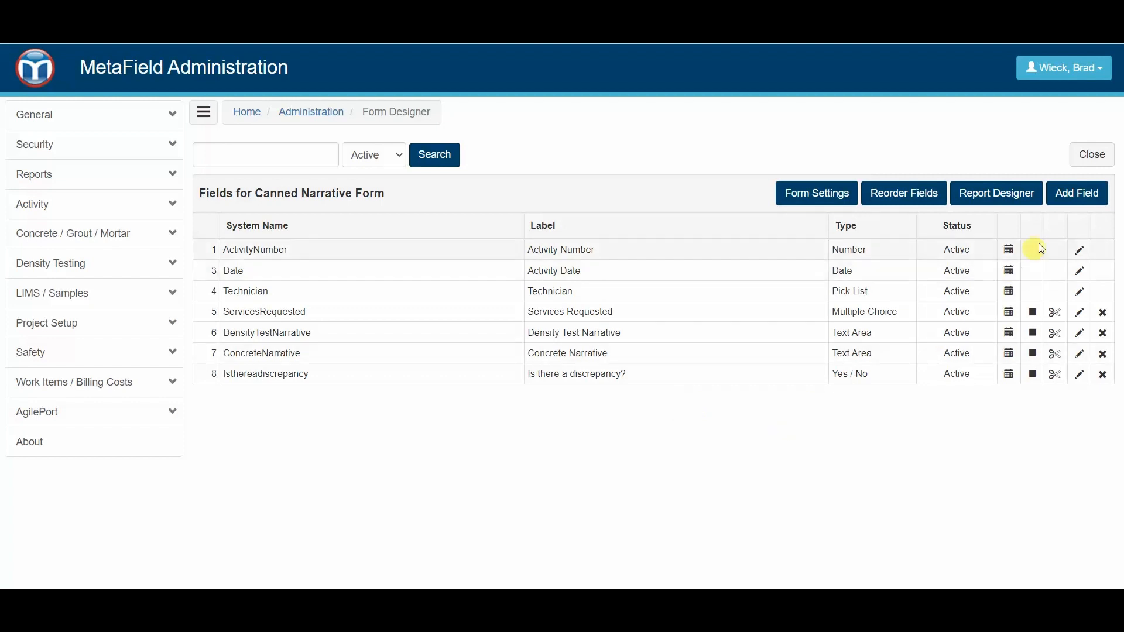
- Start a new form field labelled "Discrepancy Log" with the type Data Grid
click(1080, 196)
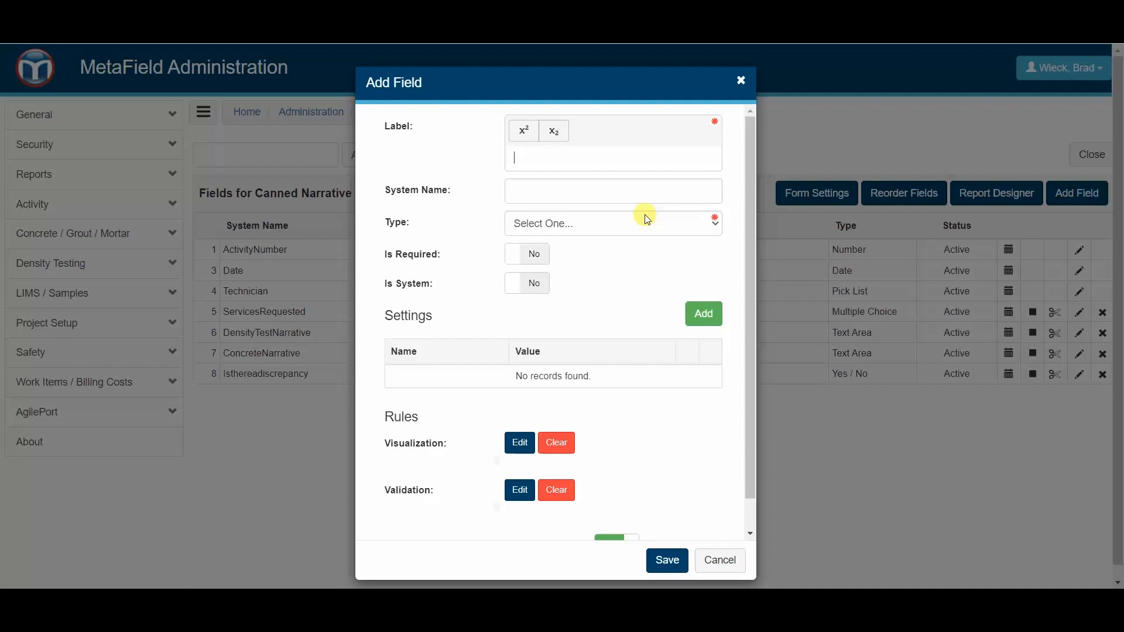
text(Discrepancy)
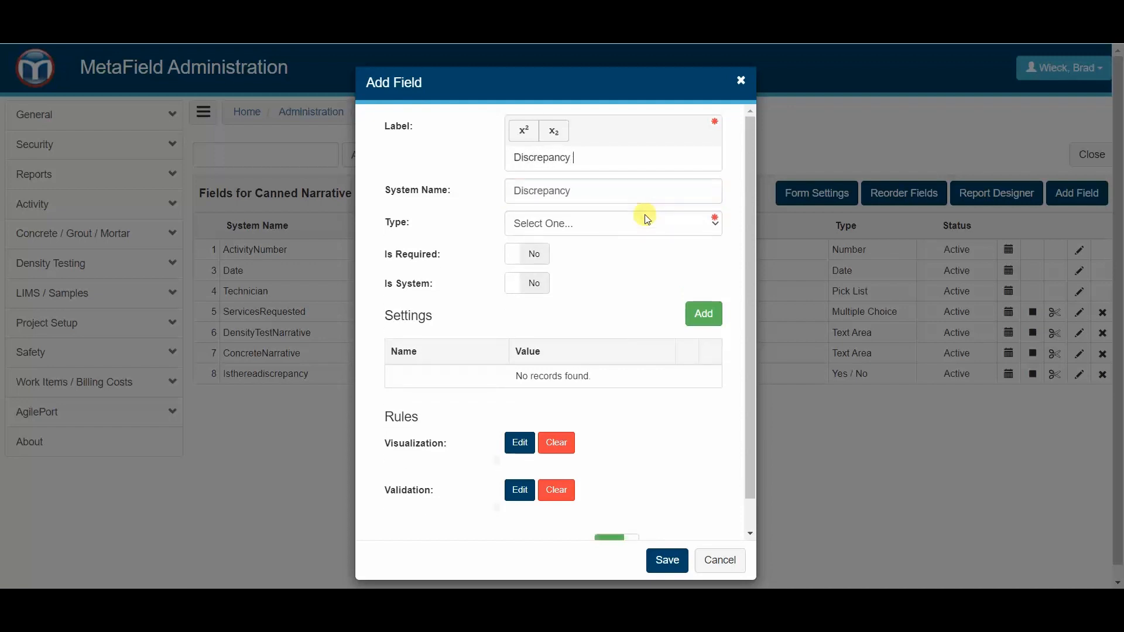
text( Log)
click(628, 229)
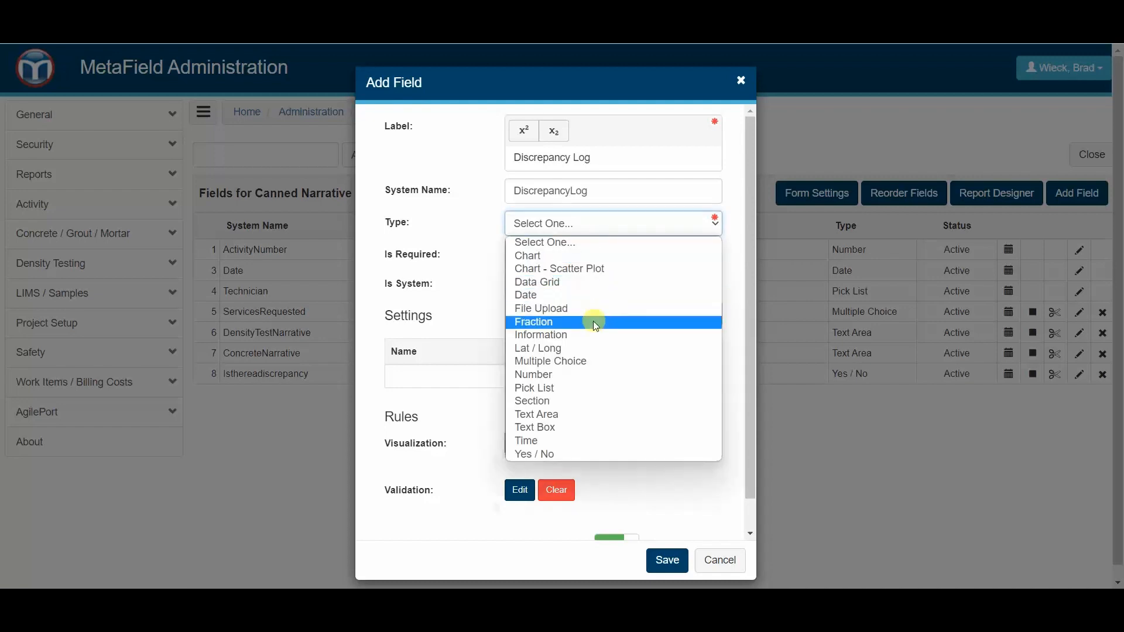
click(573, 282)
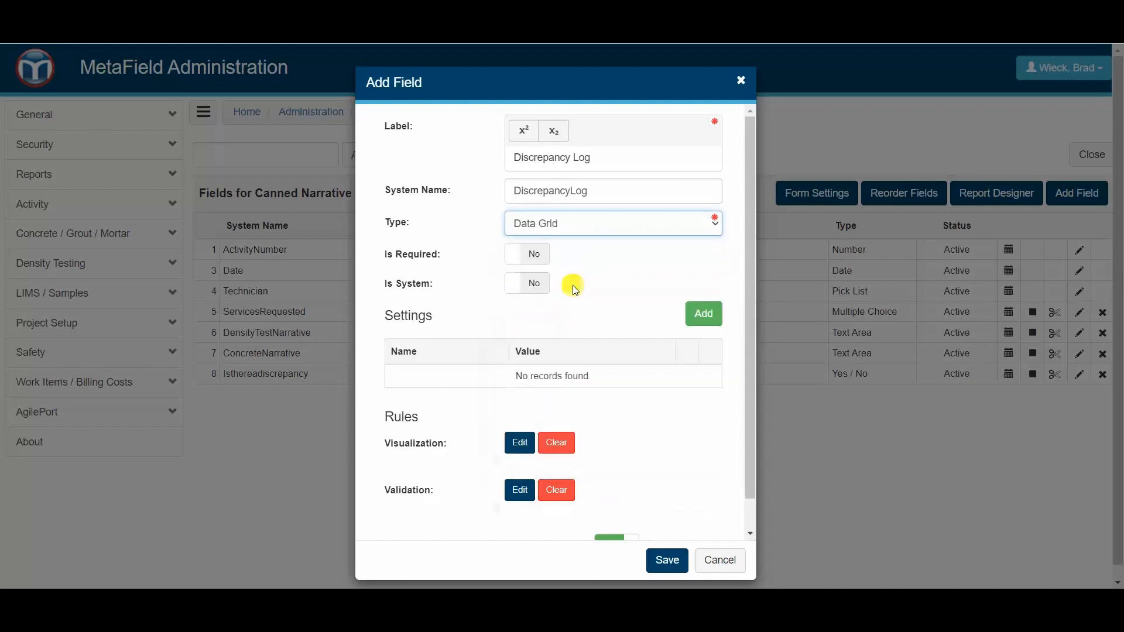
- Add a Helper Text setting reading "Click to log discrepancies" to the Discrepancy Log field and save the field
scroll(563, 331, down, 1)
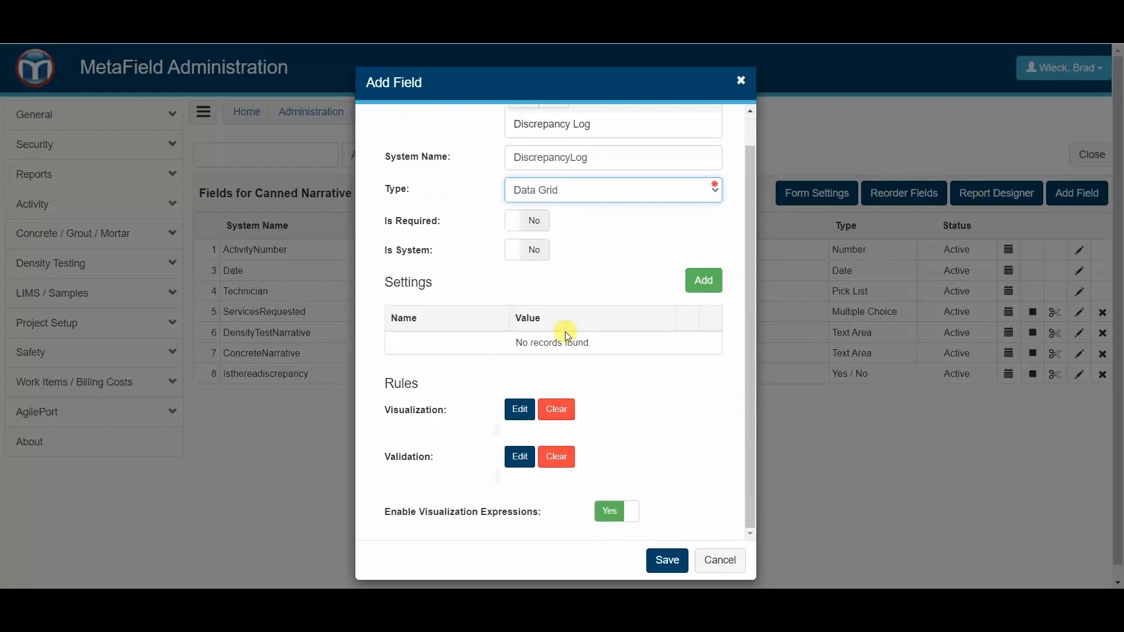
click(708, 281)
click(626, 127)
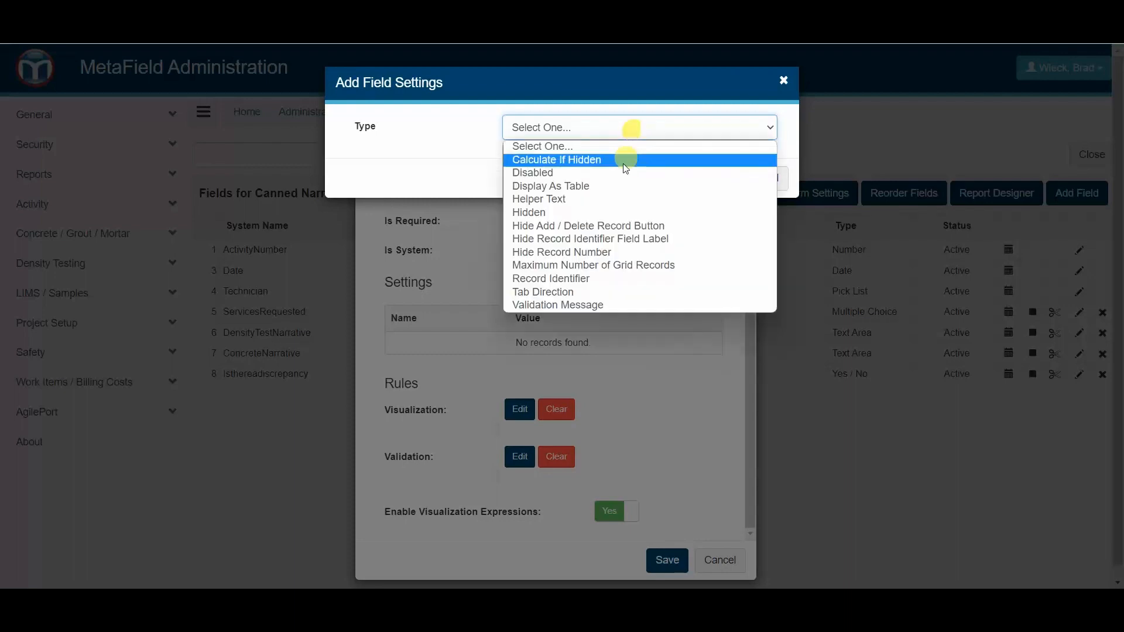
click(603, 196)
click(593, 164)
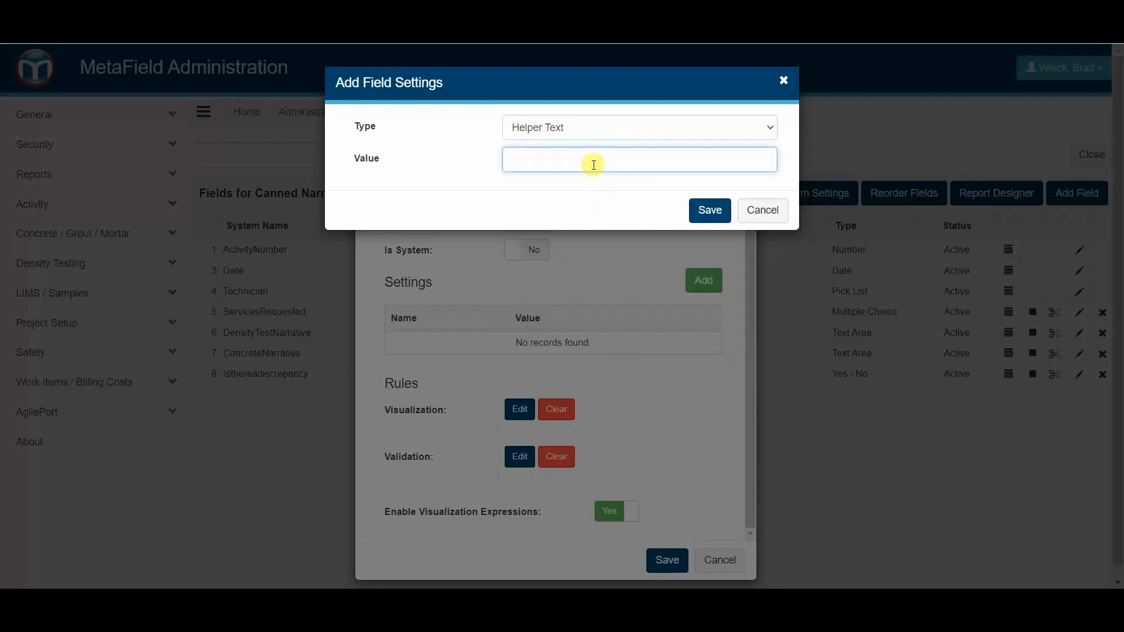
text(Click to log discrepancies)
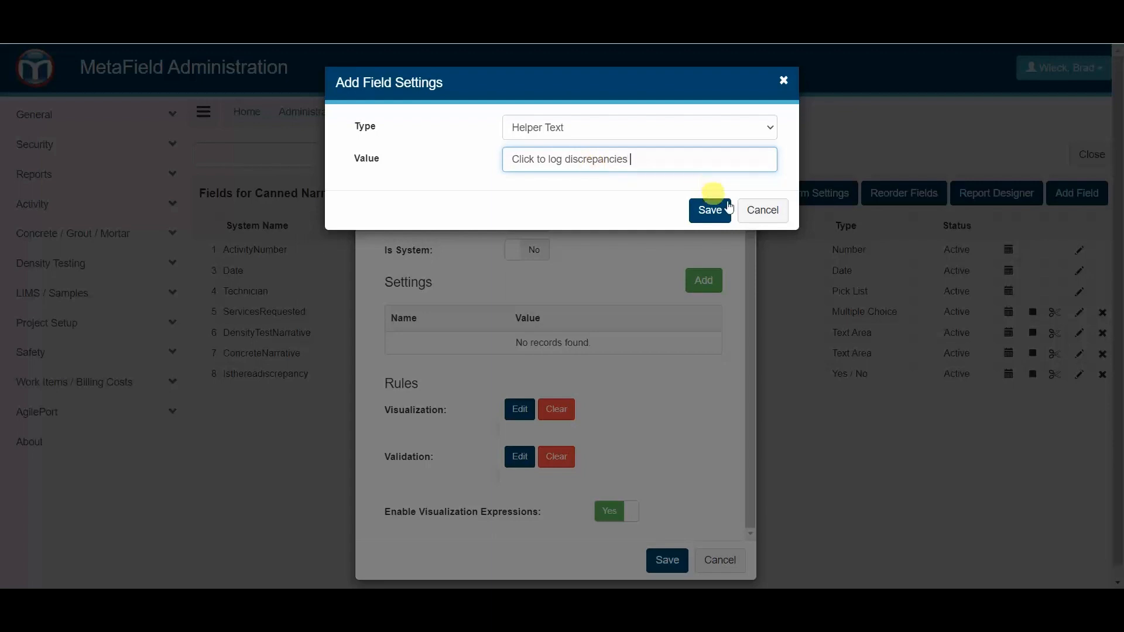
click(709, 209)
click(673, 561)
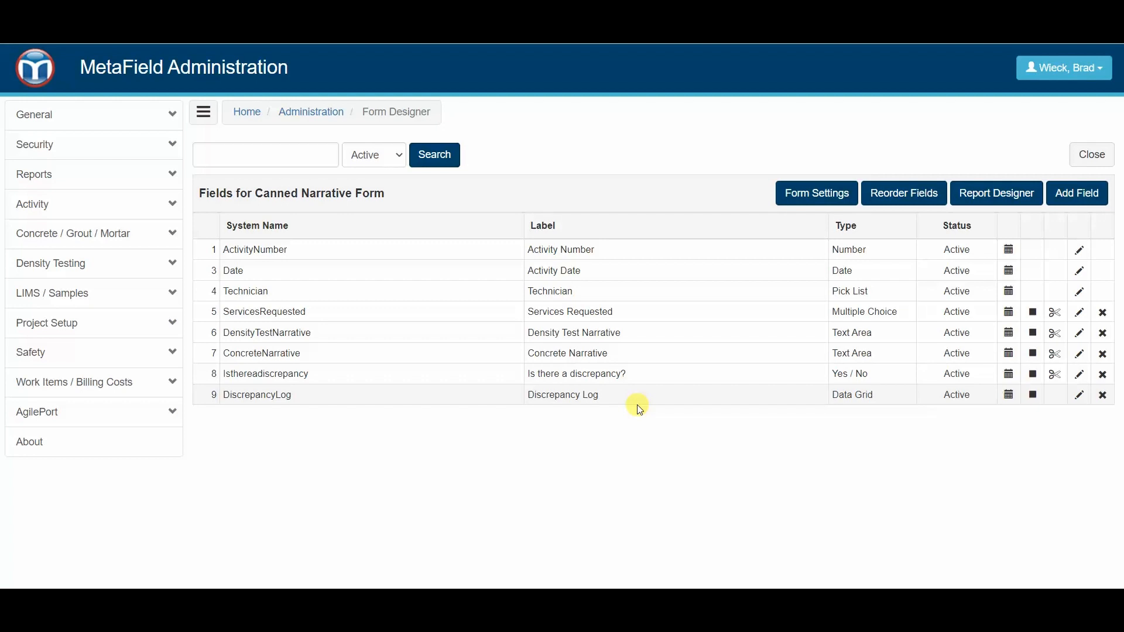
- Start a new field inside the Discrepancy Log data grid, labelled "Discrepancy Indicator" with the type Yes / No
click(585, 394)
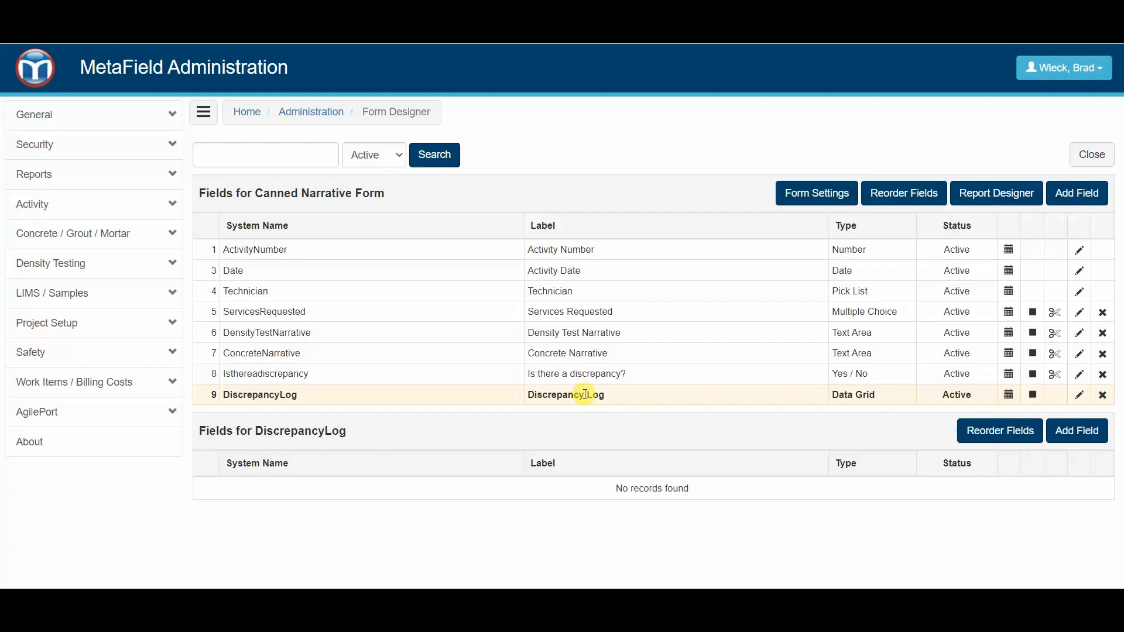
click(1079, 433)
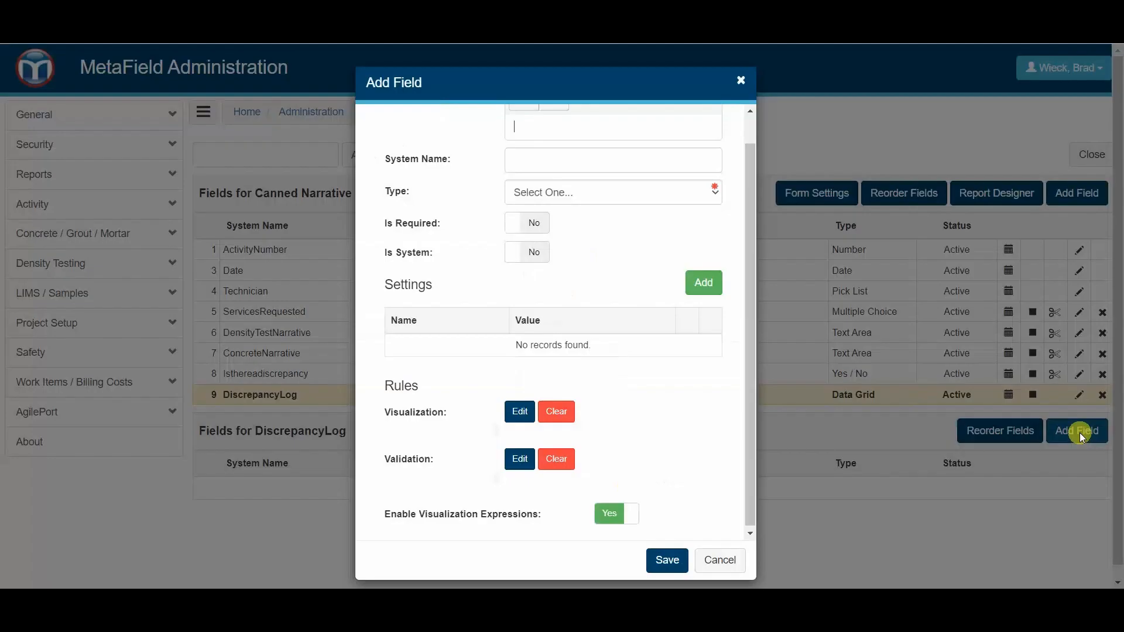
scroll(484, 299, up, 1)
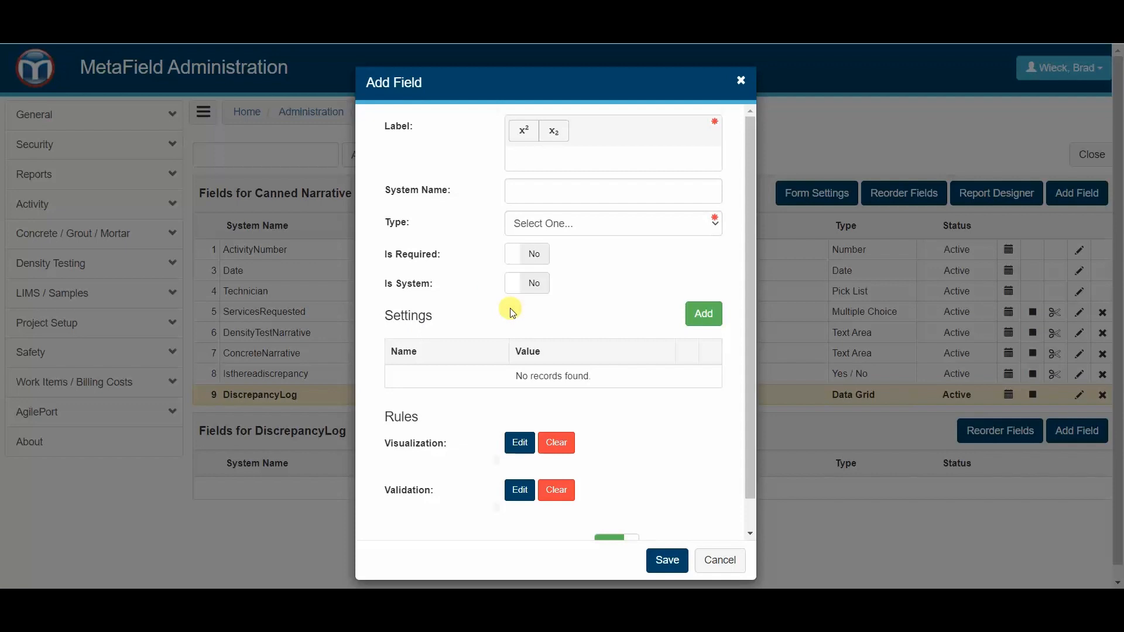
text(Discrepancy Indicator)
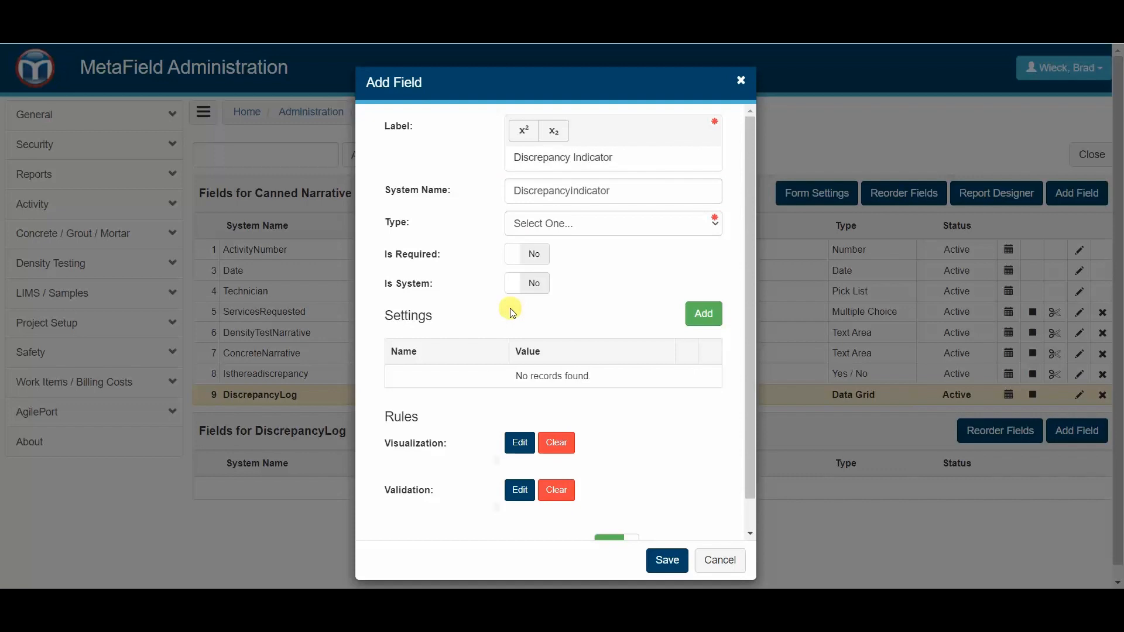
click(561, 229)
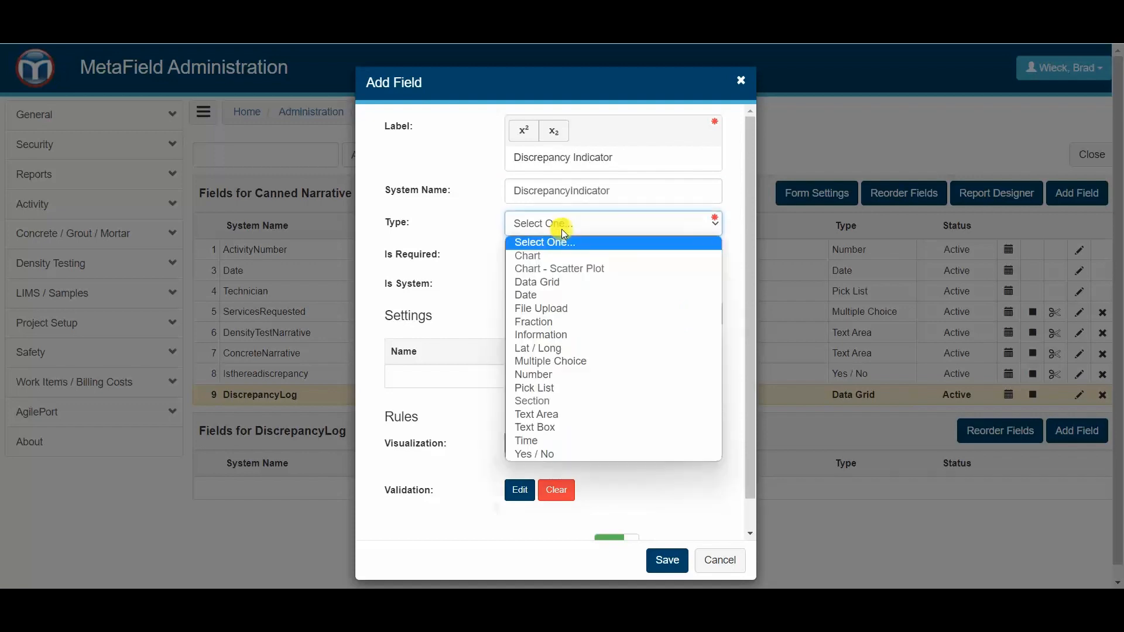
click(562, 454)
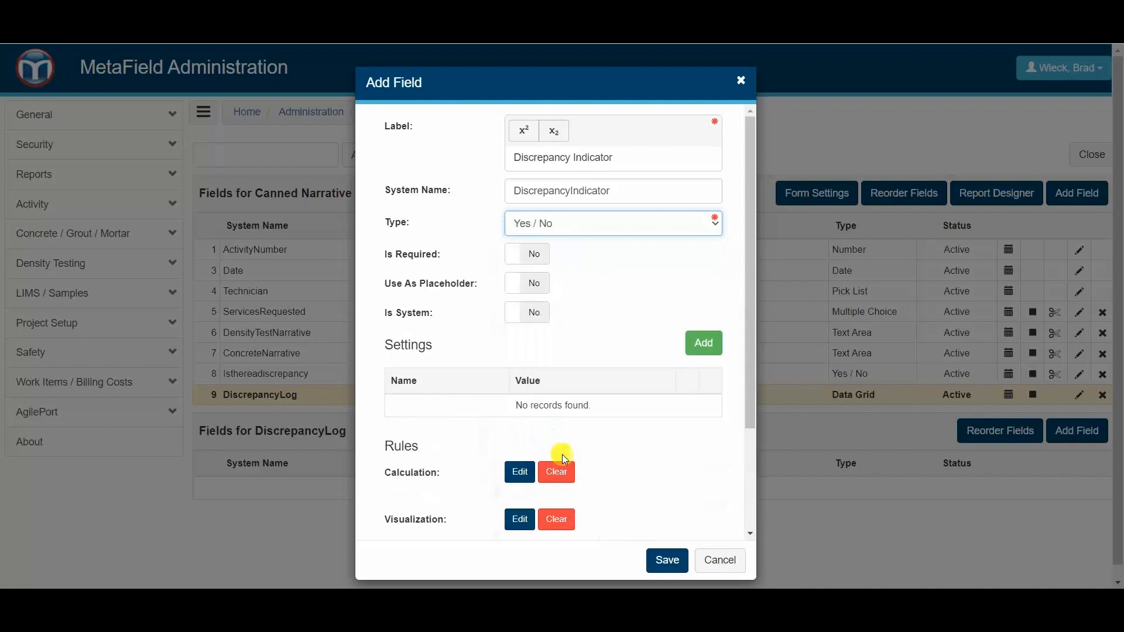
- Add a Discrepancy Indicator setting to the new Discrepancy Indicator field
click(705, 348)
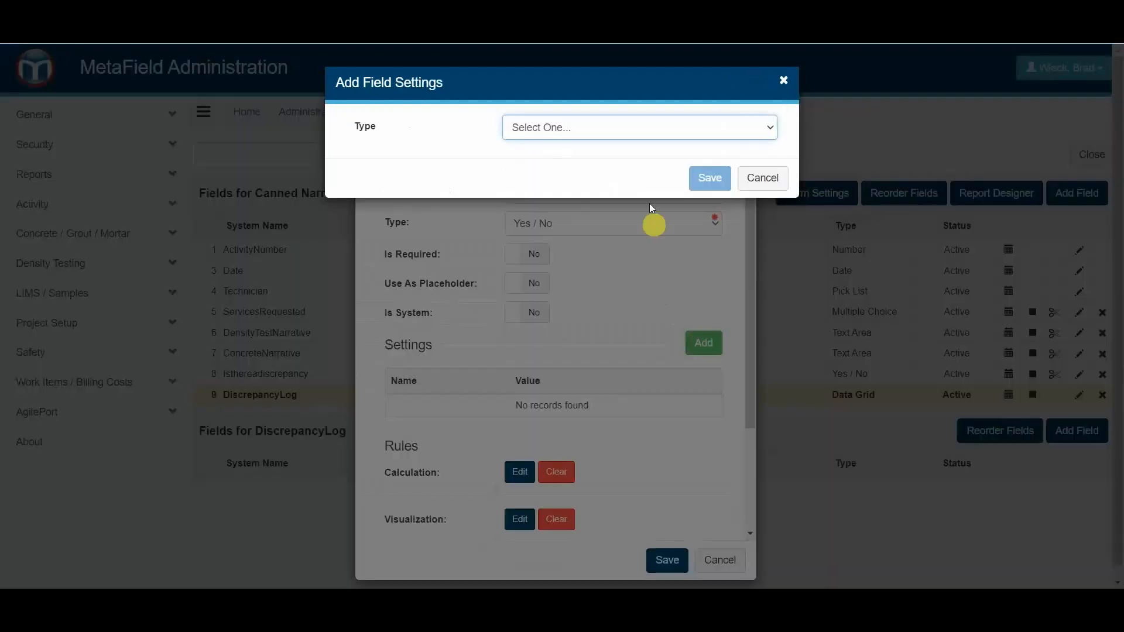
click(583, 127)
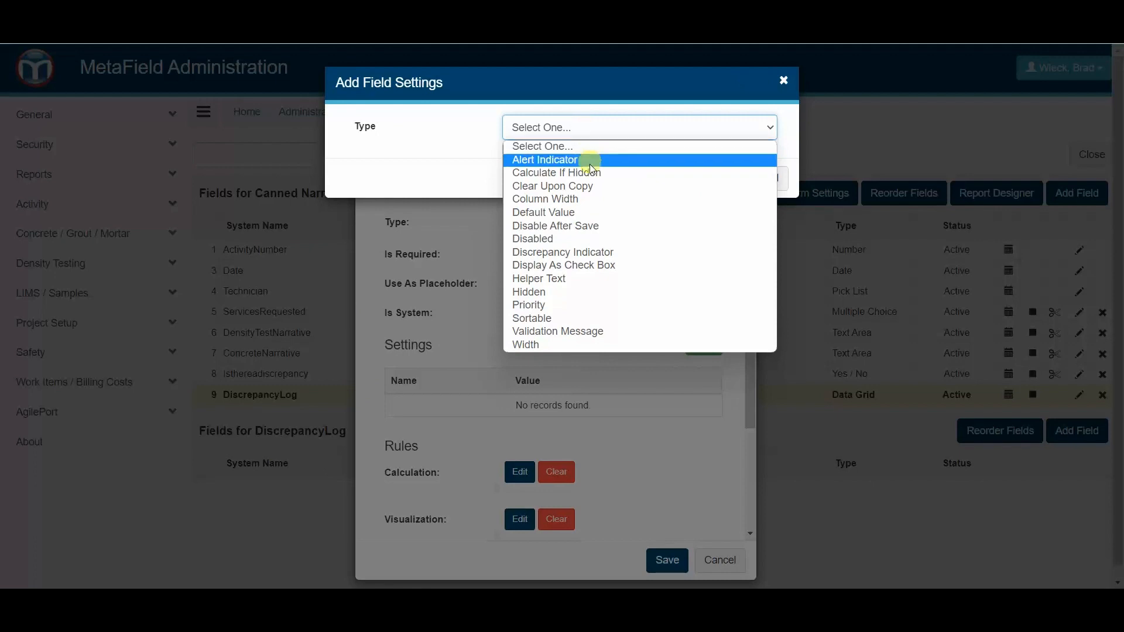
click(579, 252)
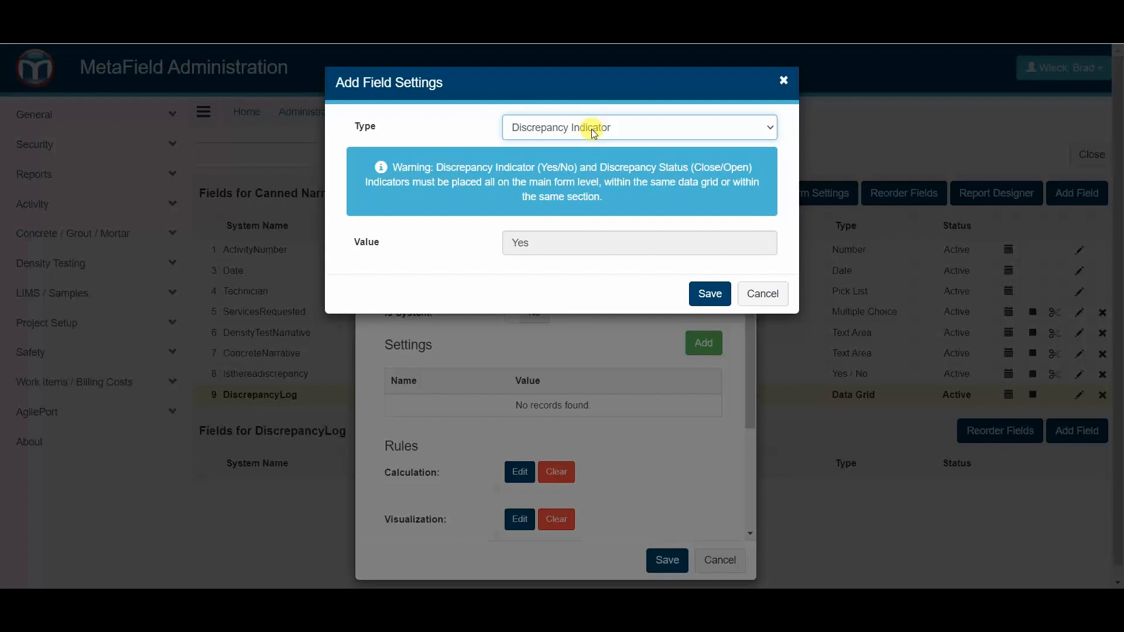
click(702, 298)
- Add a Helper Text setting reading "Select Yes to confirm discrepancy." to the Discrepancy Indicator field and save the field
scroll(661, 328, down, 1)
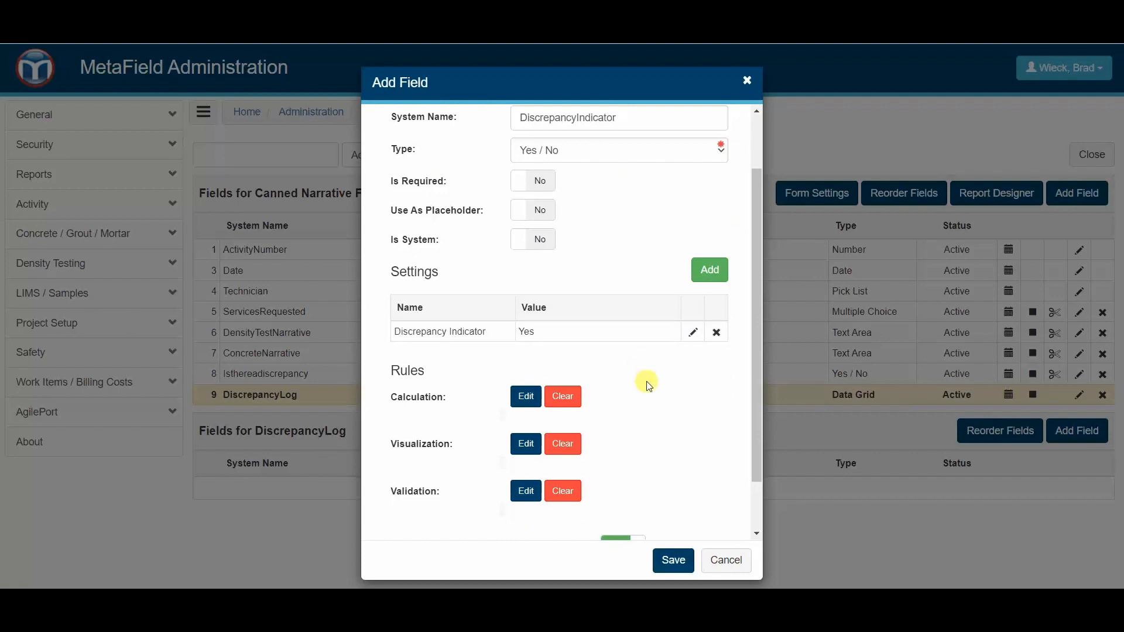
click(708, 272)
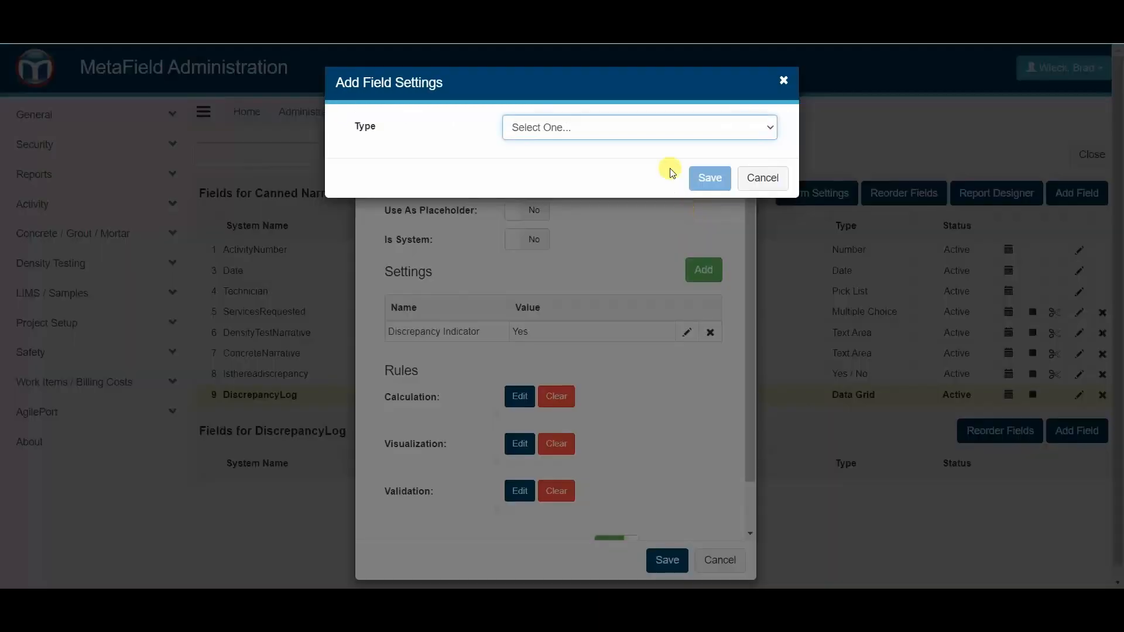
click(655, 134)
click(602, 265)
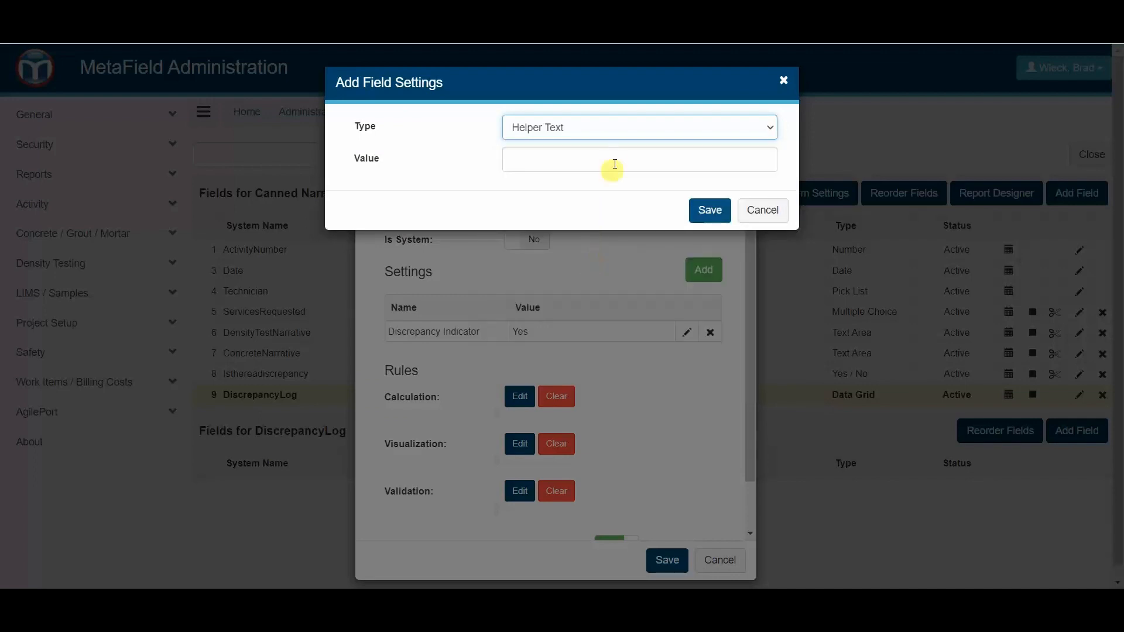
click(615, 158)
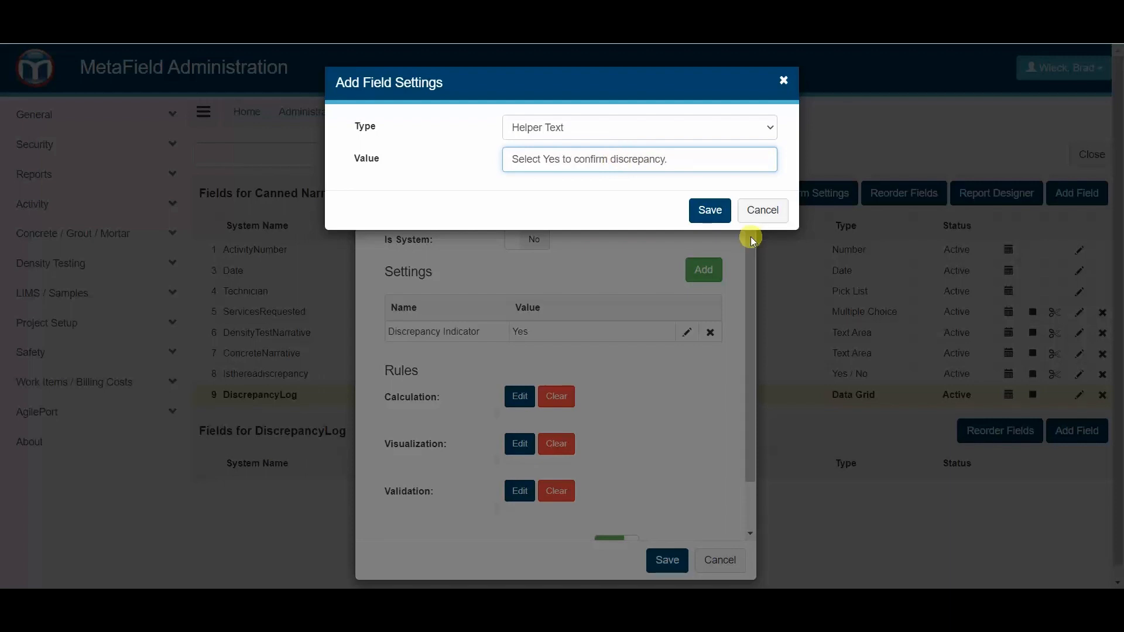
click(711, 210)
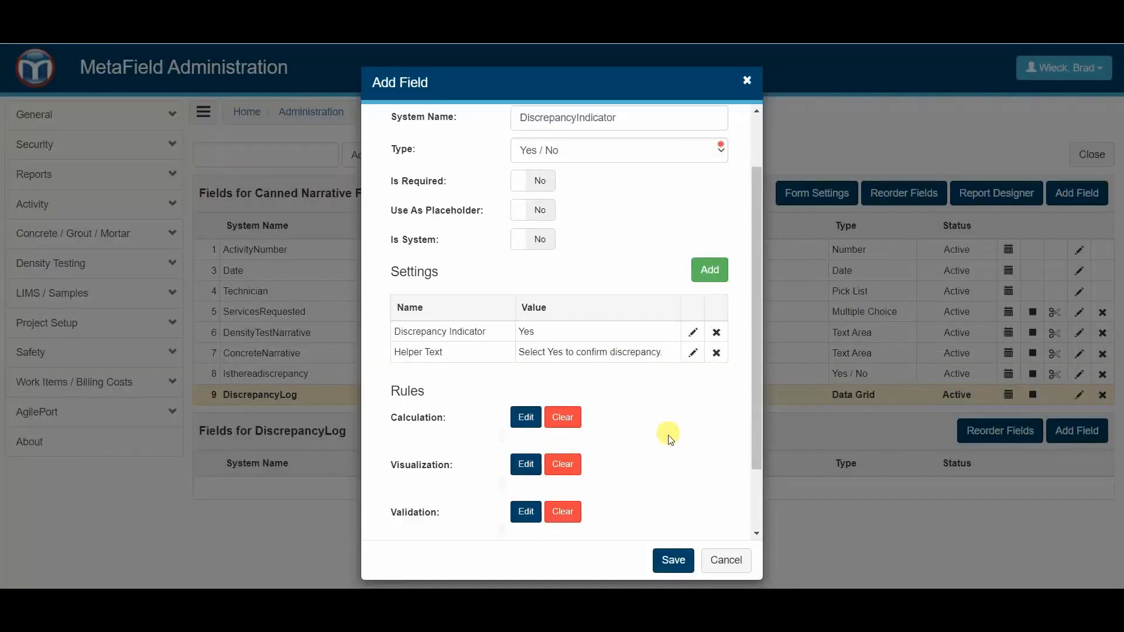
click(676, 557)
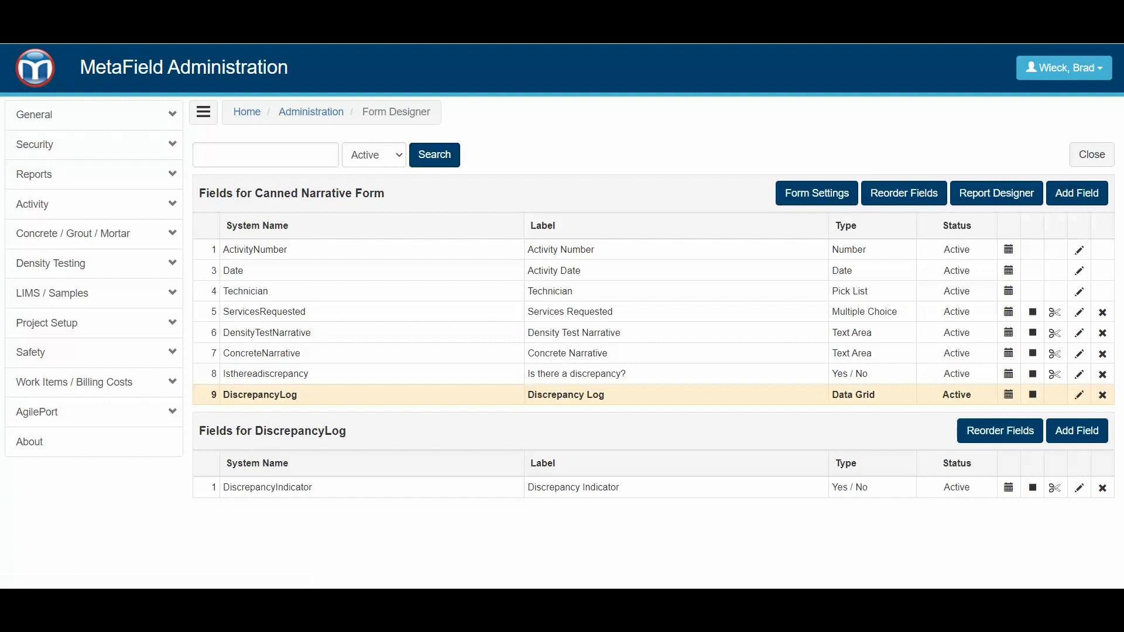
- Open a new Canned Narrative Form activity from the Field Forms group in the Field module
click(32, 64)
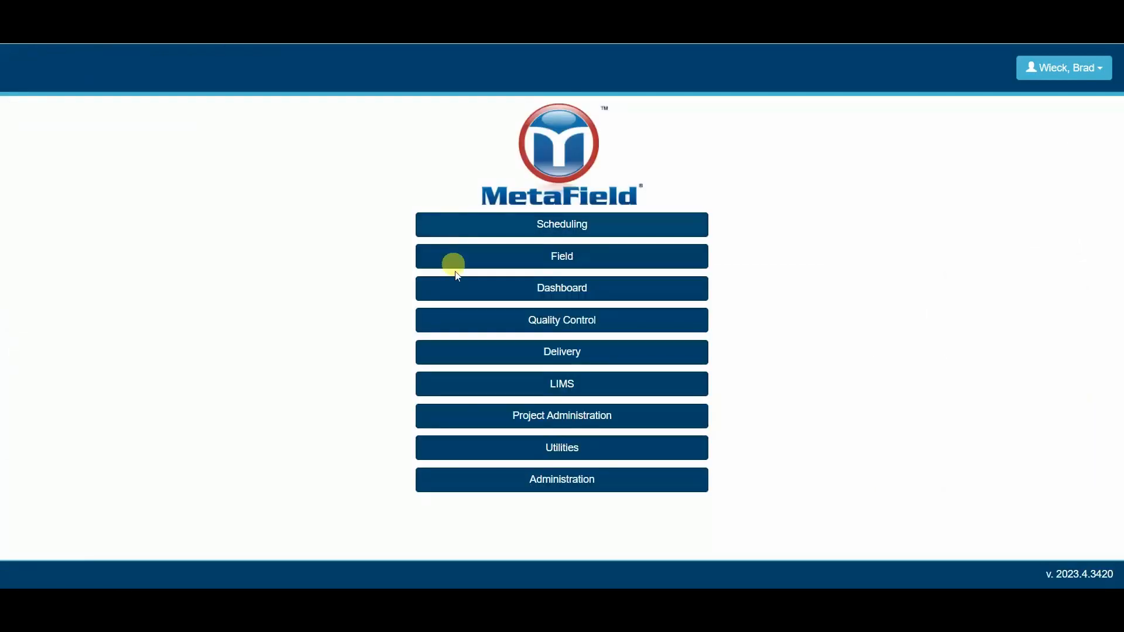
click(469, 256)
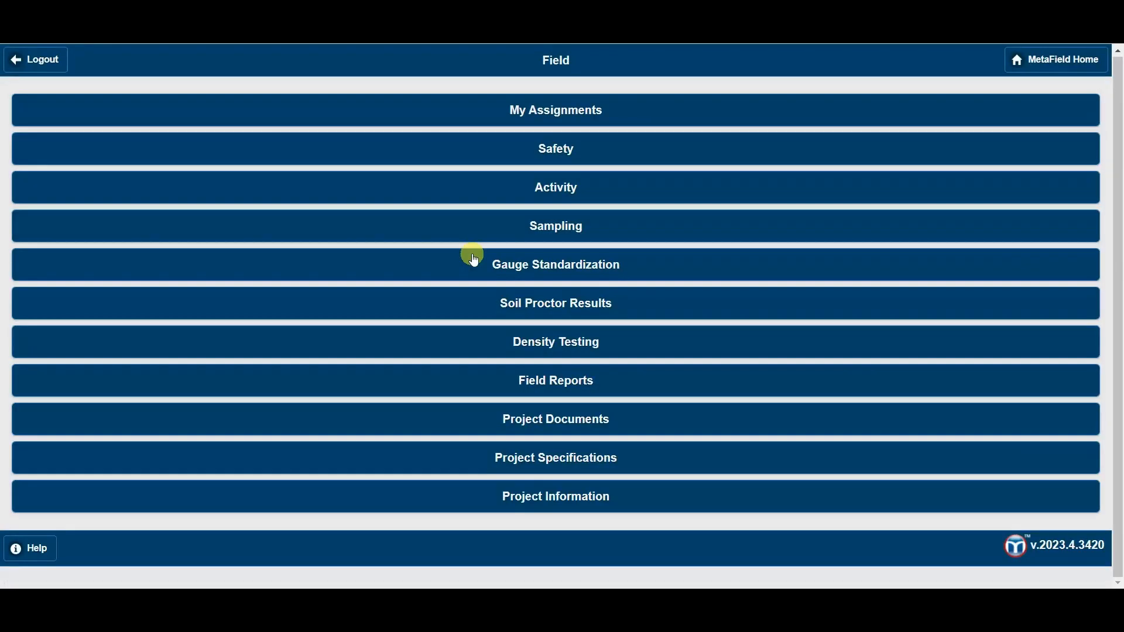
click(536, 191)
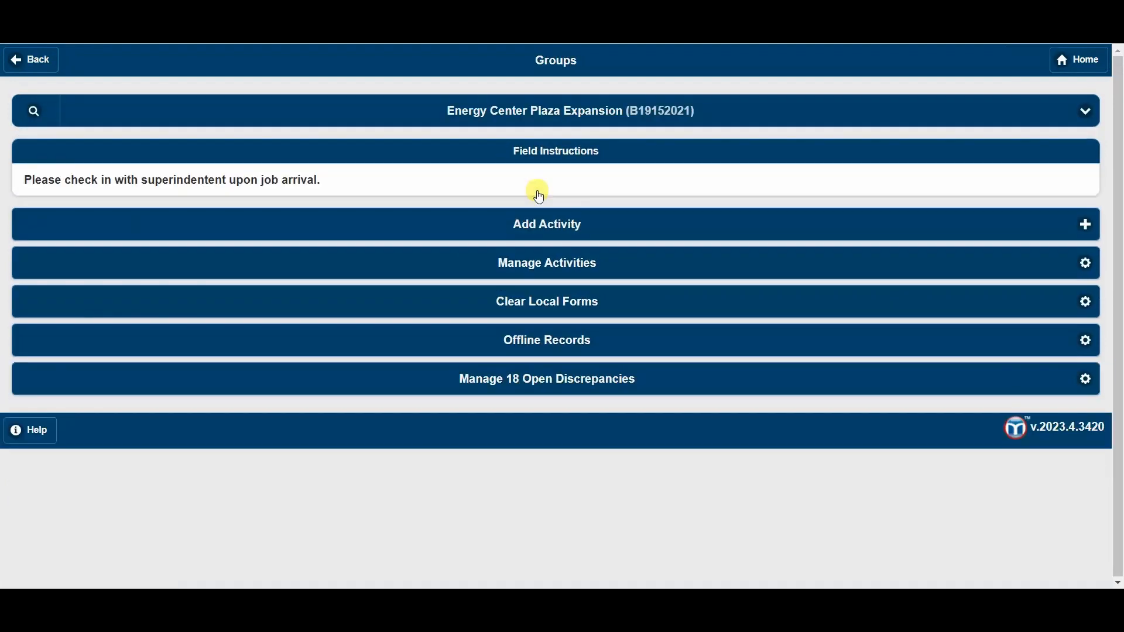
click(536, 224)
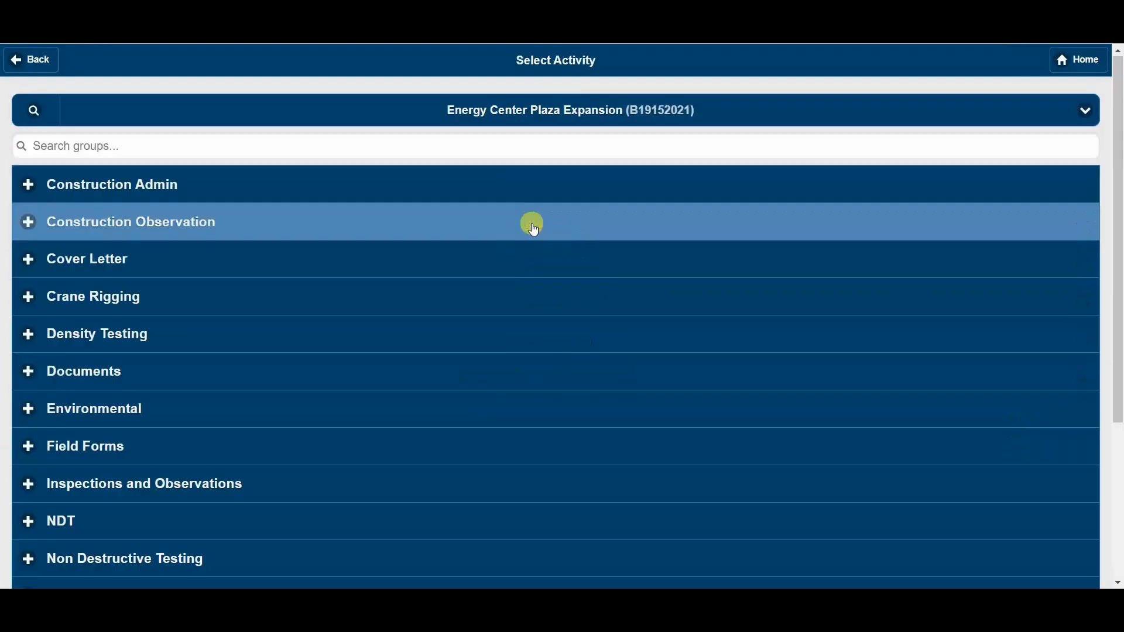
scroll(211, 363, down, 2)
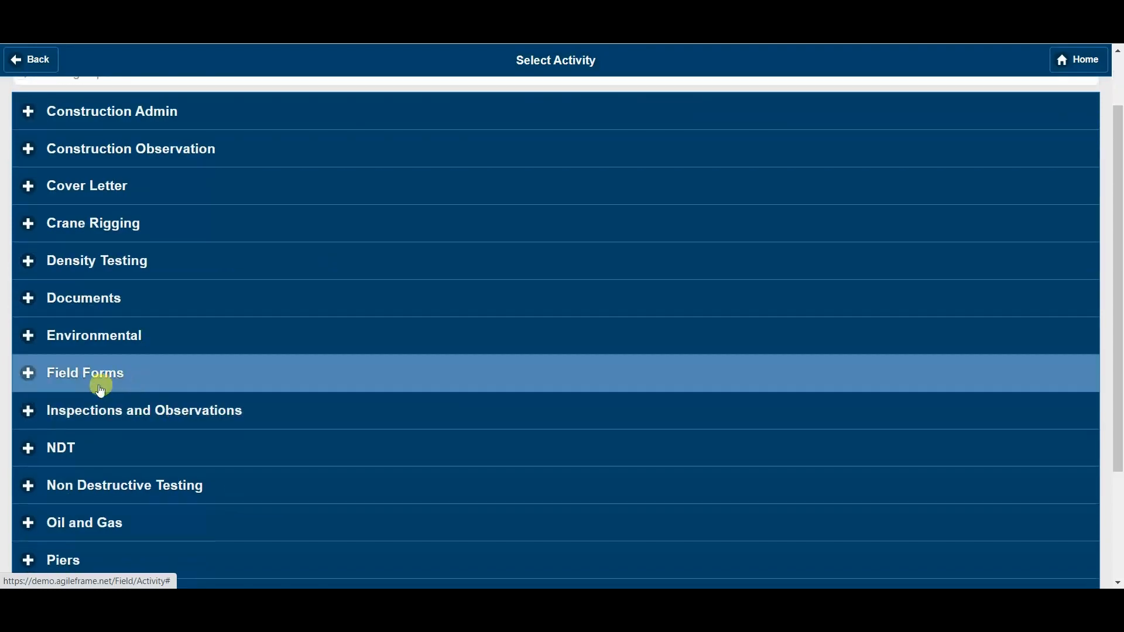
click(189, 376)
scroll(181, 380, down, 3)
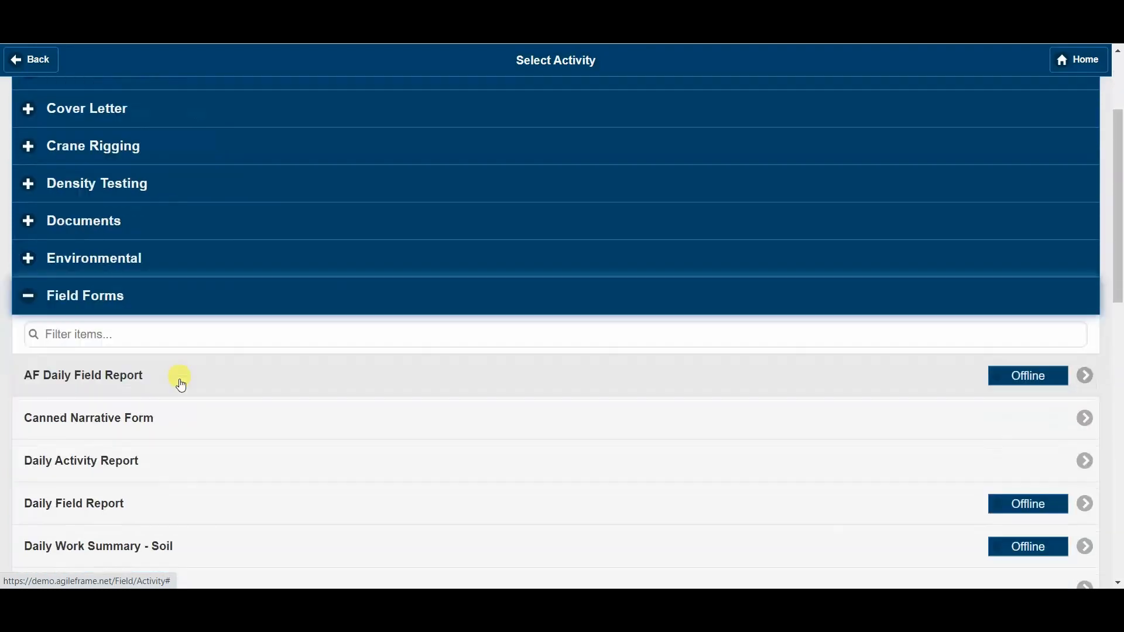
click(293, 348)
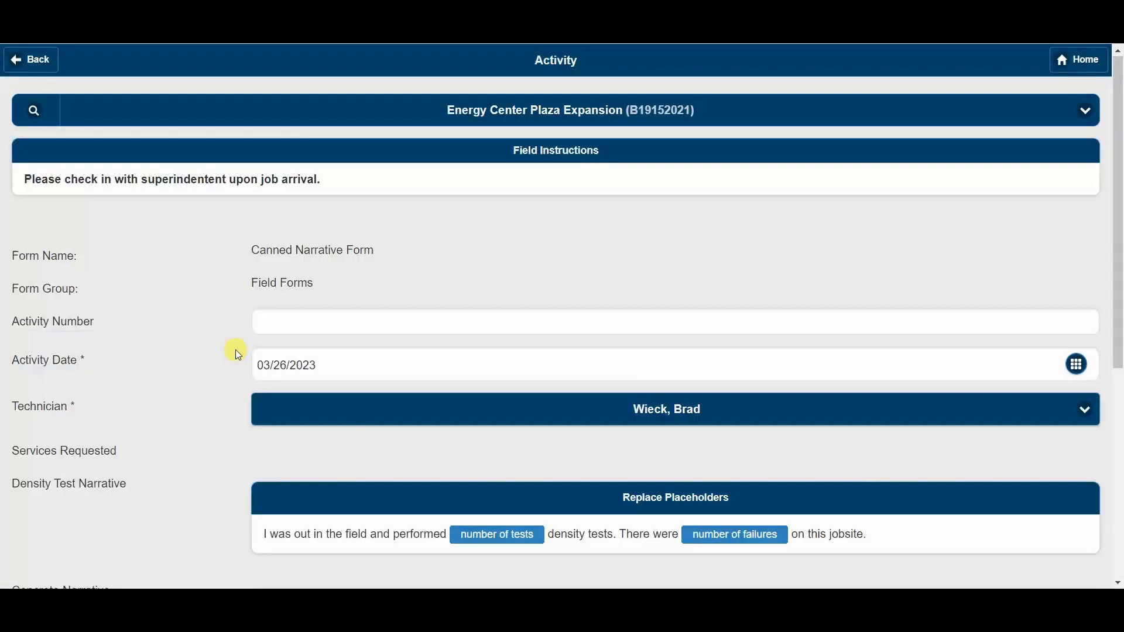
- Test the "Is there a discrepancy?" switch on the activity form by setting it to Yes and back to No
scroll(187, 311, down, 3)
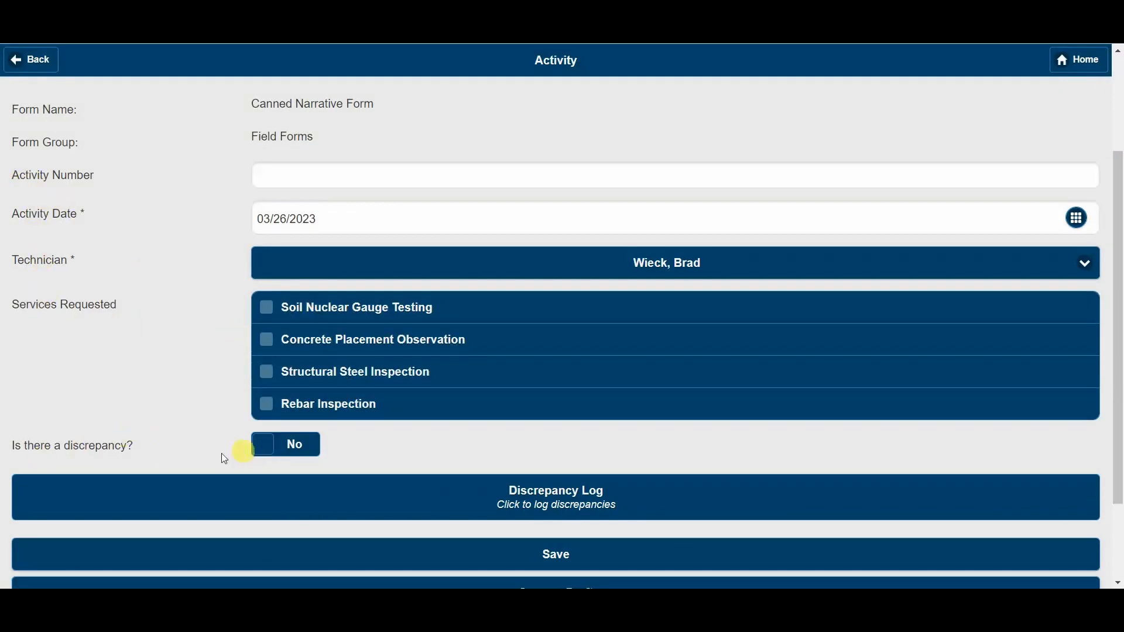
scroll(79, 419, down, 2)
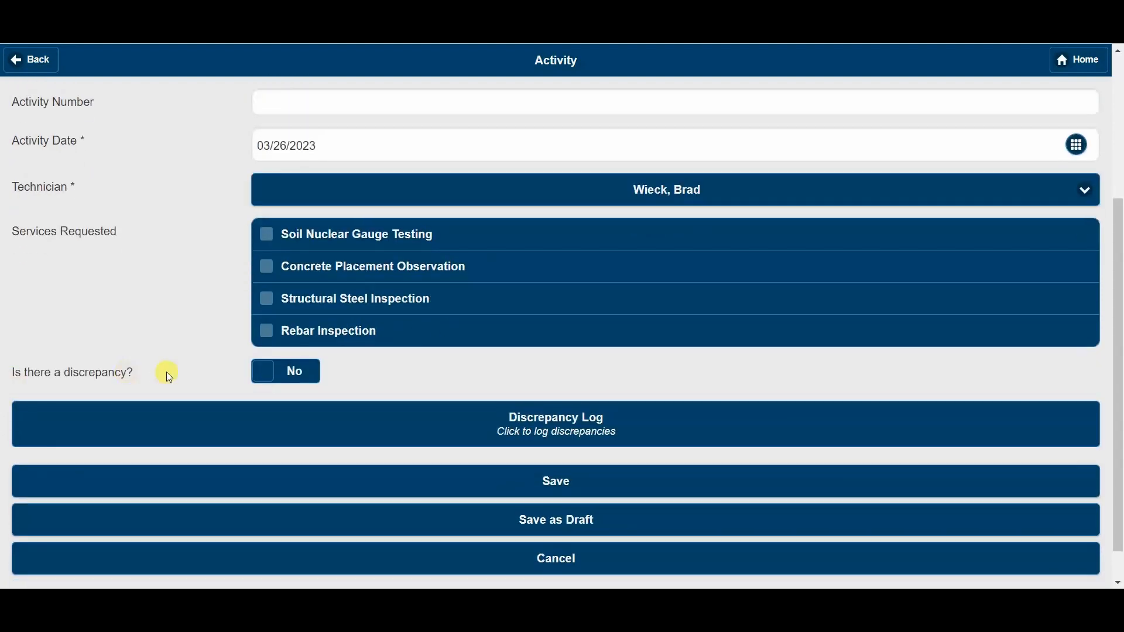
click(297, 386)
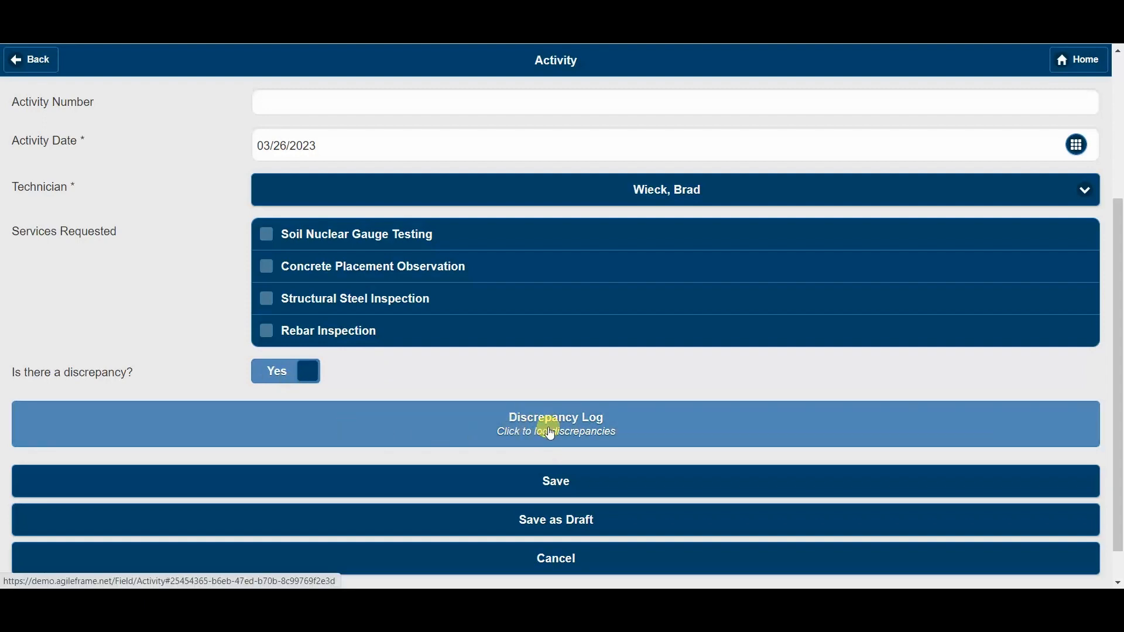
click(297, 371)
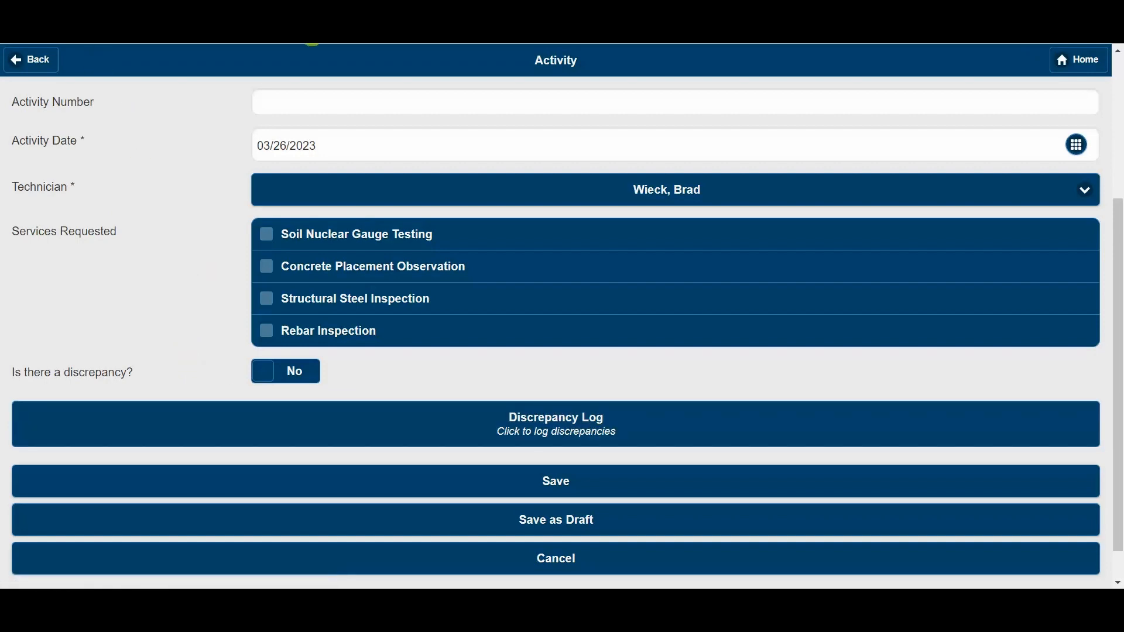
- Duplicate the browser tab with the activity form and go to the MetaField home page in the copy
right_click(254, 18)
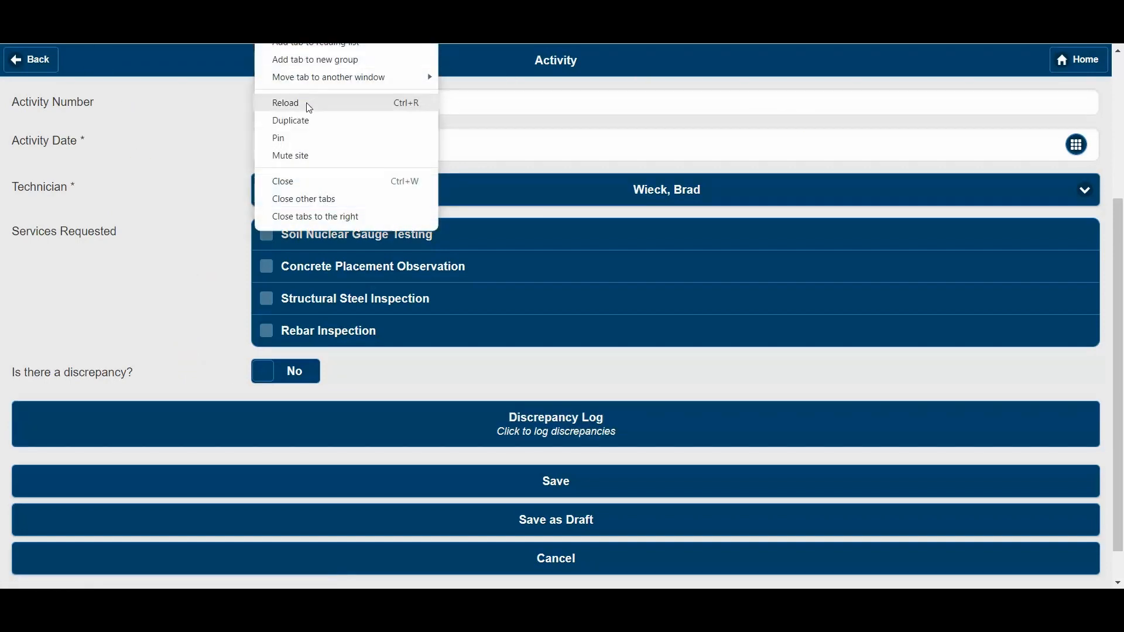
click(308, 121)
click(1083, 56)
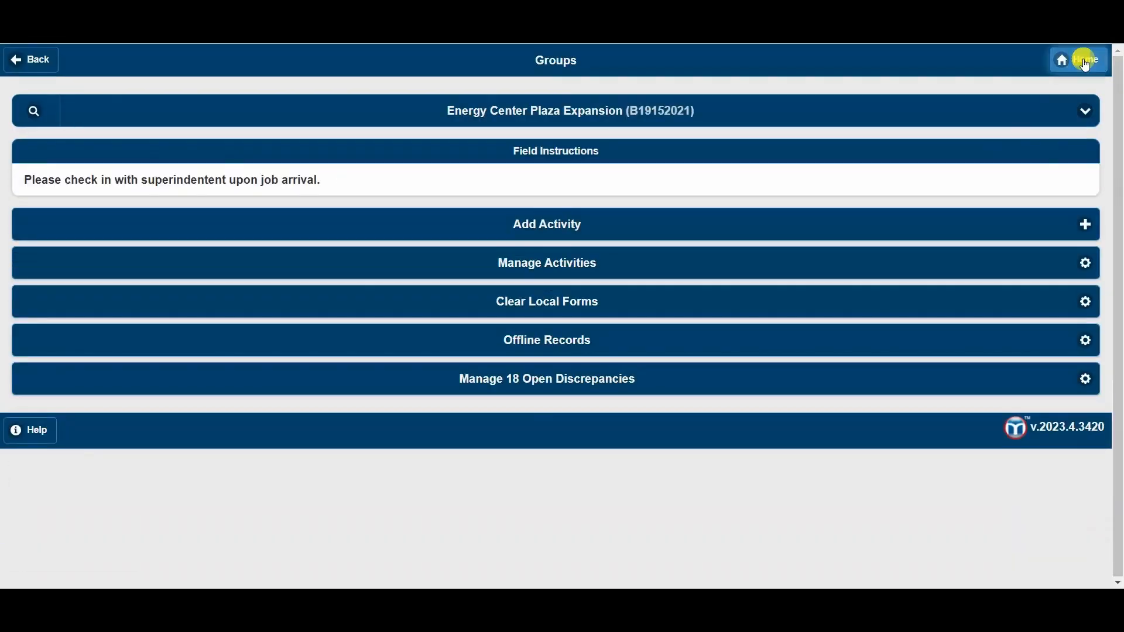
click(1085, 58)
click(1066, 69)
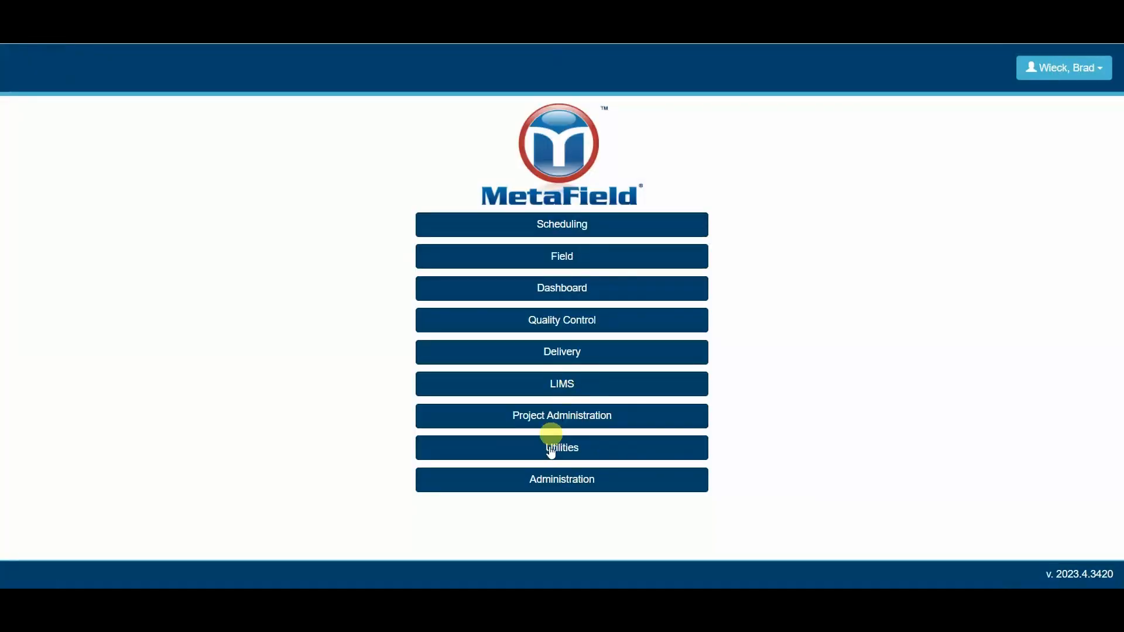
- Open the Canned Narrative Form in the form designer from the activity forms in Administration
click(546, 476)
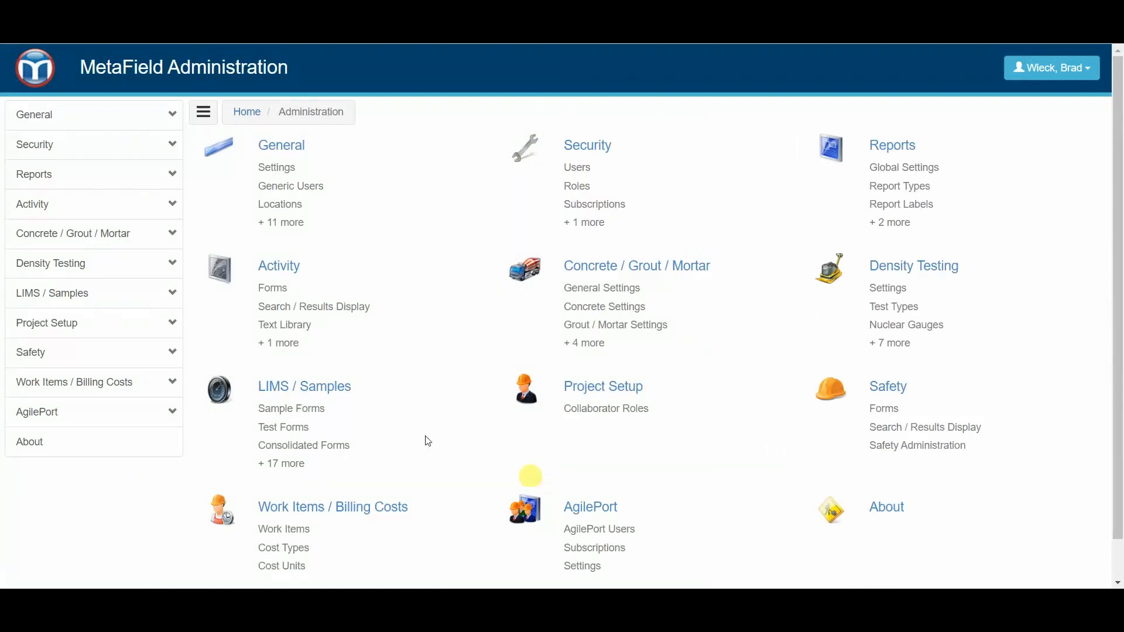
click(85, 210)
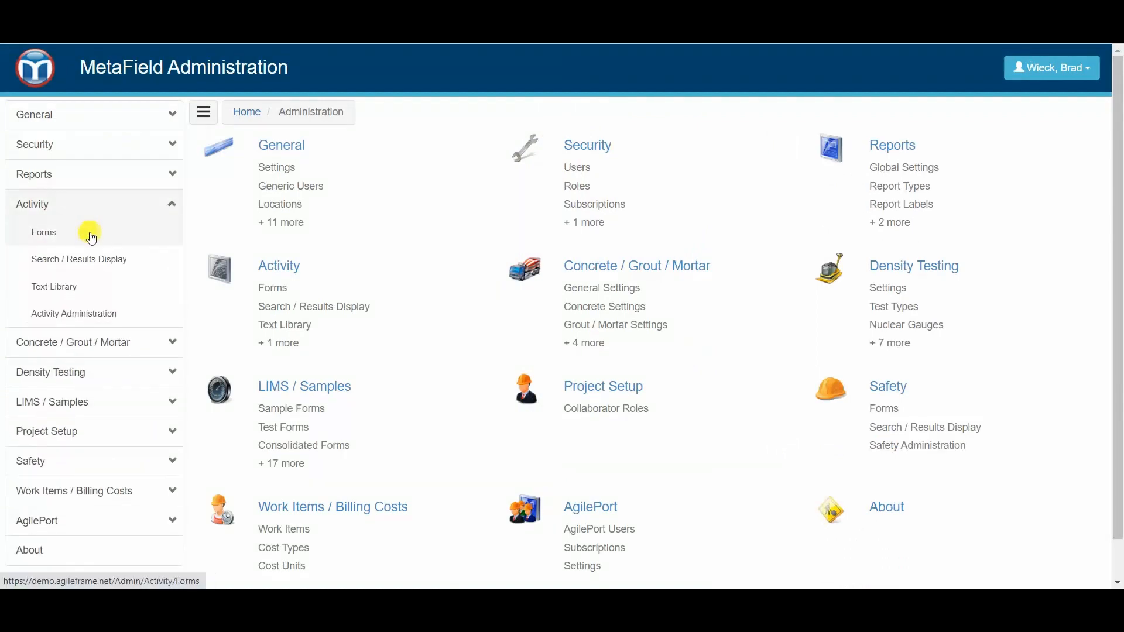
click(90, 237)
scroll(321, 419, down, 5)
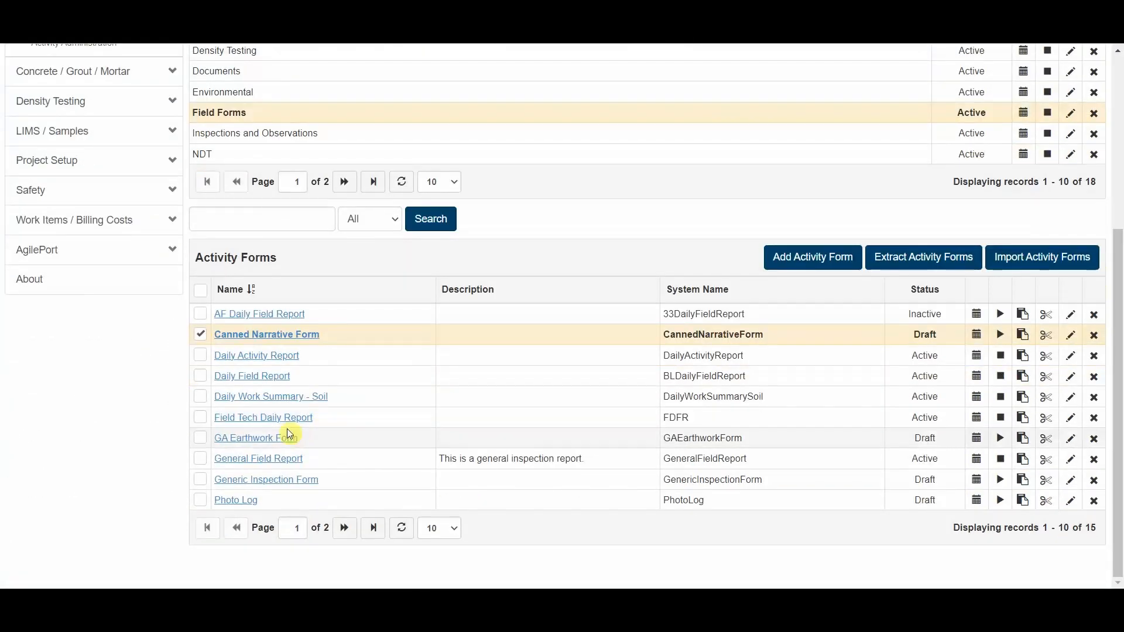
click(285, 333)
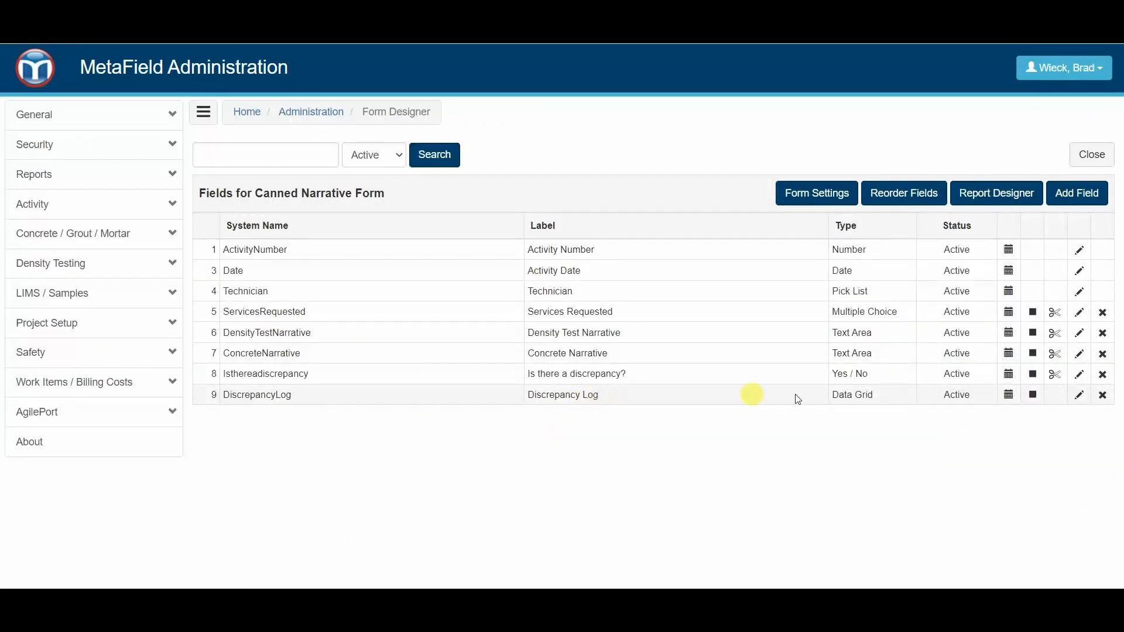
- Give the Discrepancy Log data grid the visualization rule Isthereadiscrepancy = "Yes" and save the field
click(856, 396)
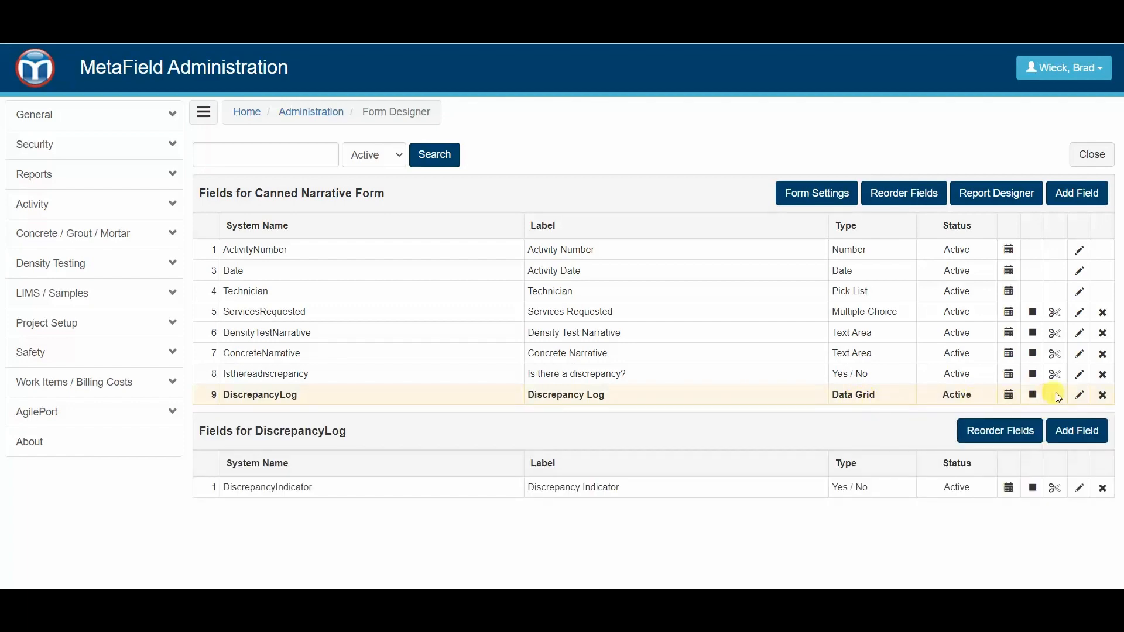
click(1080, 396)
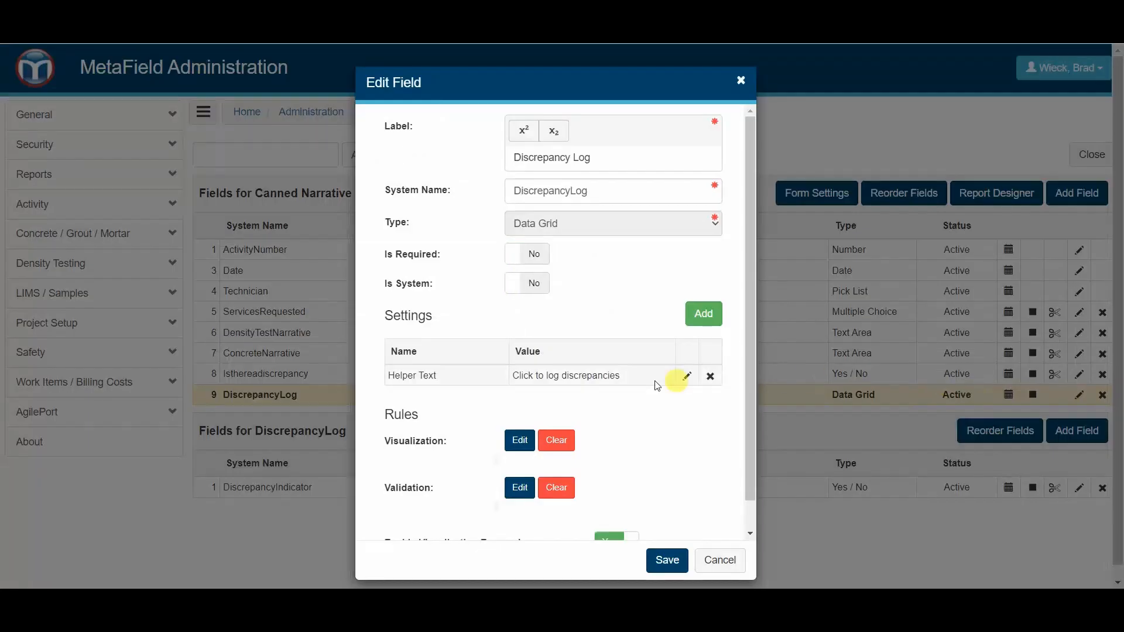
click(520, 440)
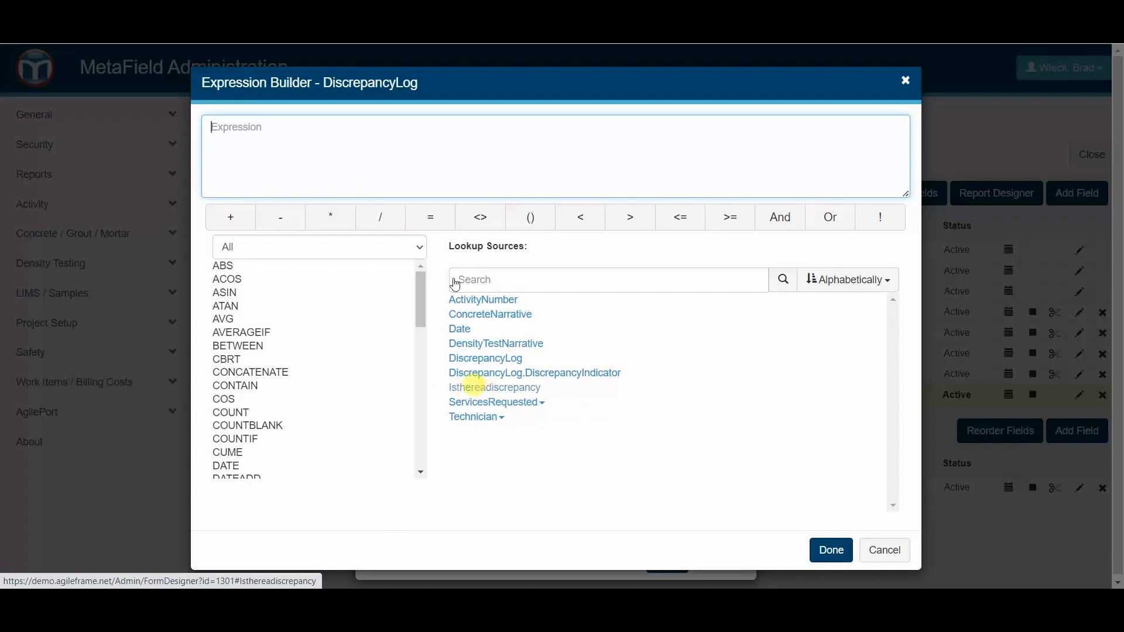
drag(468, 84, 608, 75)
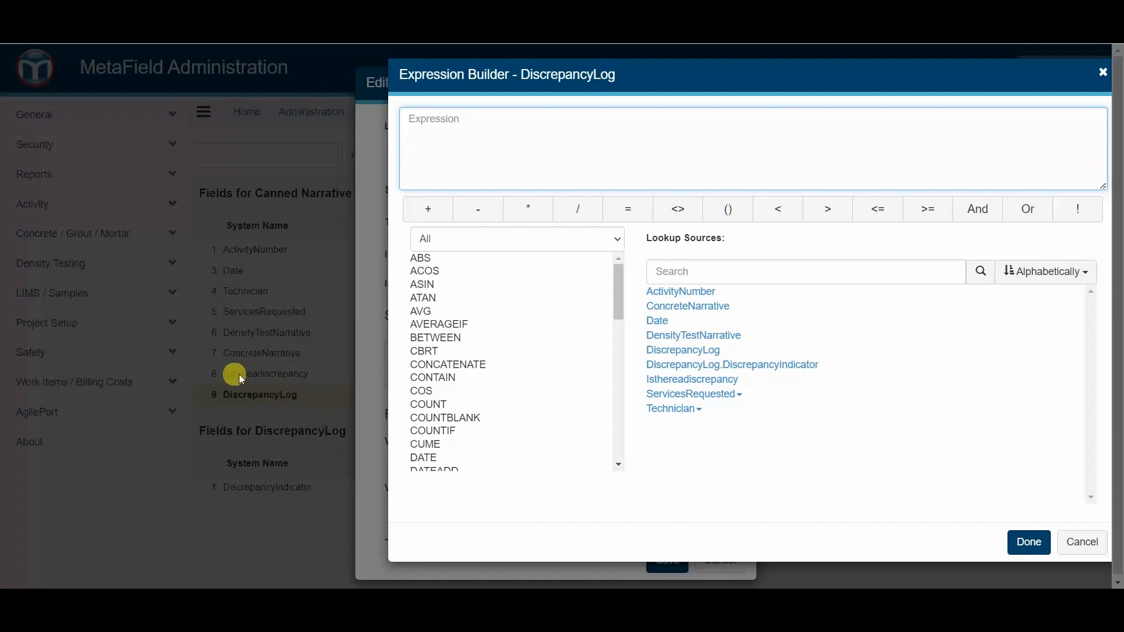
click(676, 384)
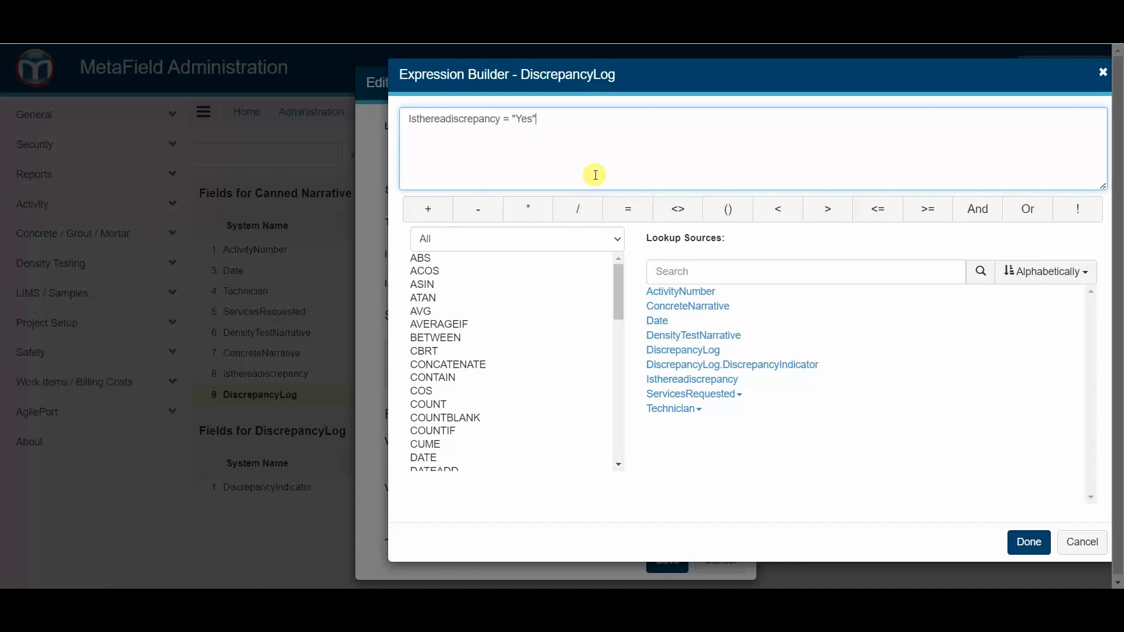
click(1028, 542)
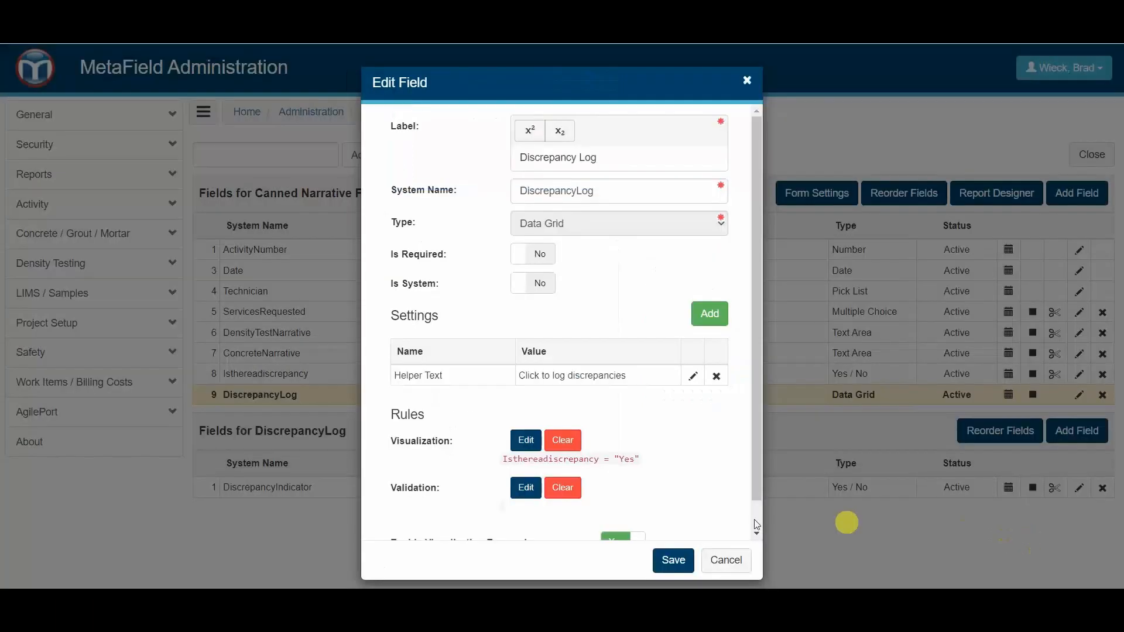
click(673, 560)
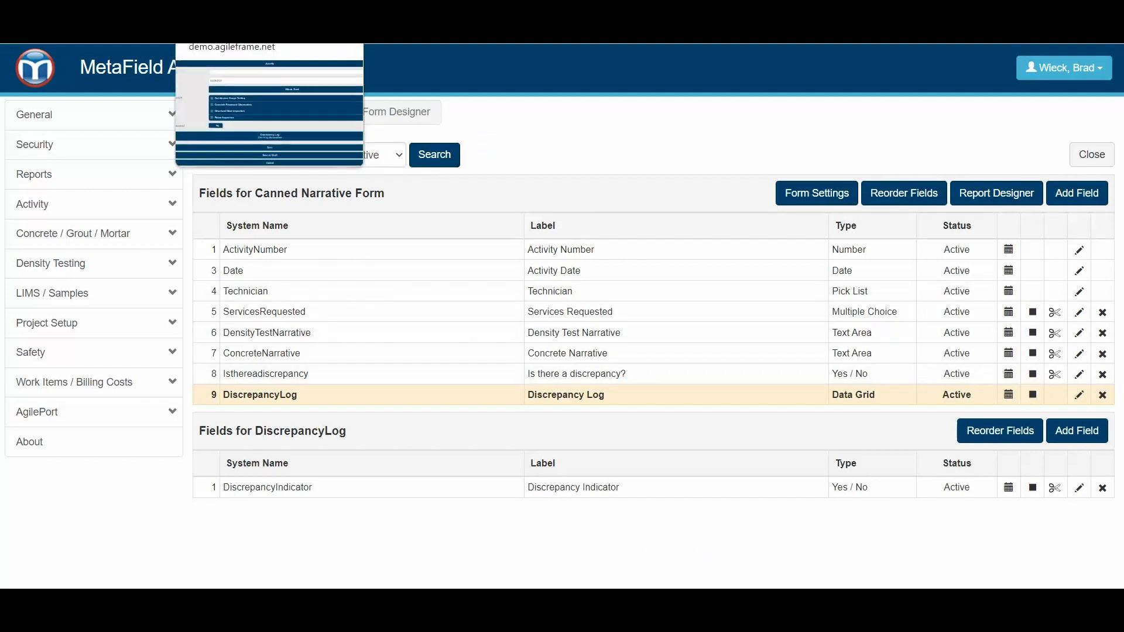
- Return to the browser tab with the activity form and open a fresh Canned Narrative Form activity from the Field Forms group
click(234, 12)
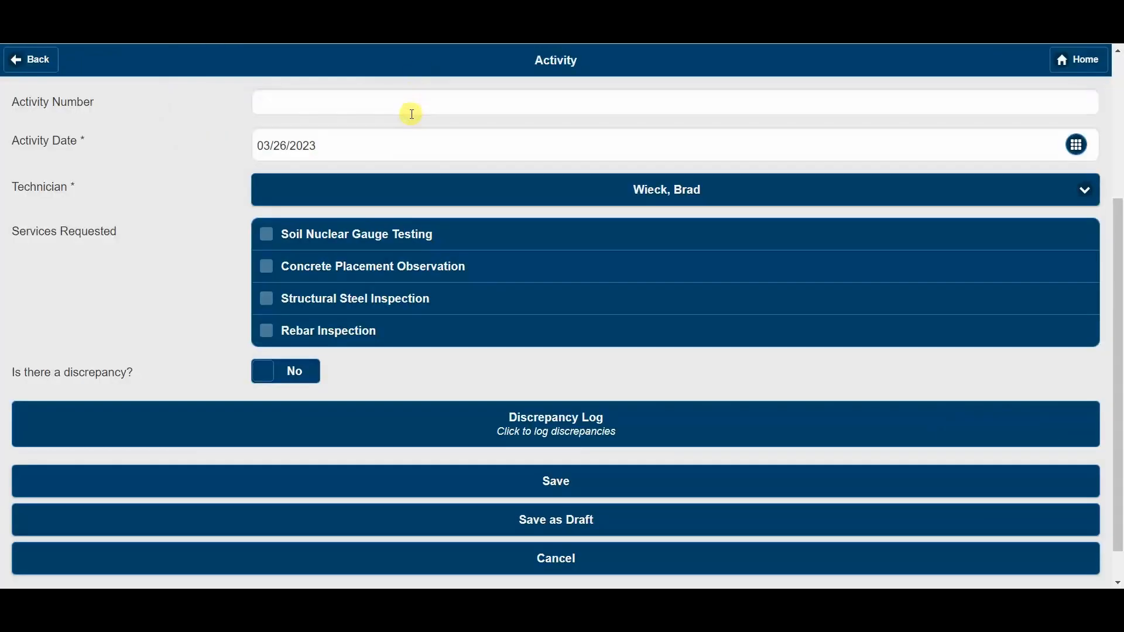
click(31, 59)
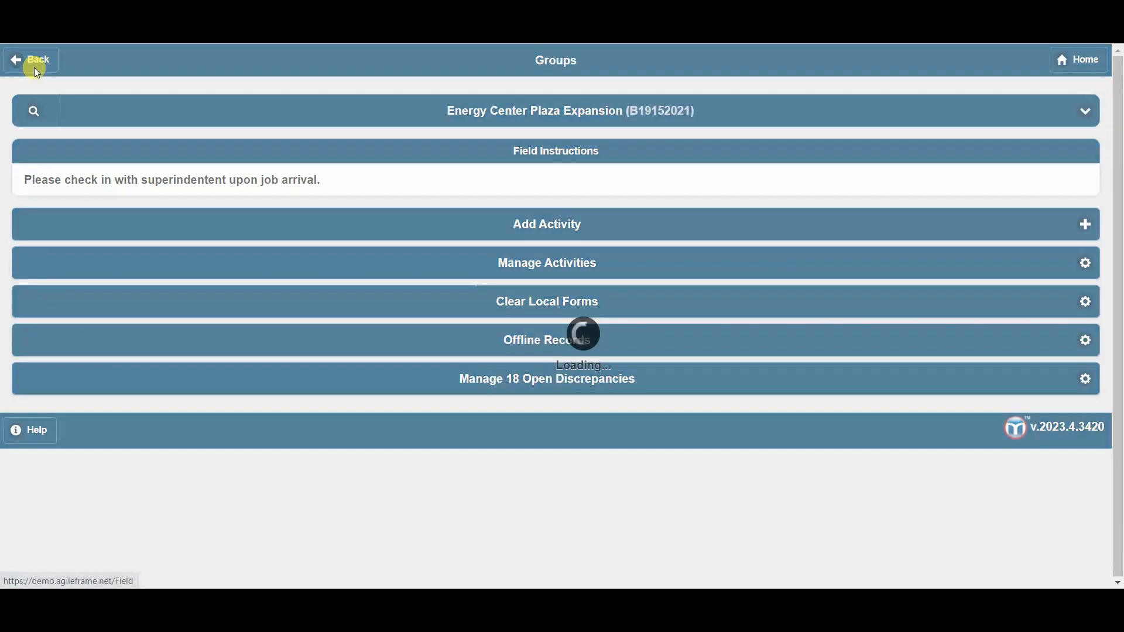
click(429, 223)
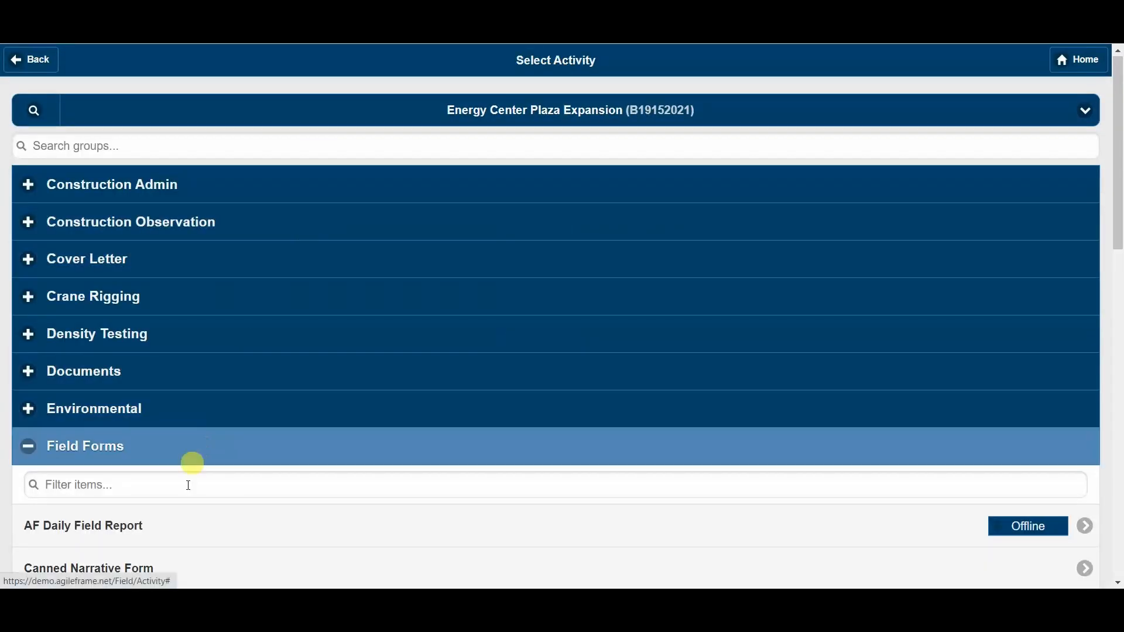
click(177, 563)
scroll(364, 439, down, 3)
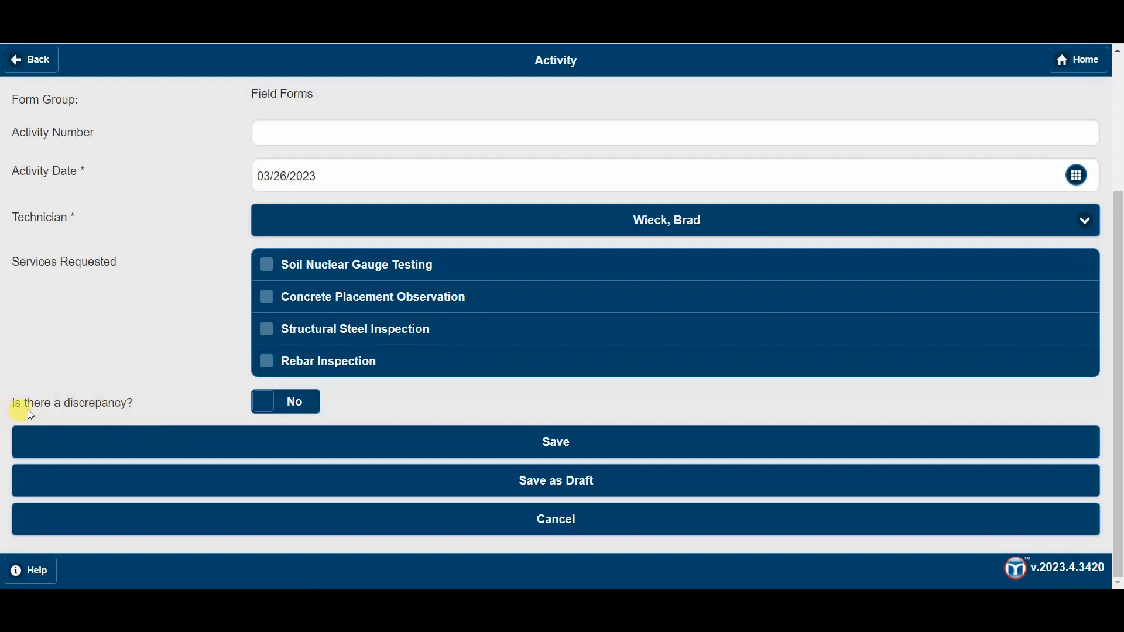
- Set "Is there a discrepancy?" to Yes, open the Discrepancy Log and test its Discrepancy Indicator by switching it to Yes and back to No
click(271, 409)
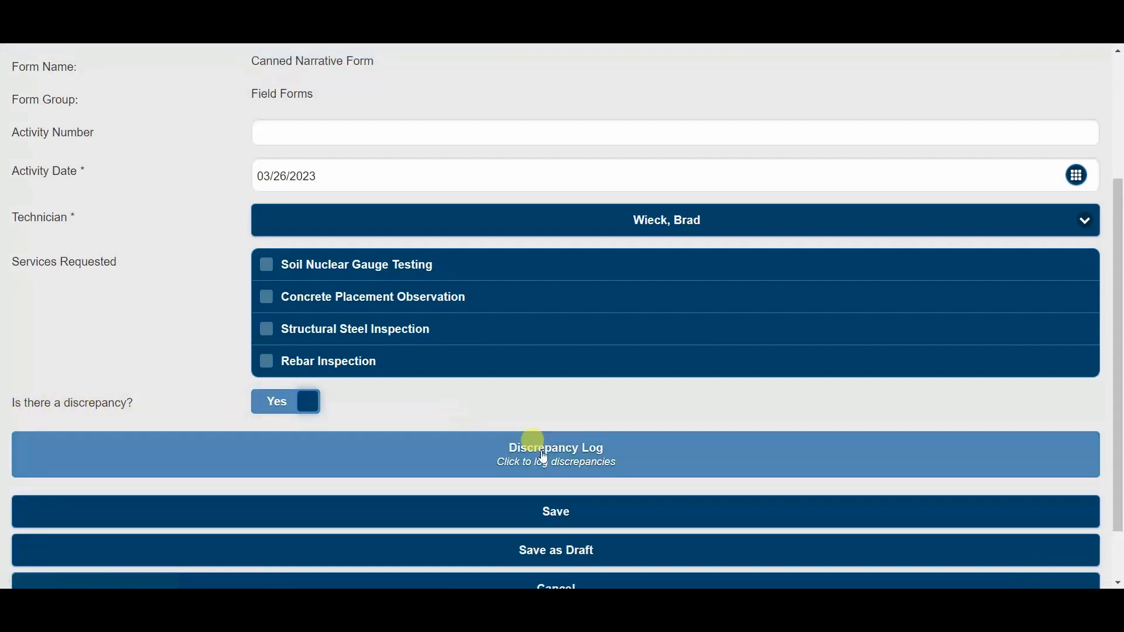
click(594, 459)
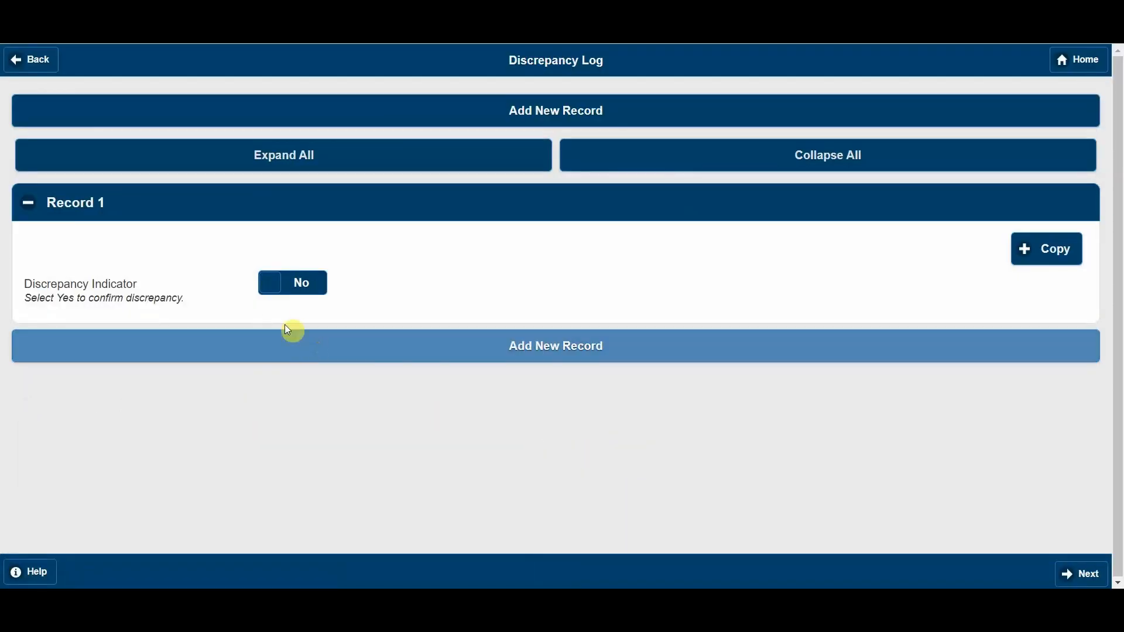
click(293, 281)
click(289, 289)
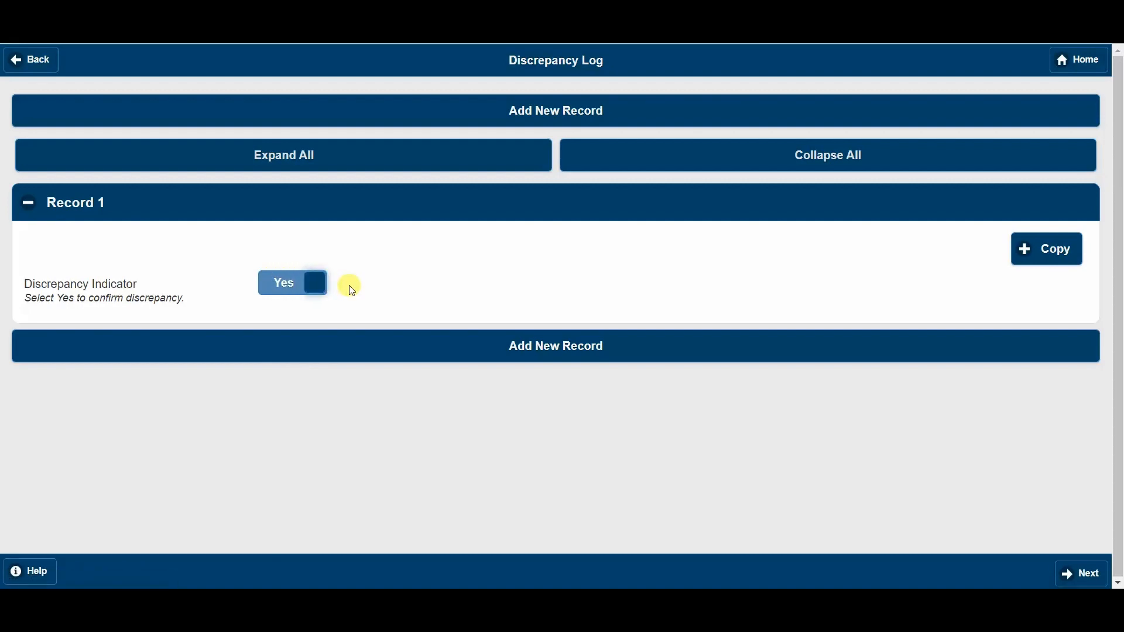
click(316, 283)
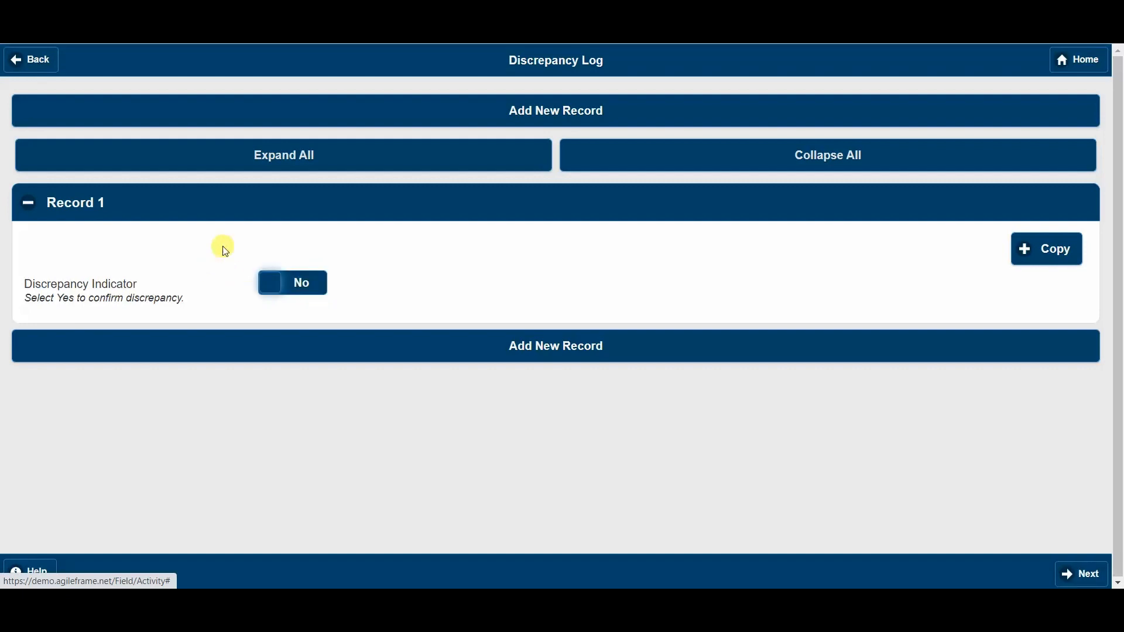
click(340, 153)
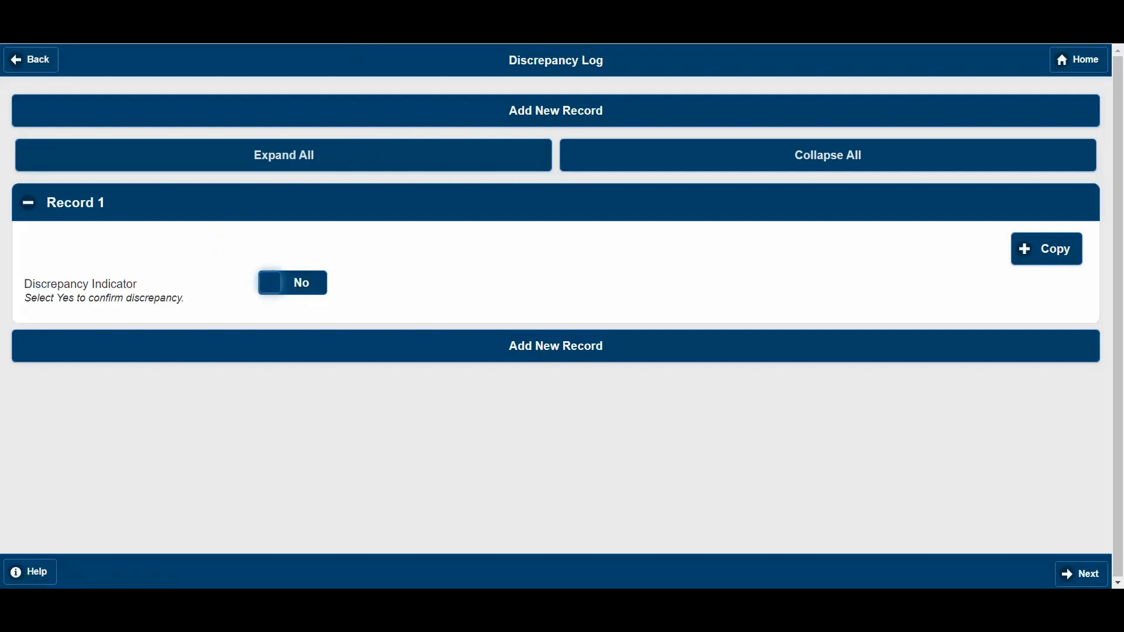
- Open the Discrepancy Report area in Administration's activity Search / Results Display and review its discrepancy and resolution field system names
click(370, 5)
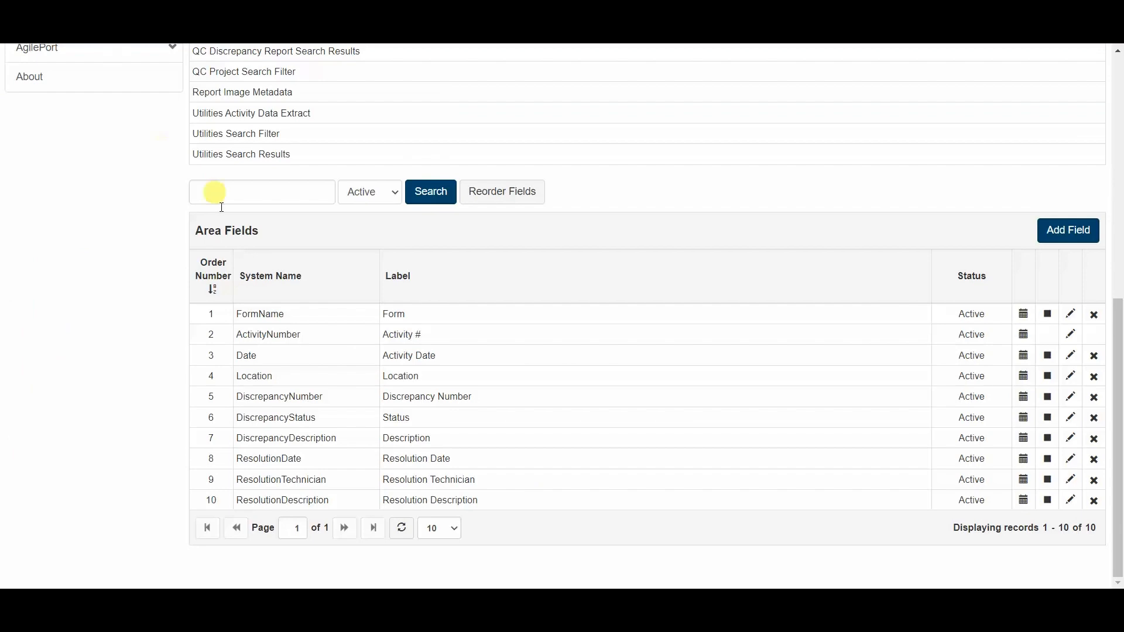
scroll(226, 243, up, 8)
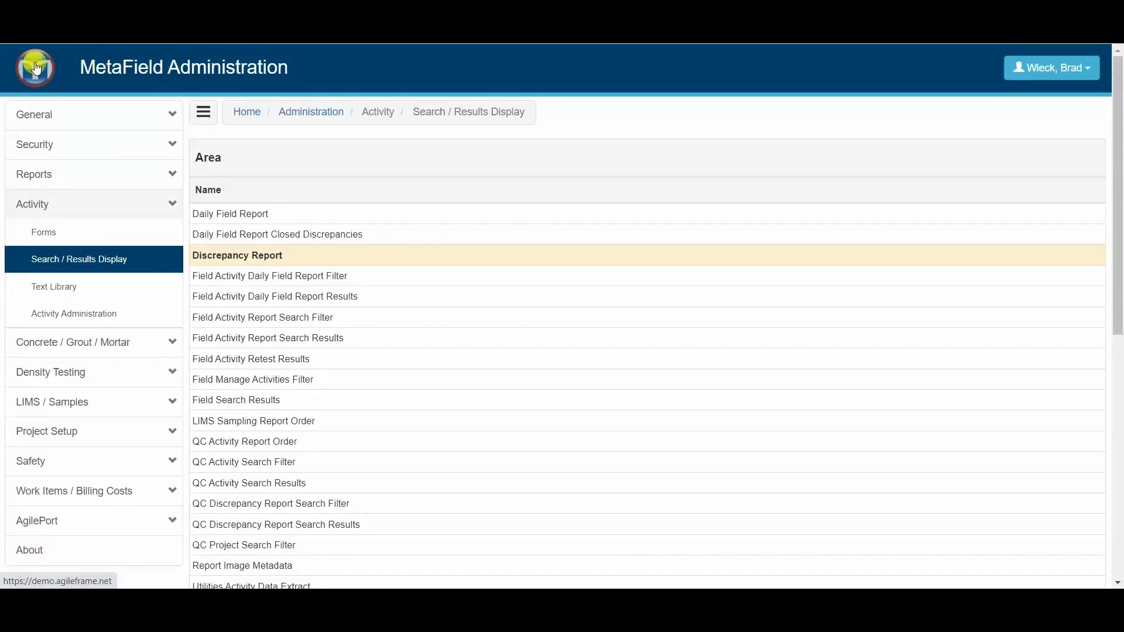
click(36, 68)
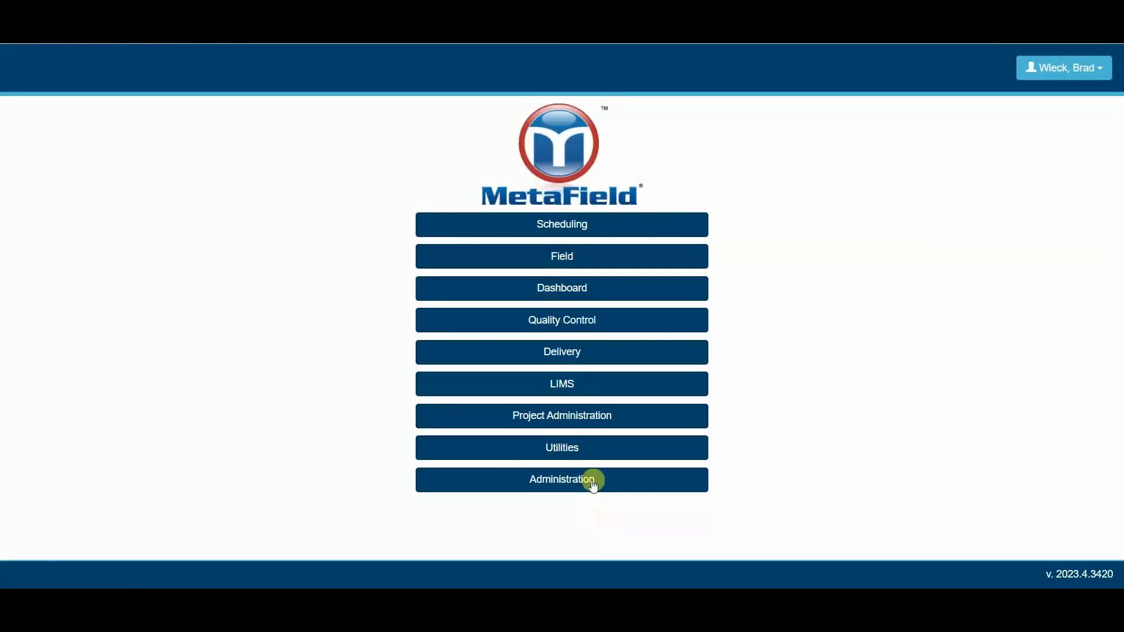
click(564, 481)
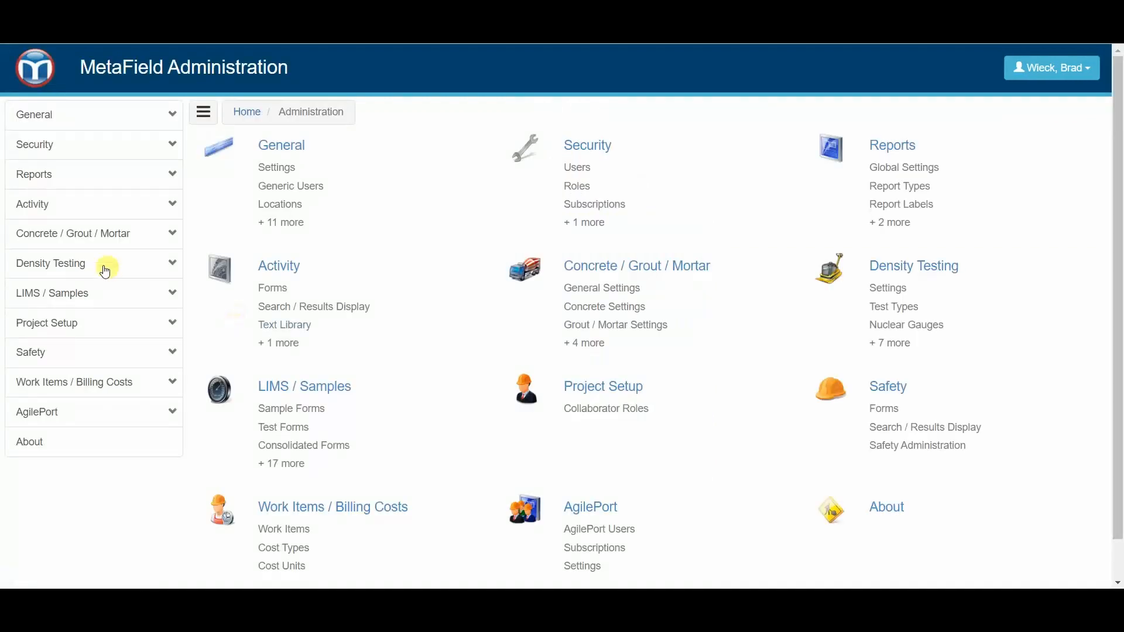
click(52, 212)
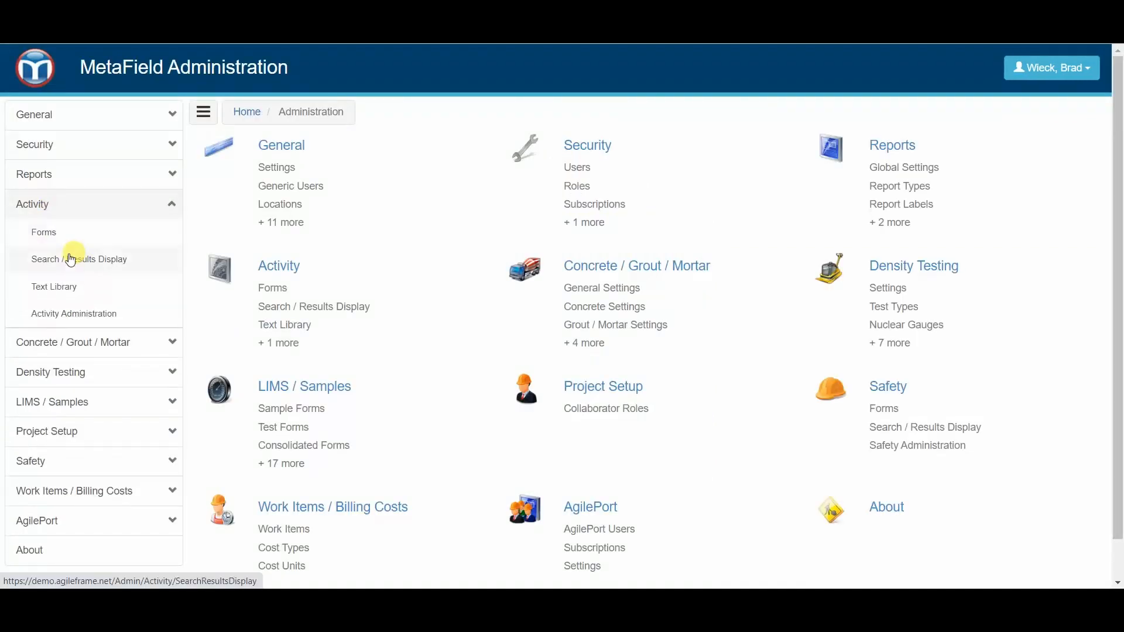
click(92, 266)
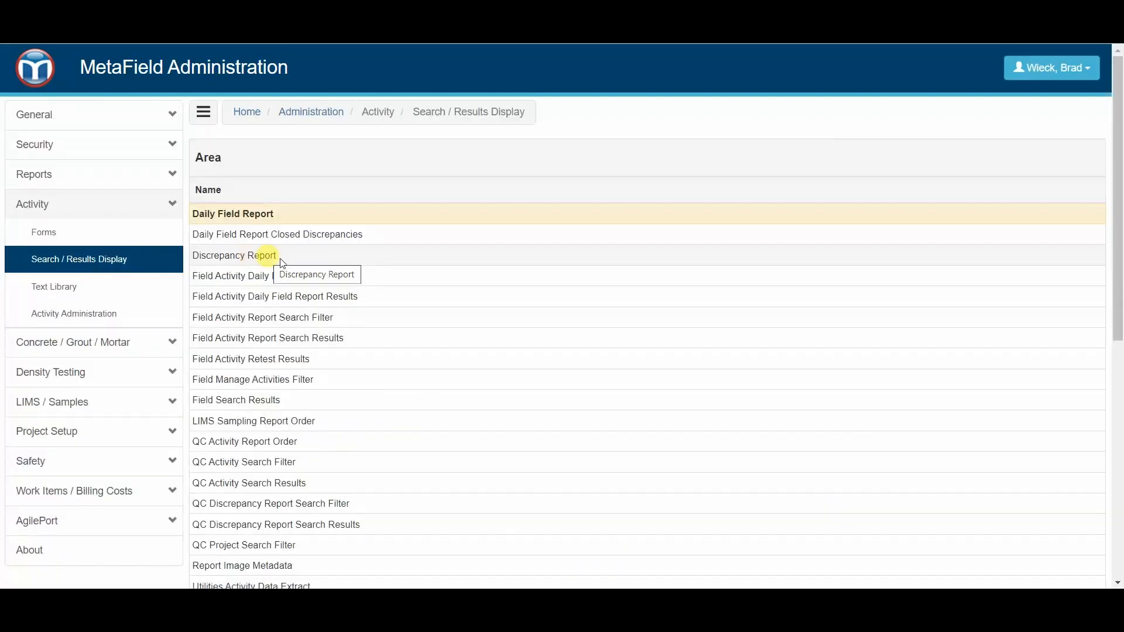
click(261, 256)
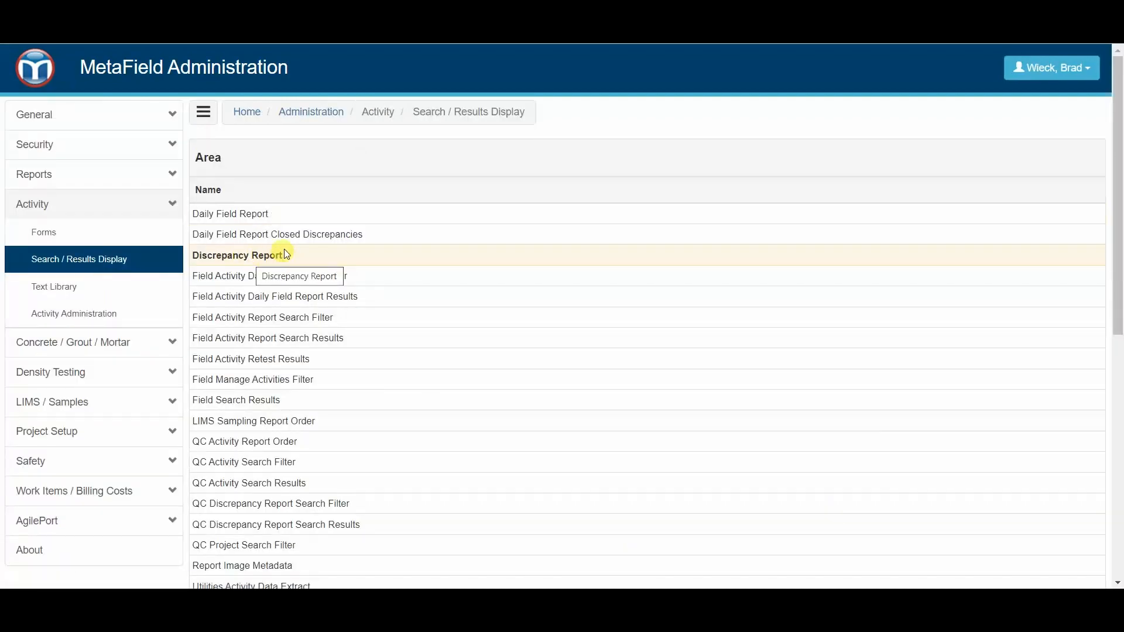
scroll(296, 257, down, 8)
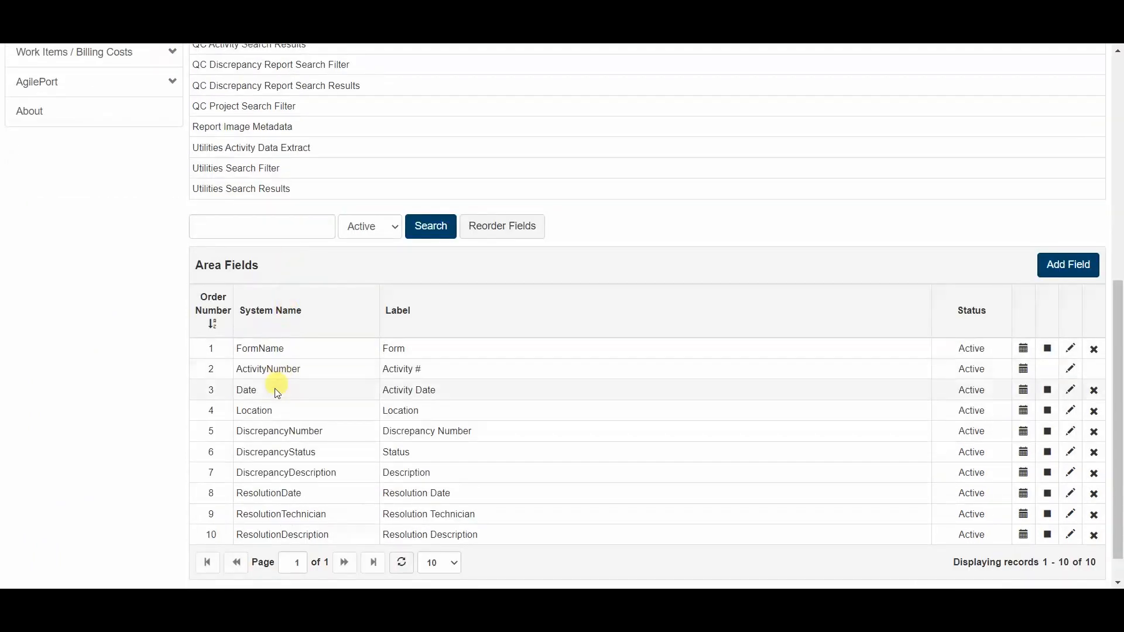
drag(242, 431, 315, 508)
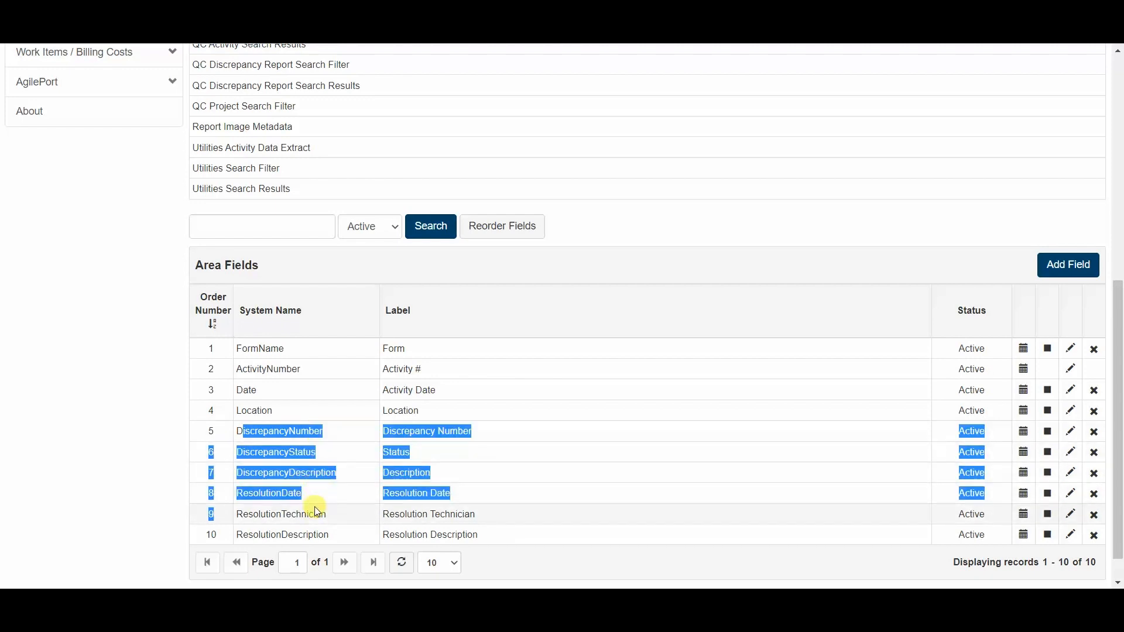
click(151, 453)
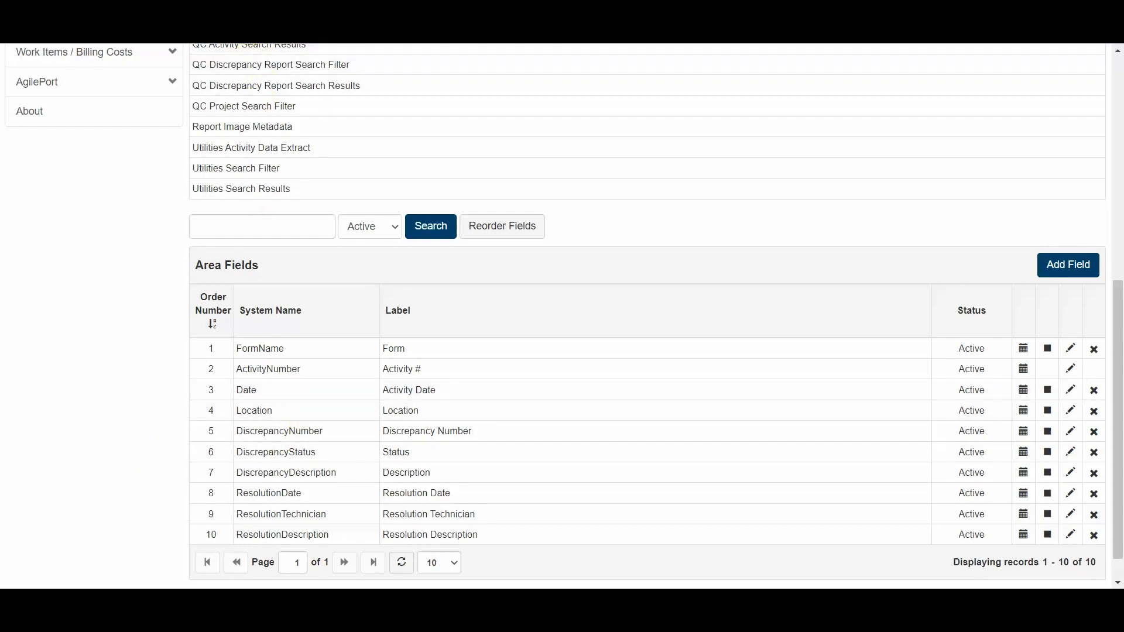
scroll(250, 68, up, 6)
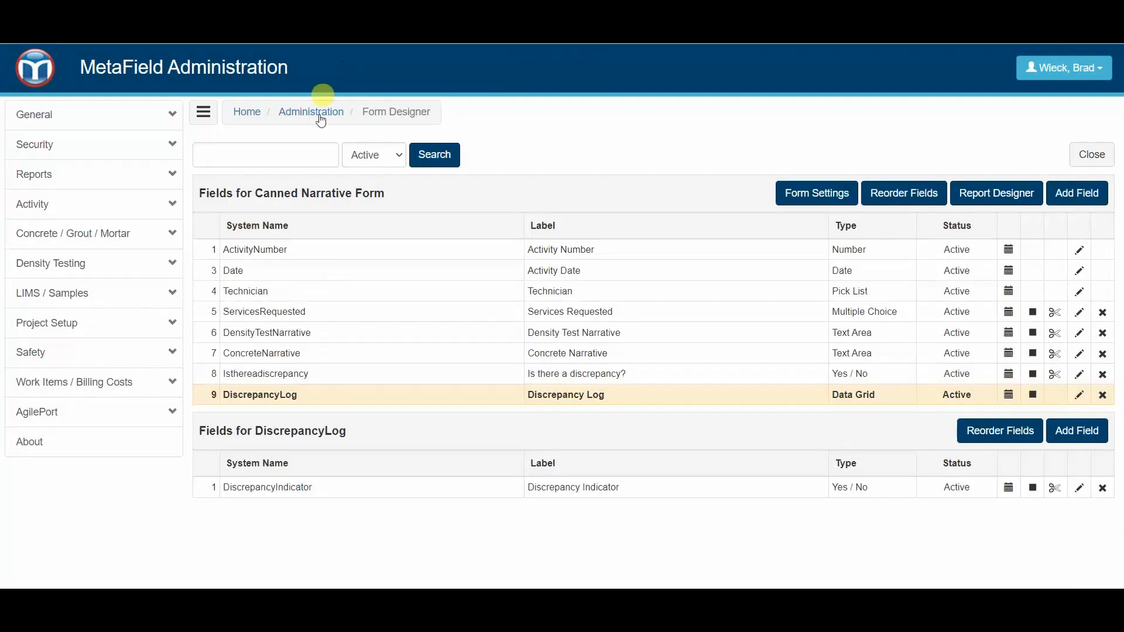
- Reopen the Canned Narrative Form in the form designer from the activity forms and show the fields of its DiscrepancyLog data grid
click(46, 76)
click(533, 489)
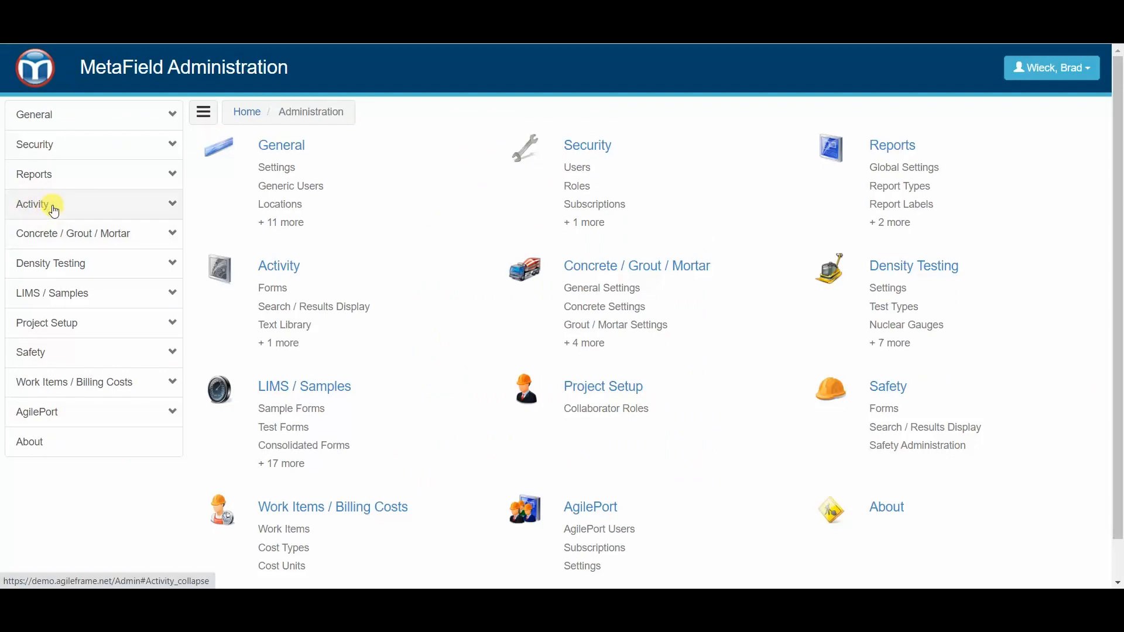
click(55, 209)
click(59, 243)
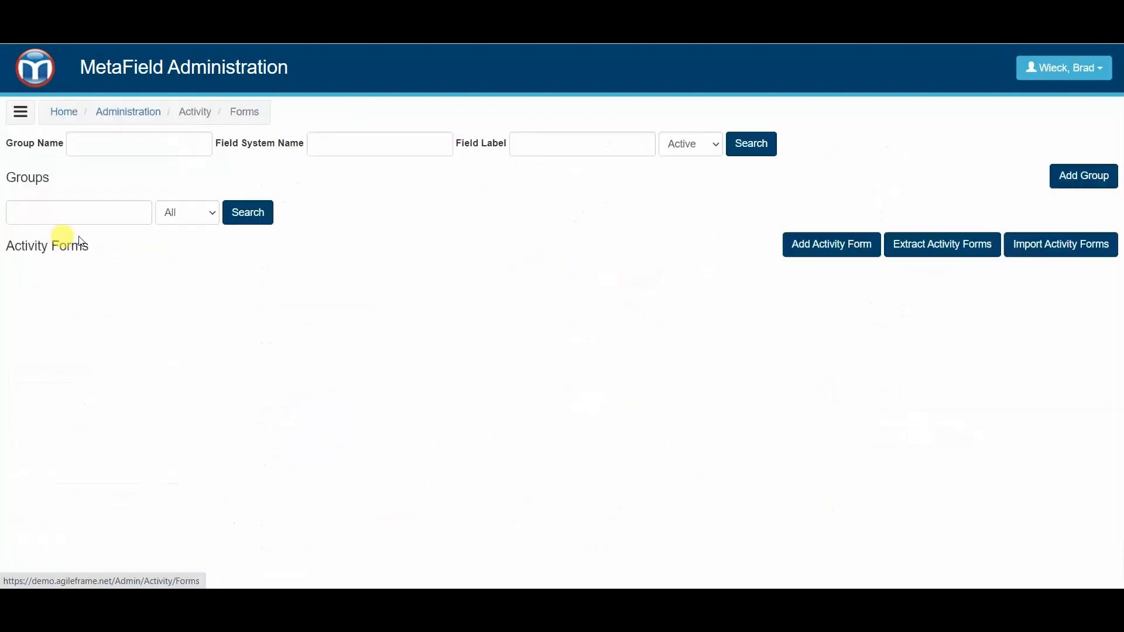
scroll(288, 318, down, 3)
scroll(286, 326, down, 2)
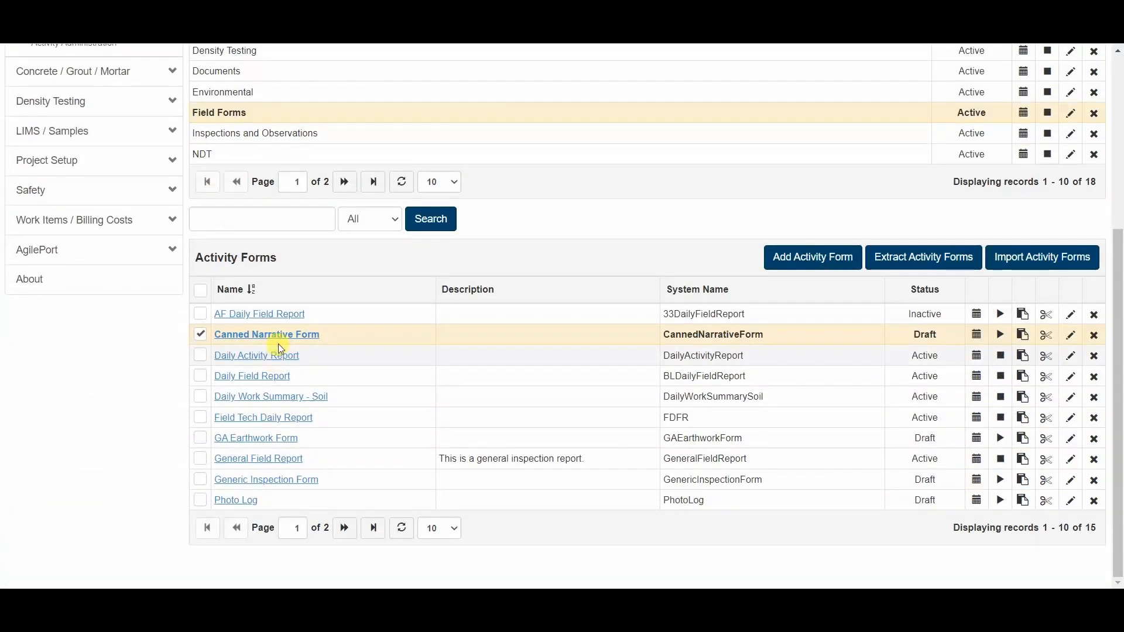
click(277, 343)
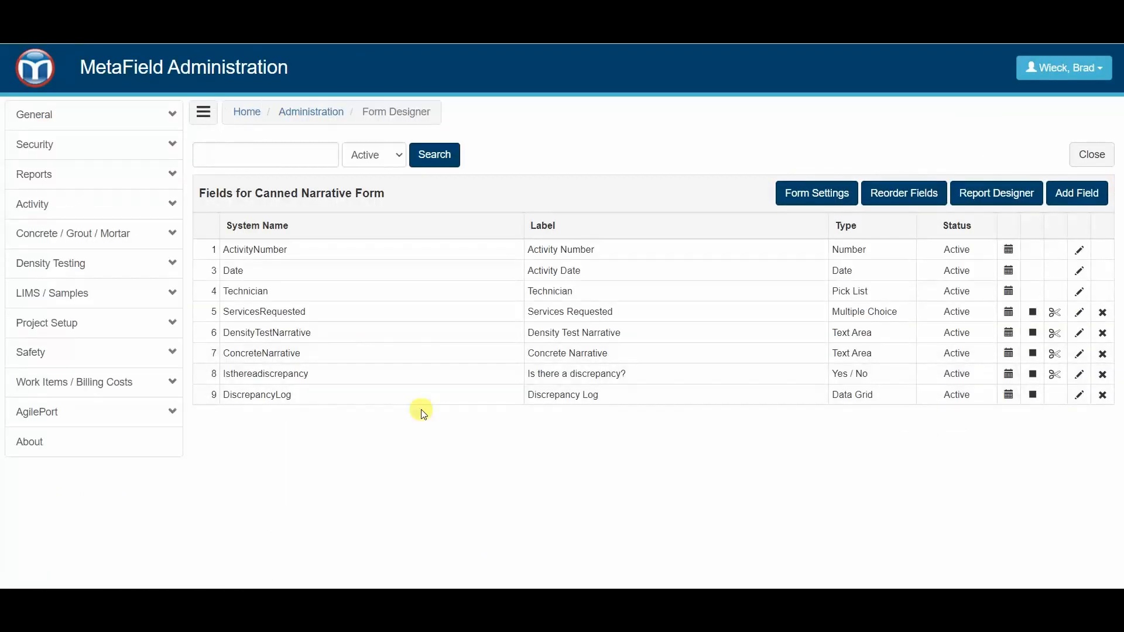
click(603, 395)
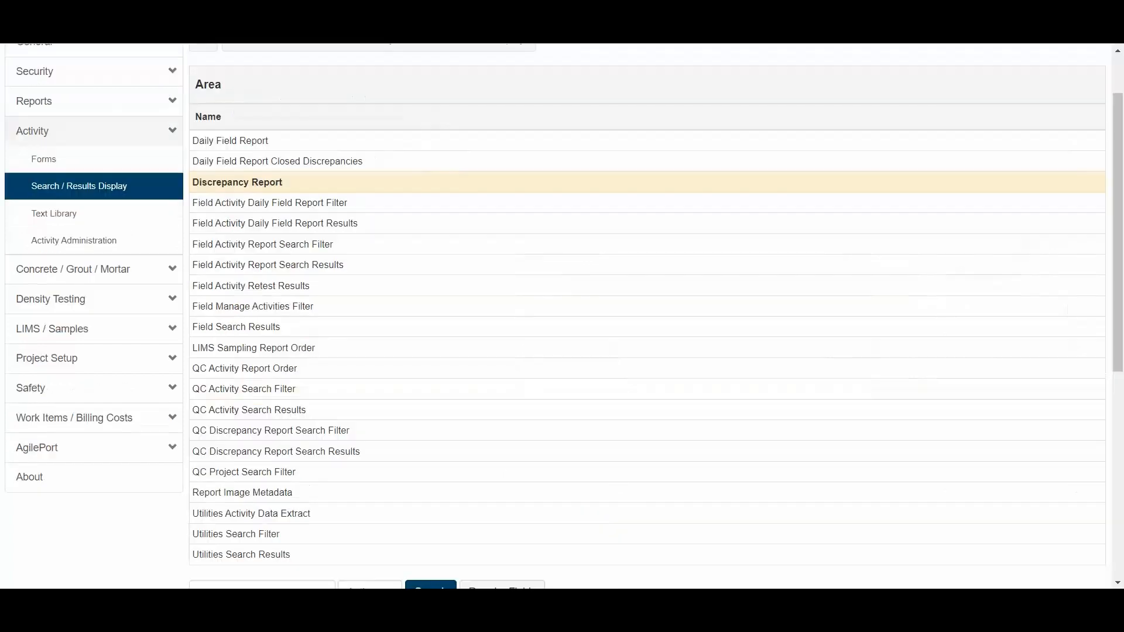
- Check the discrepancy number's system name in the Discrepancy Report area fields and start a Number field labelled "Discrepancy Number" in the DiscrepancyLog grid
scroll(313, 283, down, 7)
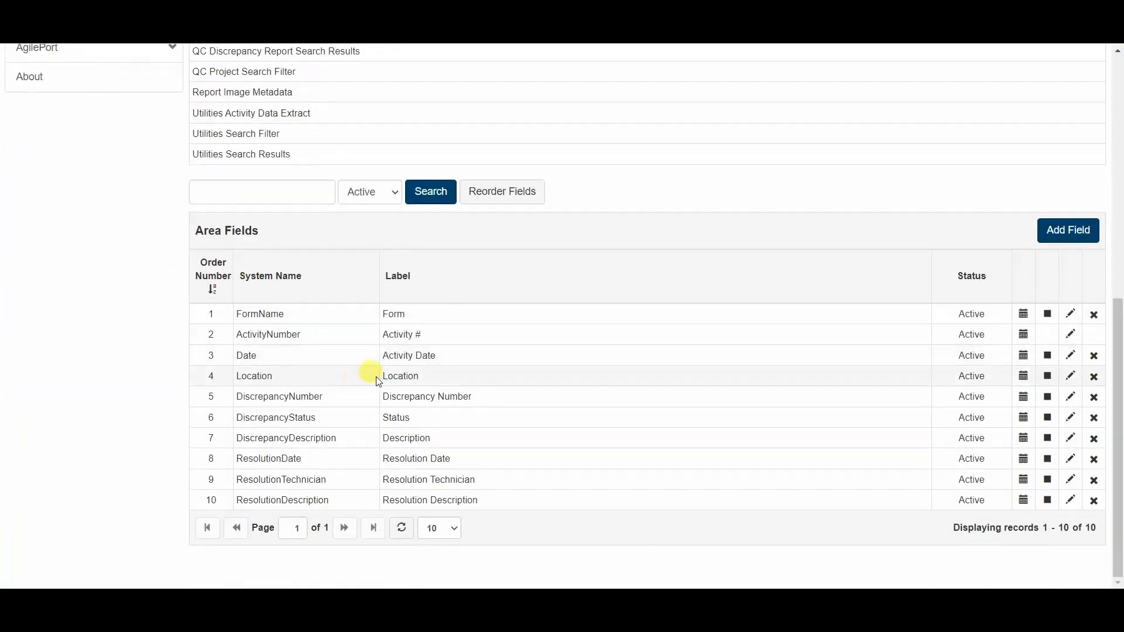
drag(243, 397, 326, 399)
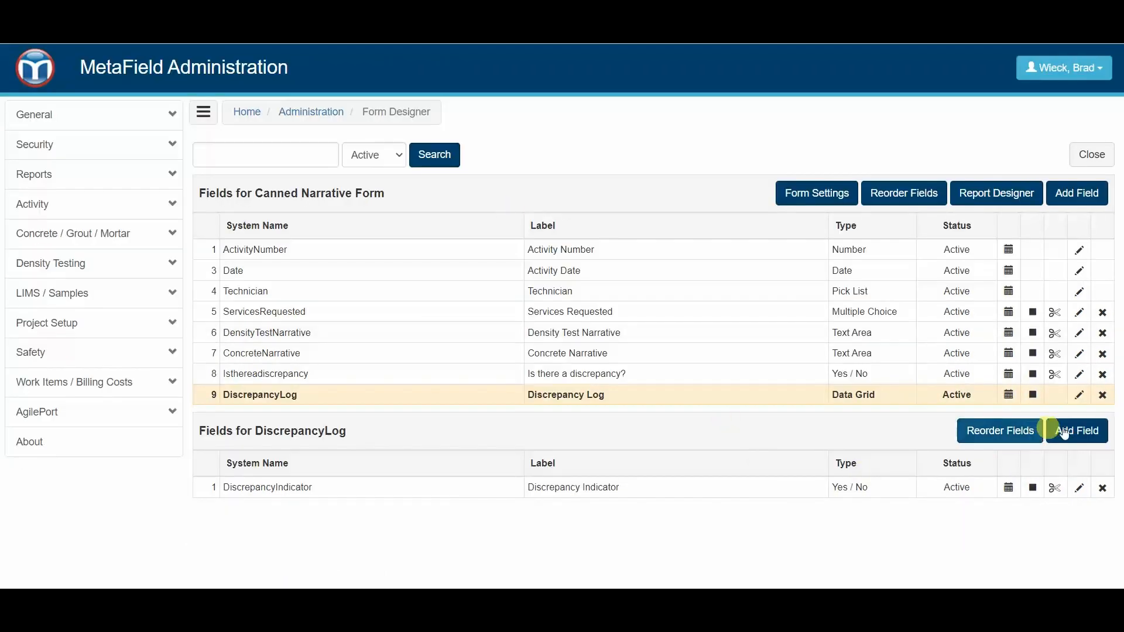
click(1063, 433)
text(Dis)
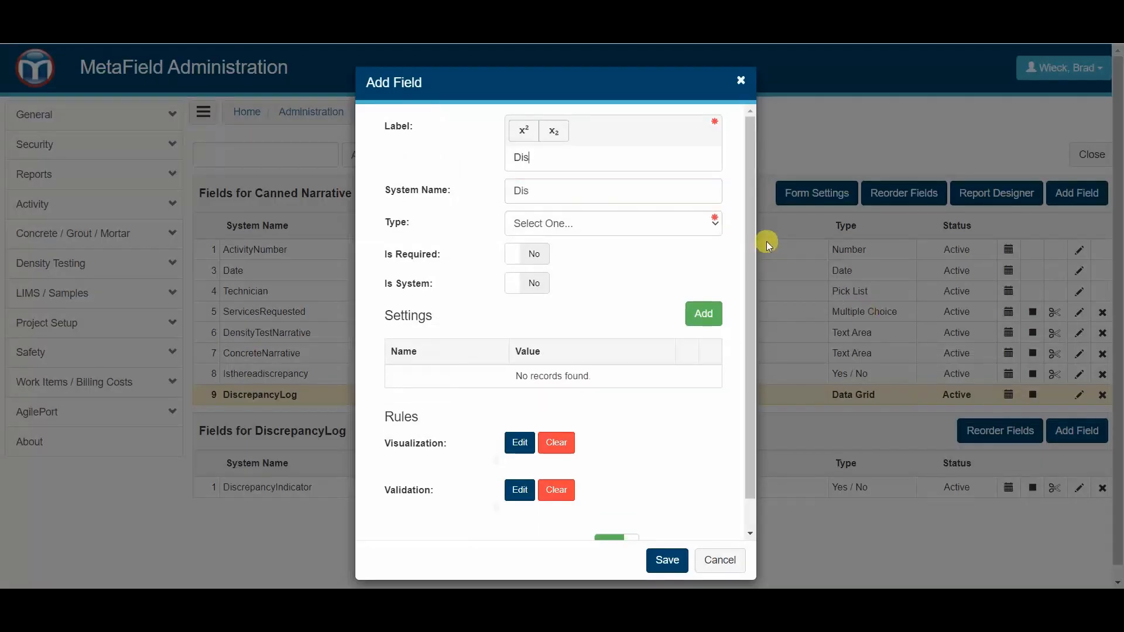
text(crepancy Number)
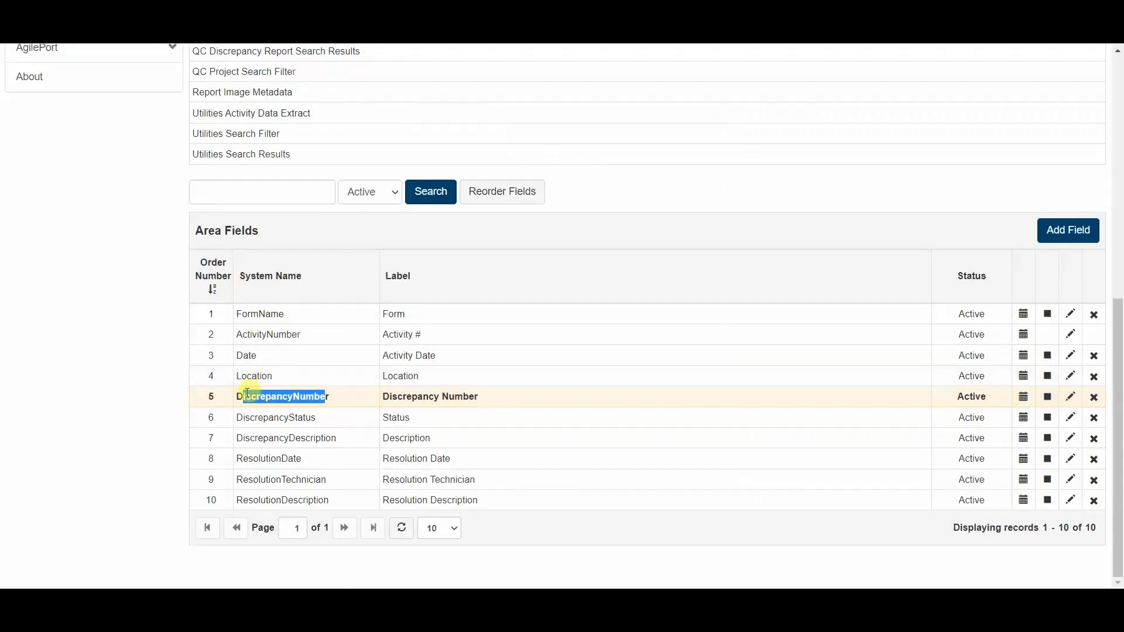
scroll(163, 243, up, 6)
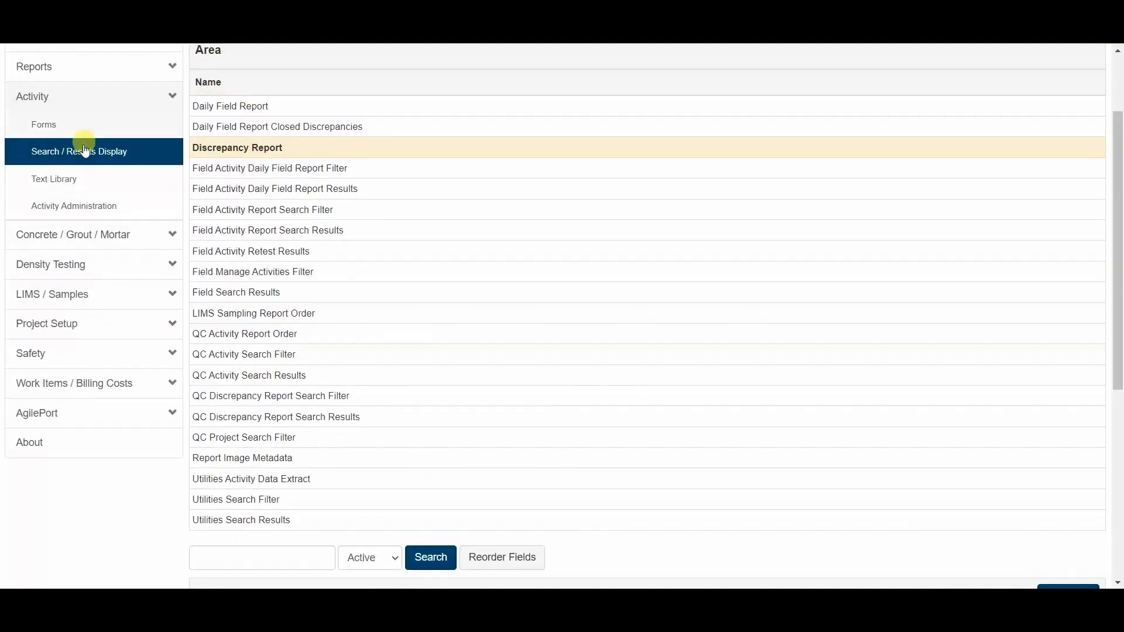
scroll(283, 336, down, 6)
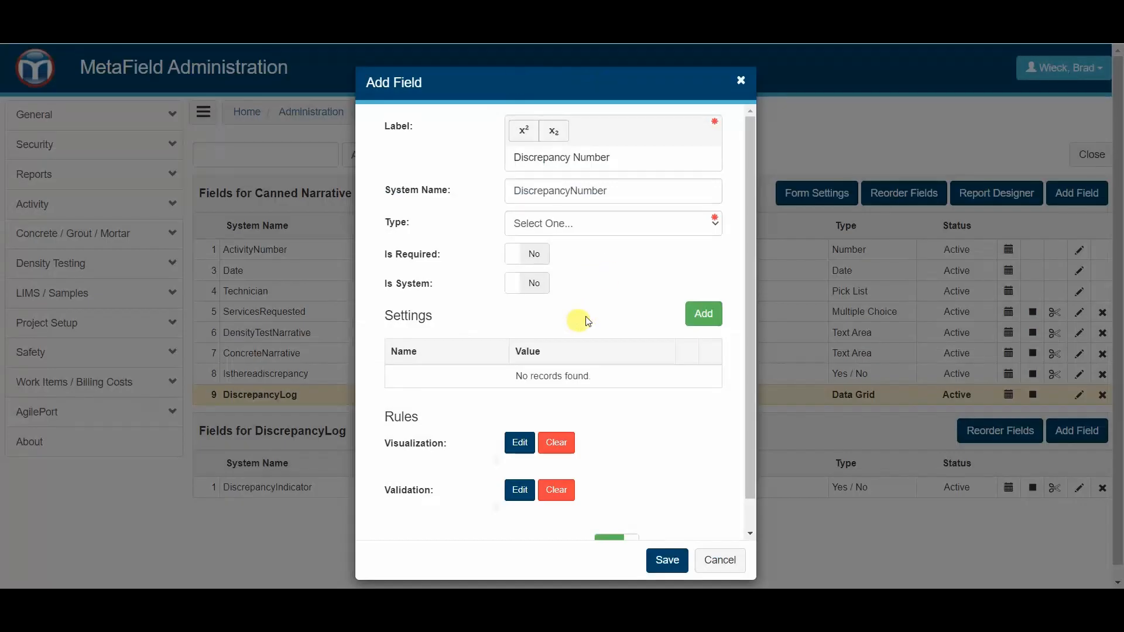
click(591, 225)
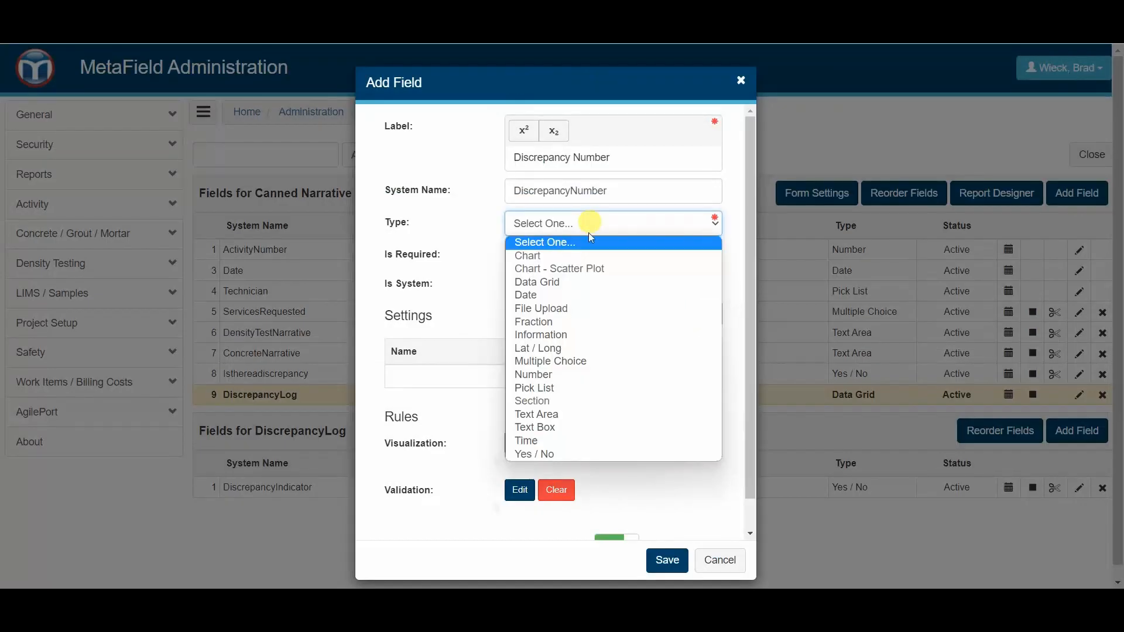
click(550, 374)
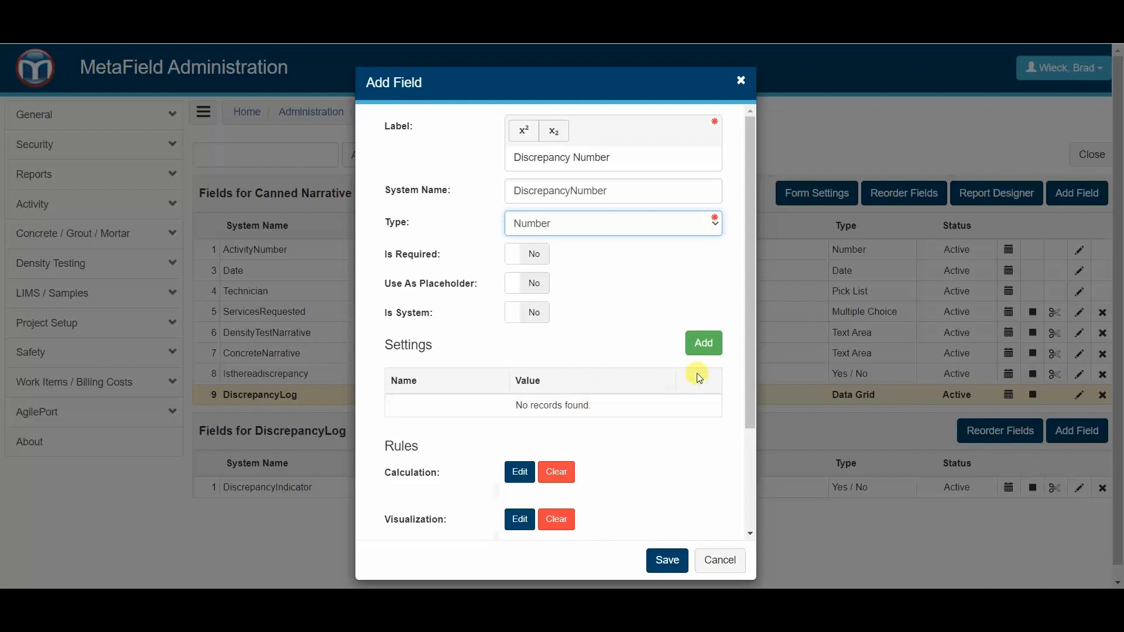
- Add the Auto Generate Only If Visible setting to the new Discrepancy Number field
click(704, 350)
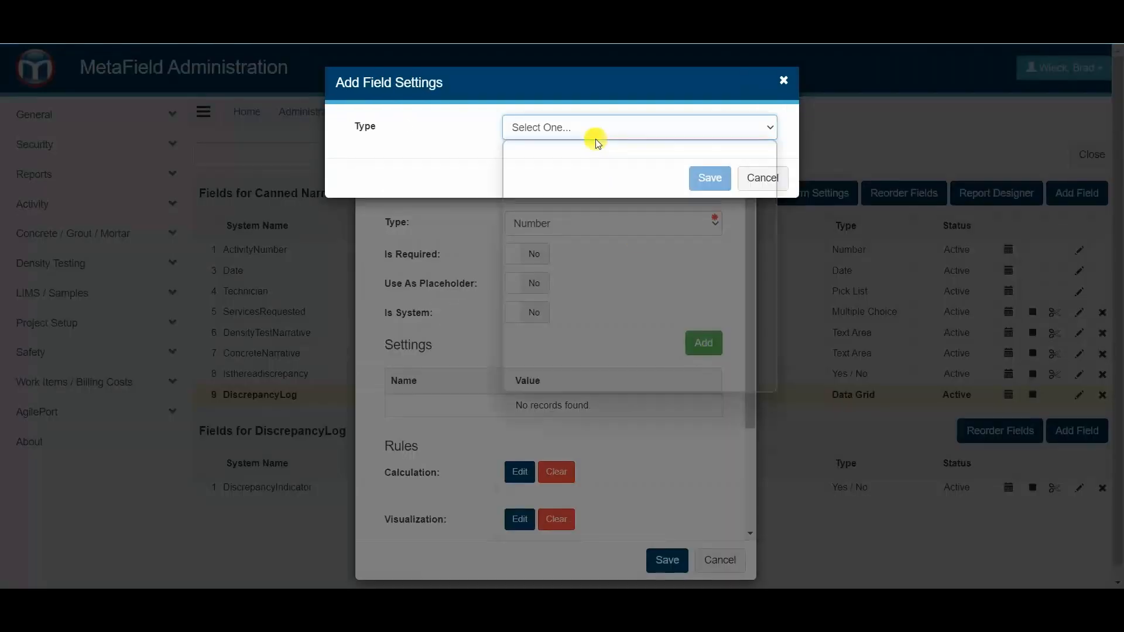
click(595, 139)
click(632, 159)
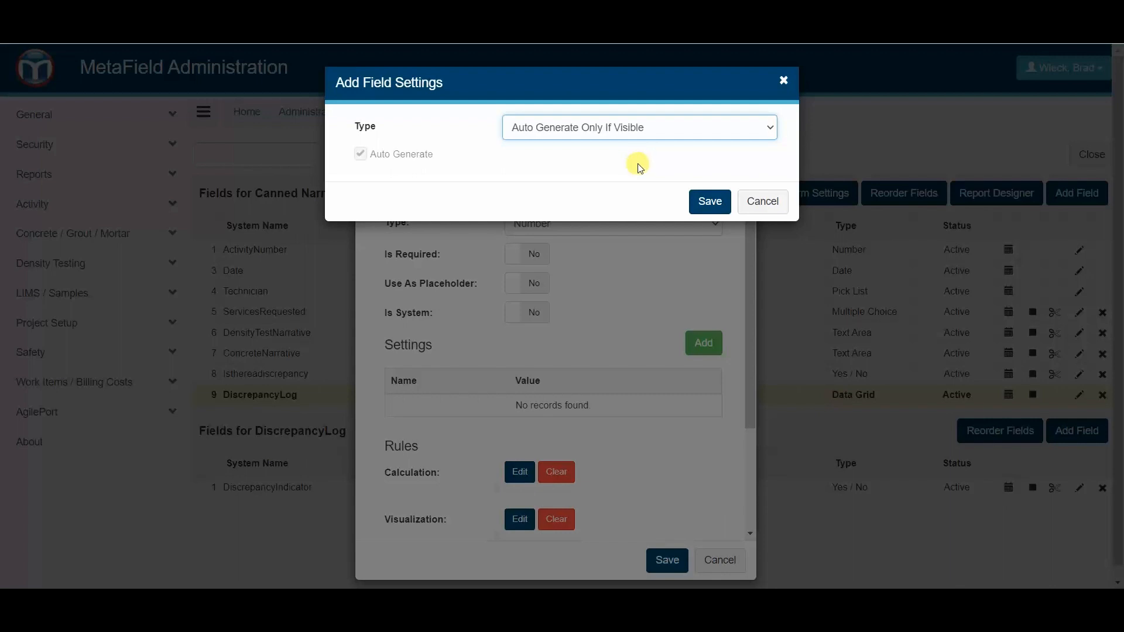
click(709, 201)
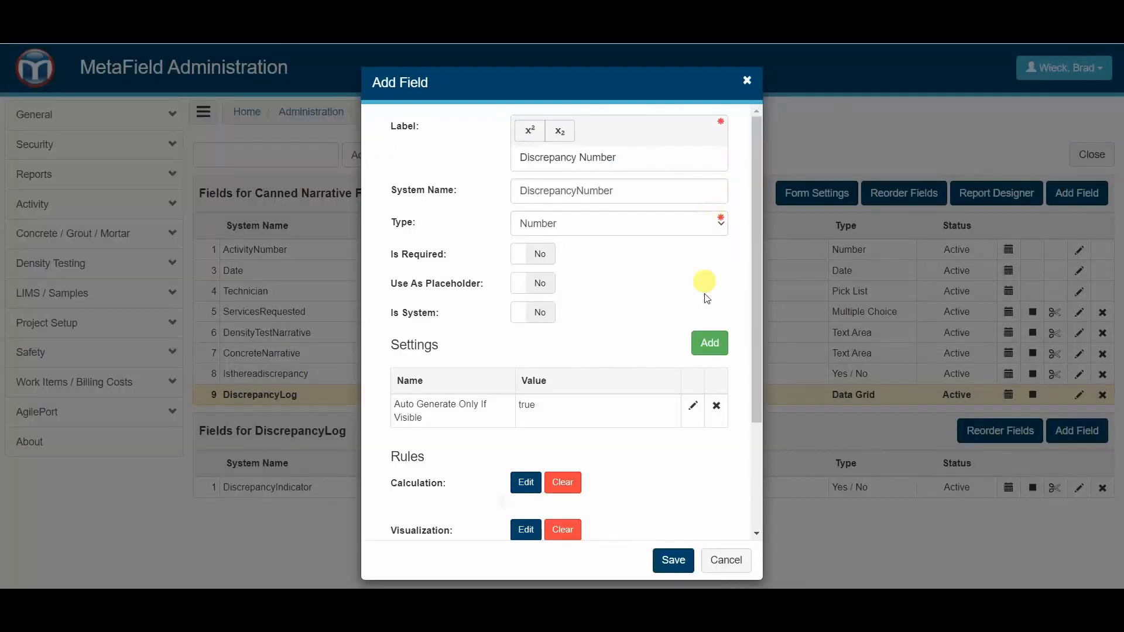
- Add an Auto Generated setting with the value Unique By Project to the Discrepancy Number field
click(702, 343)
click(617, 133)
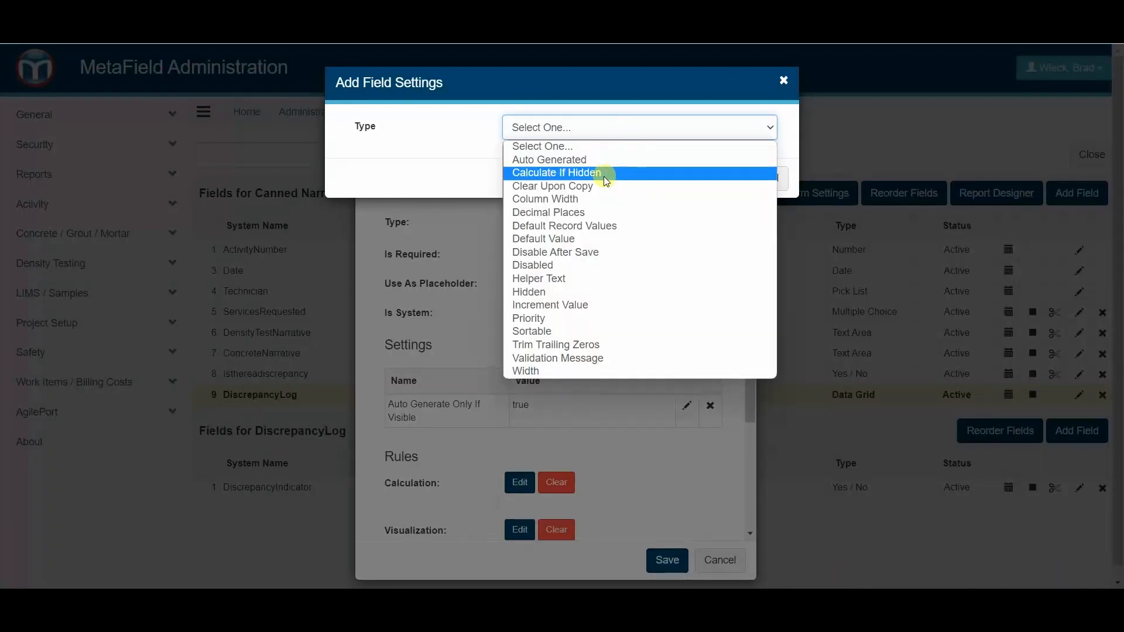
click(573, 159)
click(576, 160)
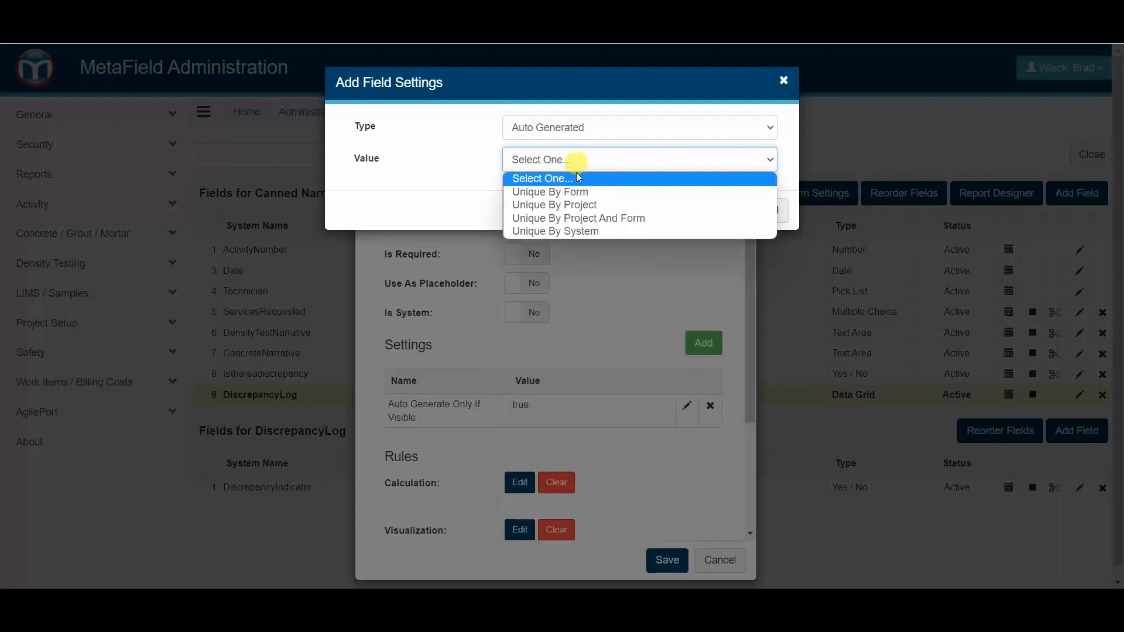
click(594, 205)
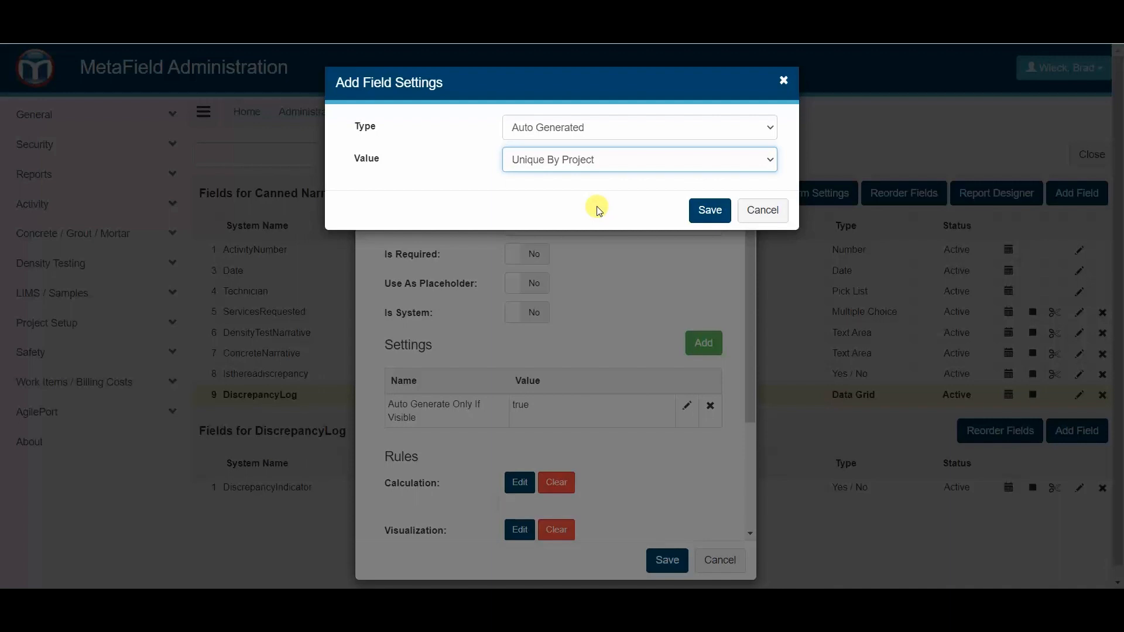
click(582, 159)
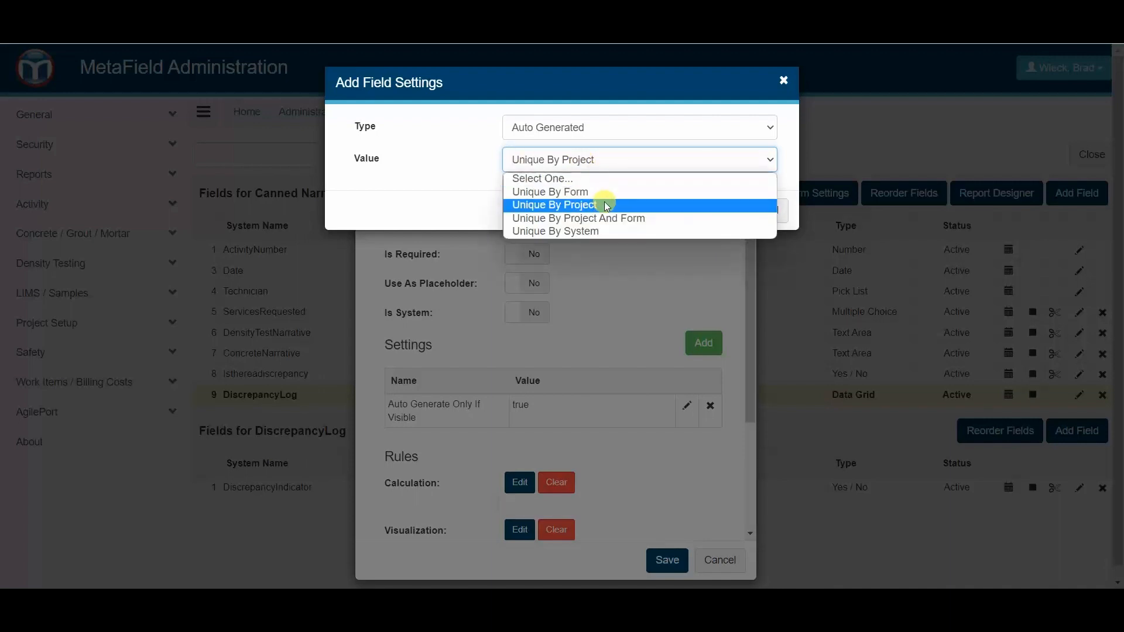
click(605, 205)
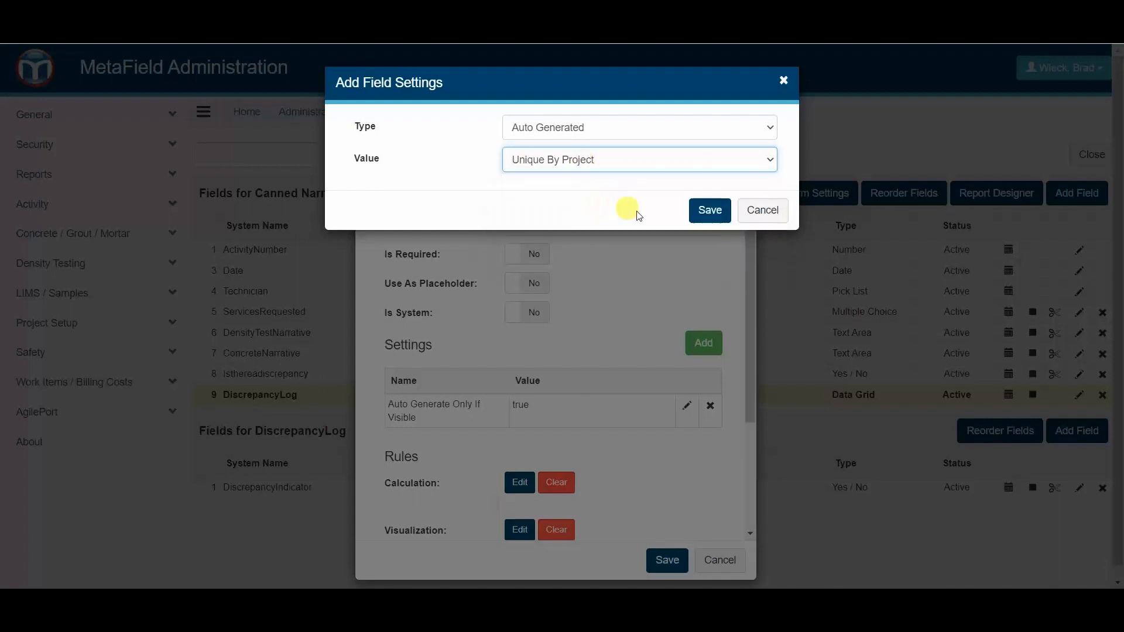
click(708, 212)
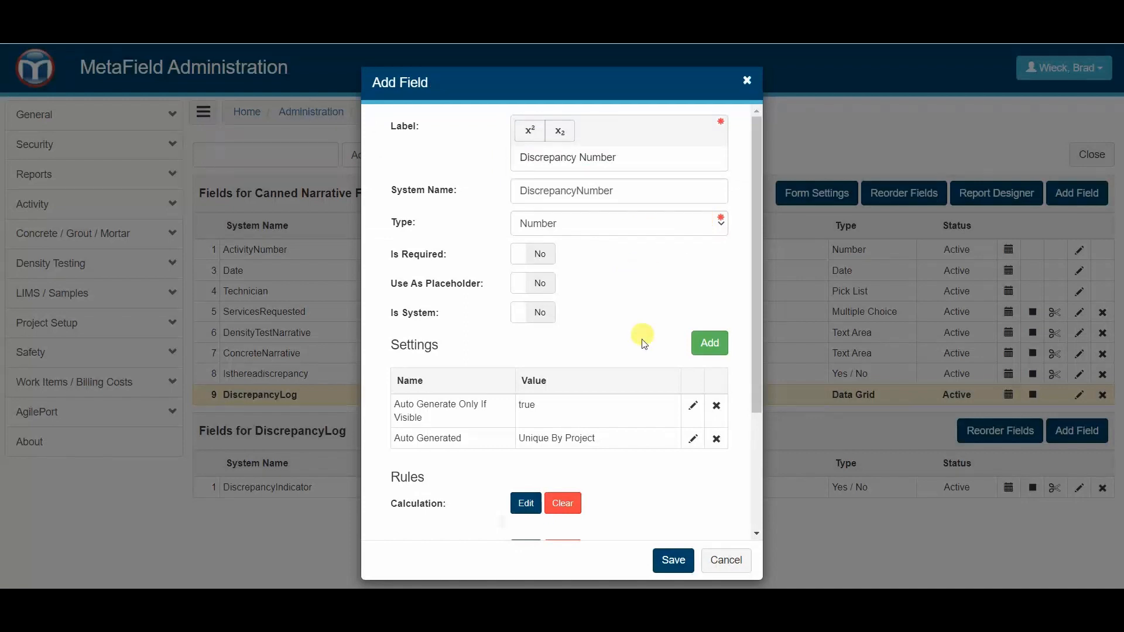
- Add a Disabled setting for the Field Add/Edit and Quality Control modules, and save the Discrepancy Number field
click(710, 349)
click(644, 127)
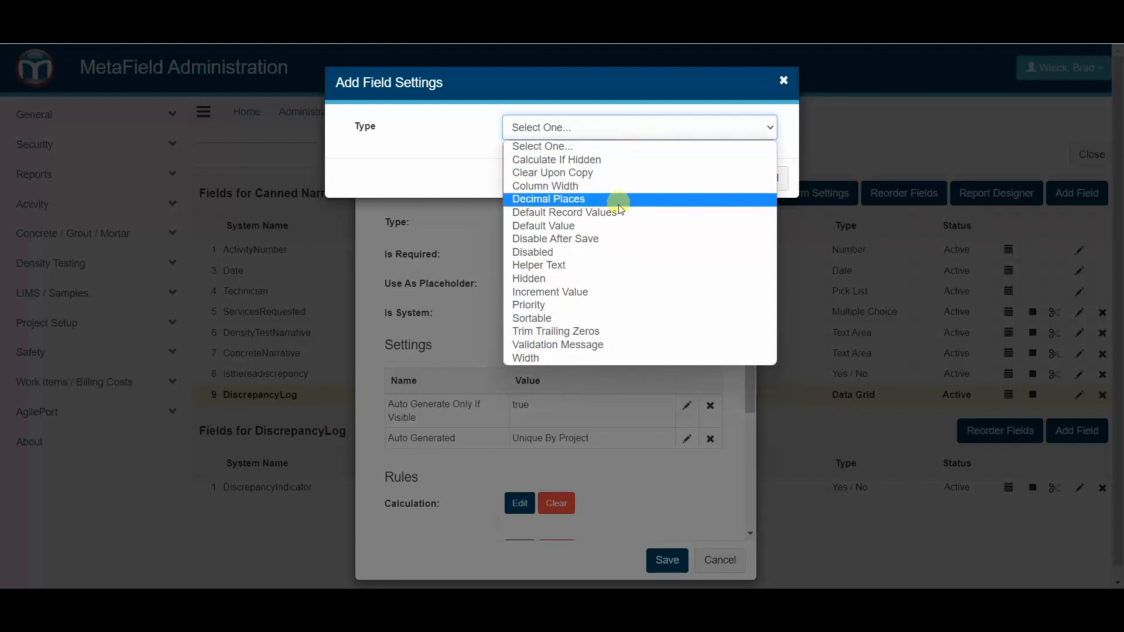
click(608, 244)
click(580, 127)
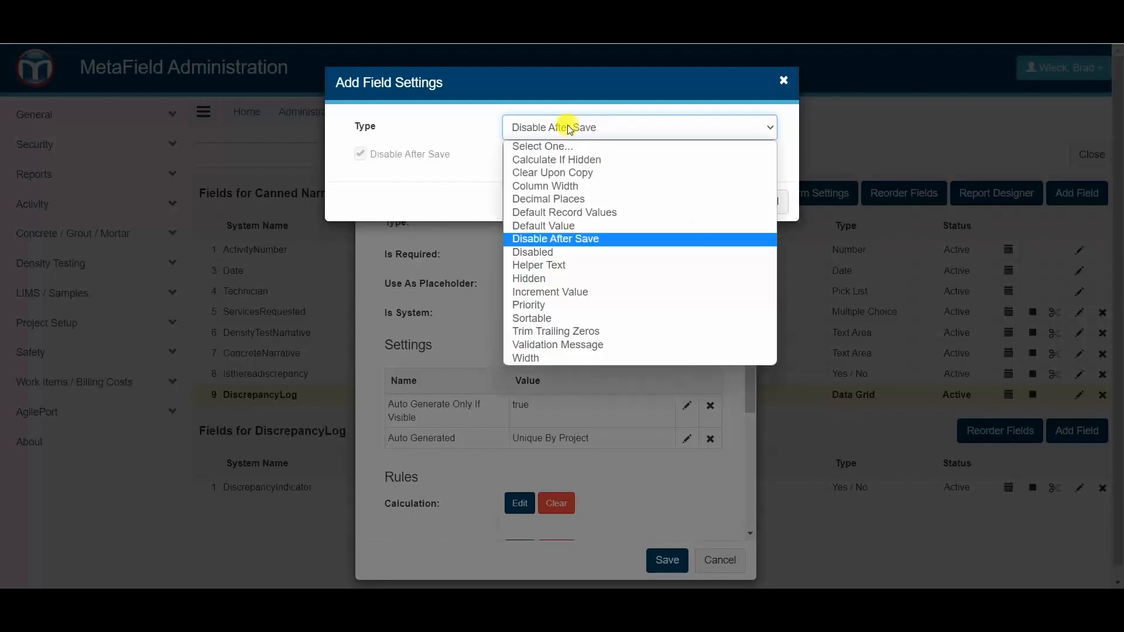
click(554, 258)
click(511, 173)
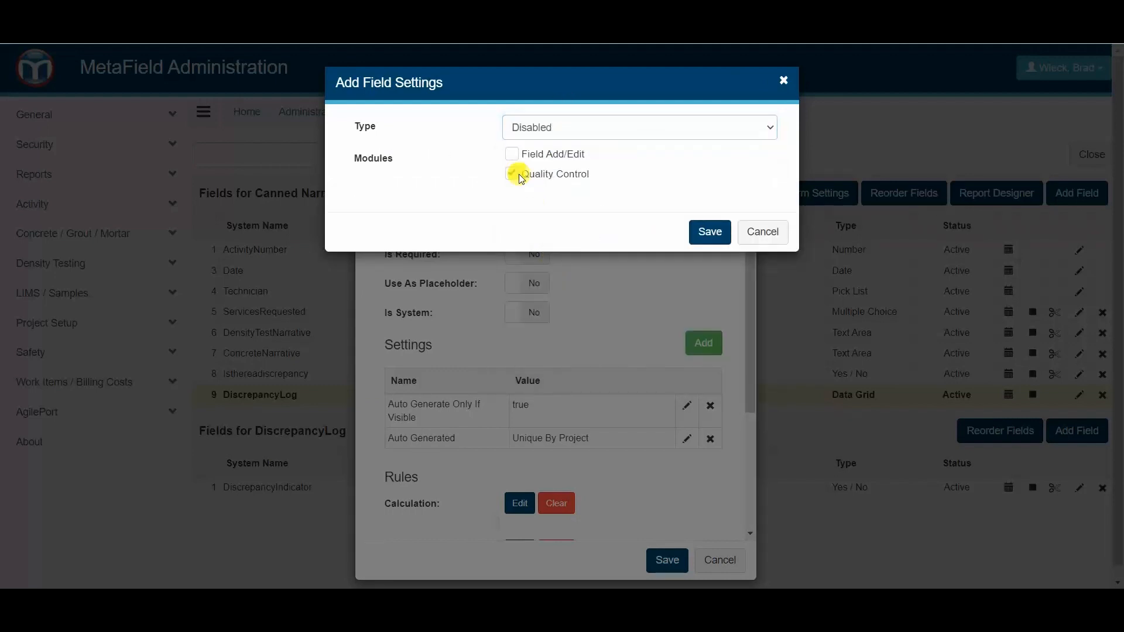
click(512, 153)
click(710, 231)
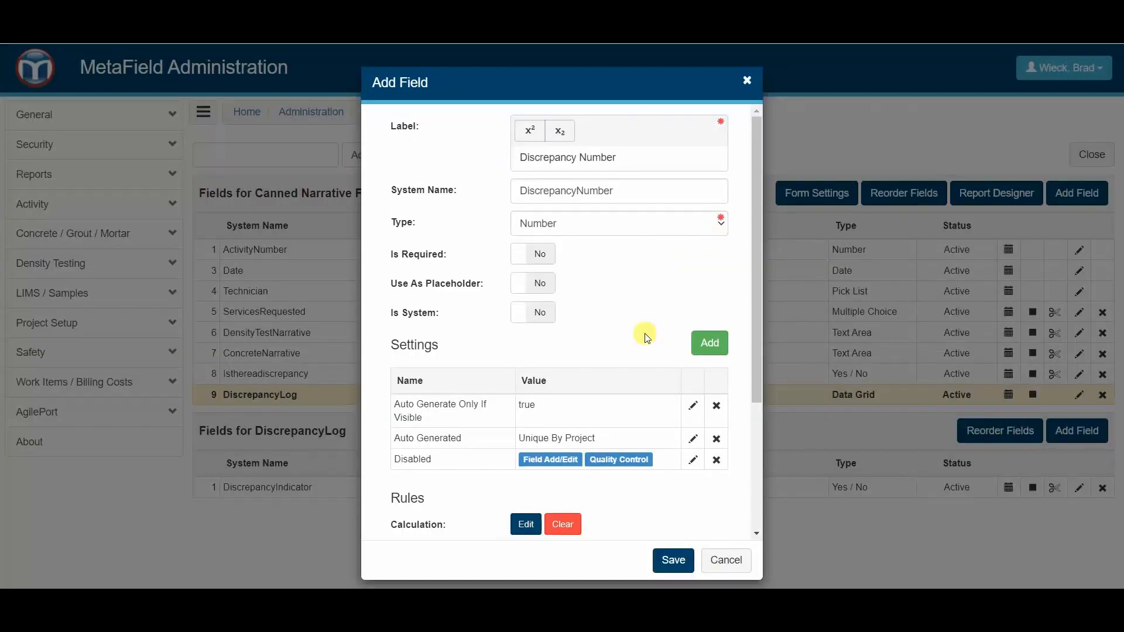
click(667, 560)
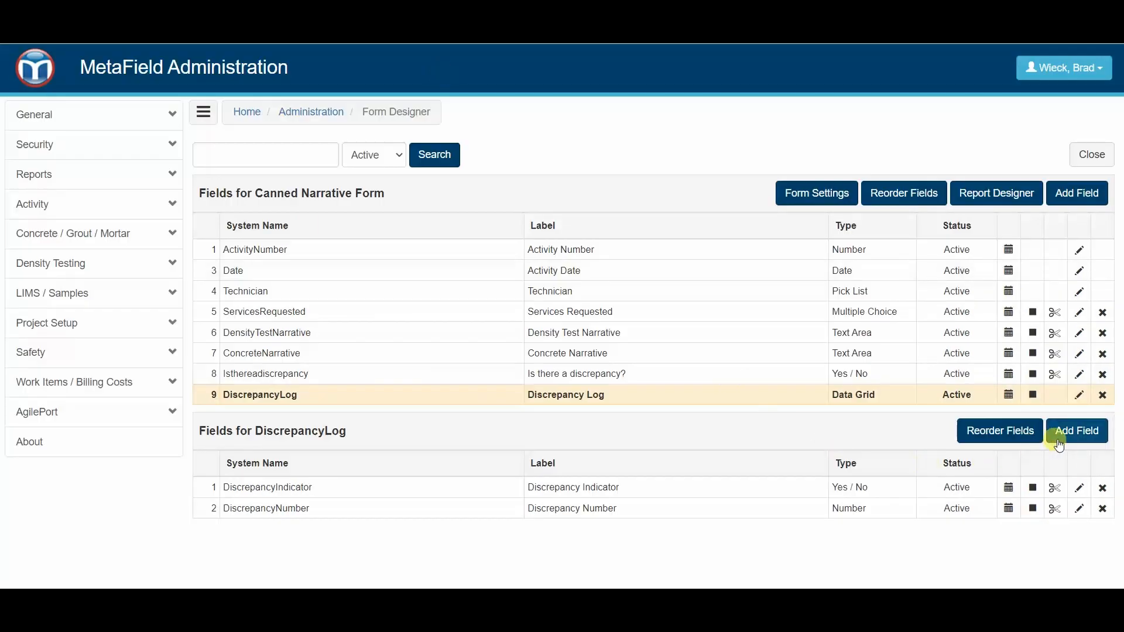
- Start another DiscrepancyLog field labelled "Discrepancy Status" with the Pick List type
click(1060, 443)
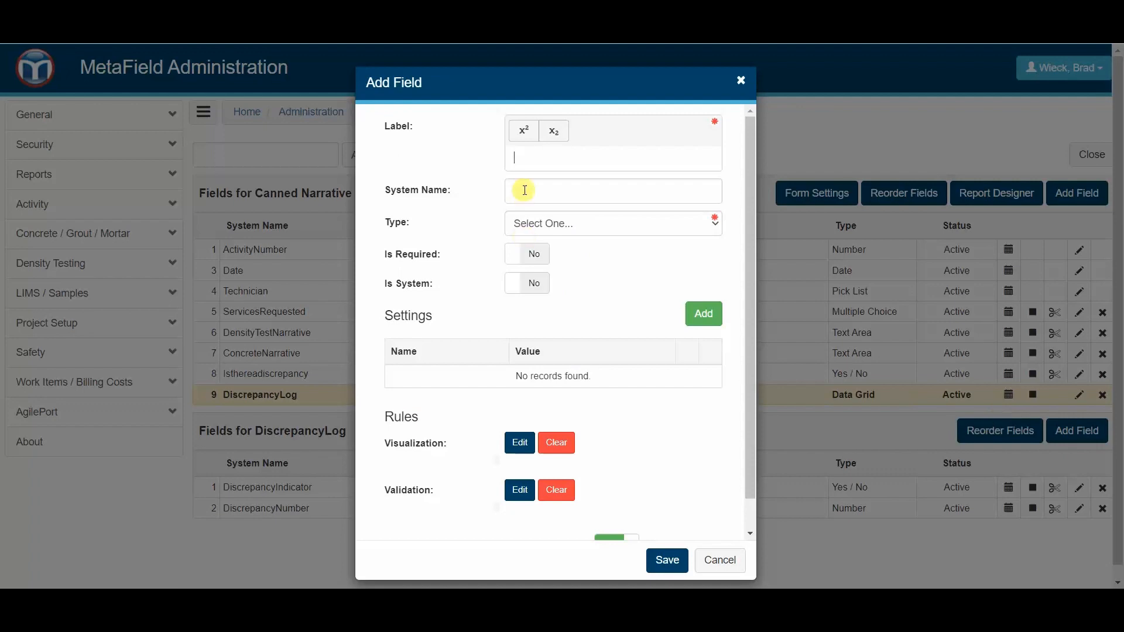
text(Discrepancy Status)
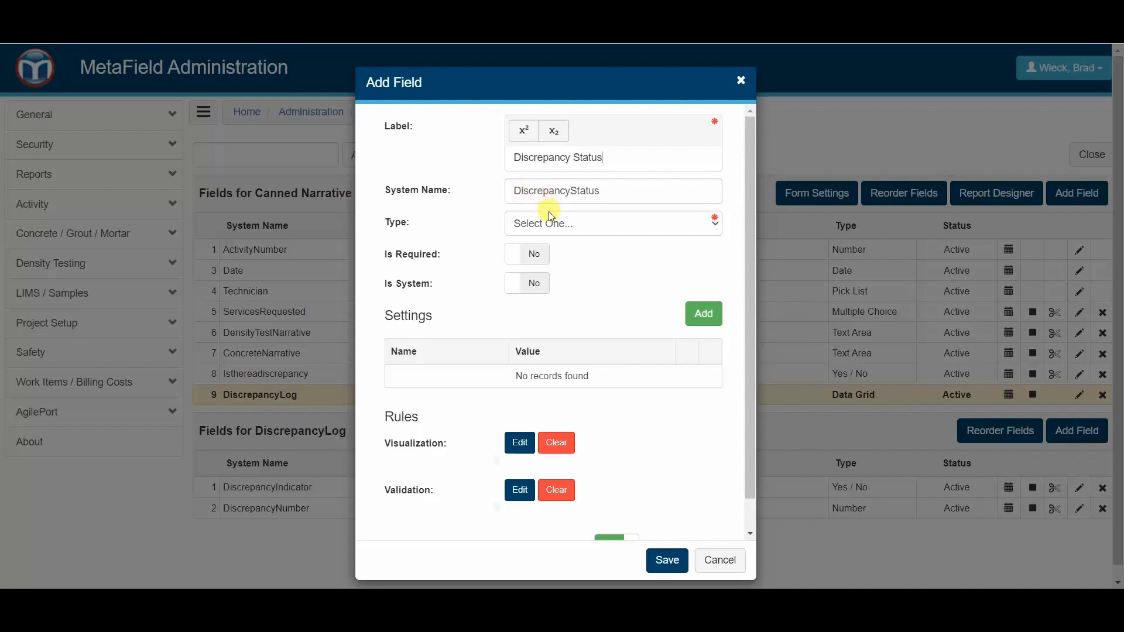
click(519, 218)
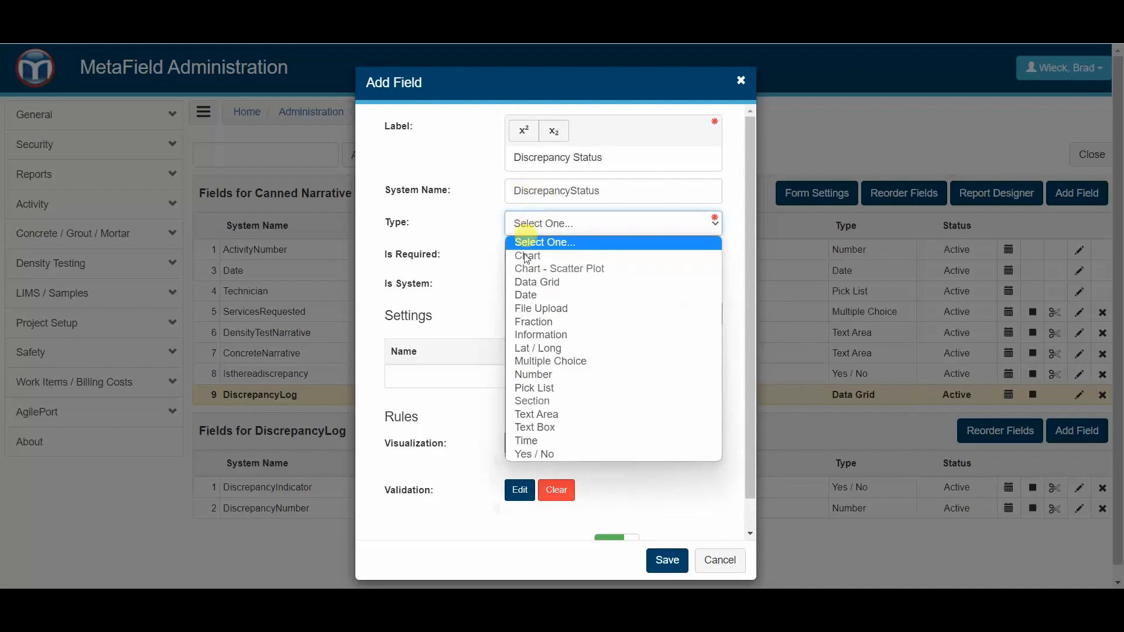
click(561, 388)
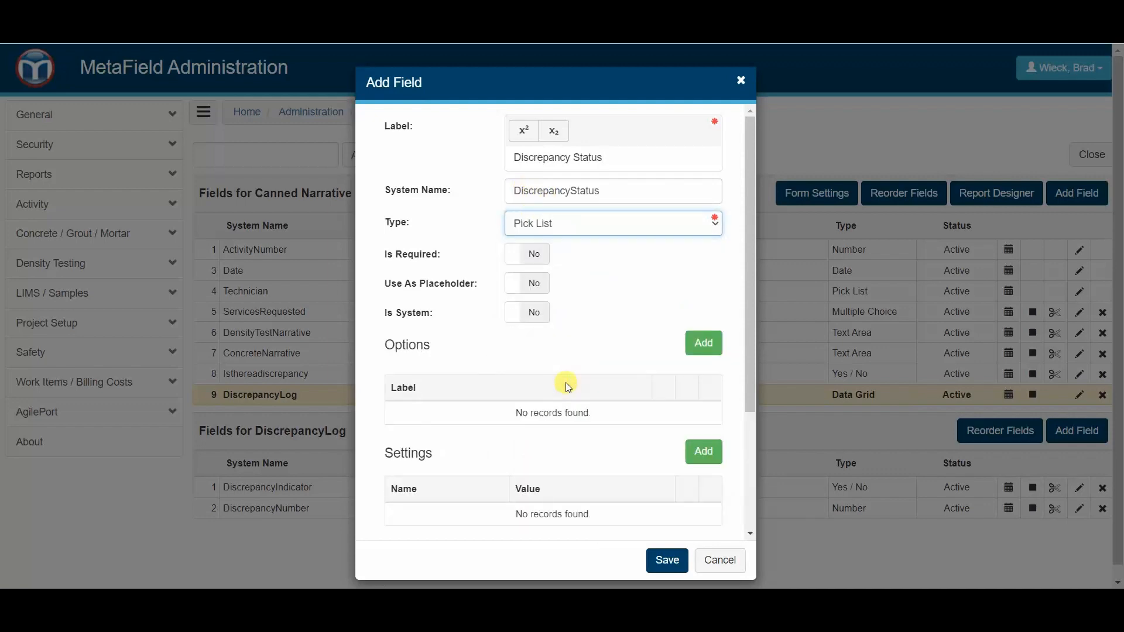
- Add the options Open and Closed to the Discrepancy Status pick list
click(697, 343)
text(Open)
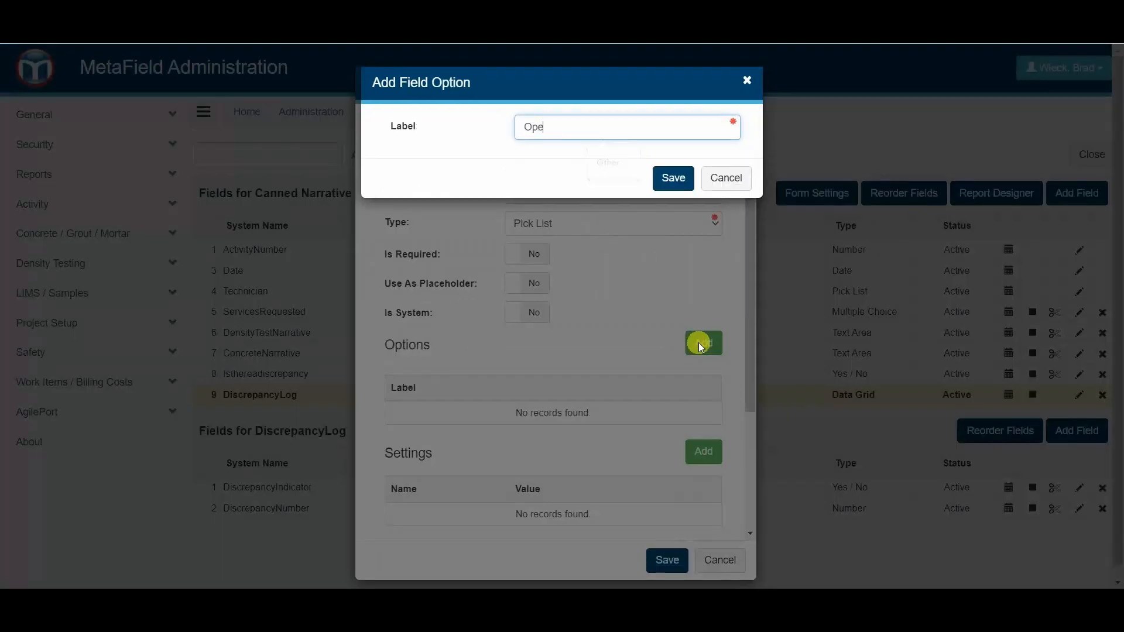
click(670, 180)
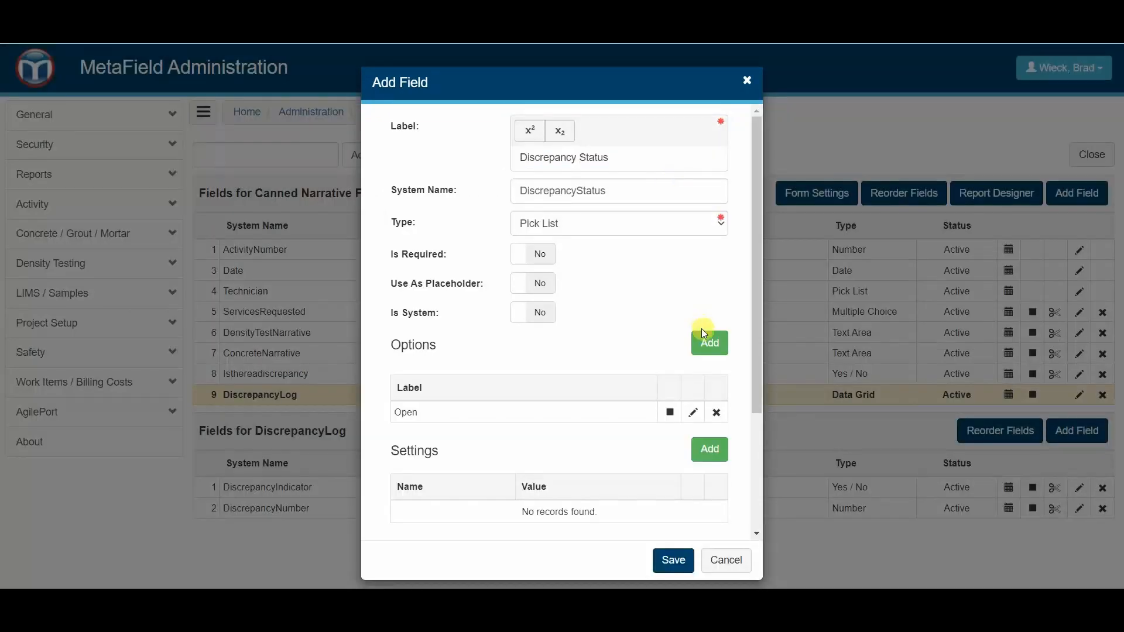
click(710, 347)
text(Closed)
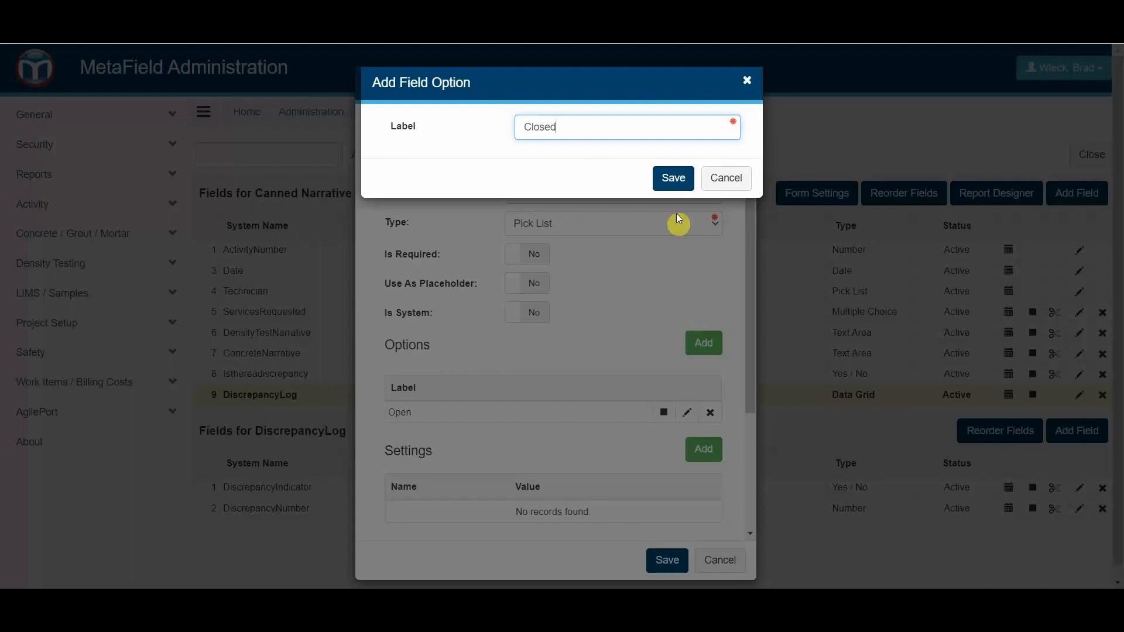
click(673, 177)
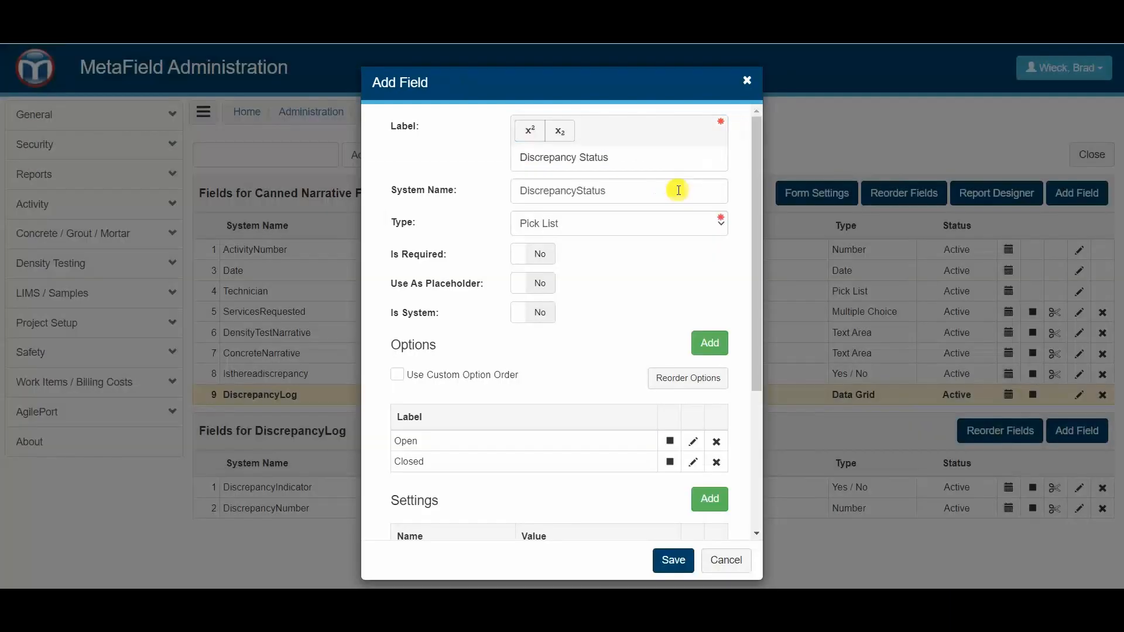
- Add a Discrepancy Status Open Indicator setting with the option Open to the Discrepancy Status field
scroll(579, 326, down, 3)
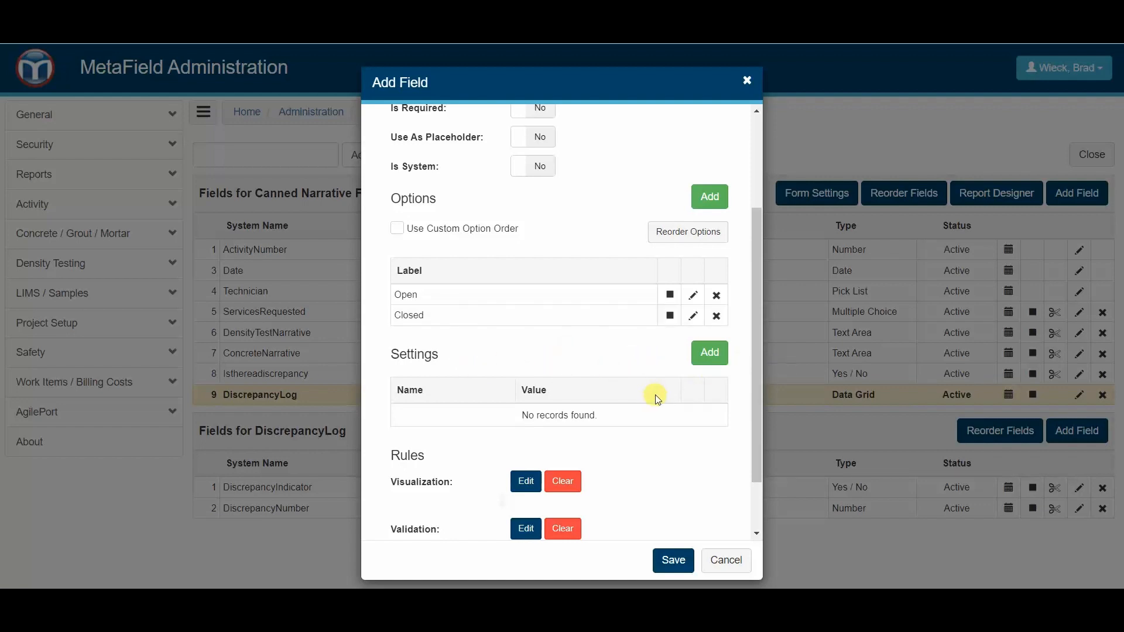
click(706, 359)
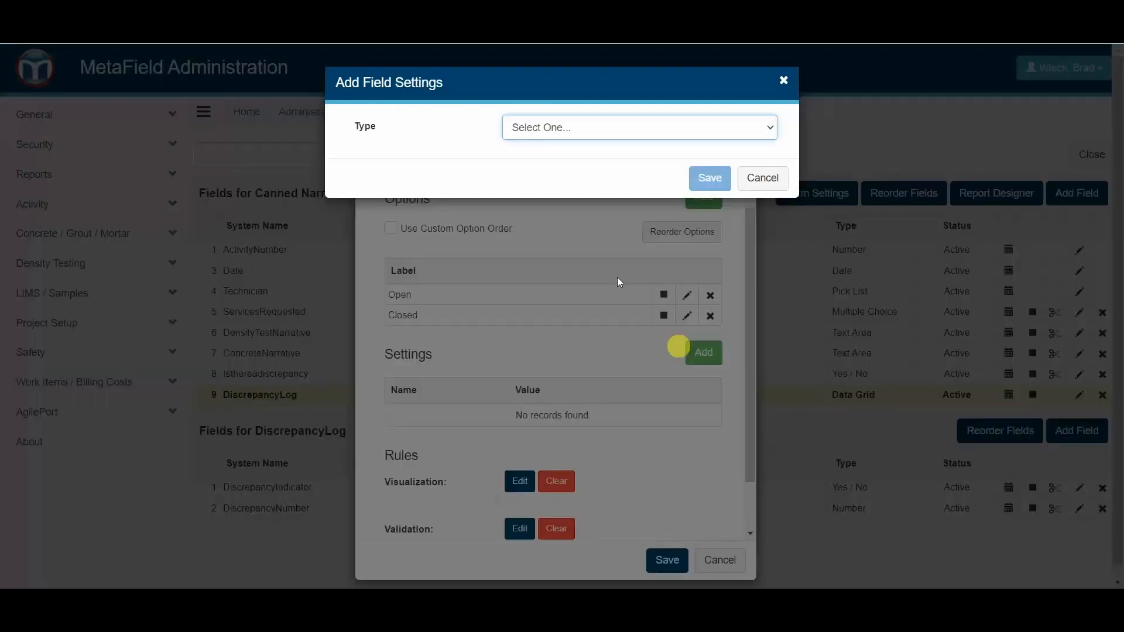
click(618, 127)
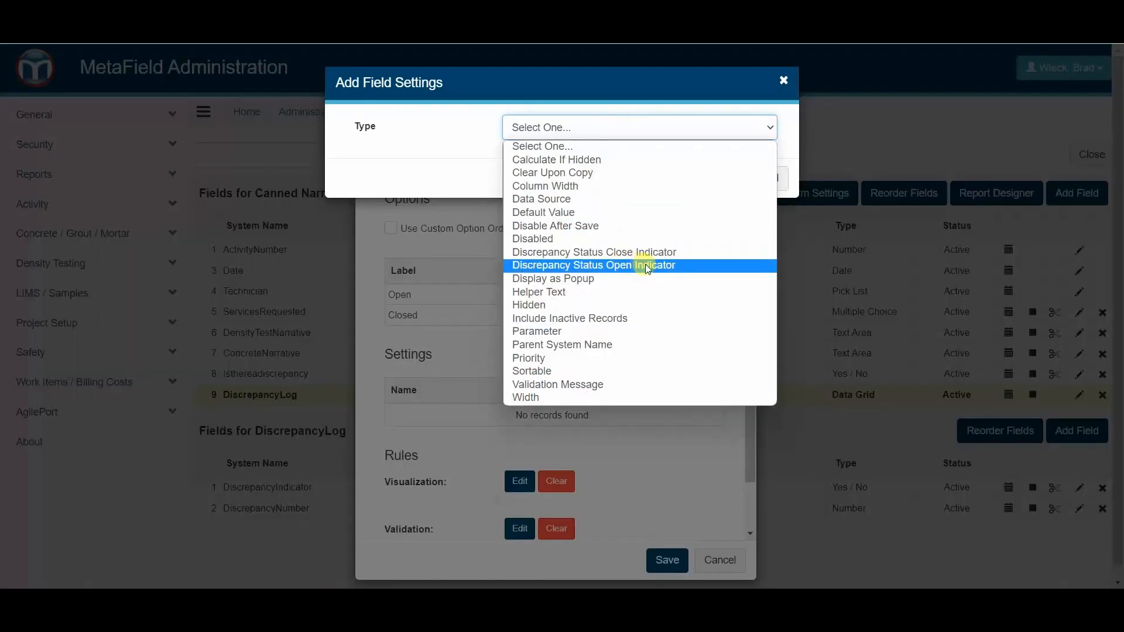
click(669, 268)
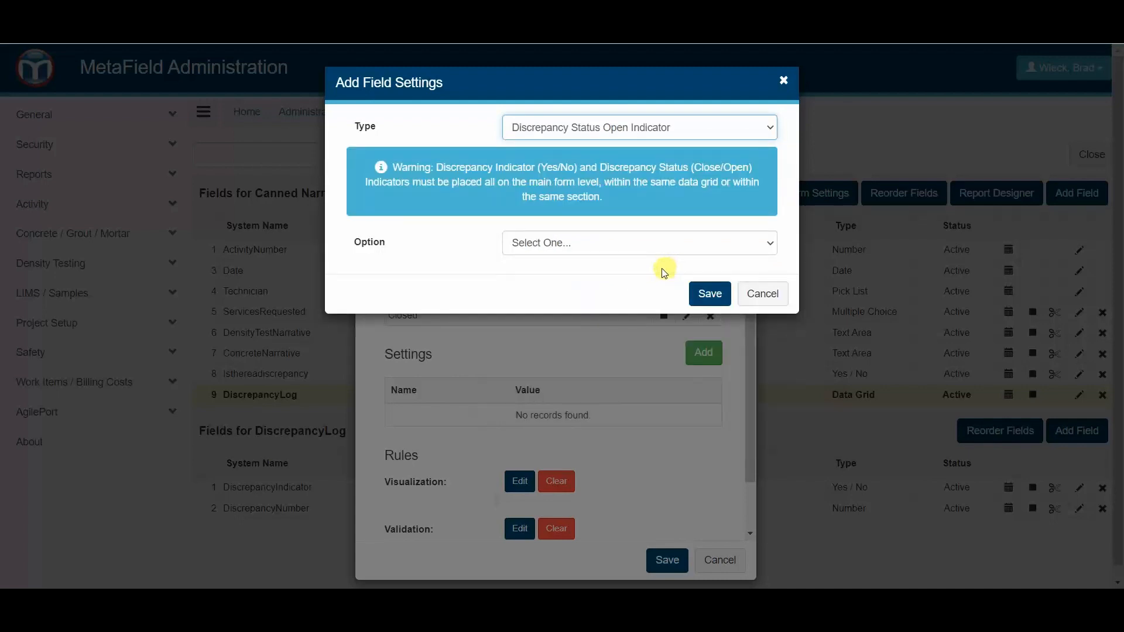
click(604, 243)
click(545, 280)
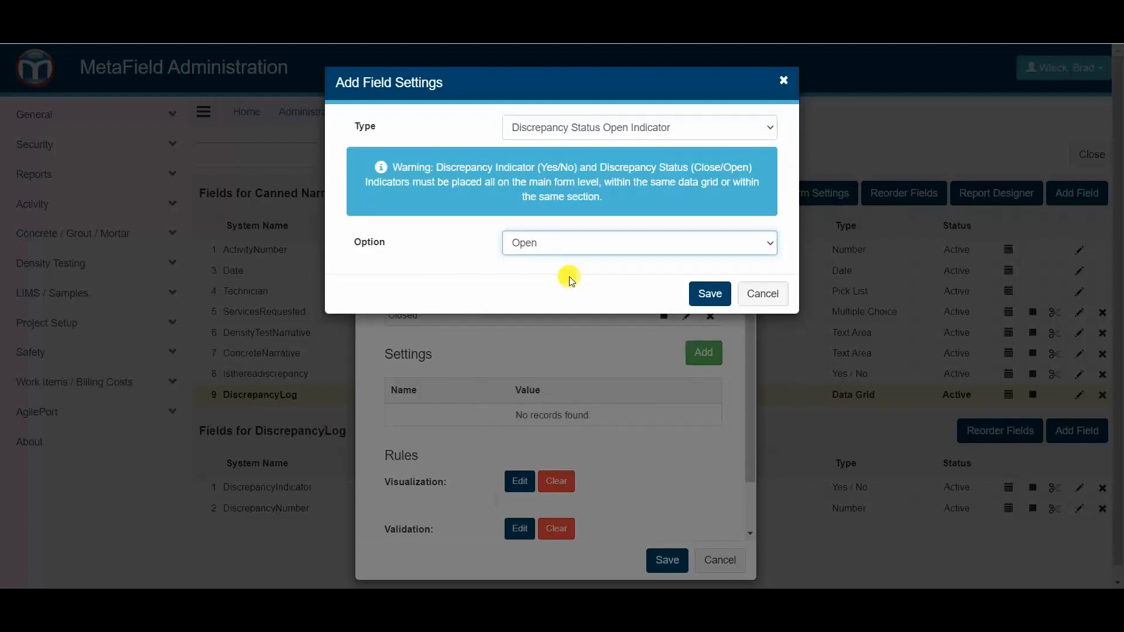
click(714, 294)
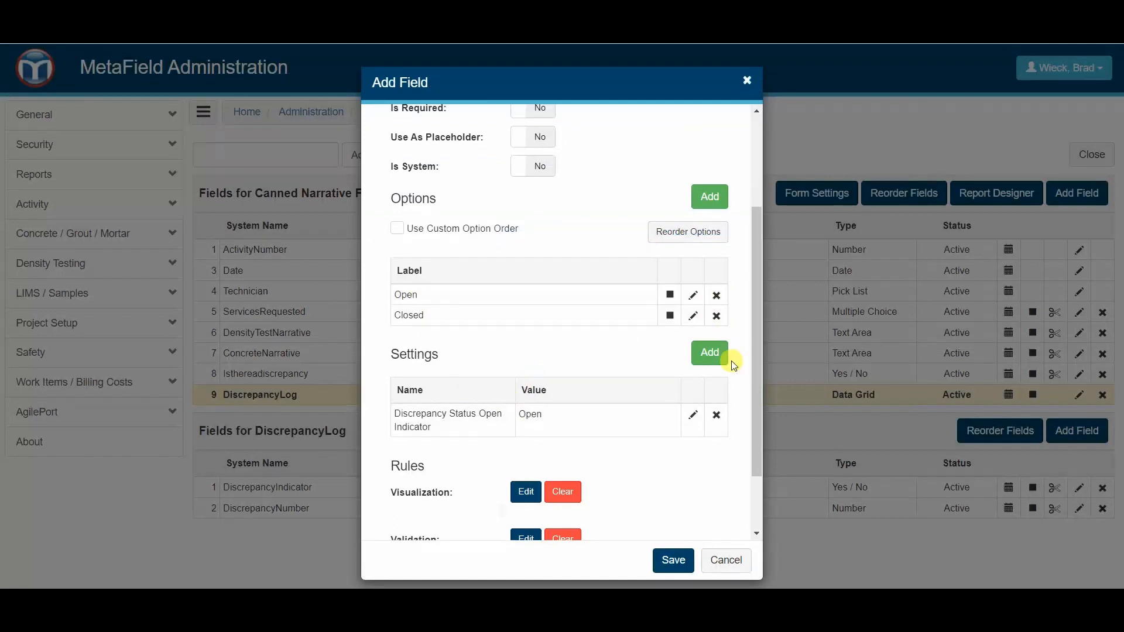
- Add a Discrepancy Status Close Indicator setting with the option Closed, and save the Discrepancy Status field
click(711, 353)
click(638, 139)
click(611, 247)
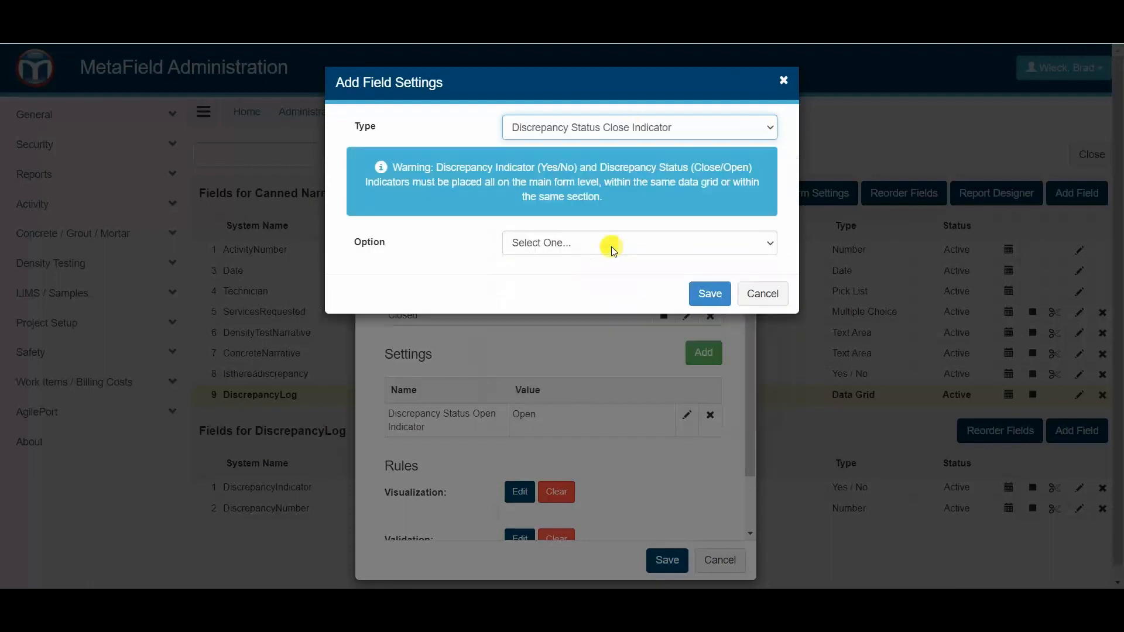
click(605, 243)
click(598, 285)
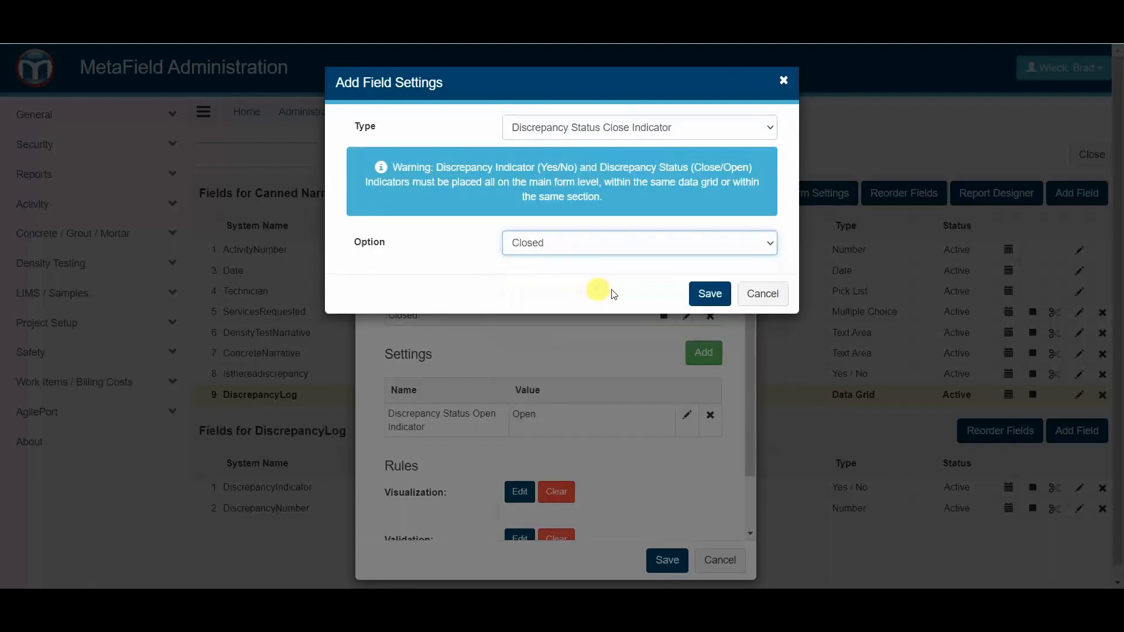
click(710, 292)
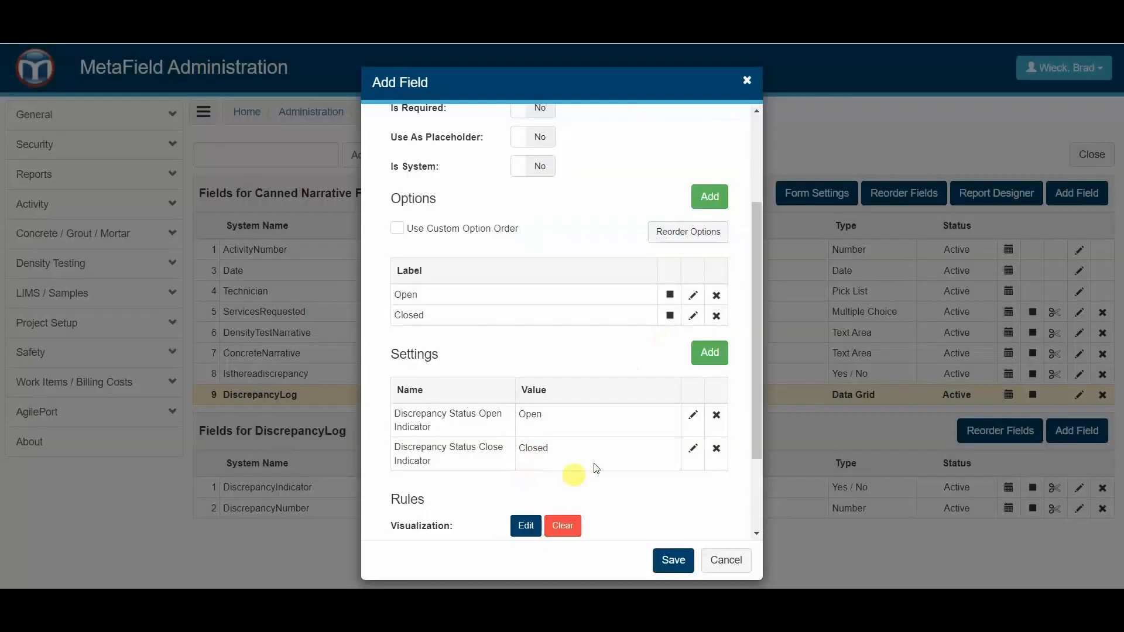
click(680, 554)
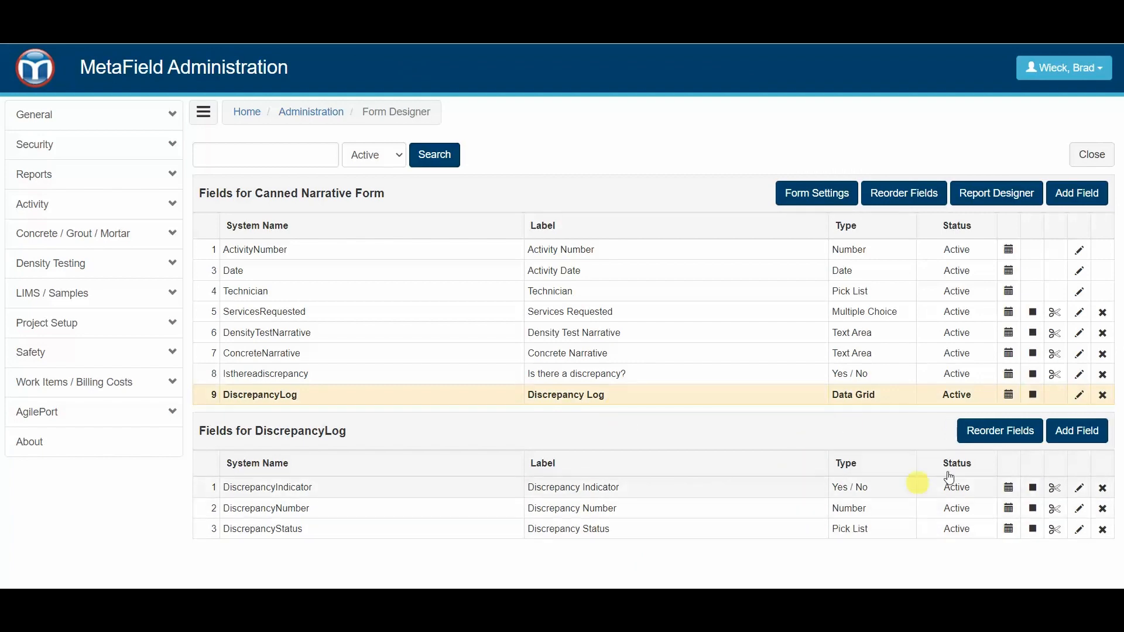
- Add a DiscrepancyLog field labelled "Discrepancy Description" with the Text Area type and save it
click(1068, 433)
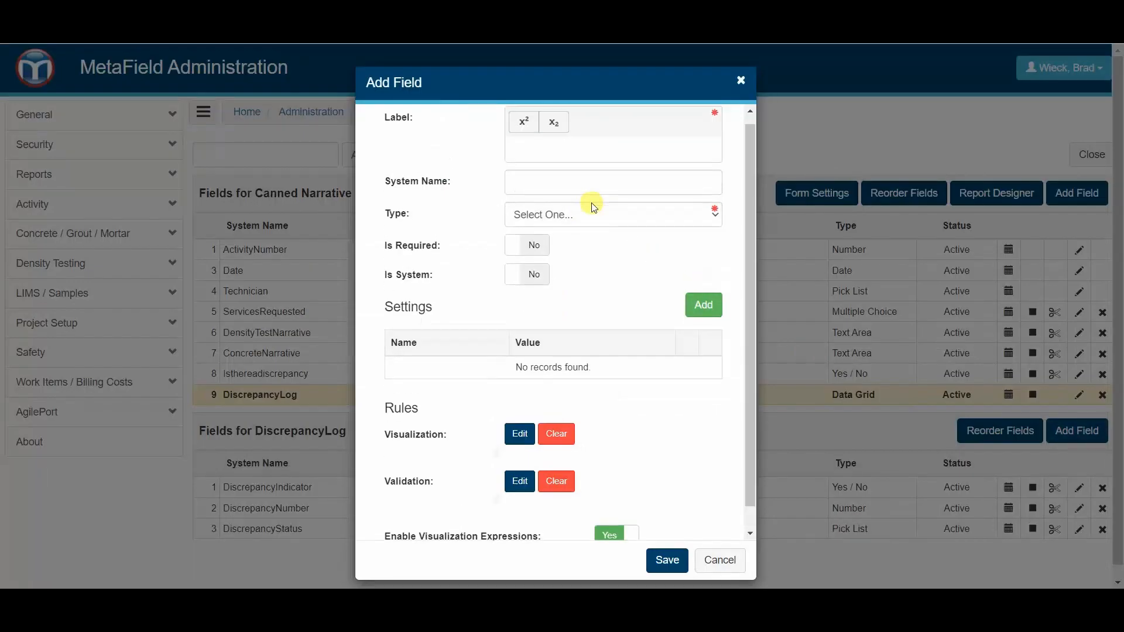
text(Discrepancy Description)
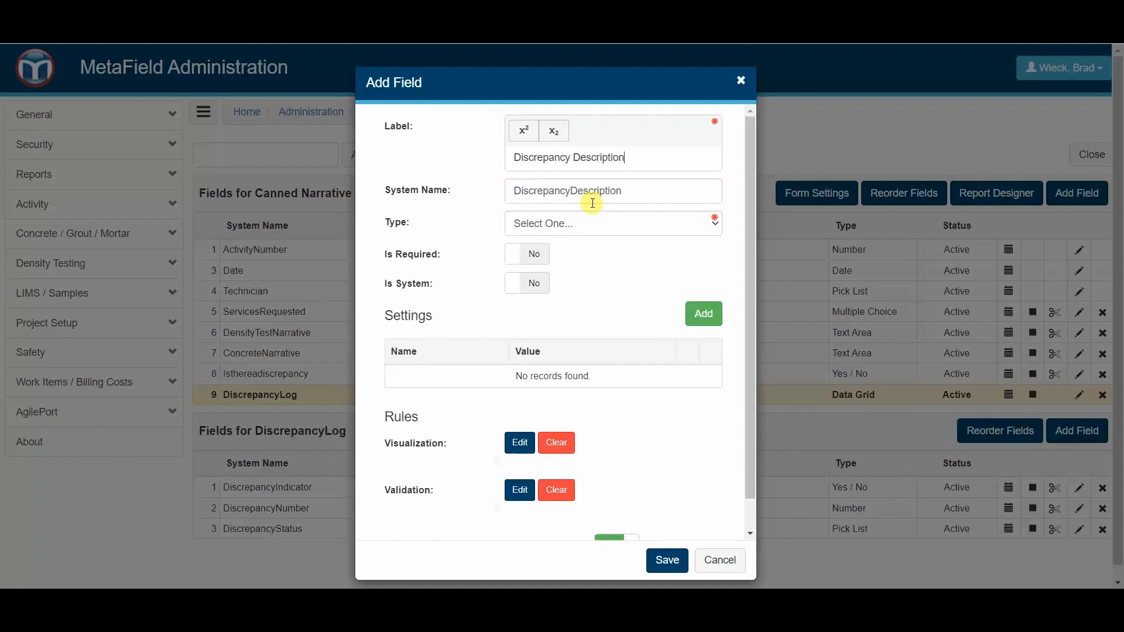
click(567, 223)
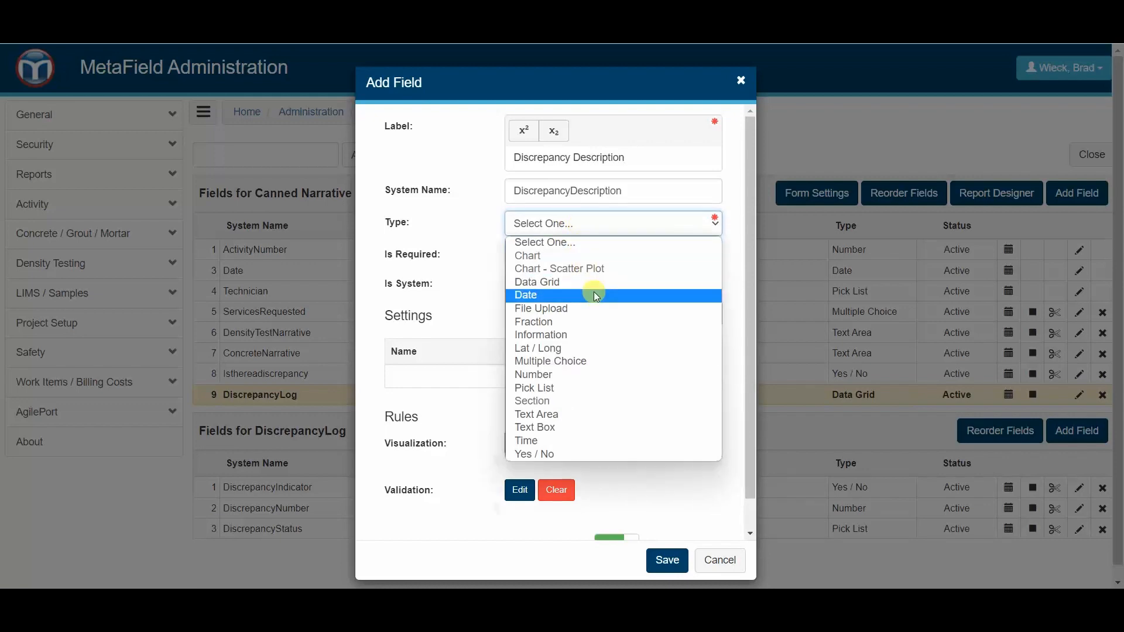
click(574, 413)
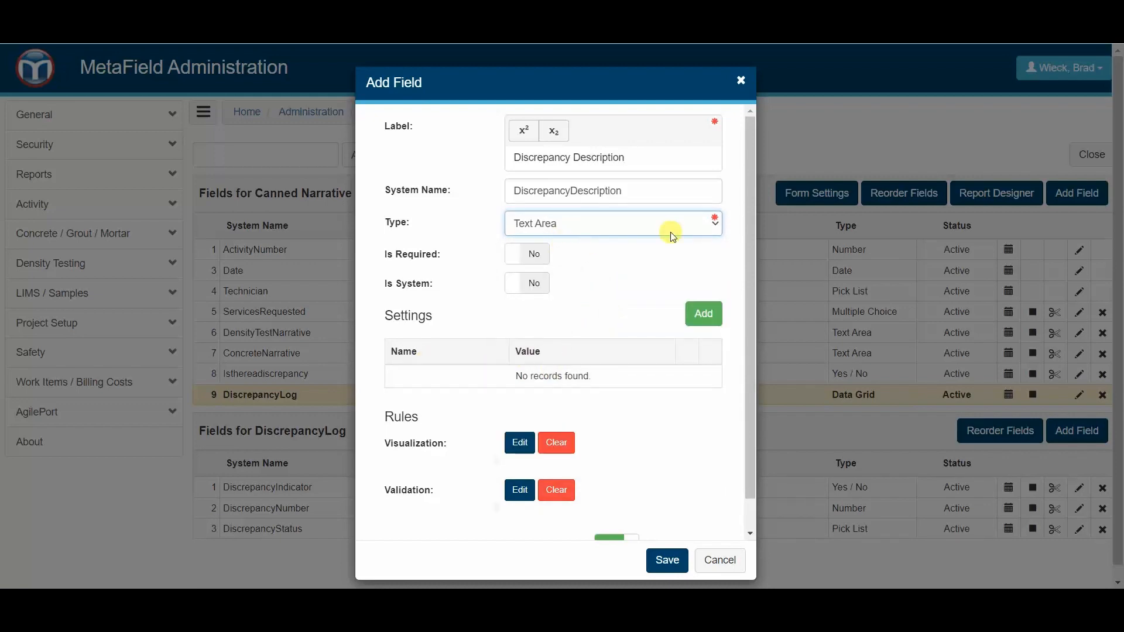
click(666, 561)
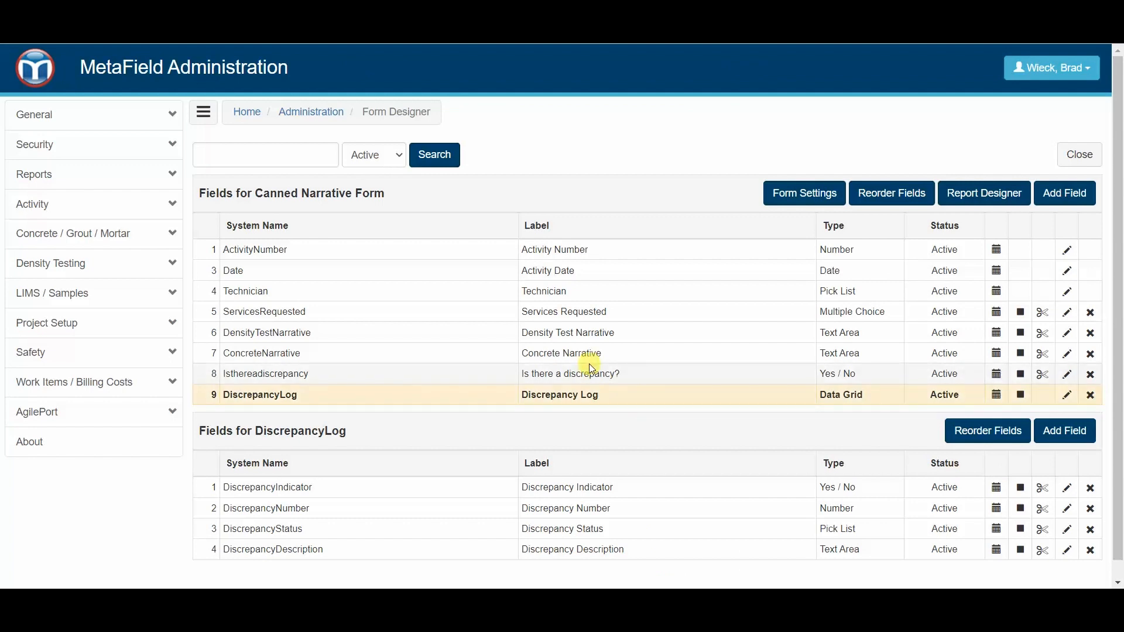
- Compare the DiscrepancyLog fields with the system names in the Discrepancy Report area
scroll(527, 352, down, 1)
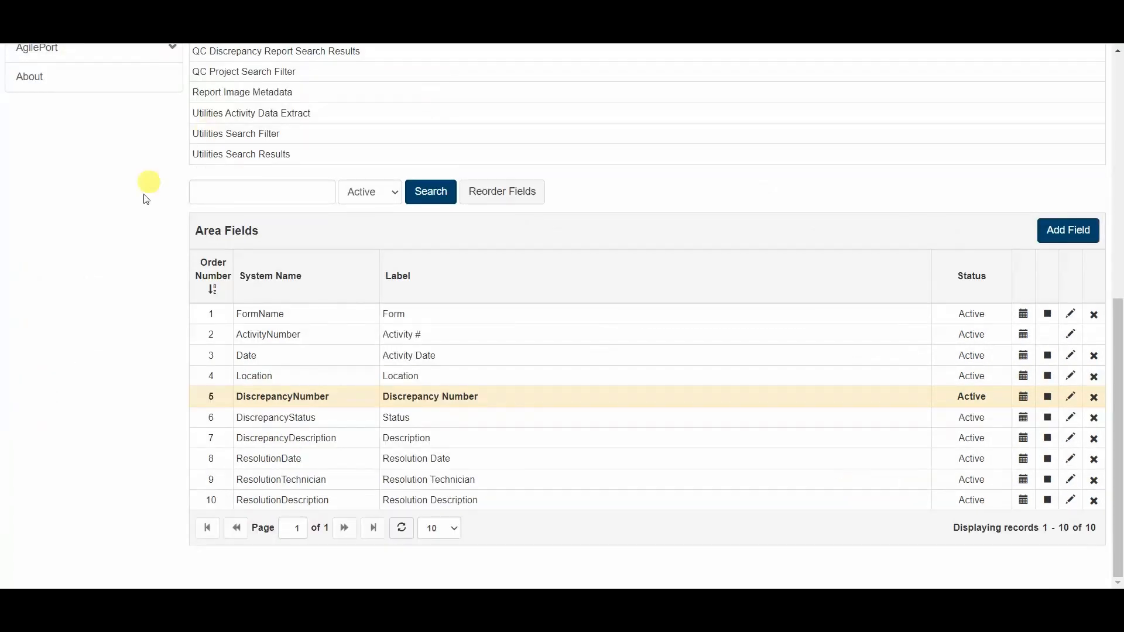
scroll(156, 230, up, 7)
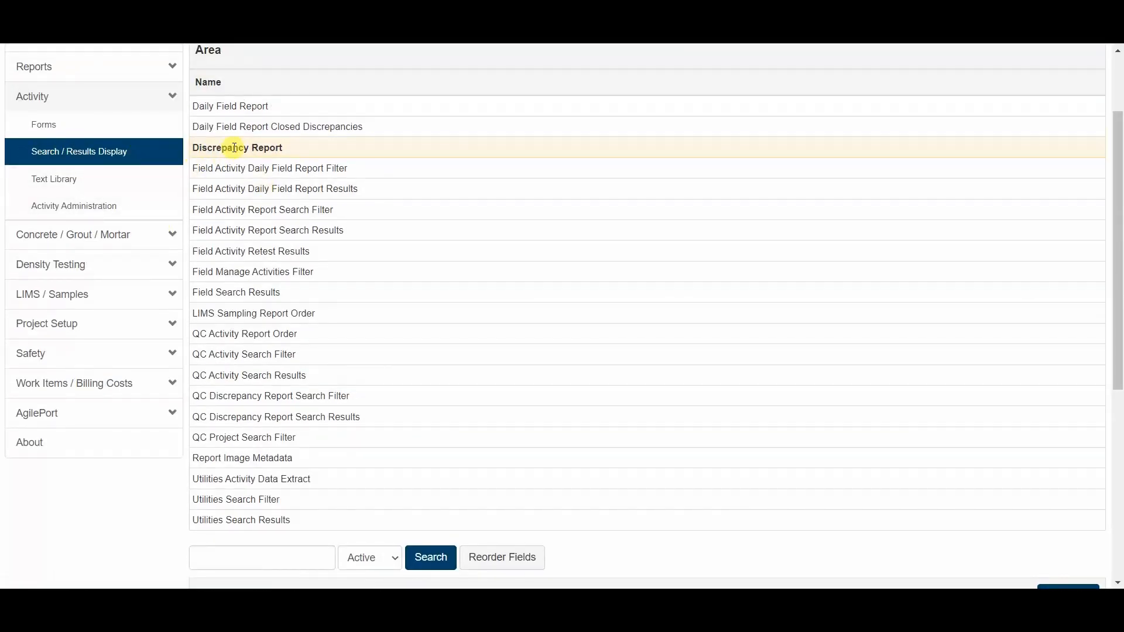
scroll(288, 183, down, 6)
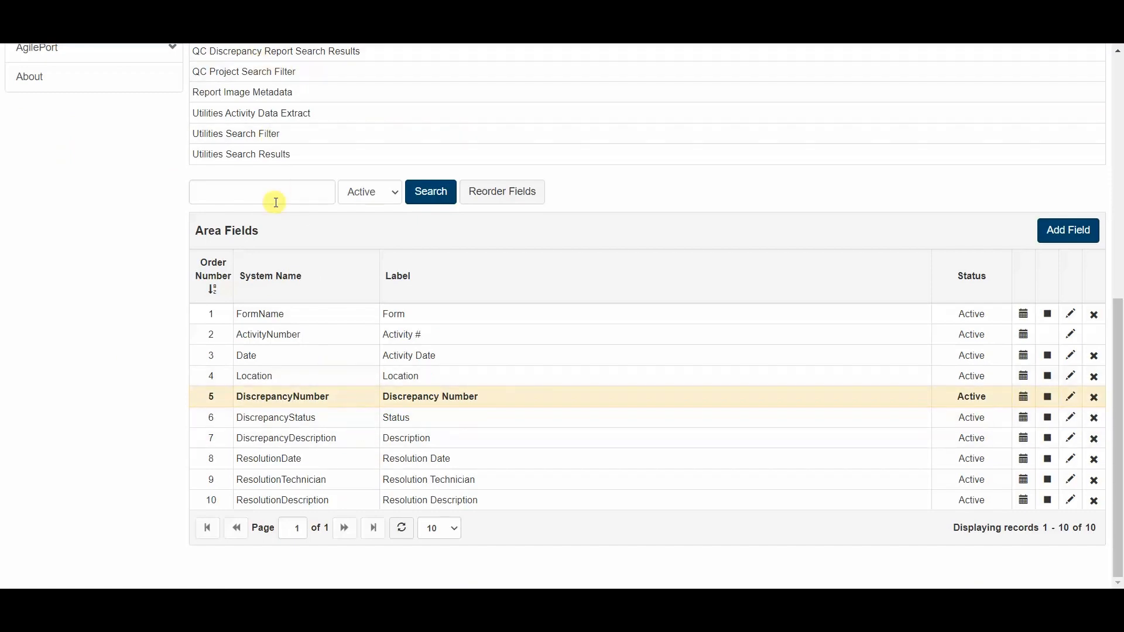
scroll(275, 202, up, 3)
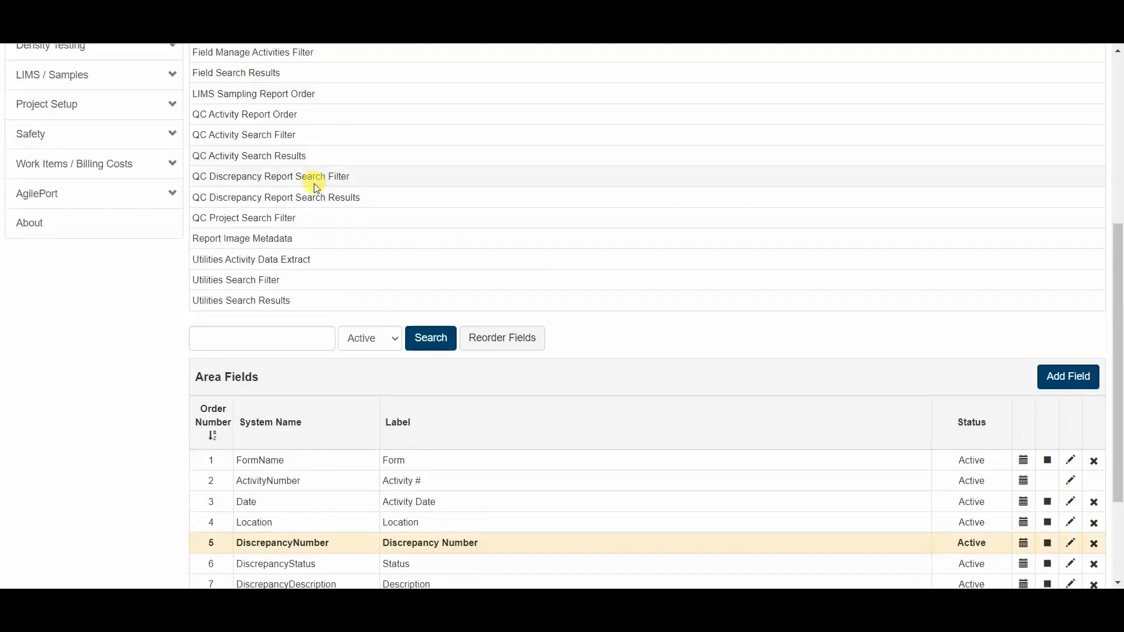
scroll(311, 178, up, 1)
scroll(314, 266, up, 1)
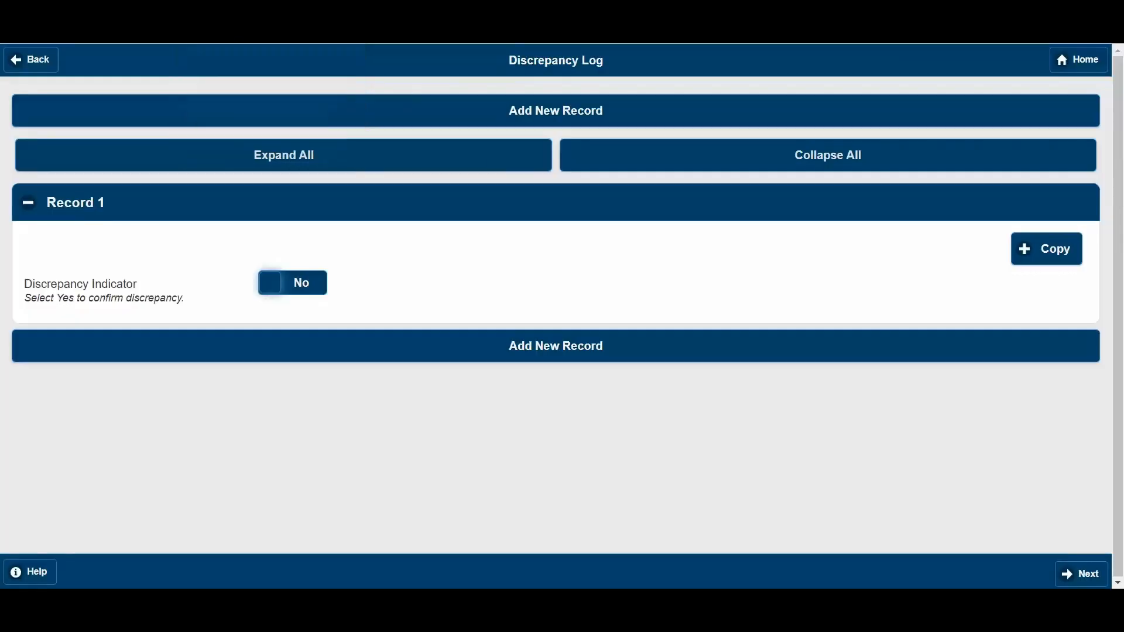
- Leave the open Discrepancy Log without saving, return to MetaField Home and open the Field module's Activity page
click(1077, 62)
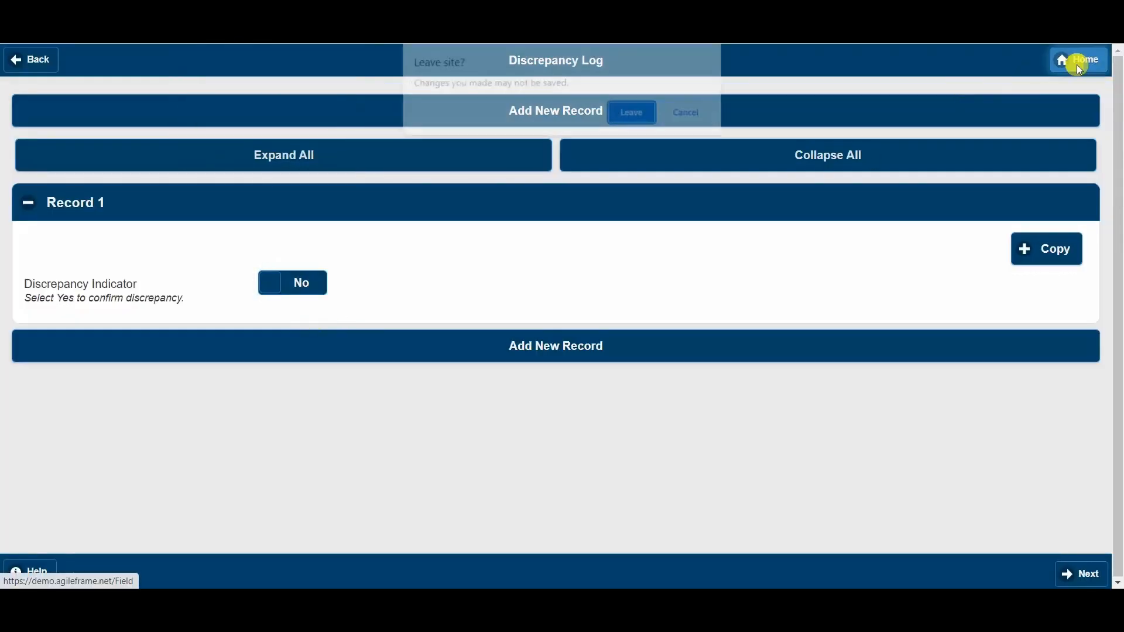
click(636, 111)
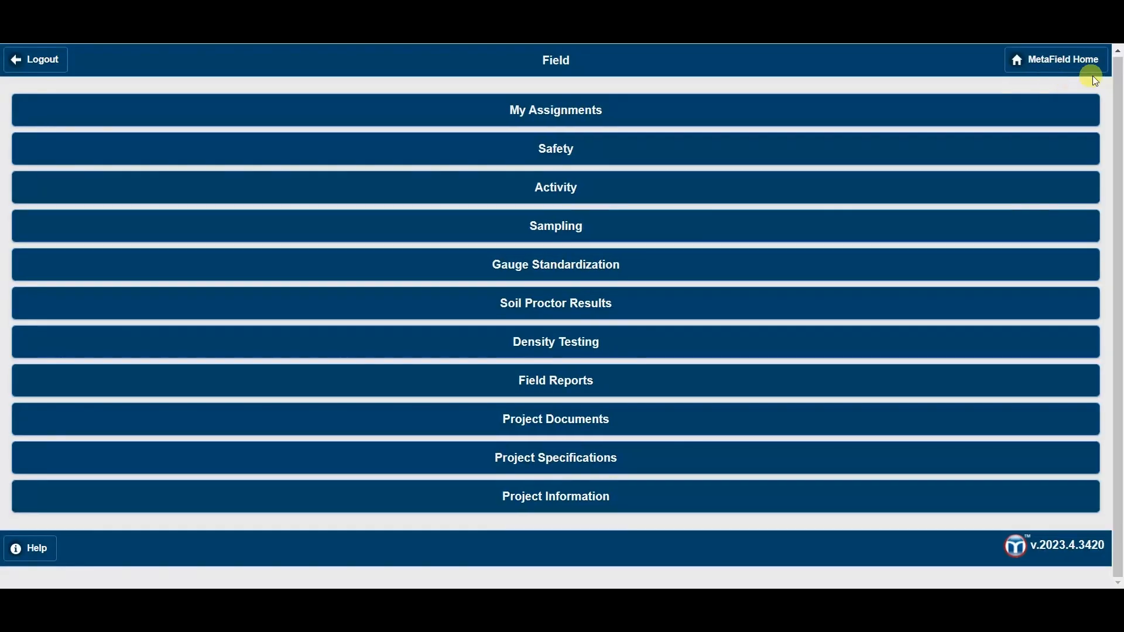
click(1090, 70)
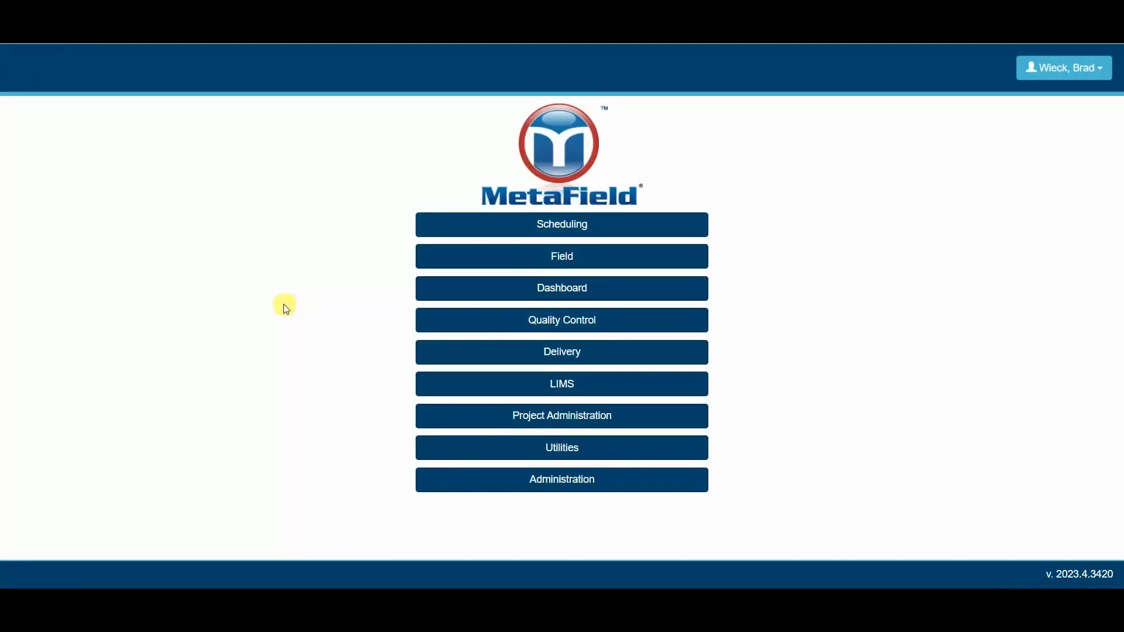
click(568, 261)
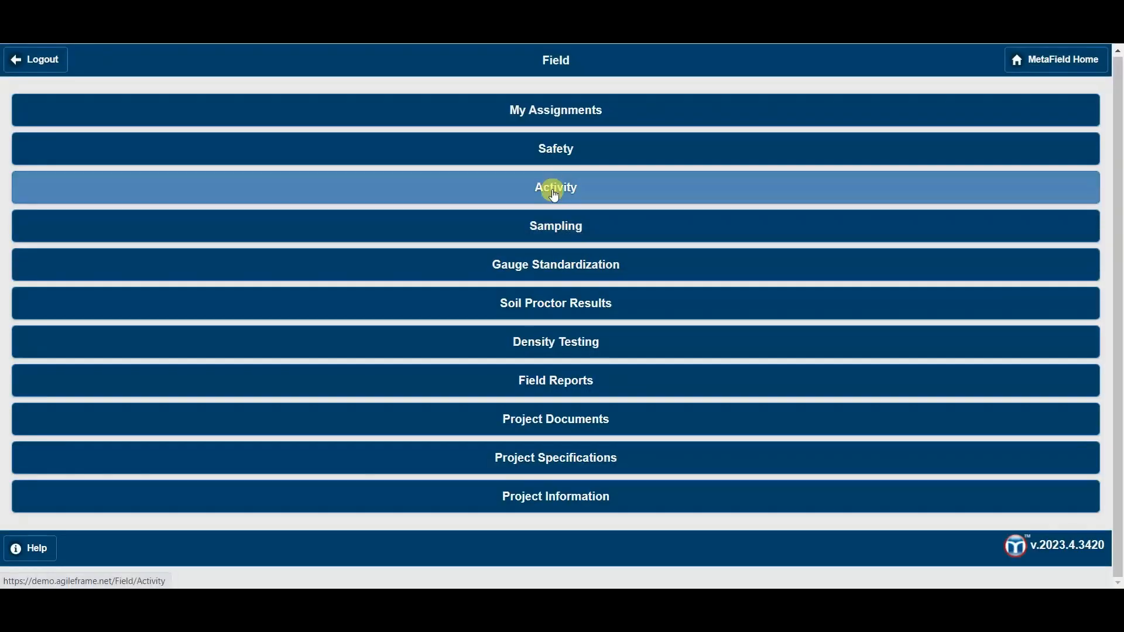
click(556, 191)
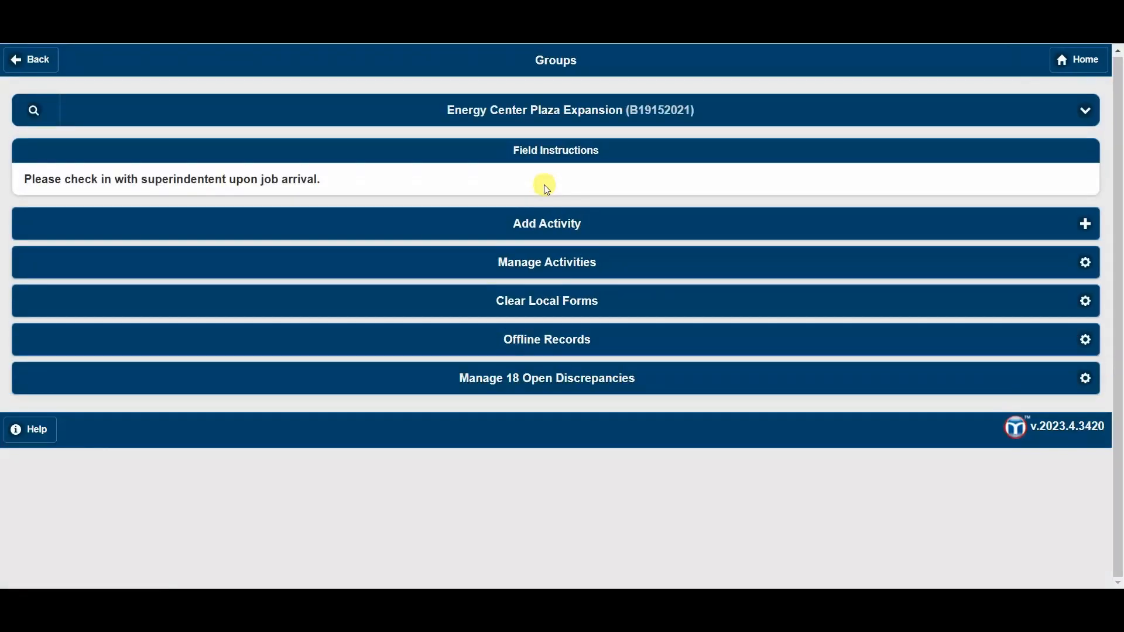
- Add a new activity using the Canned Narrative Form from the Field Forms group
click(532, 220)
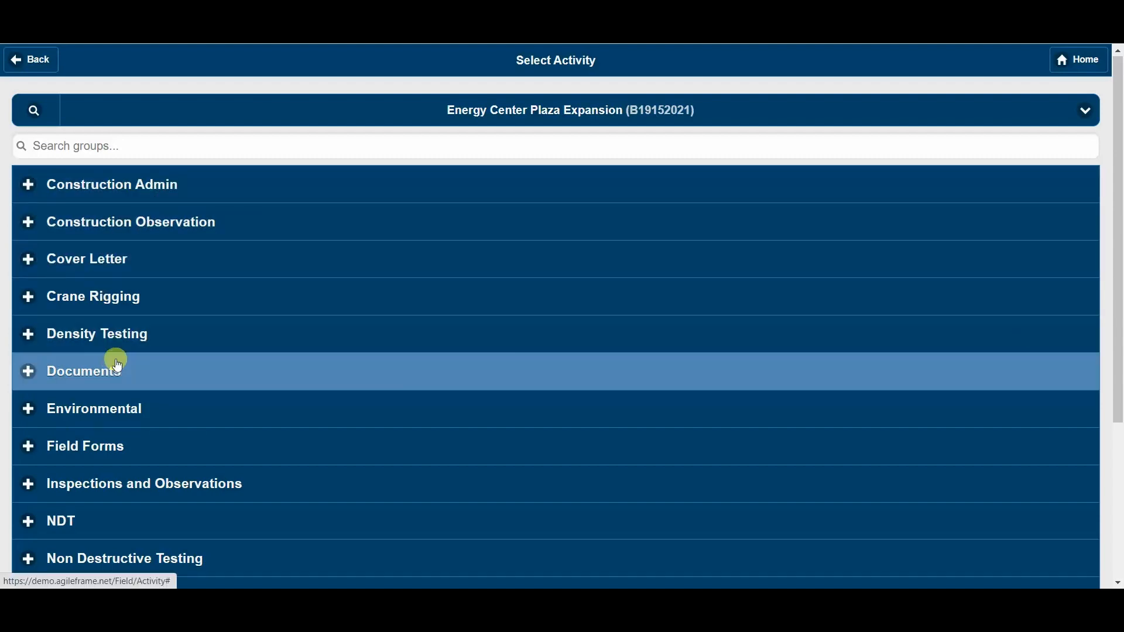
scroll(120, 362, down, 1)
click(130, 366)
scroll(135, 371, down, 2)
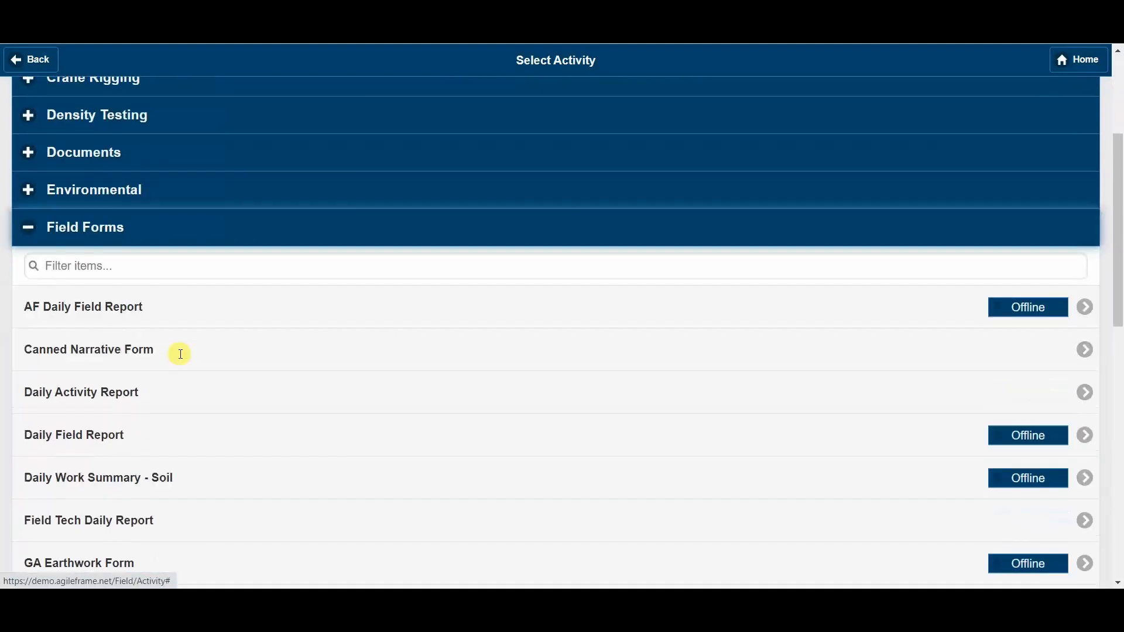
click(216, 357)
- Select Rebar Inspection as the requested service, mark that there is a discrepancy, and open the Discrepancy Log
scroll(384, 261, down, 2)
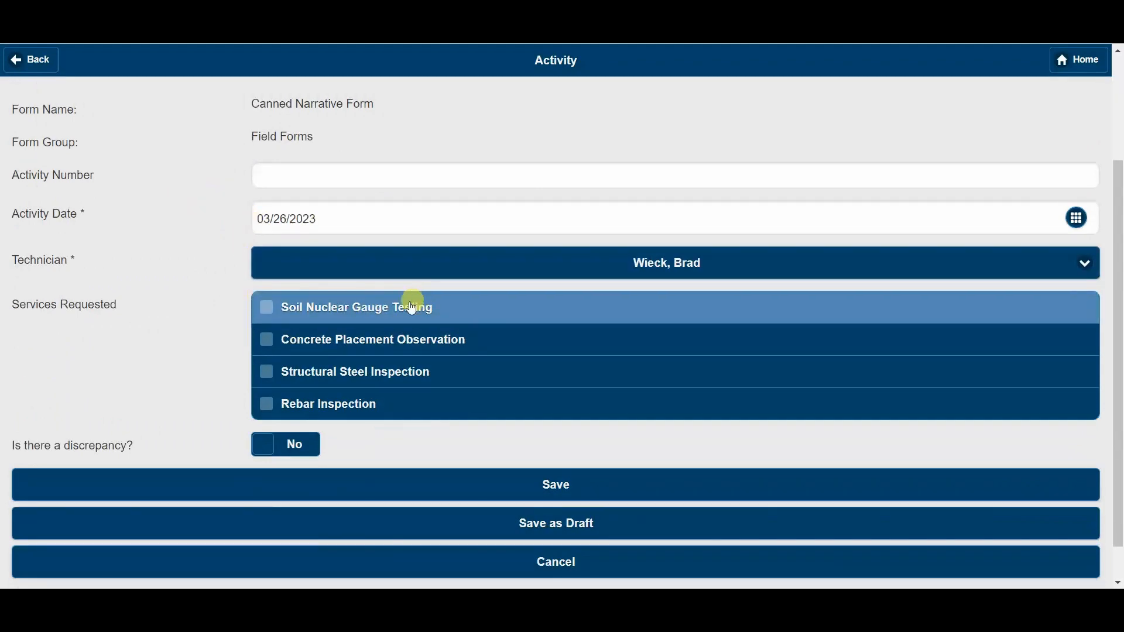
click(344, 400)
scroll(284, 331, down, 1)
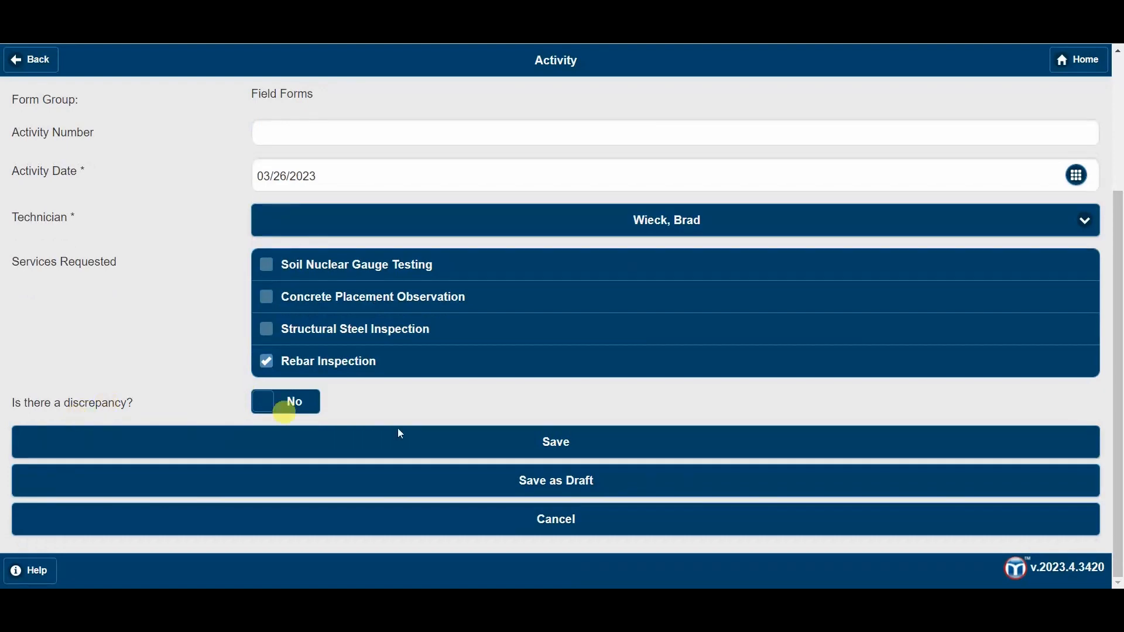
click(271, 405)
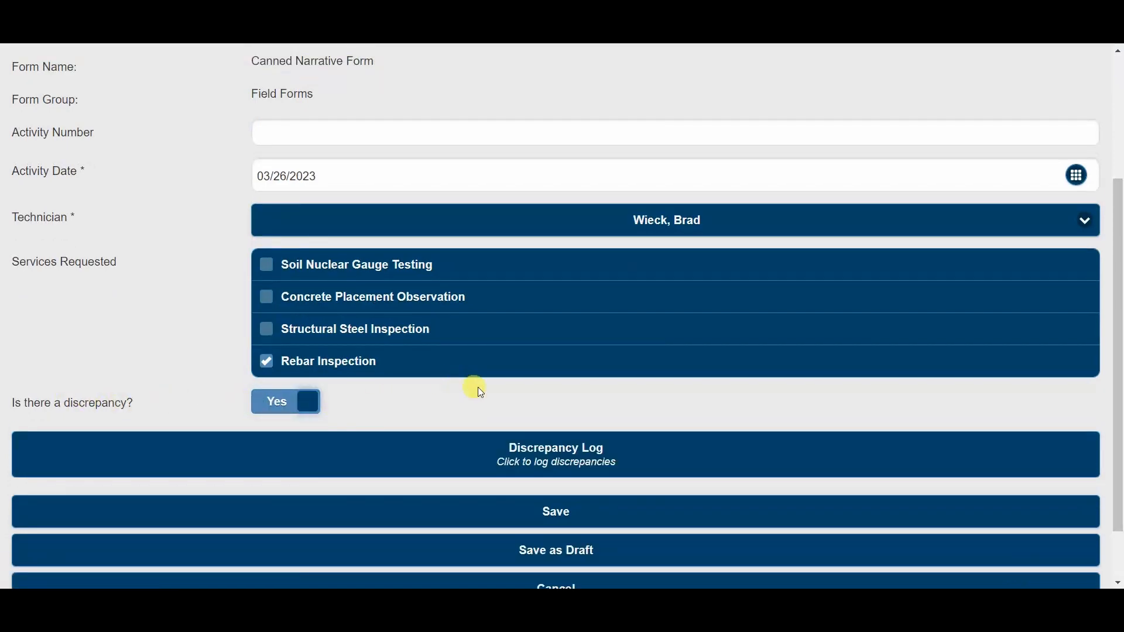
click(547, 467)
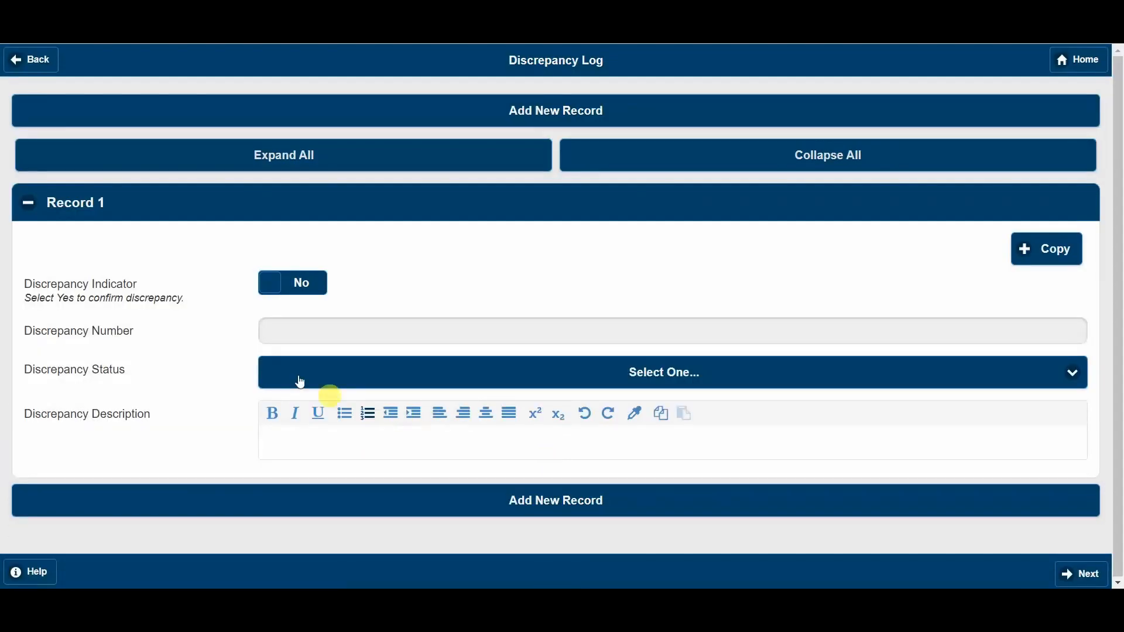
- Fill in Record 1 with Discrepancy Indicator Yes, status Open and description "The rebar cured exposed.", and save the activity
click(293, 294)
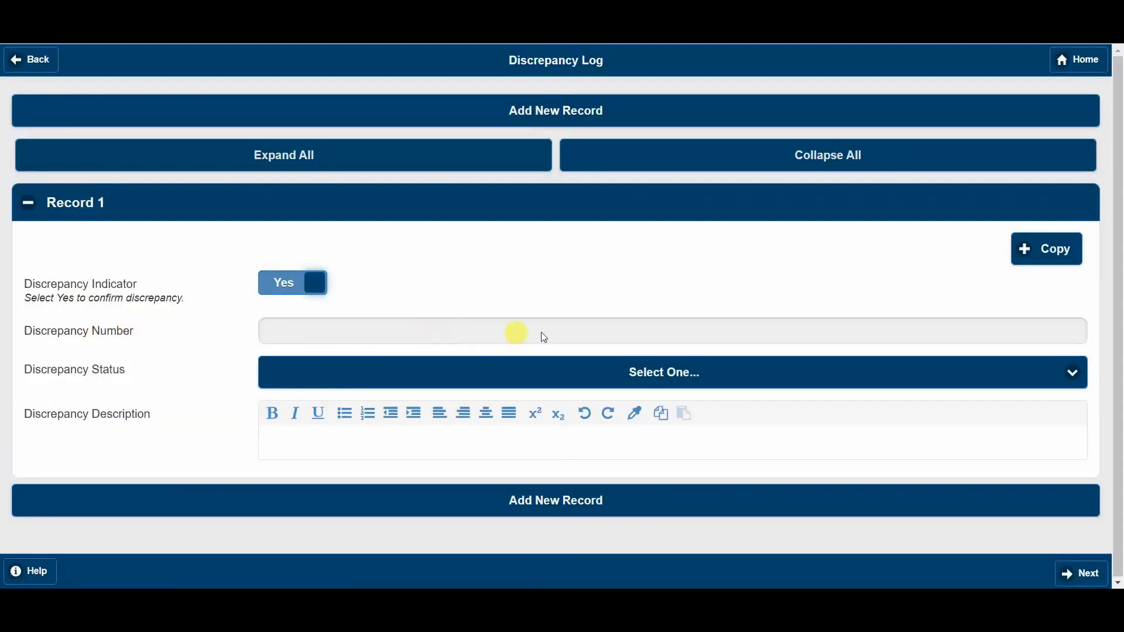
click(354, 379)
click(306, 409)
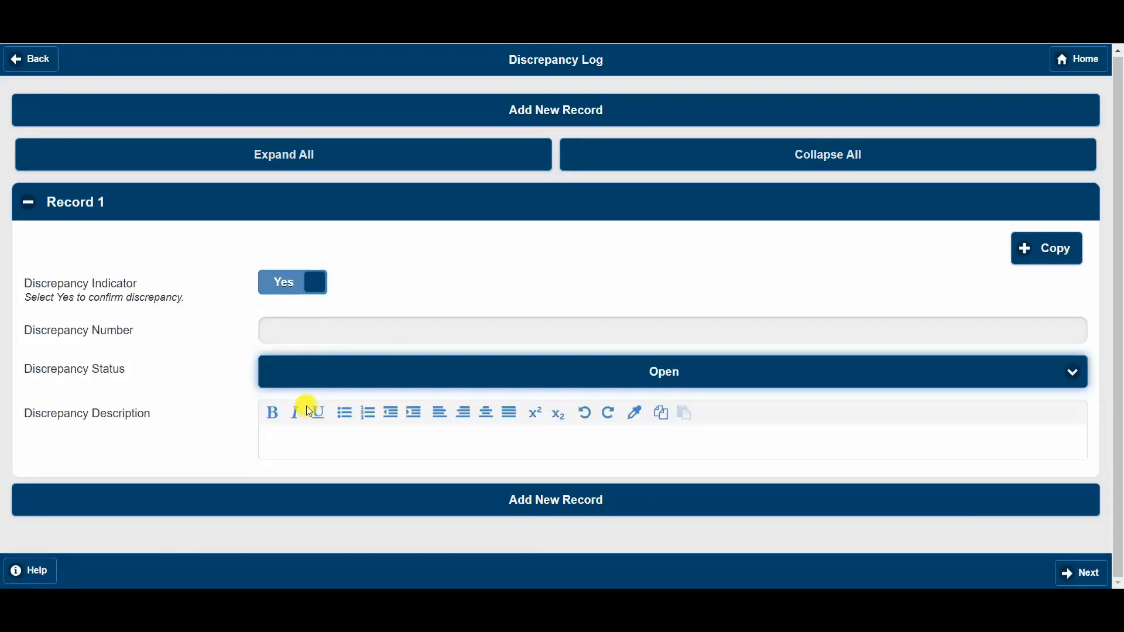
click(326, 440)
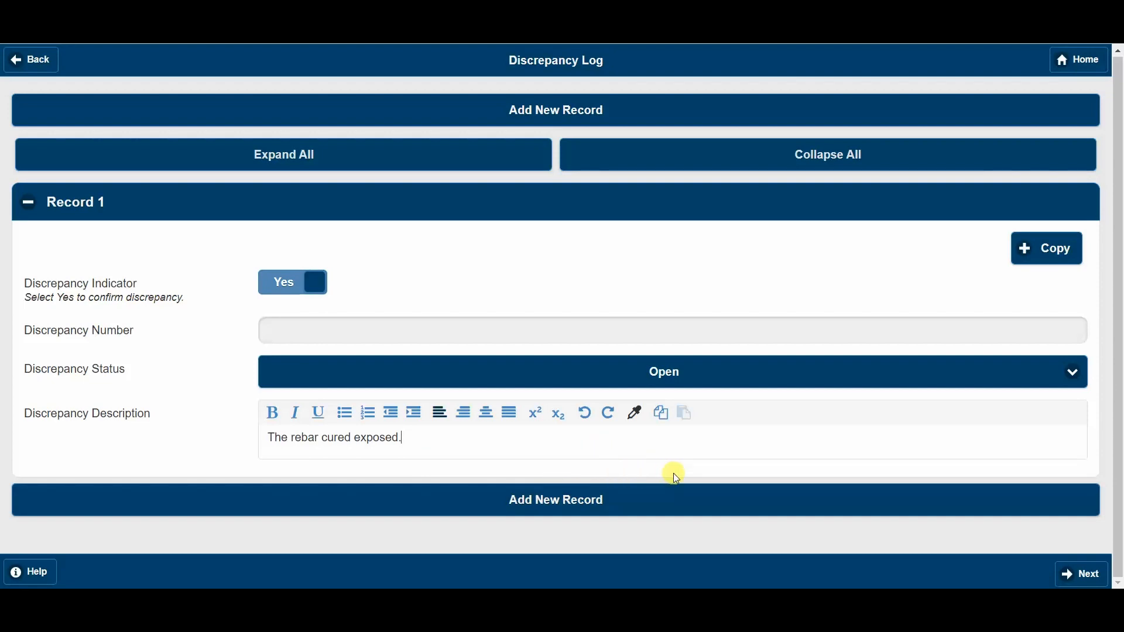
click(1077, 580)
click(614, 518)
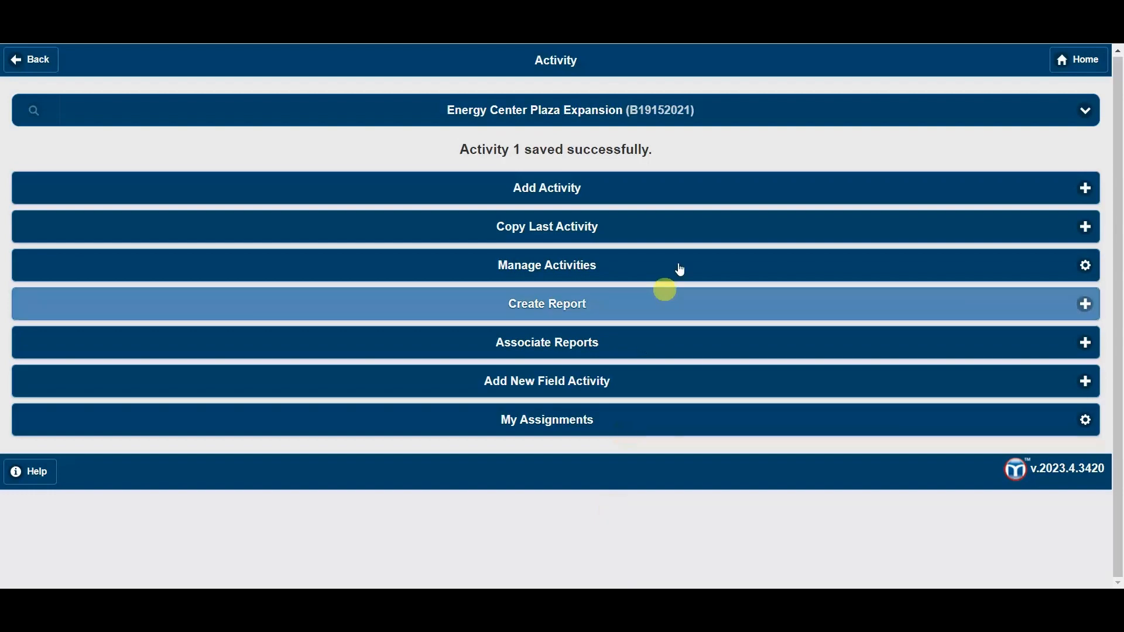
- Return to MetaField Home and open the Energy Center Plaza Expansion project's activities in Quality Control
click(1089, 69)
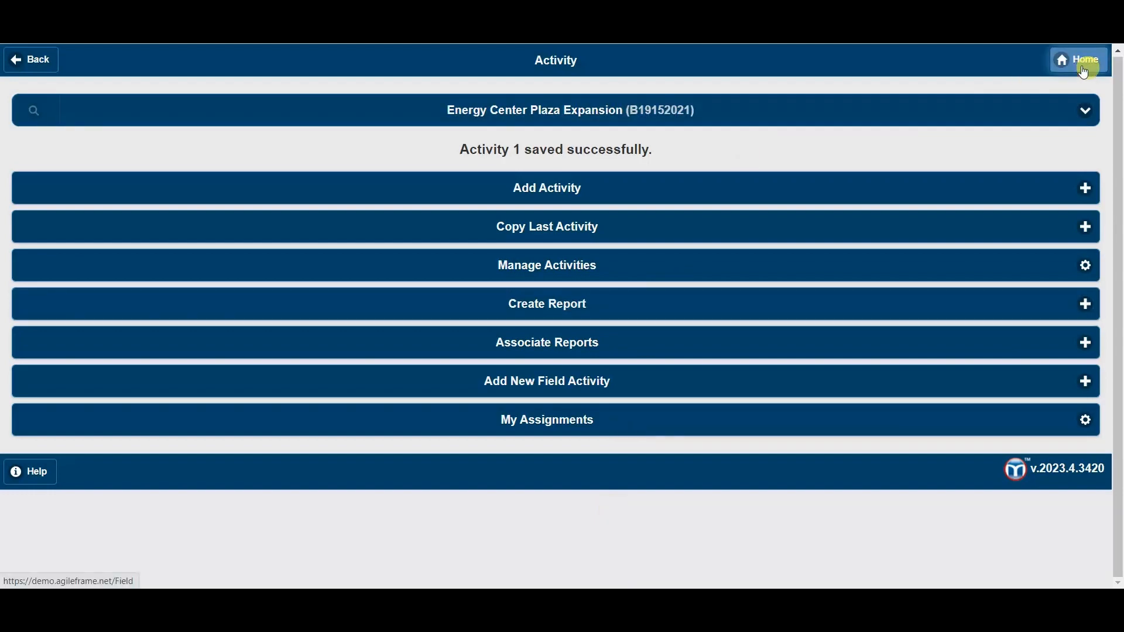
click(1058, 65)
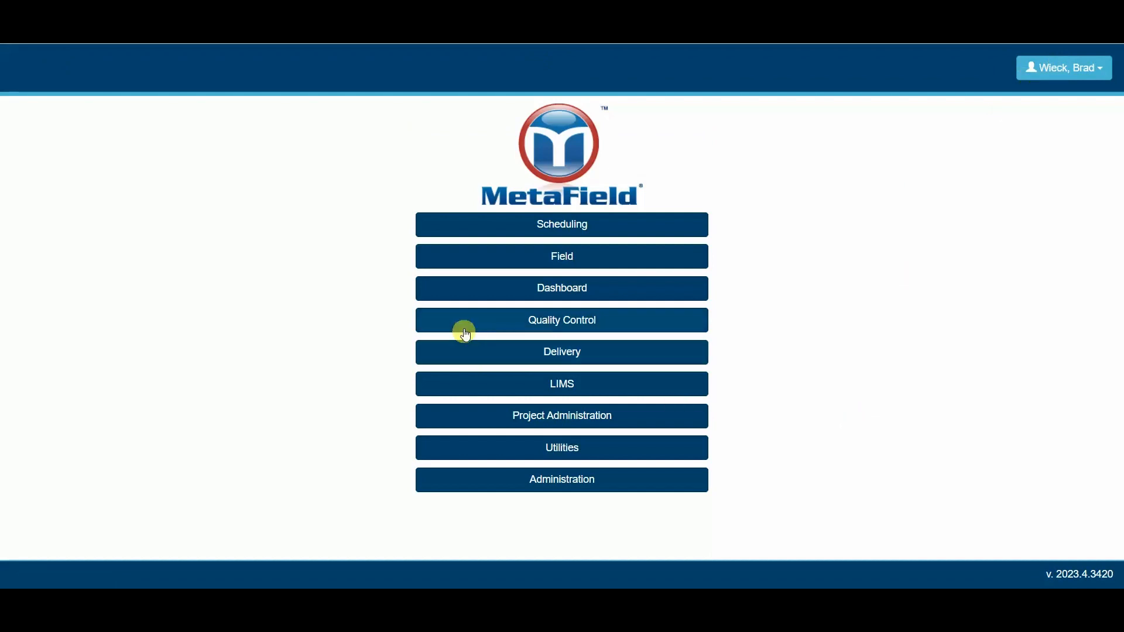
click(559, 327)
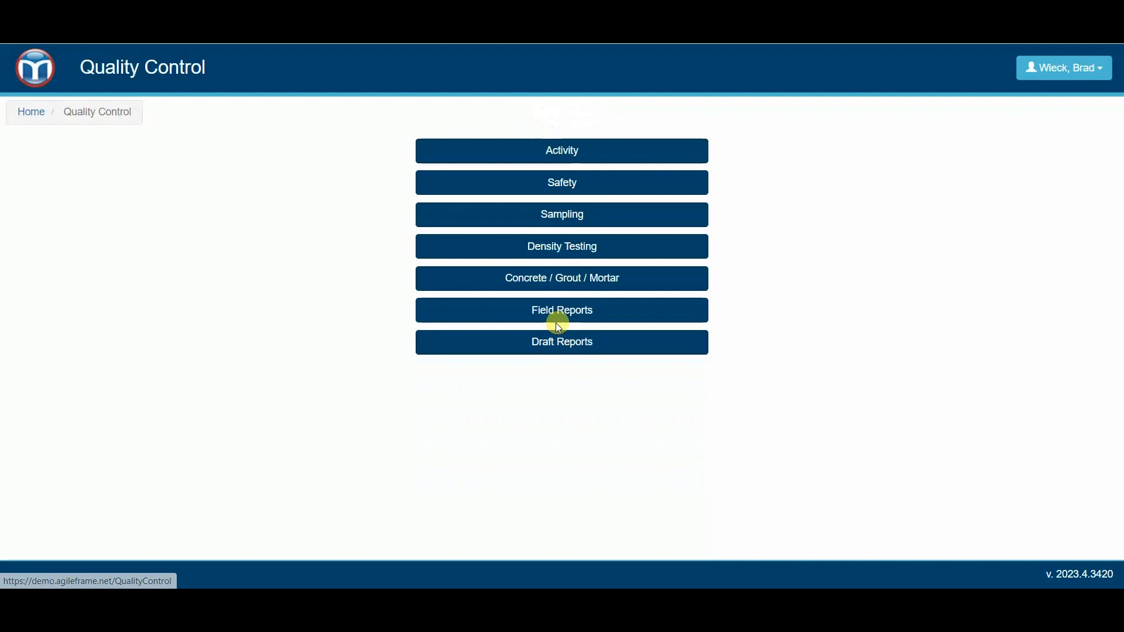
click(565, 151)
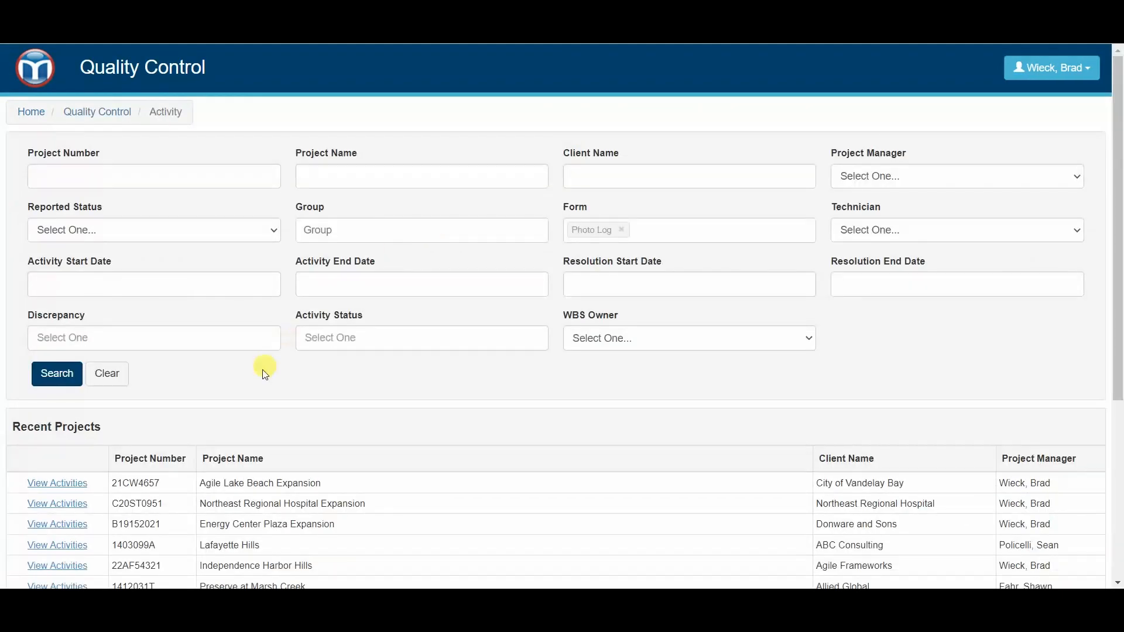
click(82, 524)
- Sort the project's activities by newest date and open the Discrepancy Report page
scroll(410, 240, down, 3)
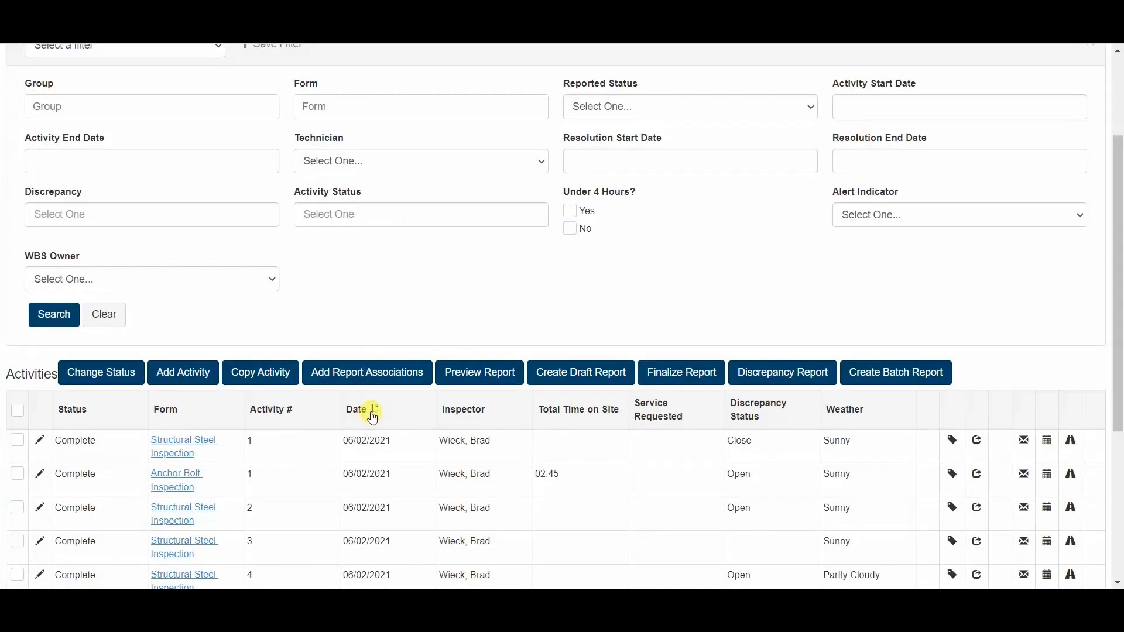
click(372, 412)
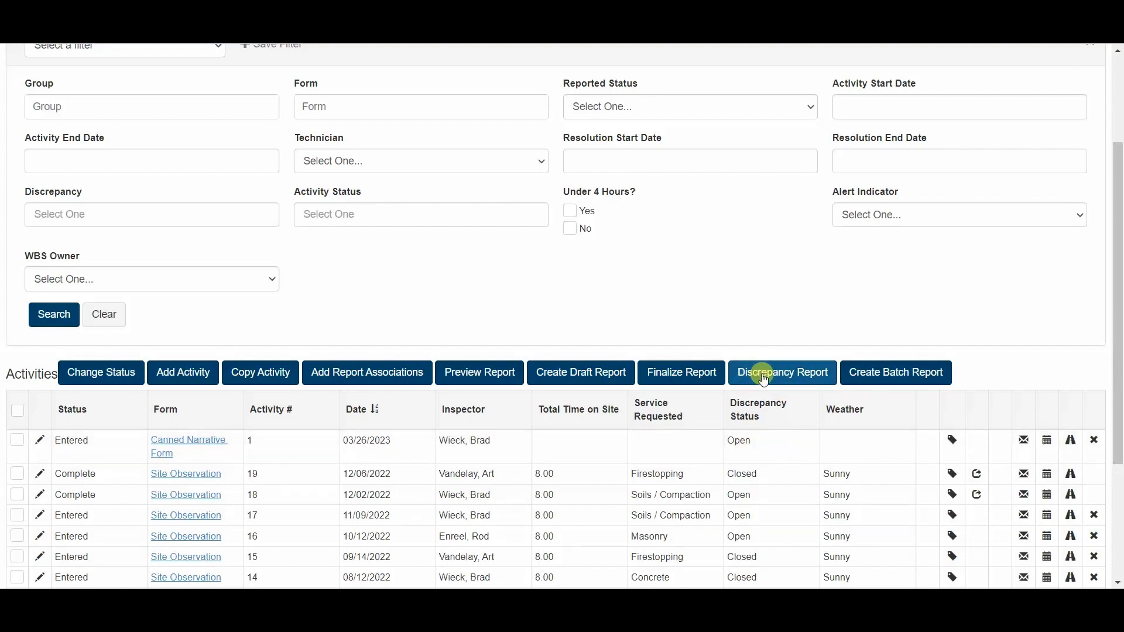
click(786, 379)
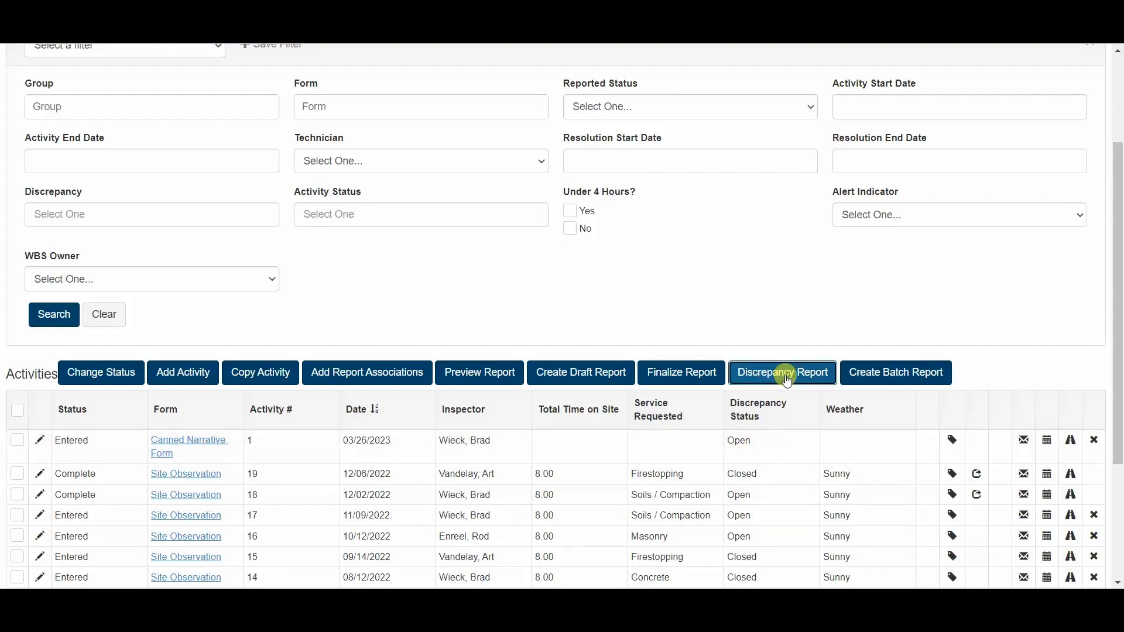
scroll(657, 320, down, 1)
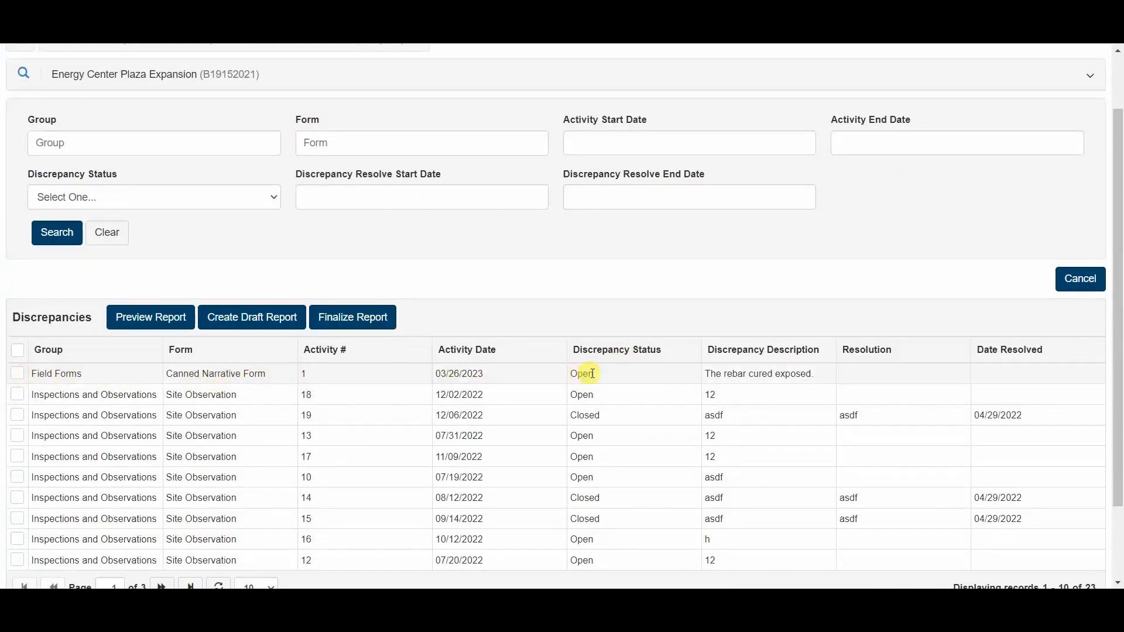
- Select all discrepancies on the current page, preview their report for the Bloomington office, and close the preview
click(16, 351)
click(141, 316)
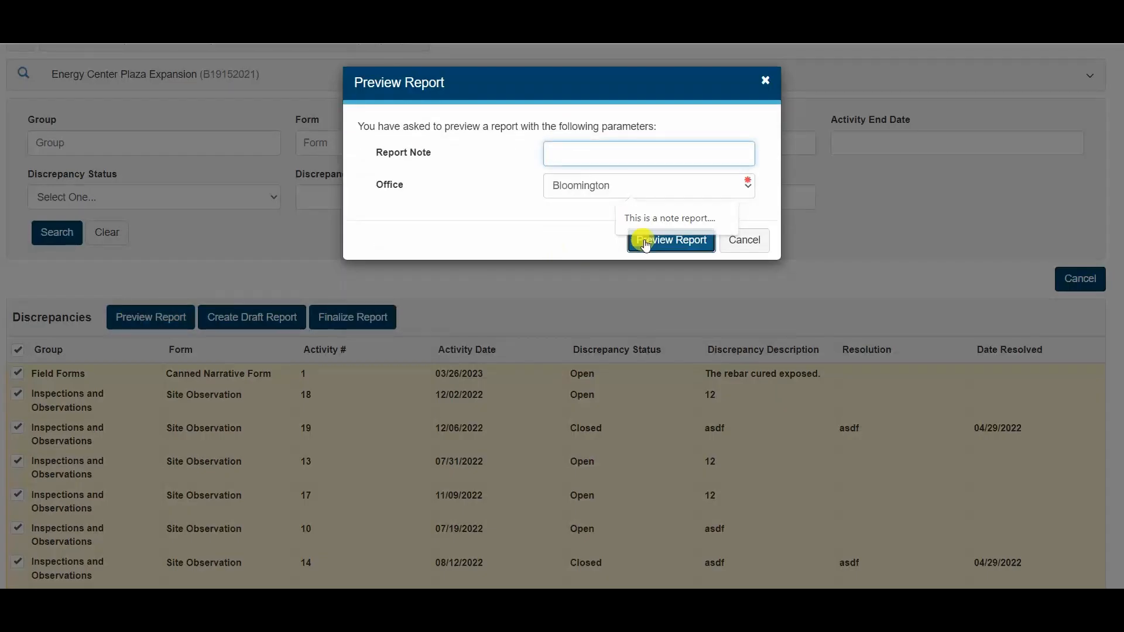
click(645, 242)
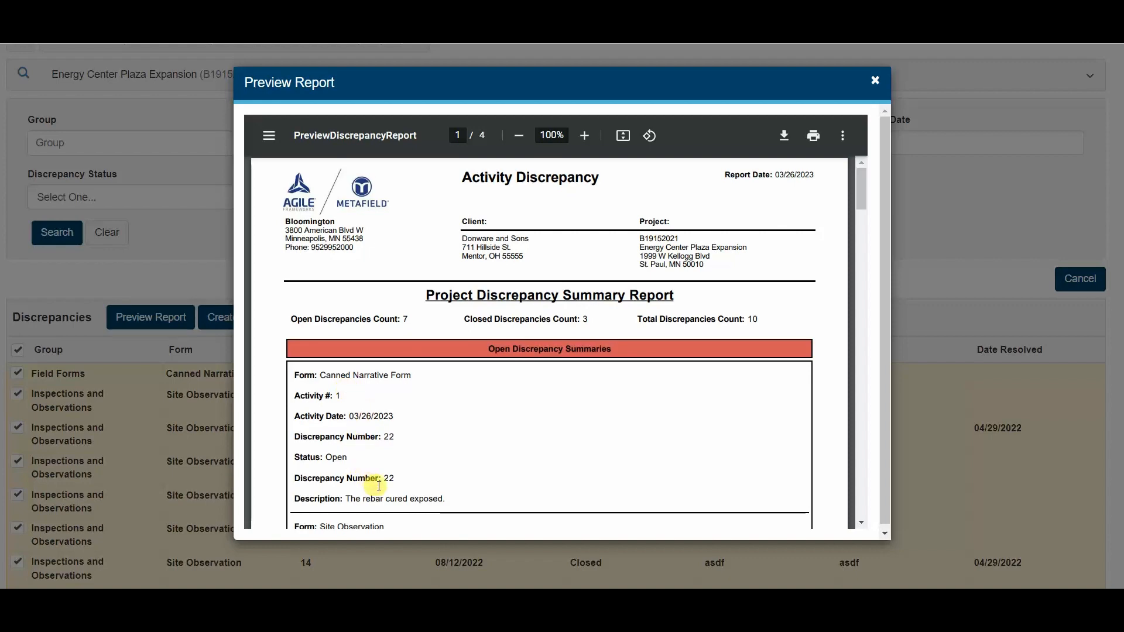
scroll(436, 401, down, 1)
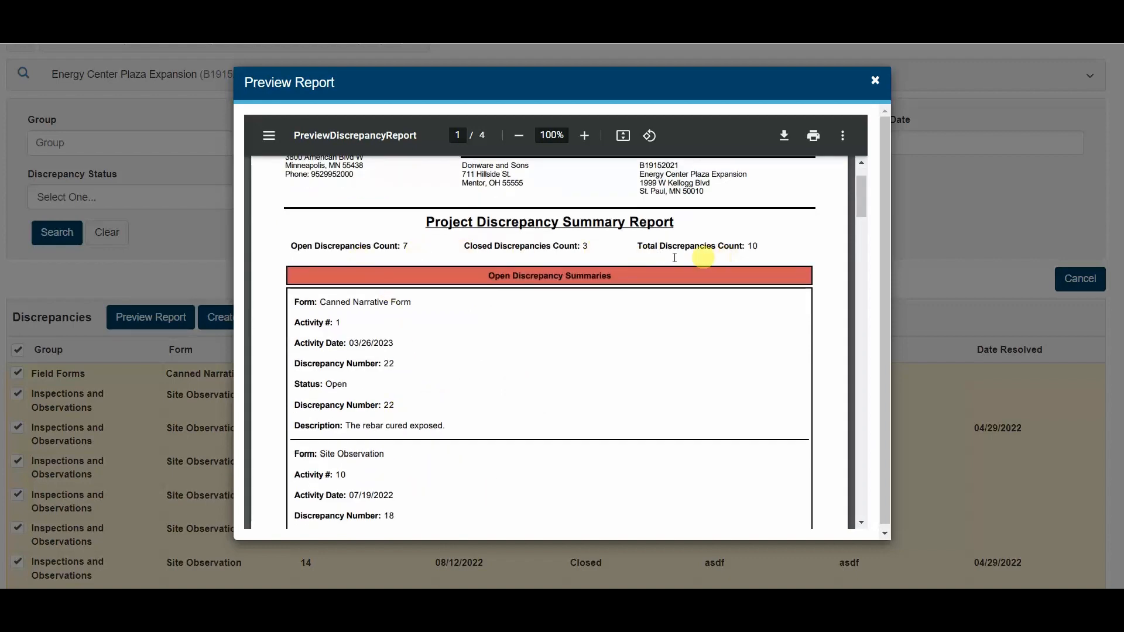
click(875, 80)
- Show more discrepancies per page and preview the discrepancy report for the Bloomington office with no rows selected
scroll(94, 410, down, 3)
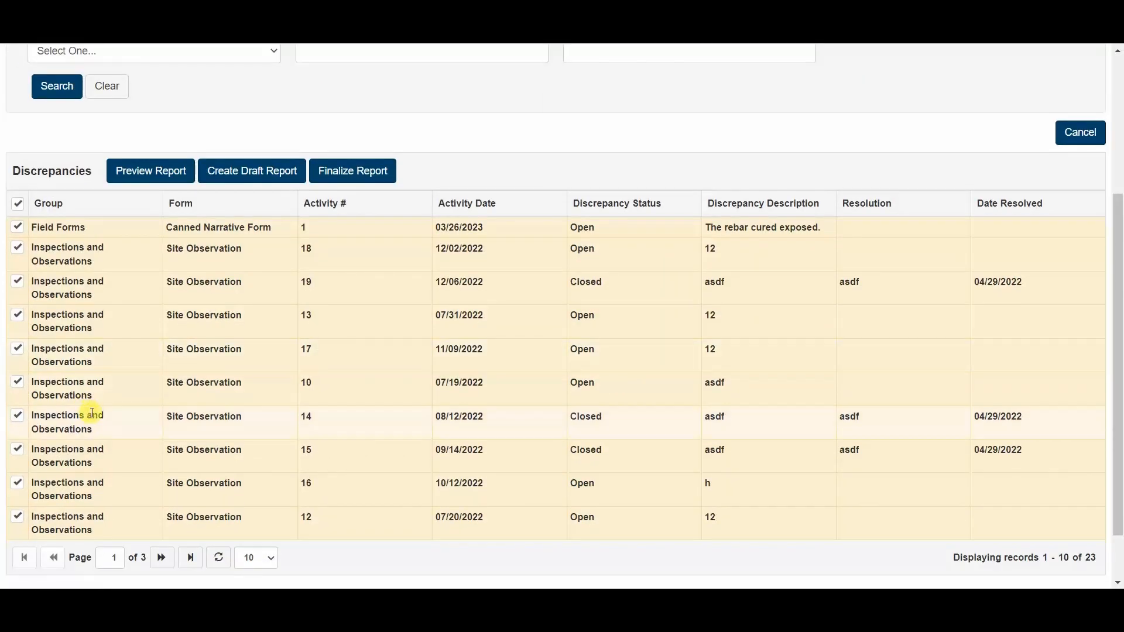
click(255, 491)
click(257, 542)
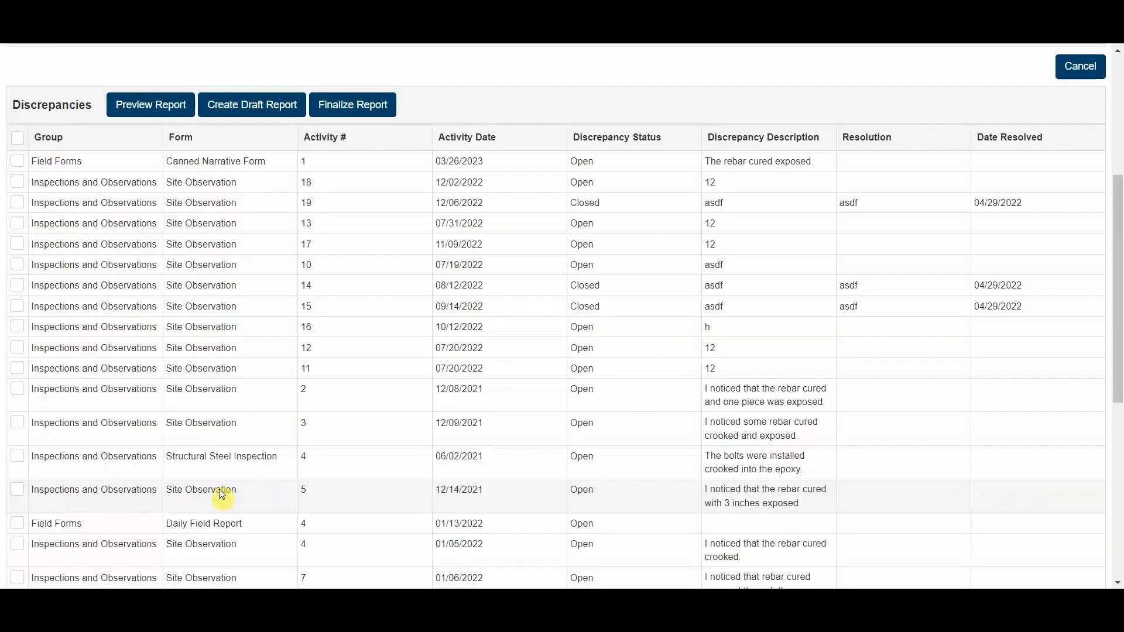
scroll(165, 394, up, 3)
click(143, 252)
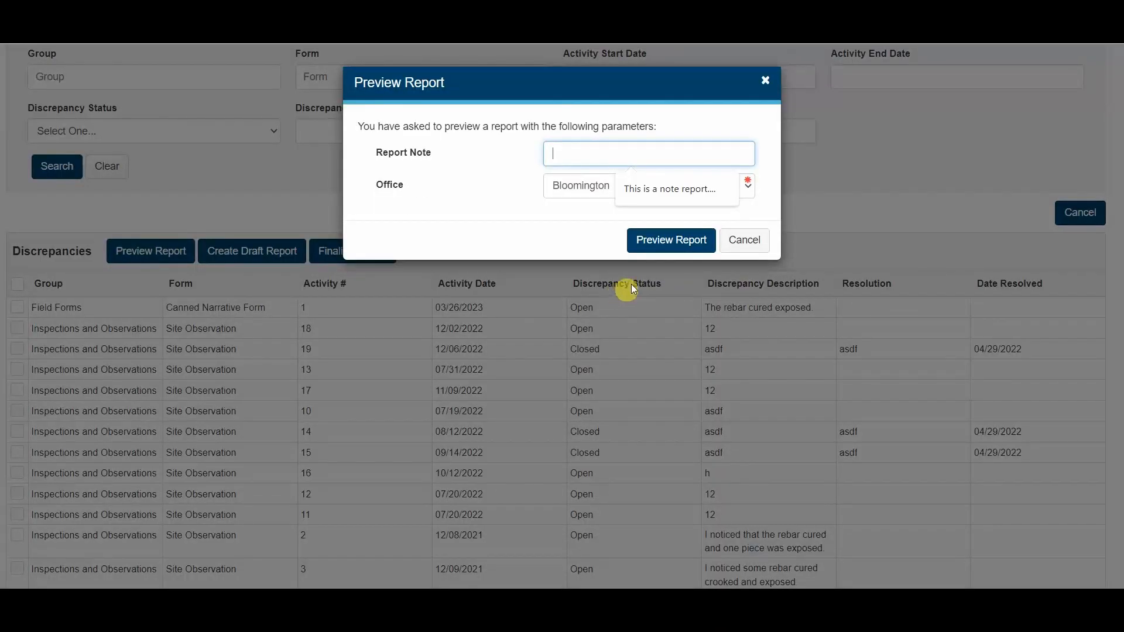
click(635, 239)
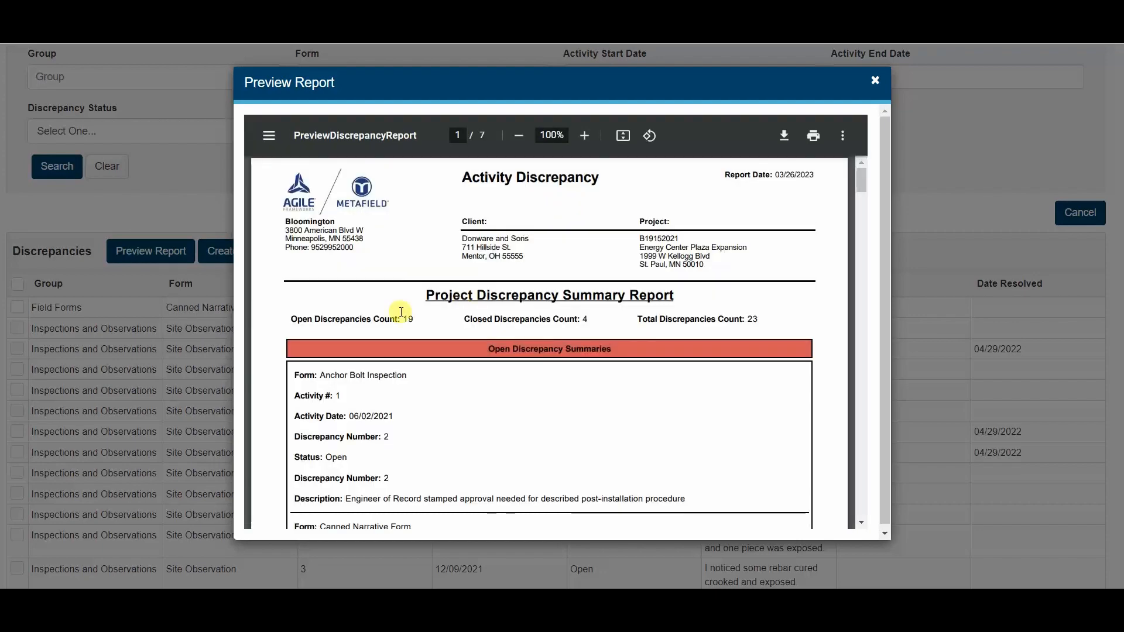
- Examine the discrepancy counts and the Canned Narrative Form entry in the Project Discrepancy Summary Report, and close the preview
scroll(363, 321, down, 3)
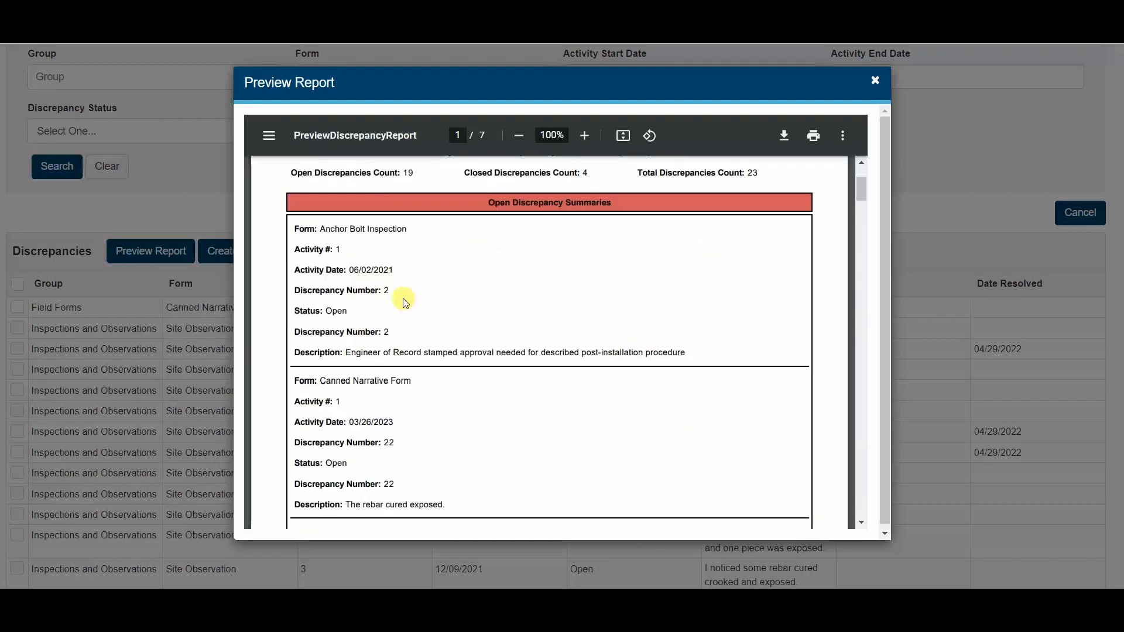
scroll(401, 316, up, 1)
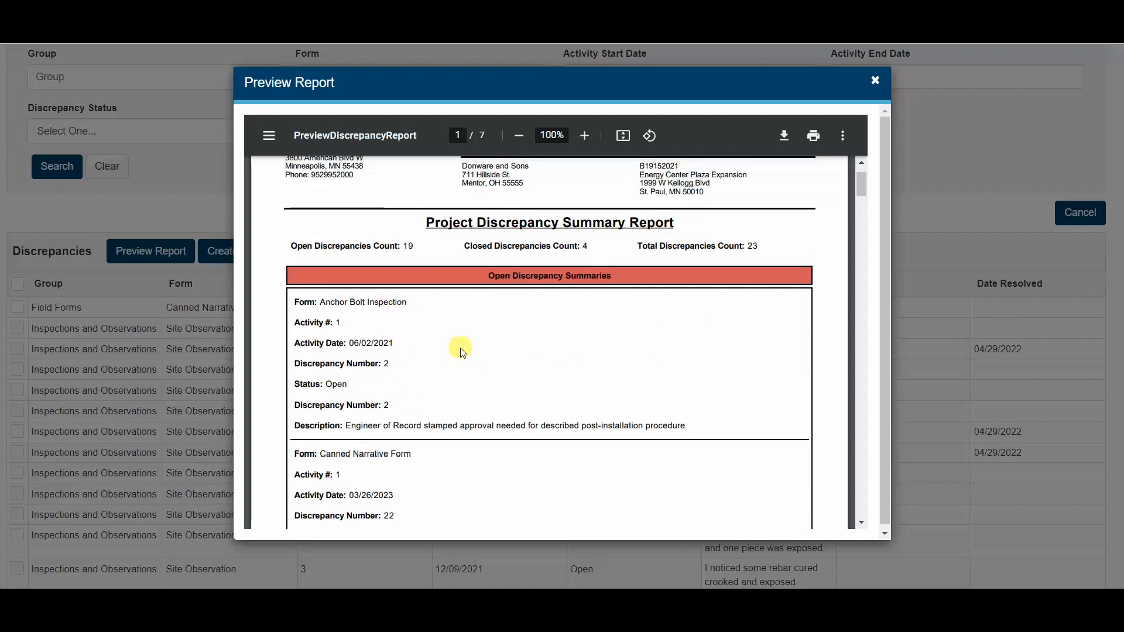
scroll(376, 430, down, 3)
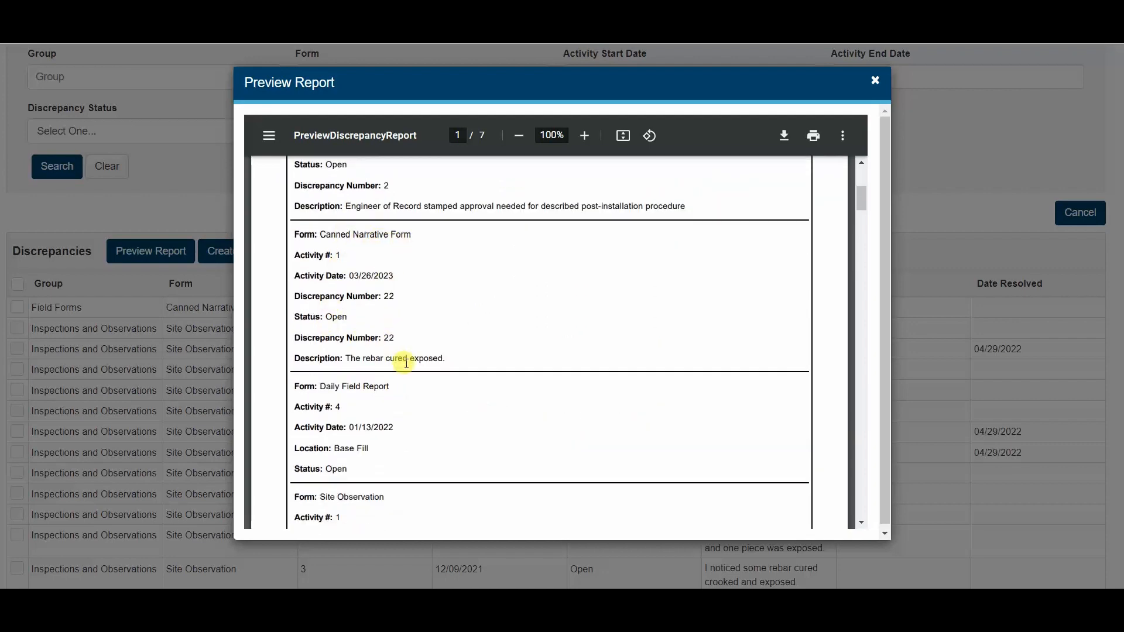
scroll(469, 321, up, 3)
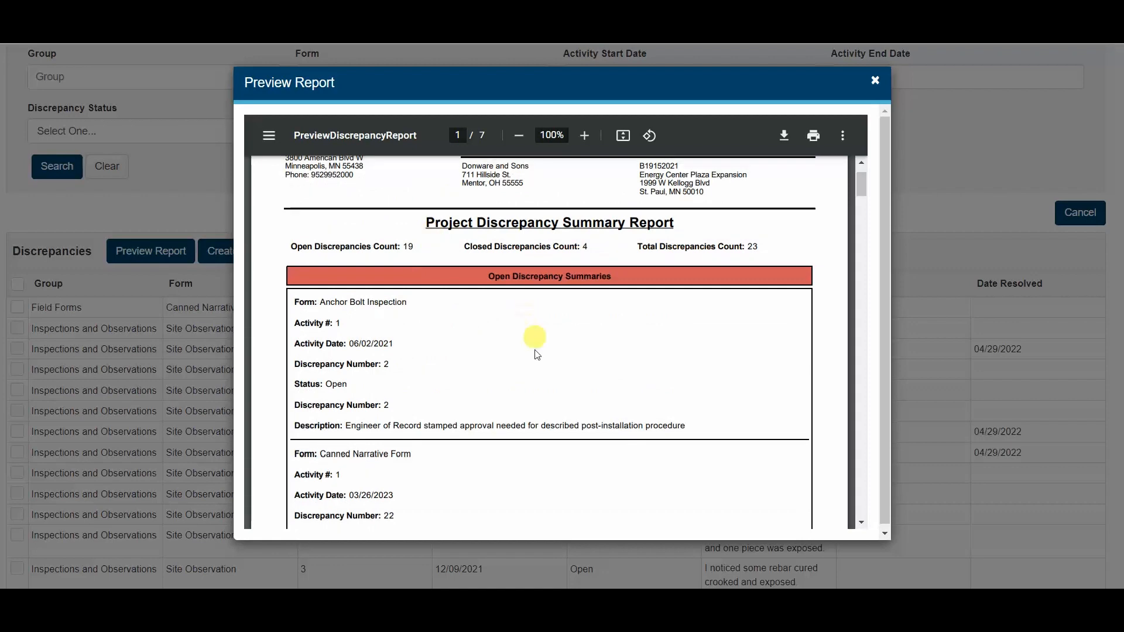
scroll(534, 357, down, 2)
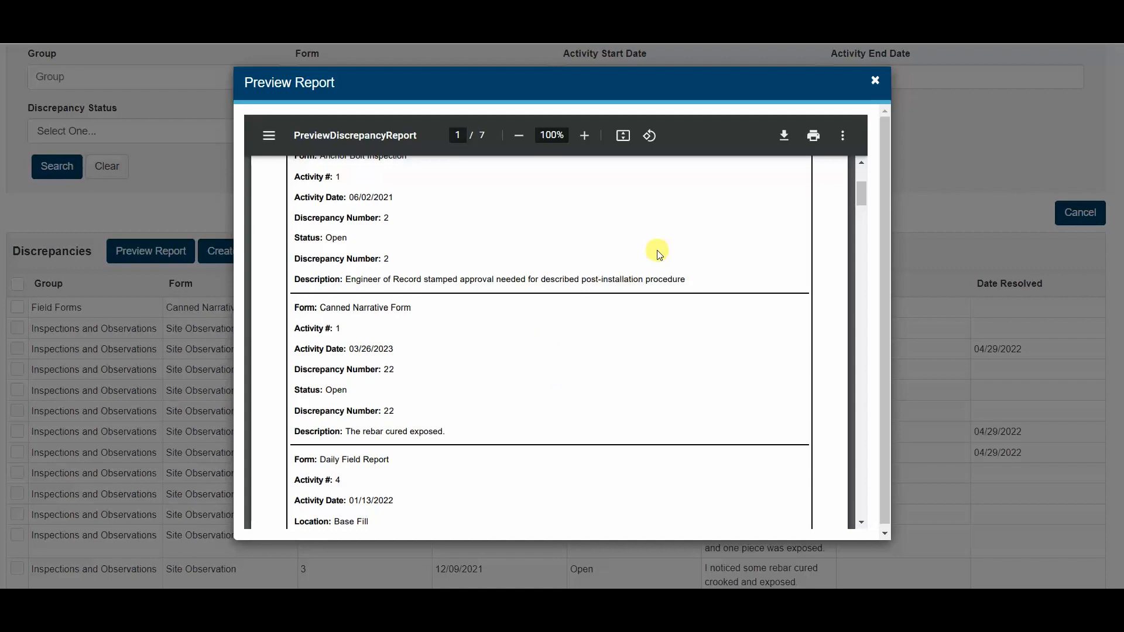
scroll(659, 253, up, 3)
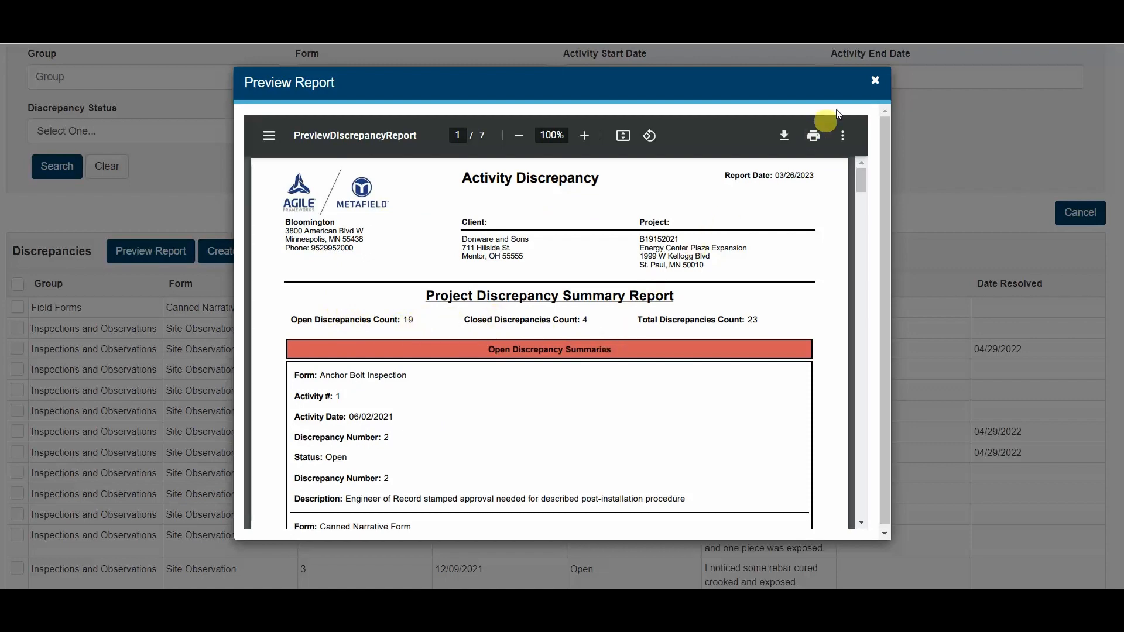
click(875, 79)
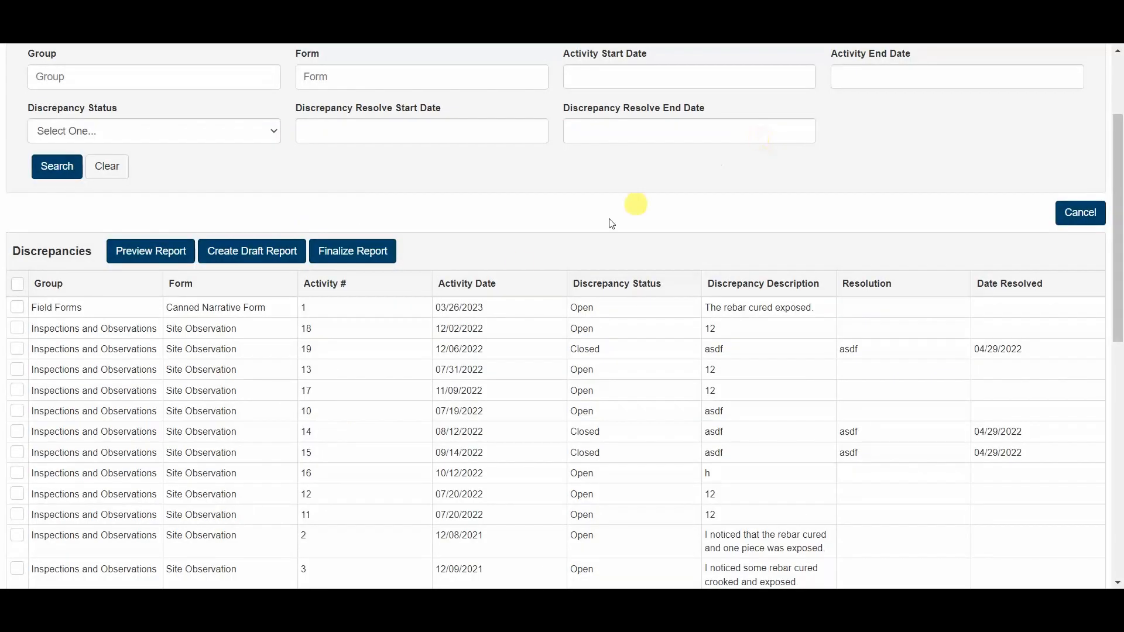
- Return to MetaField Home and open the Canned Narrative Form in the Form Designer from the Administration activity forms
scroll(329, 345, up, 3)
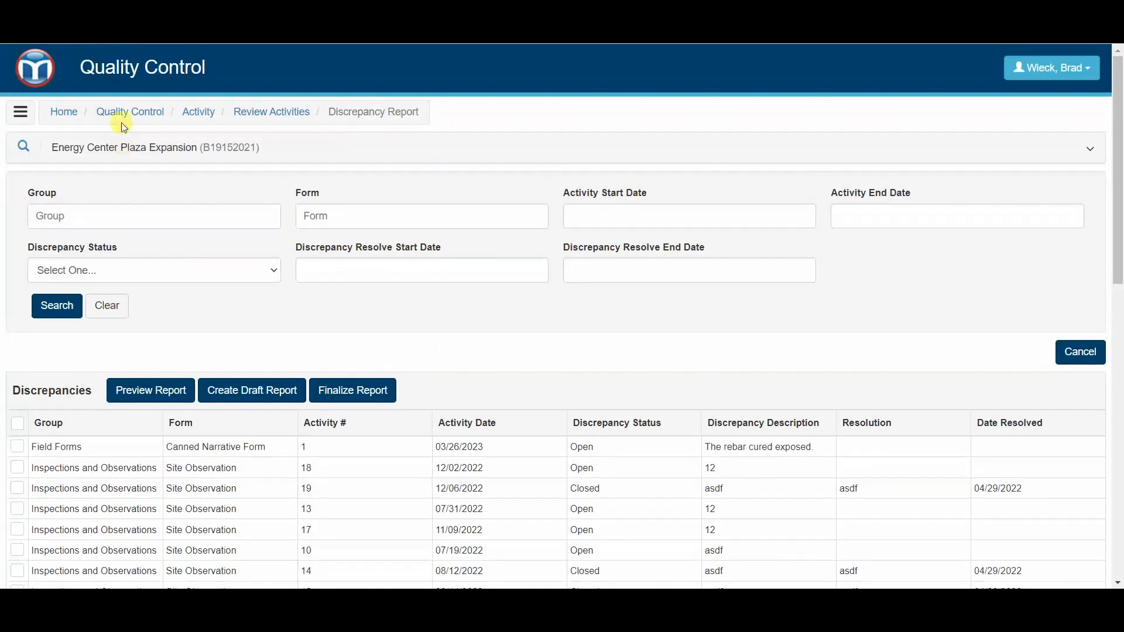
click(47, 76)
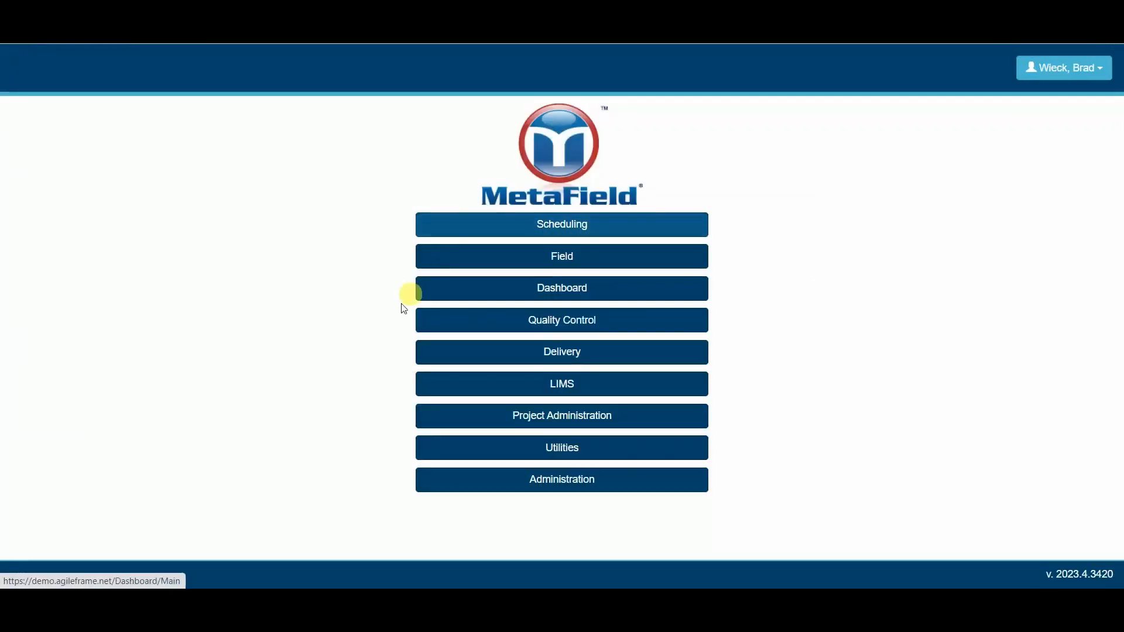
click(518, 485)
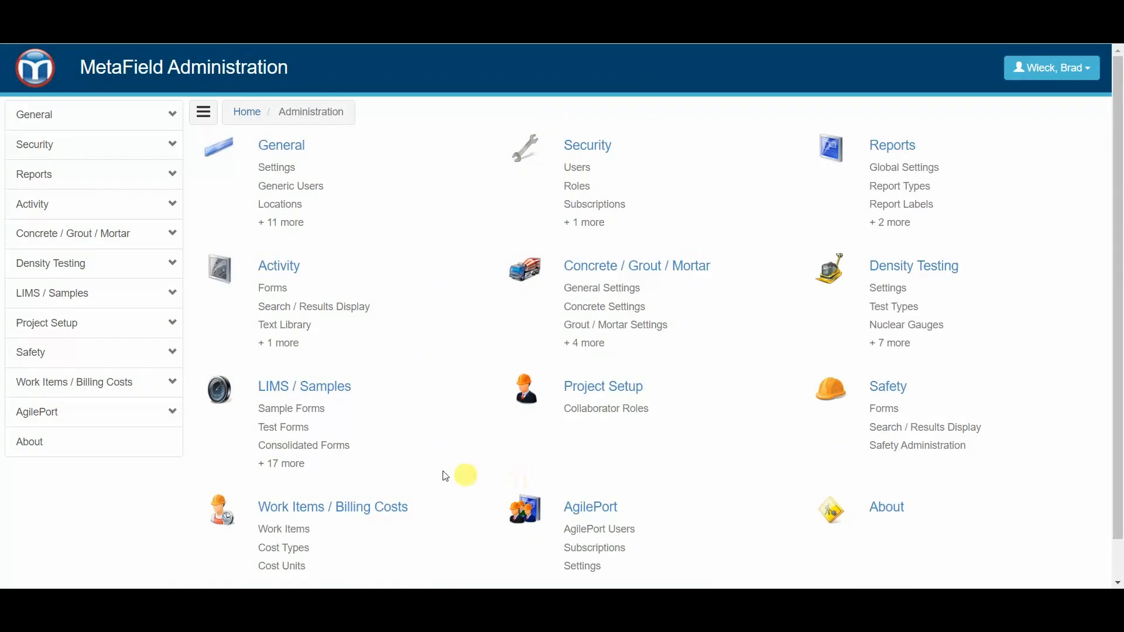
click(58, 205)
click(88, 238)
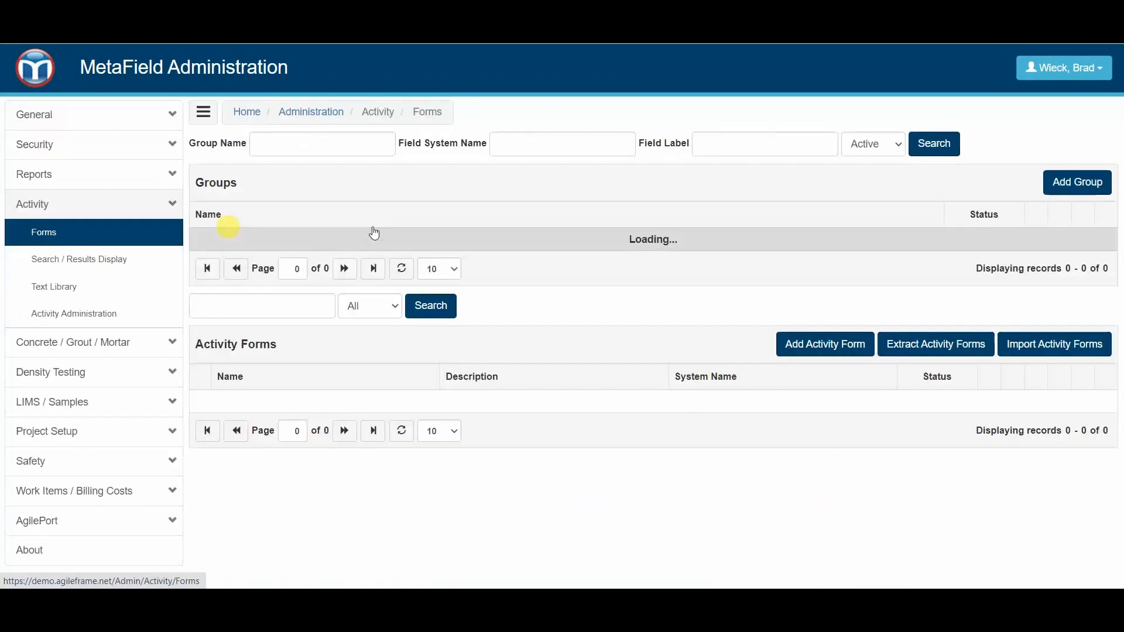
scroll(408, 261, down, 1)
scroll(408, 262, down, 4)
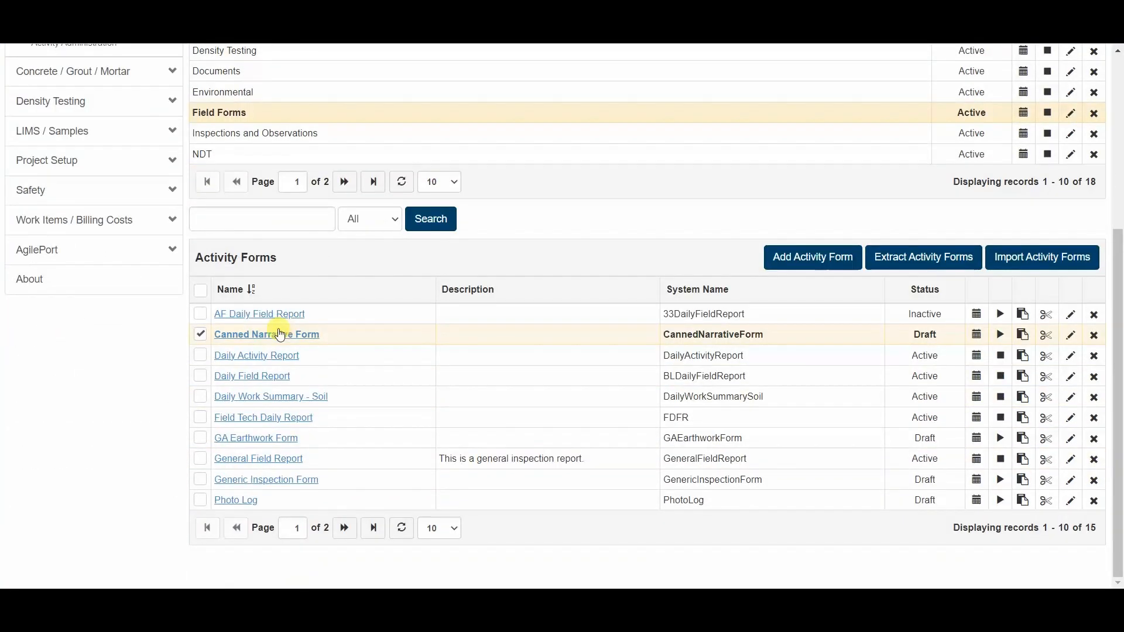
click(269, 337)
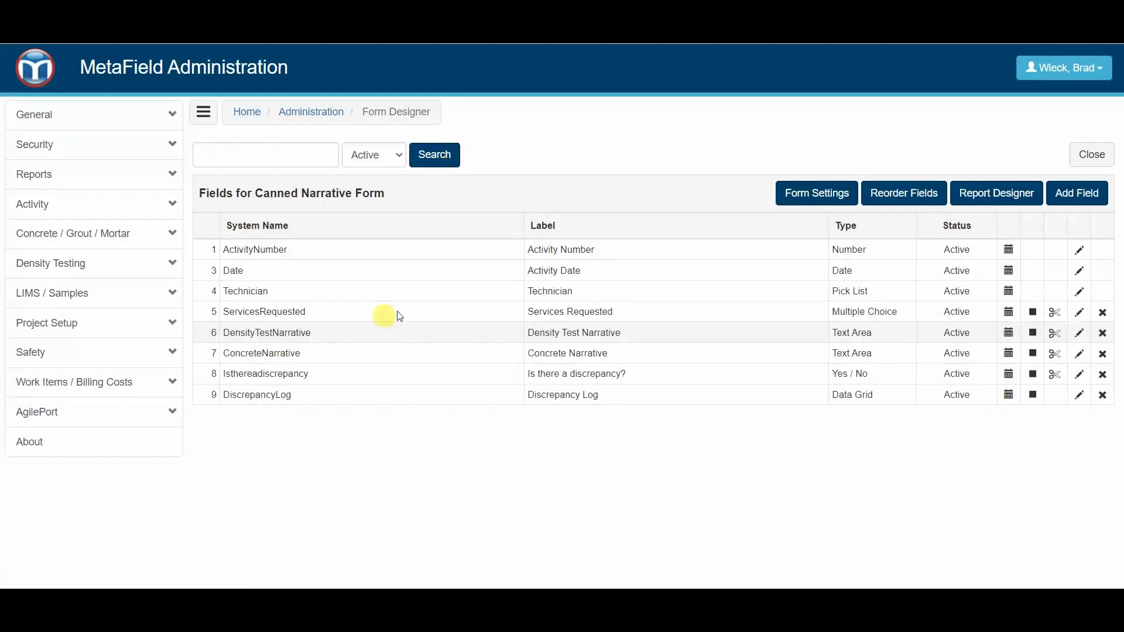
- Start a new field in the Discrepancy Log data grid with the label Resolution Date and the type Date
click(482, 394)
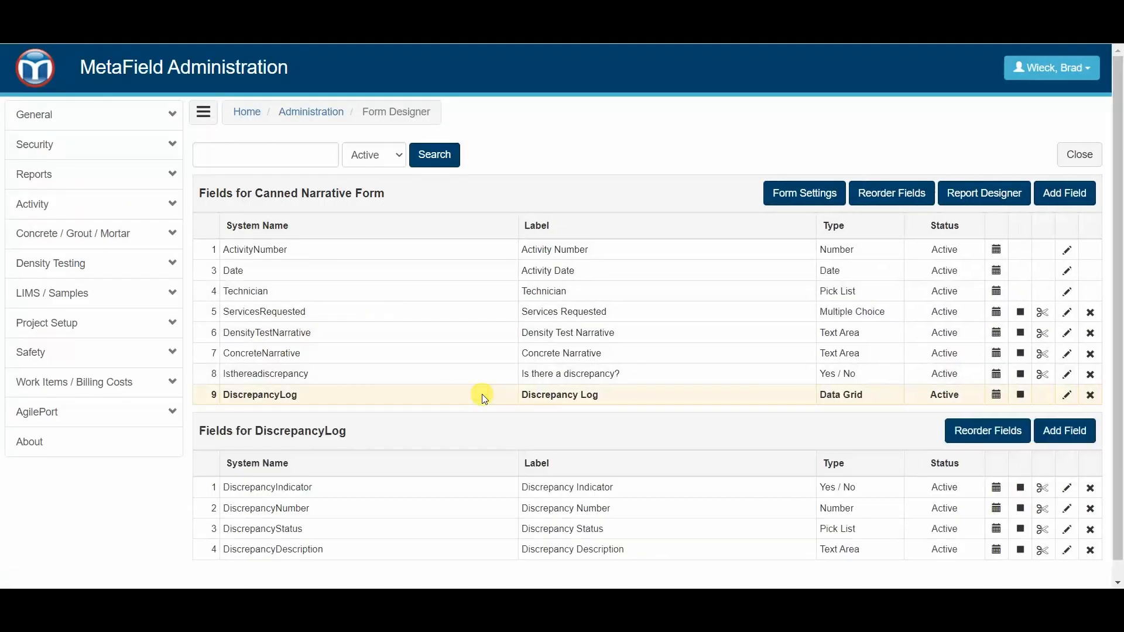
scroll(684, 363, down, 1)
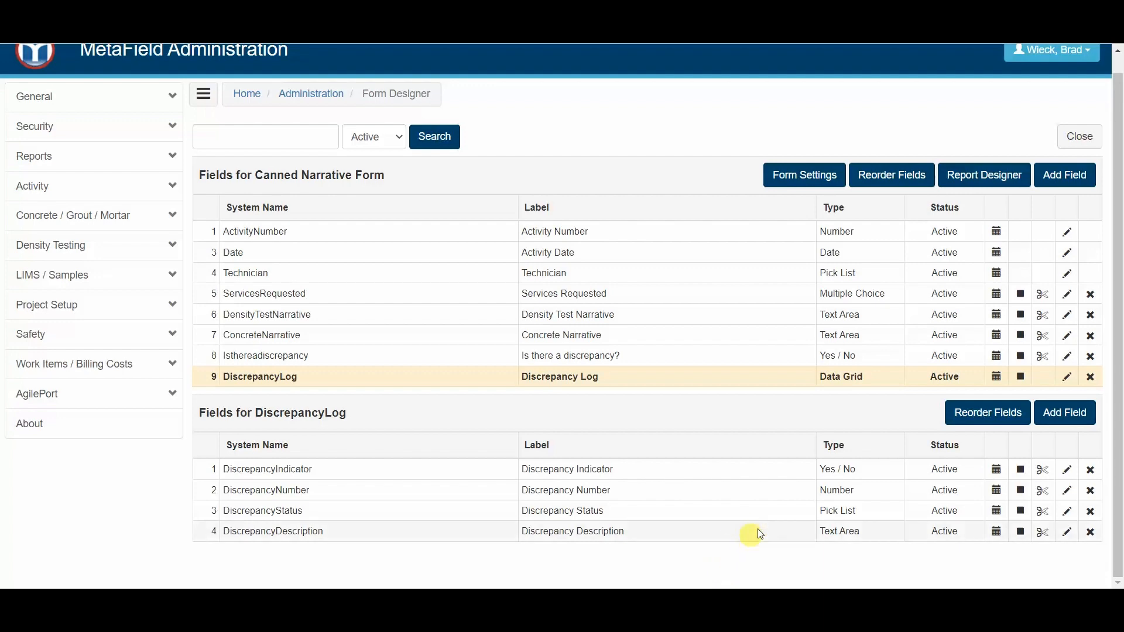
click(1050, 414)
click(518, 186)
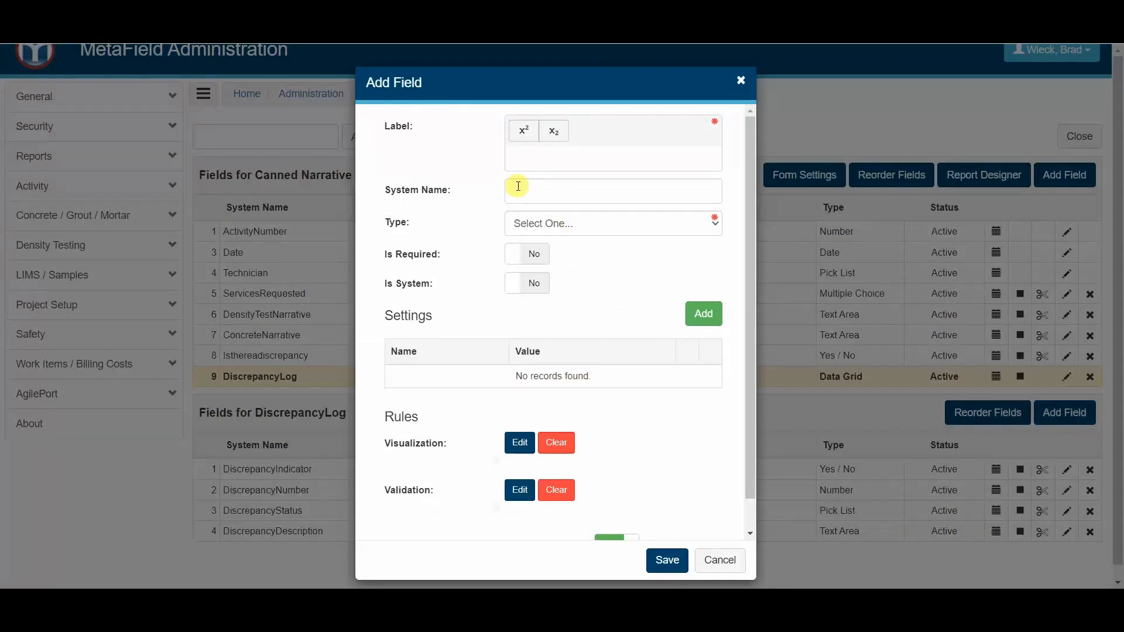
text(Resolution Date)
click(536, 219)
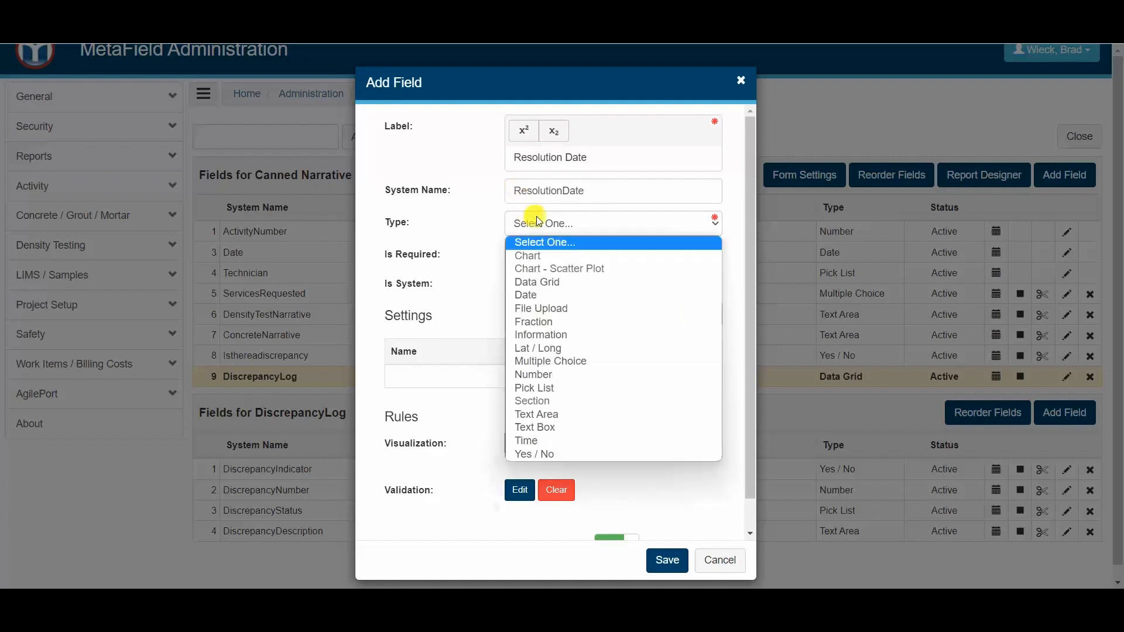
click(556, 295)
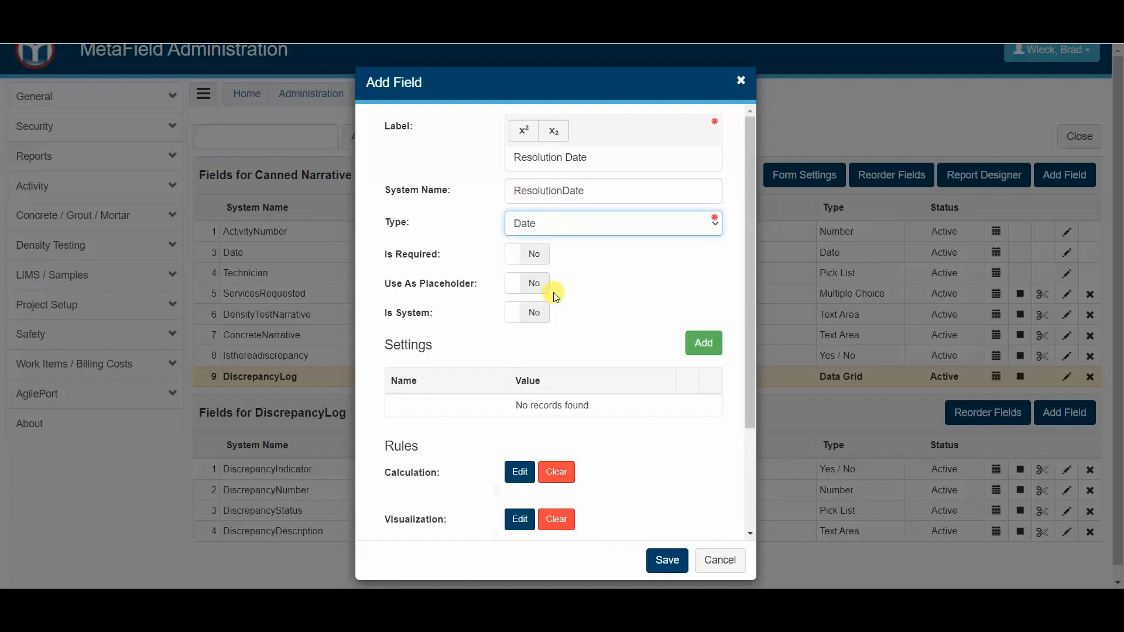
- Begin a visualization rule for the Resolution Date field using the CONTAIN function with DiscrepancyStatus as its field
scroll(533, 389, down, 1)
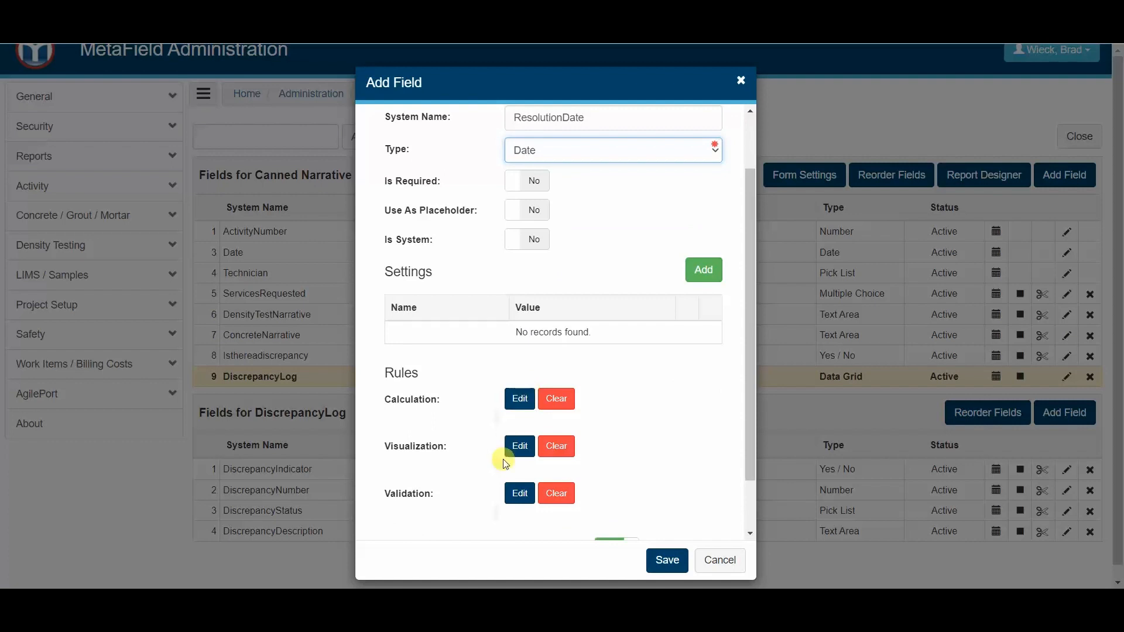
scroll(536, 359, up, 1)
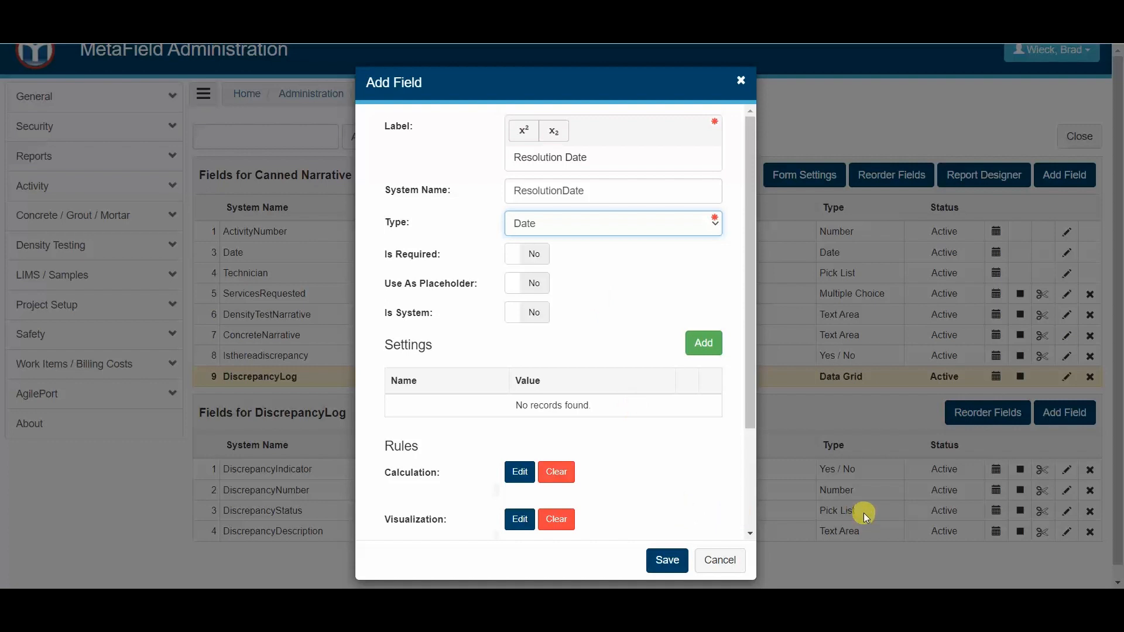
scroll(462, 461, down, 1)
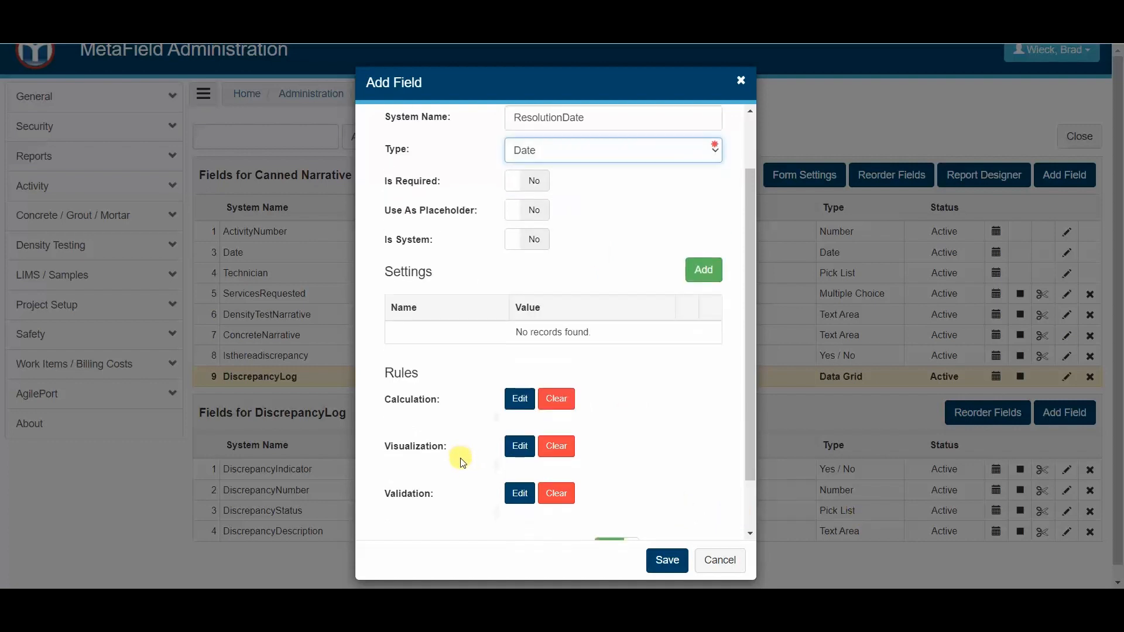
click(515, 451)
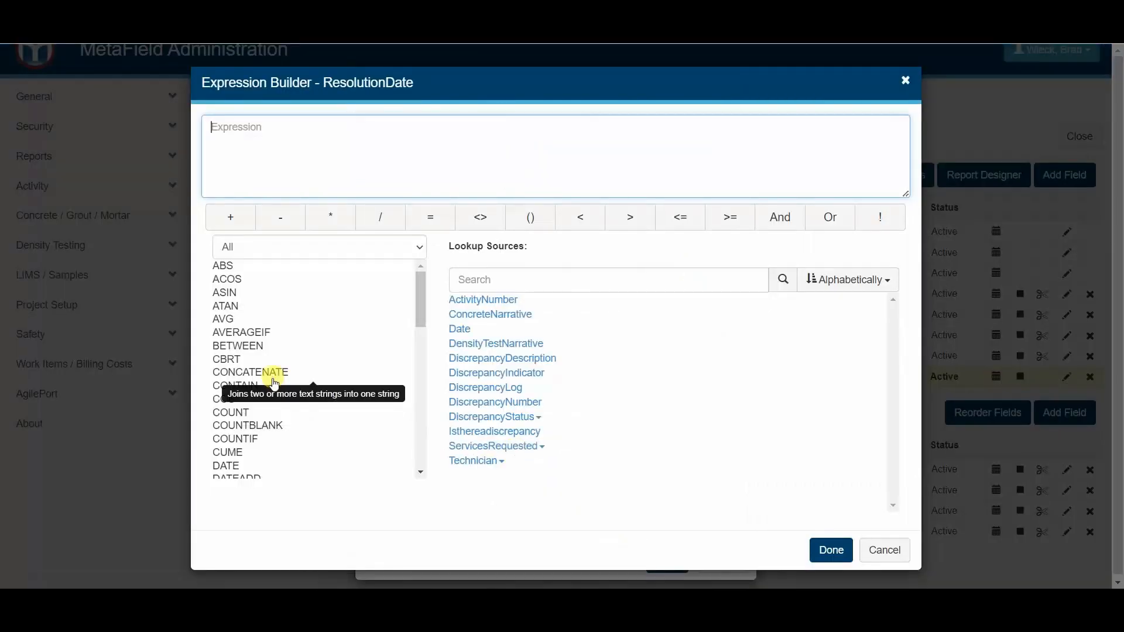
double_click(237, 387)
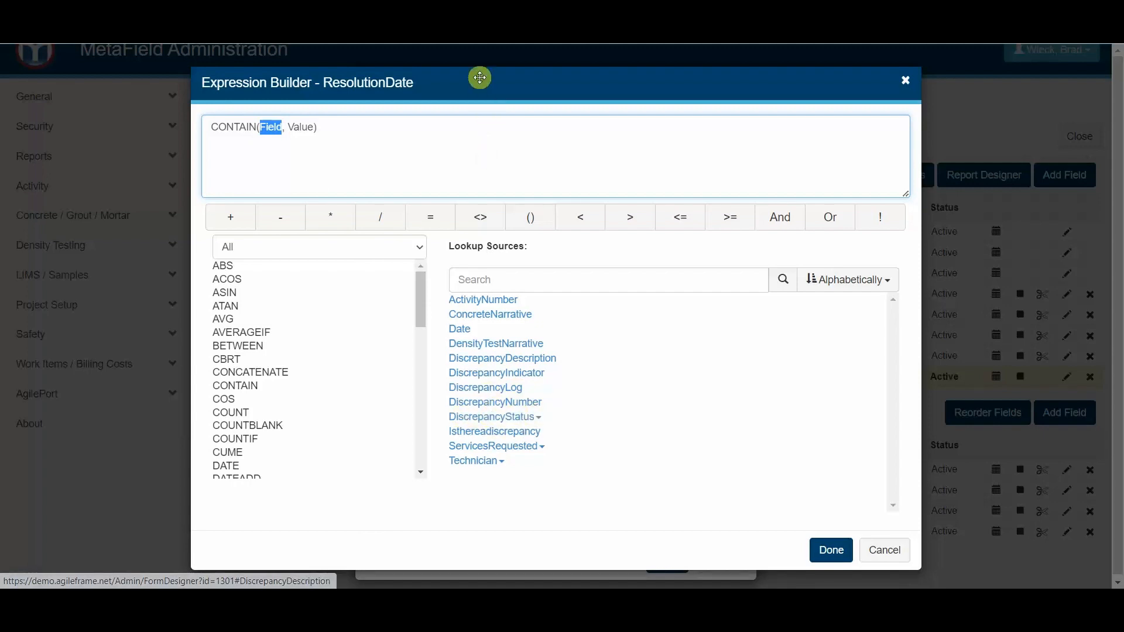
drag(479, 78, 635, 82)
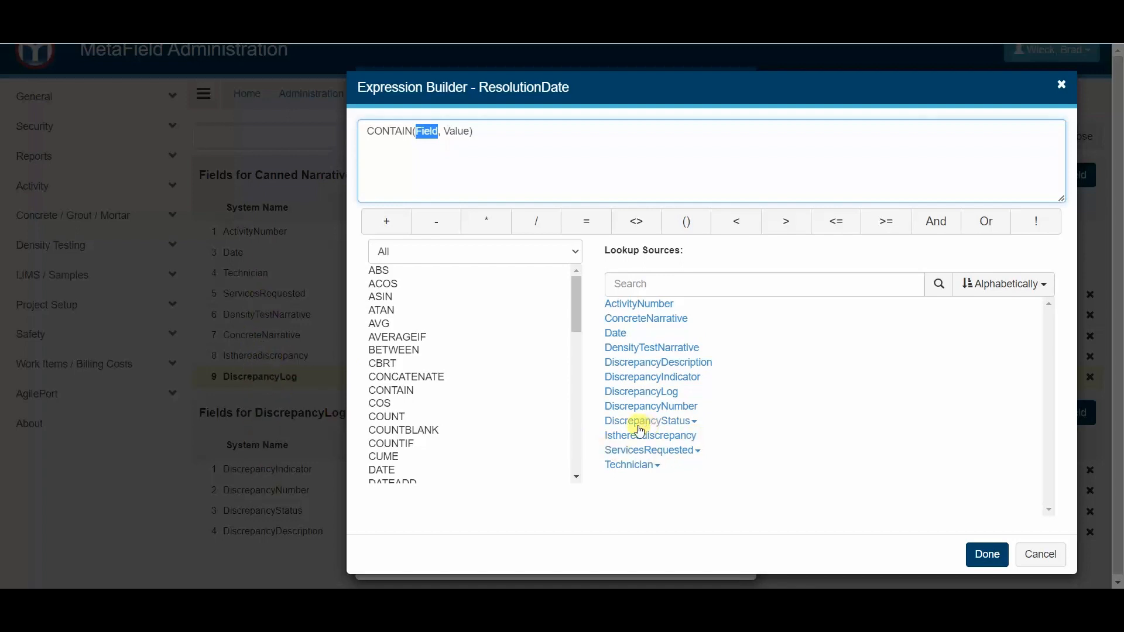
click(694, 422)
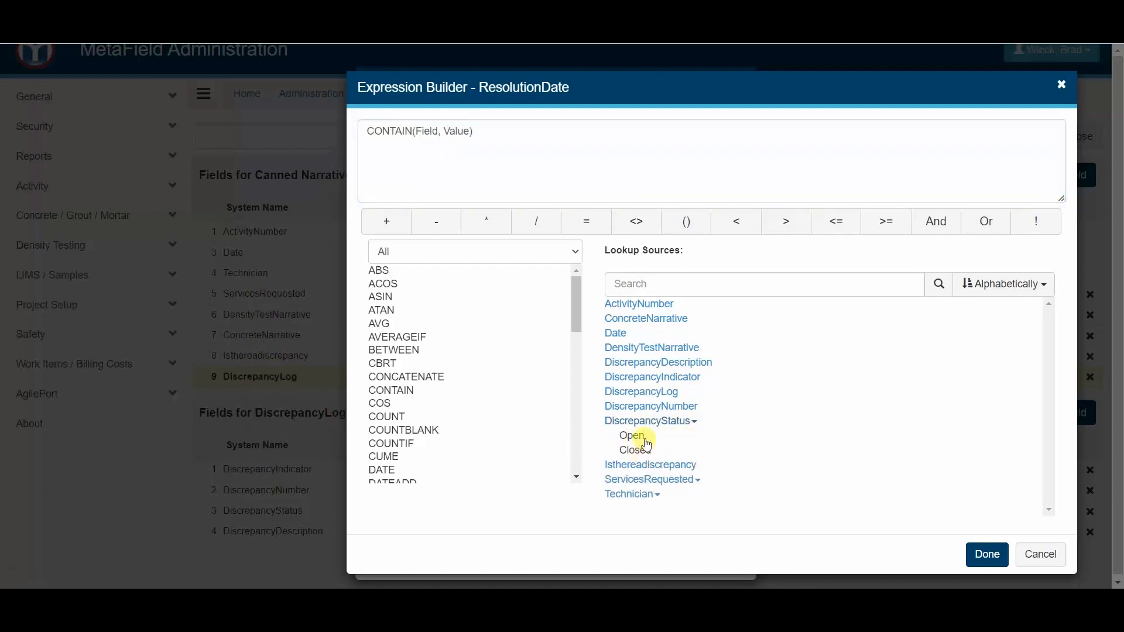
double_click(427, 130)
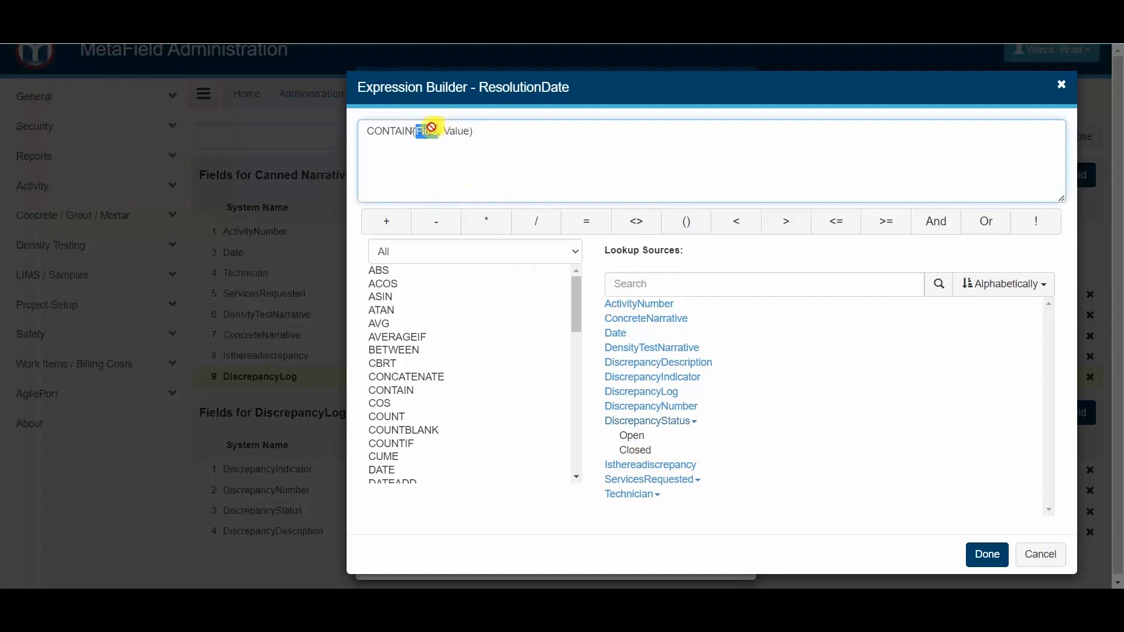
click(659, 422)
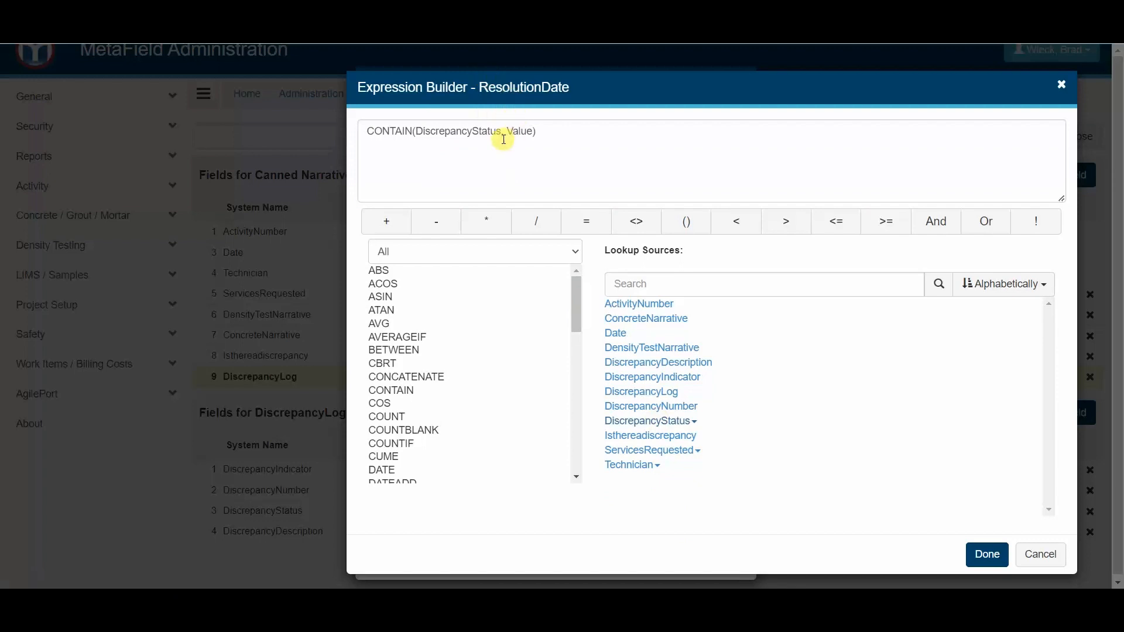
- Set the CONTAIN function's value to the "Closed" option of DiscrepancyStatus and accept the visualization expression
double_click(520, 131)
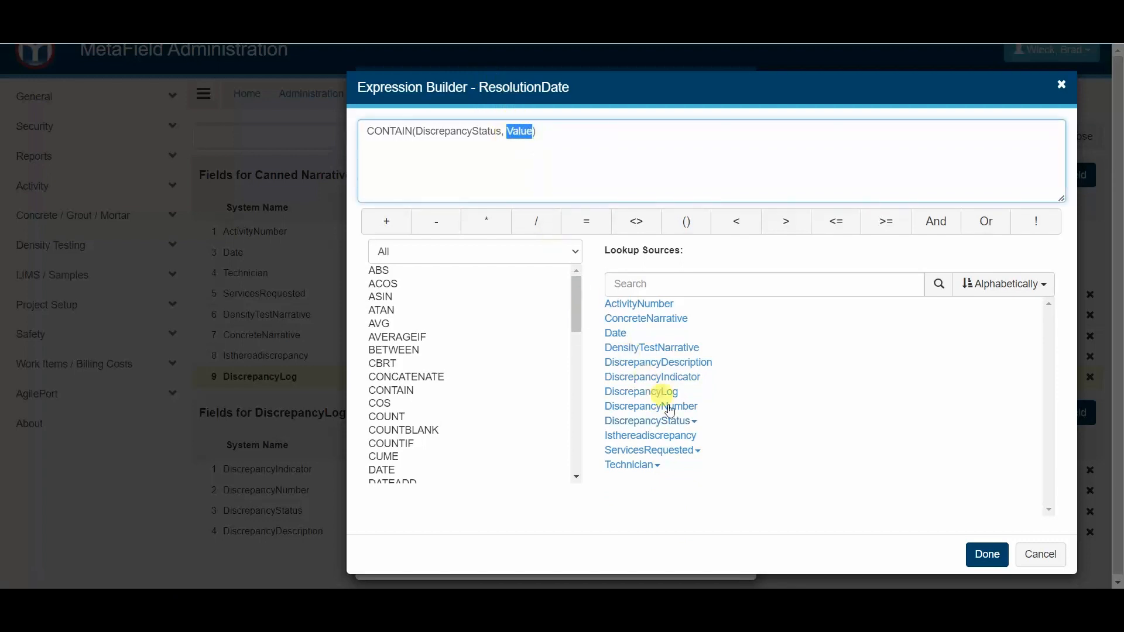
click(695, 424)
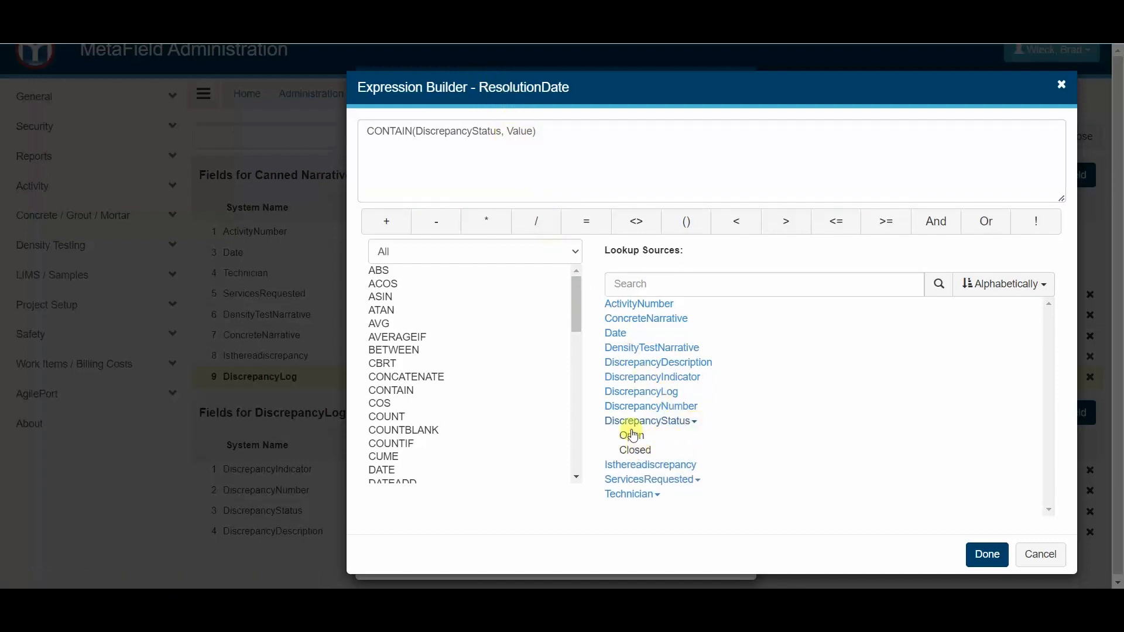
double_click(641, 453)
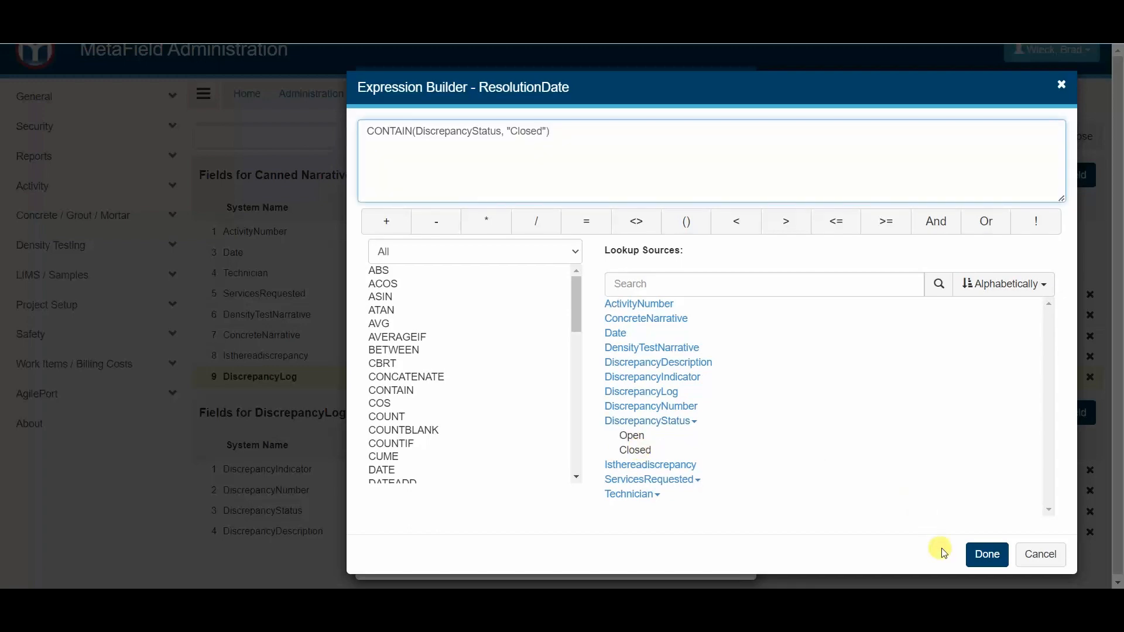
click(987, 555)
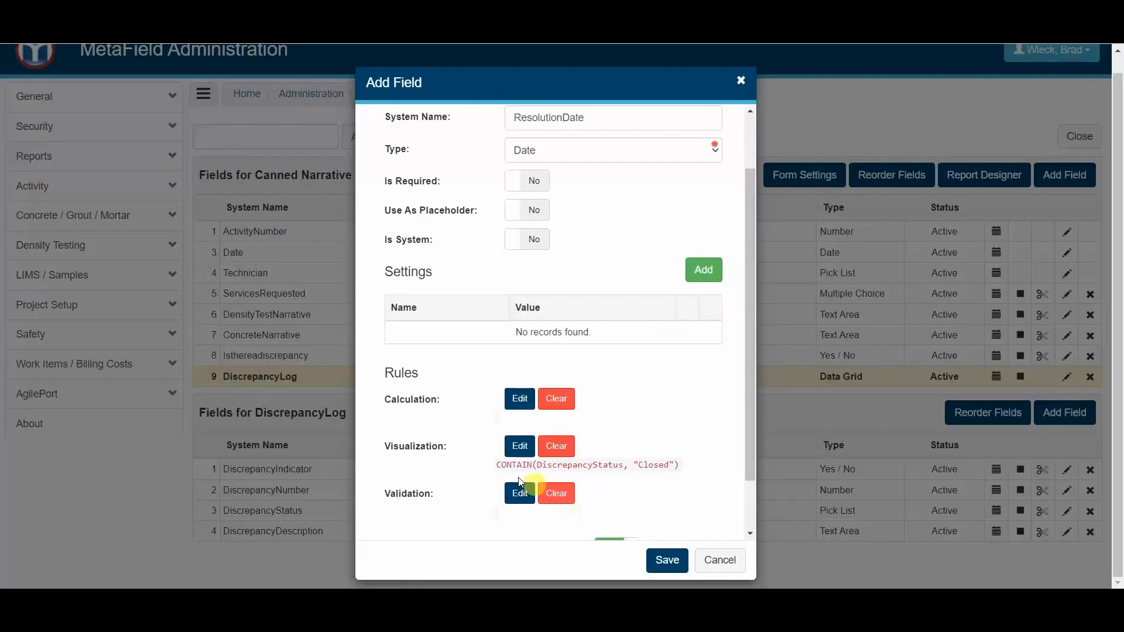
- Copy the Resolution Date field's full visualization expression for reuse and save the new field
click(522, 446)
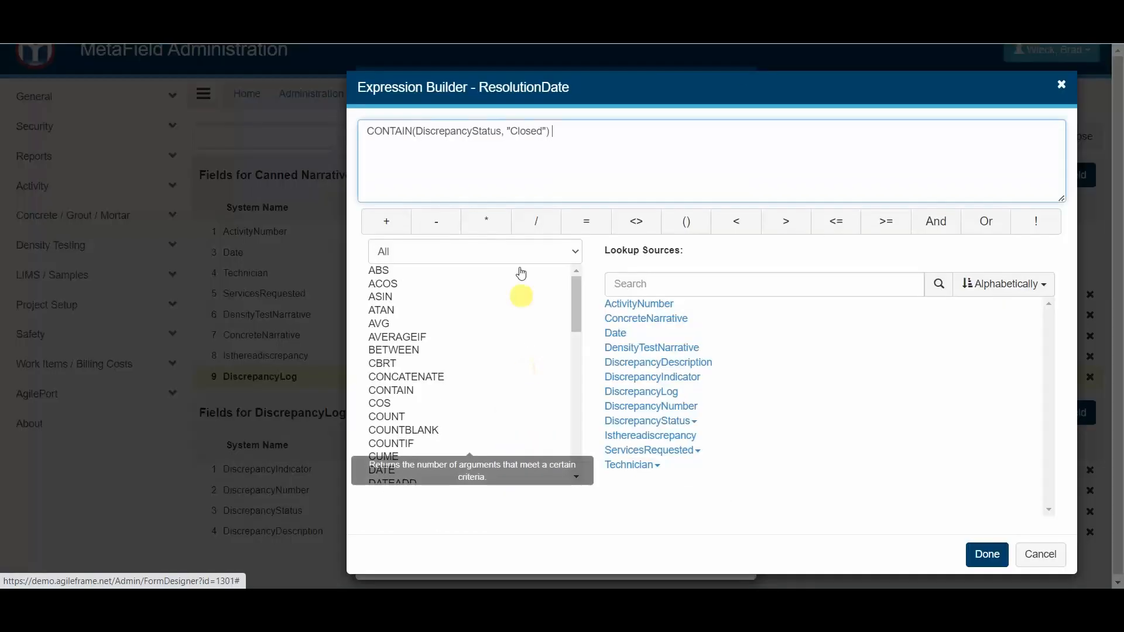
drag(615, 139, 361, 132)
key(ctrl+c)
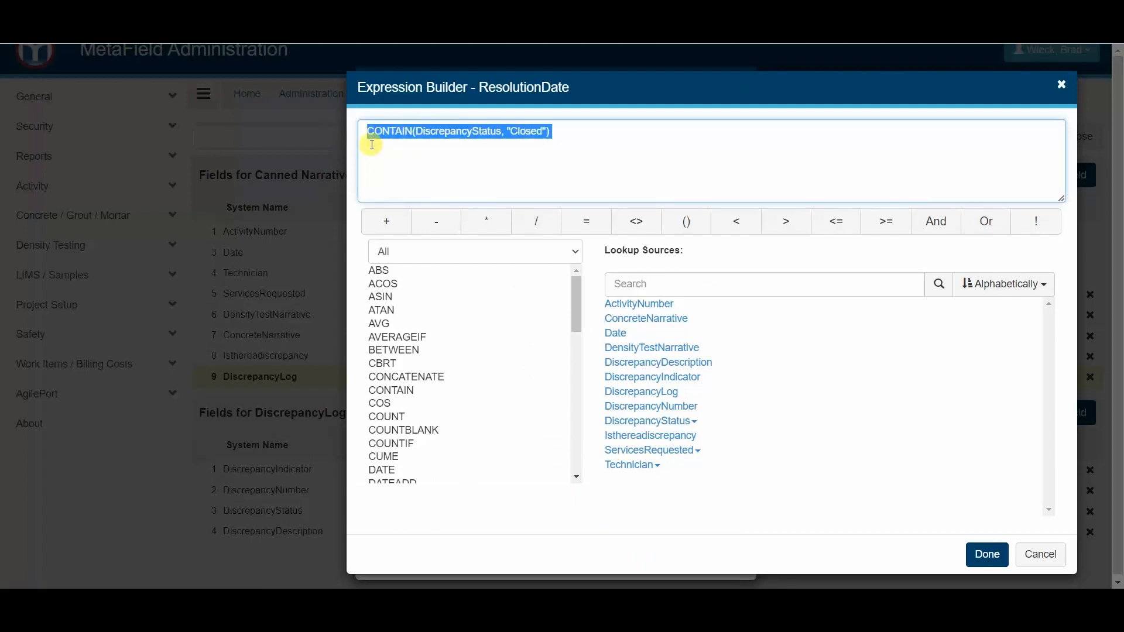
click(989, 556)
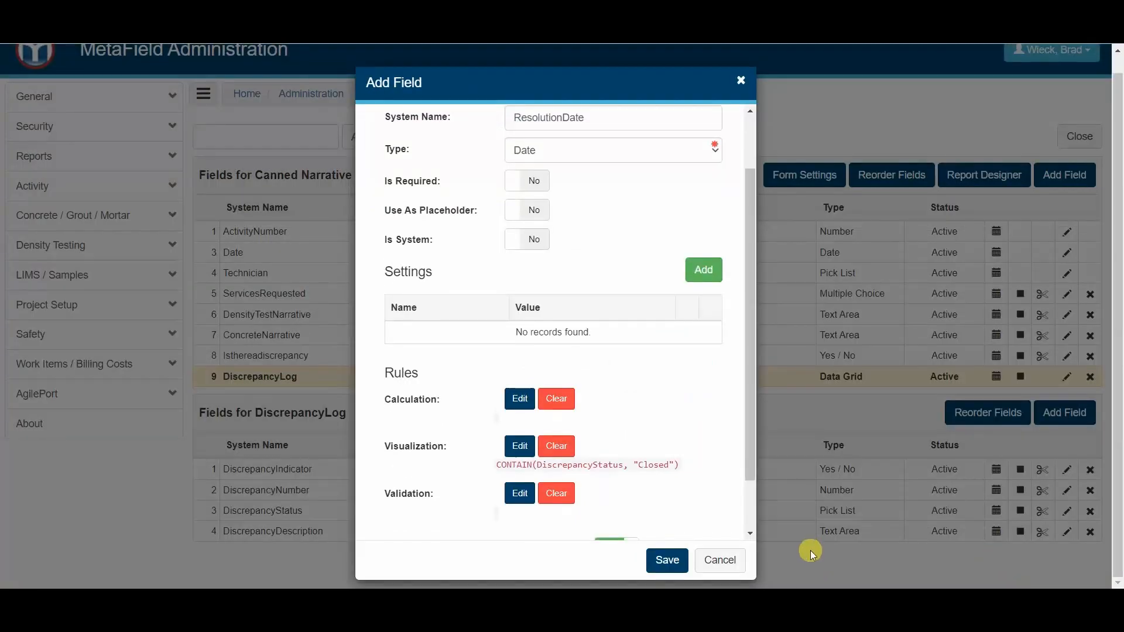
click(671, 559)
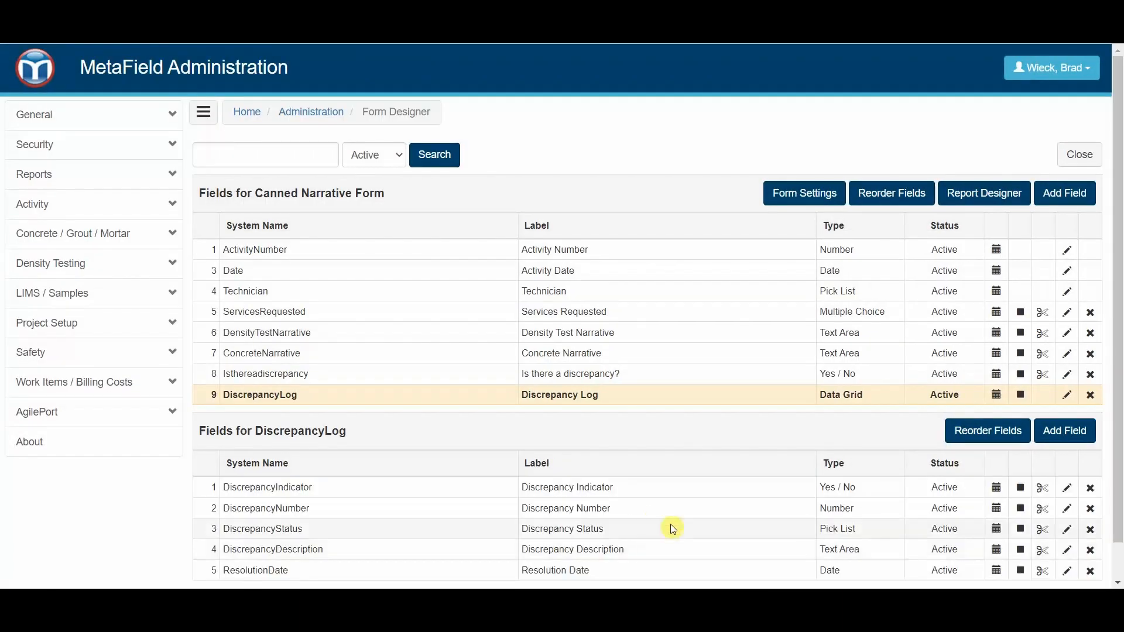
scroll(556, 533, down, 1)
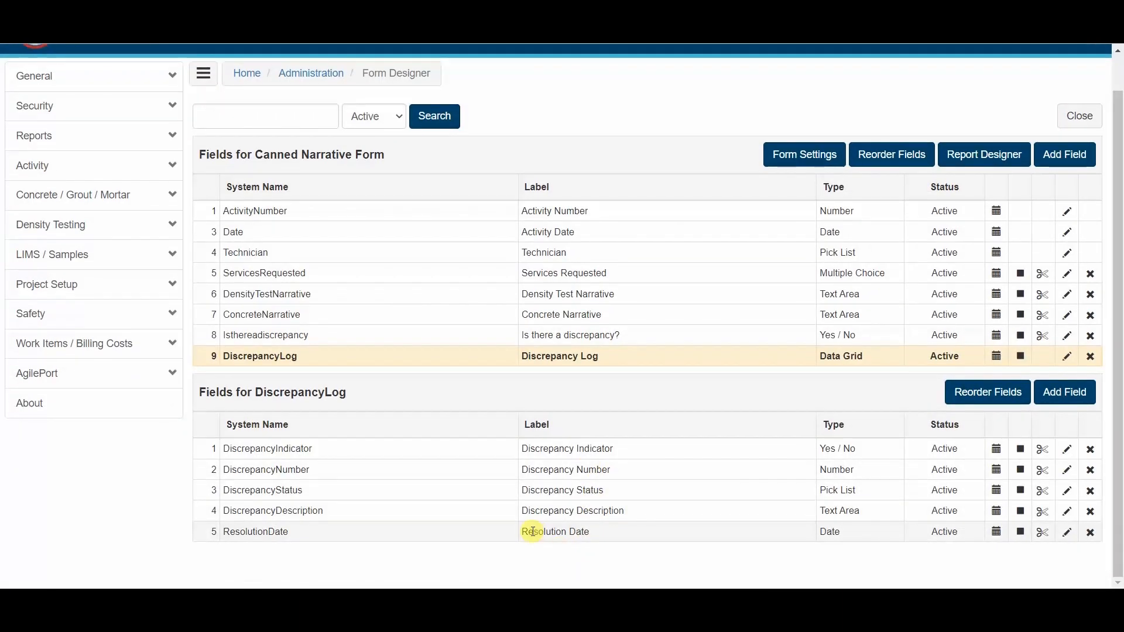
click(1066, 532)
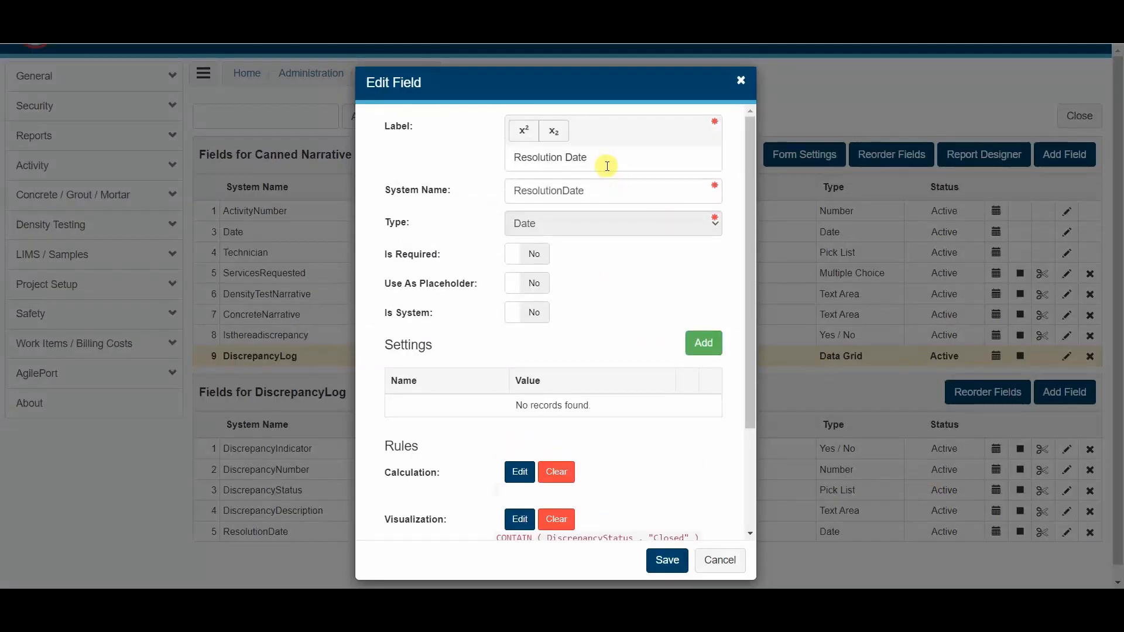
click(720, 560)
- Start another Discrepancy Log field with the label Resolution Technician and the type Pick List
click(1064, 392)
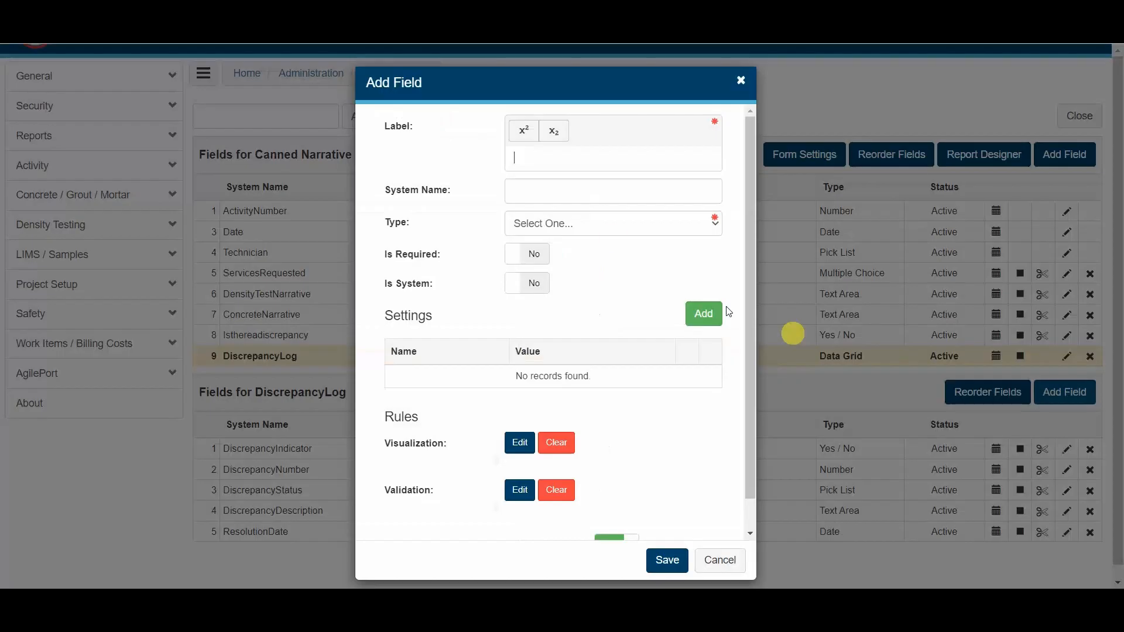
text(Resolution Technician)
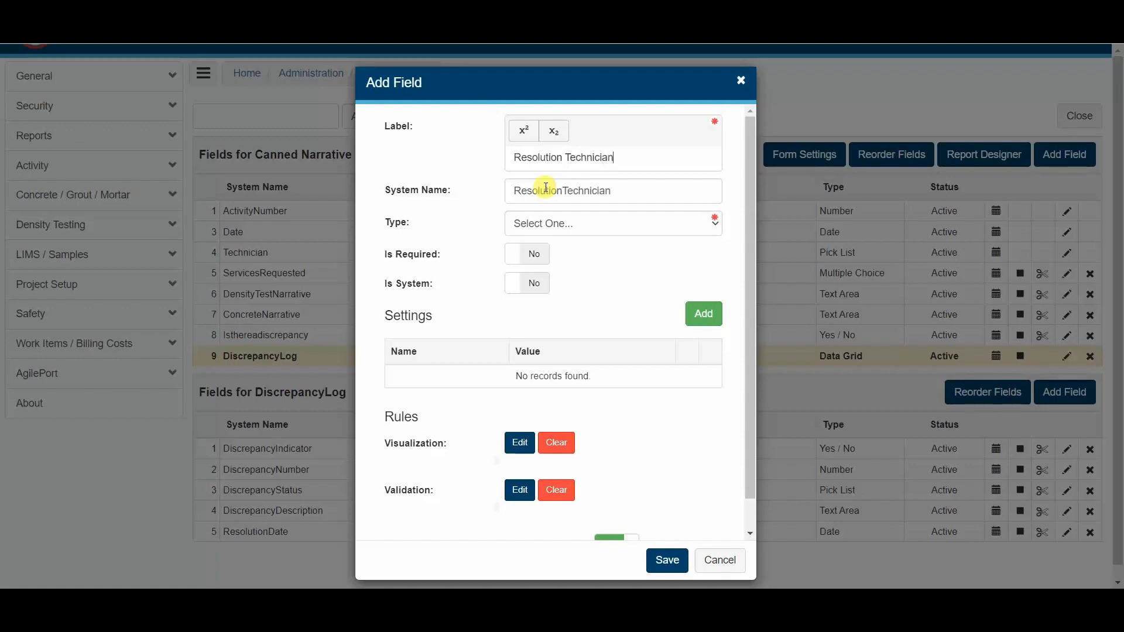
click(562, 221)
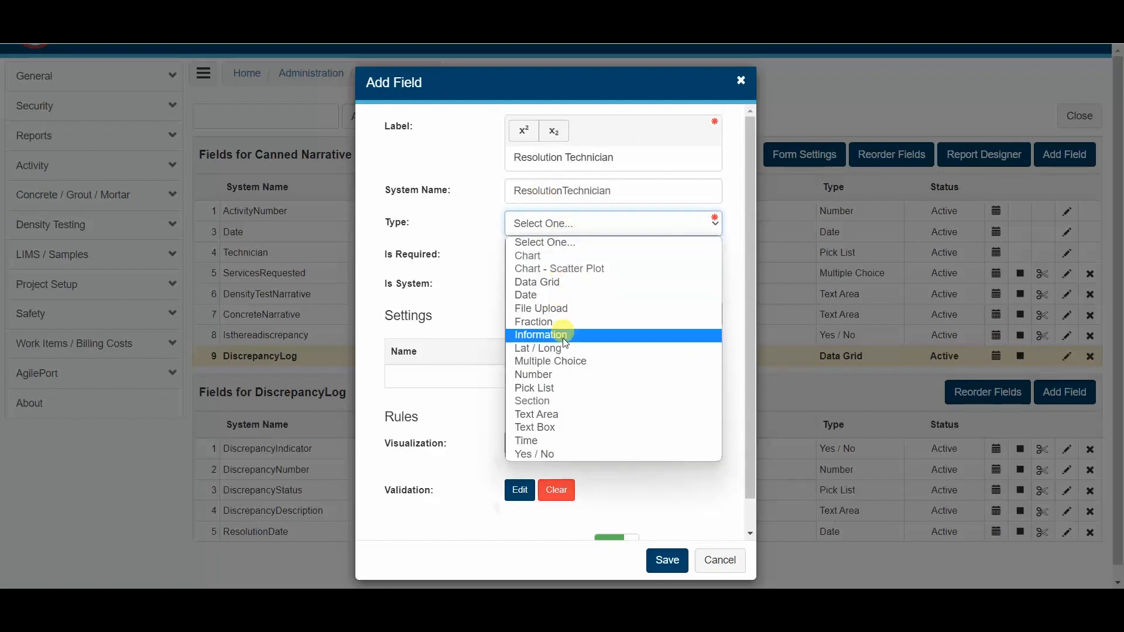
click(553, 388)
- Add a Data Source setting with the value Users and Generic Users to the Resolution Technician field
scroll(539, 389, down, 2)
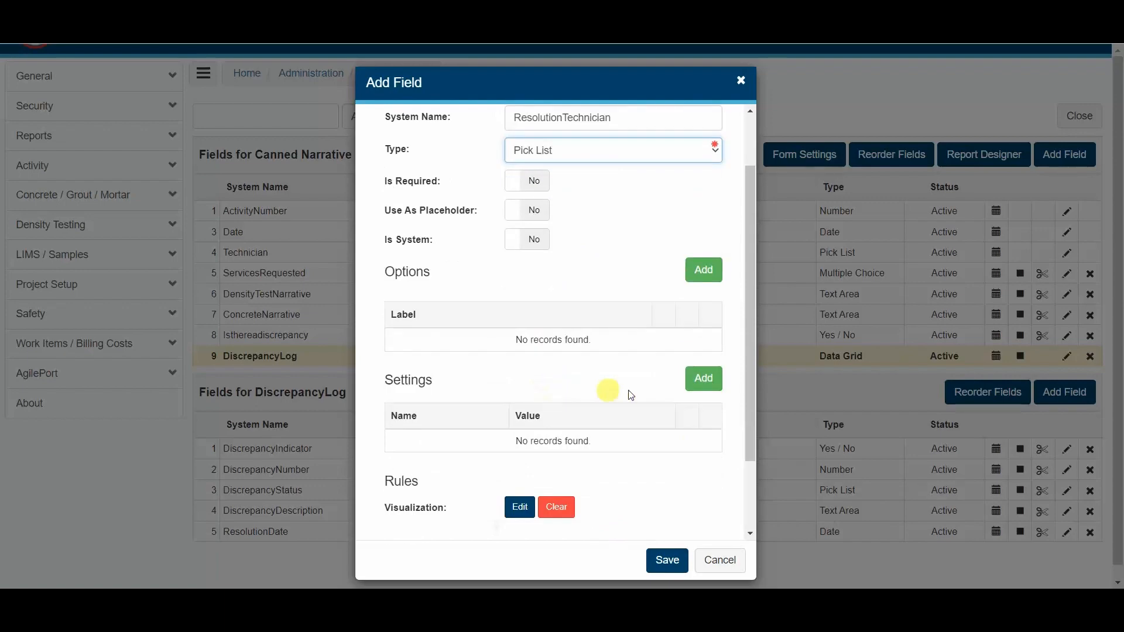
click(706, 383)
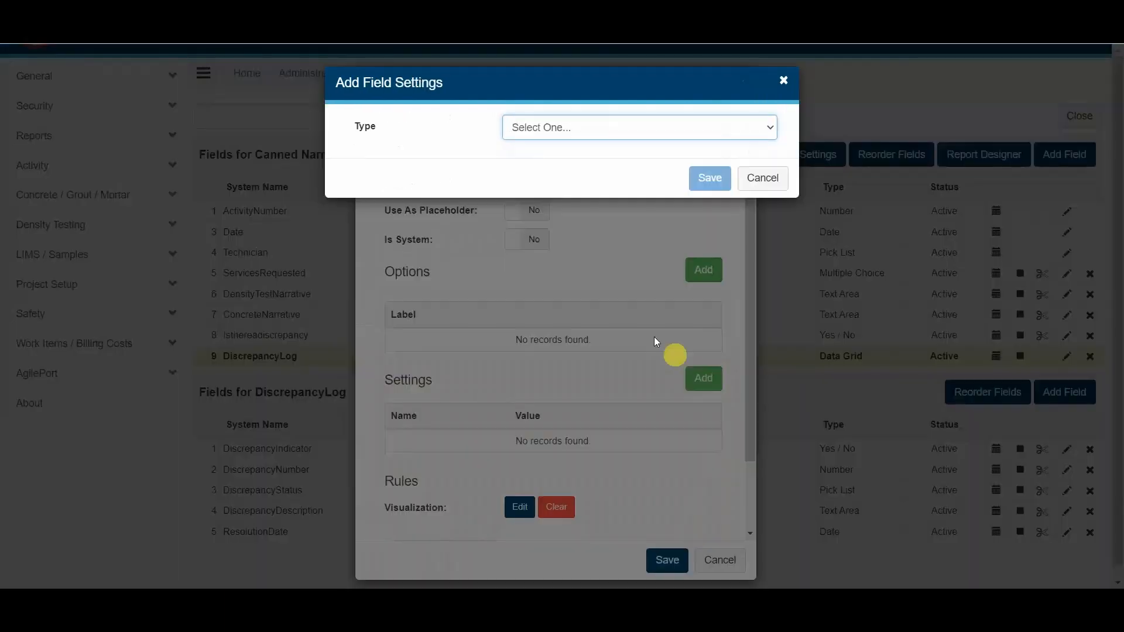
click(552, 128)
click(571, 201)
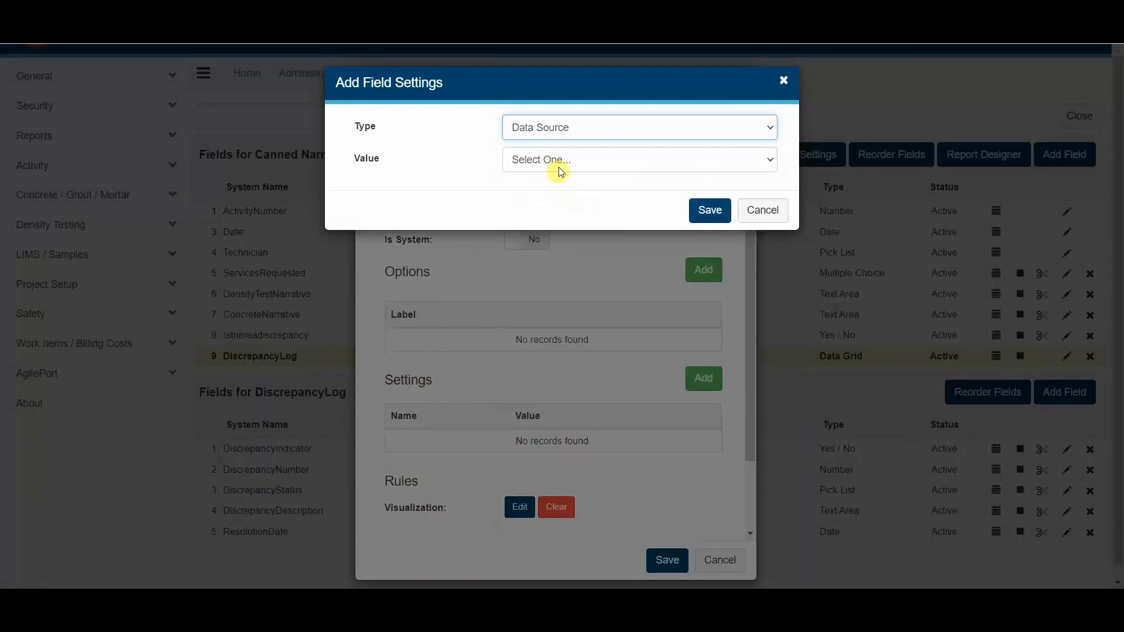
click(565, 164)
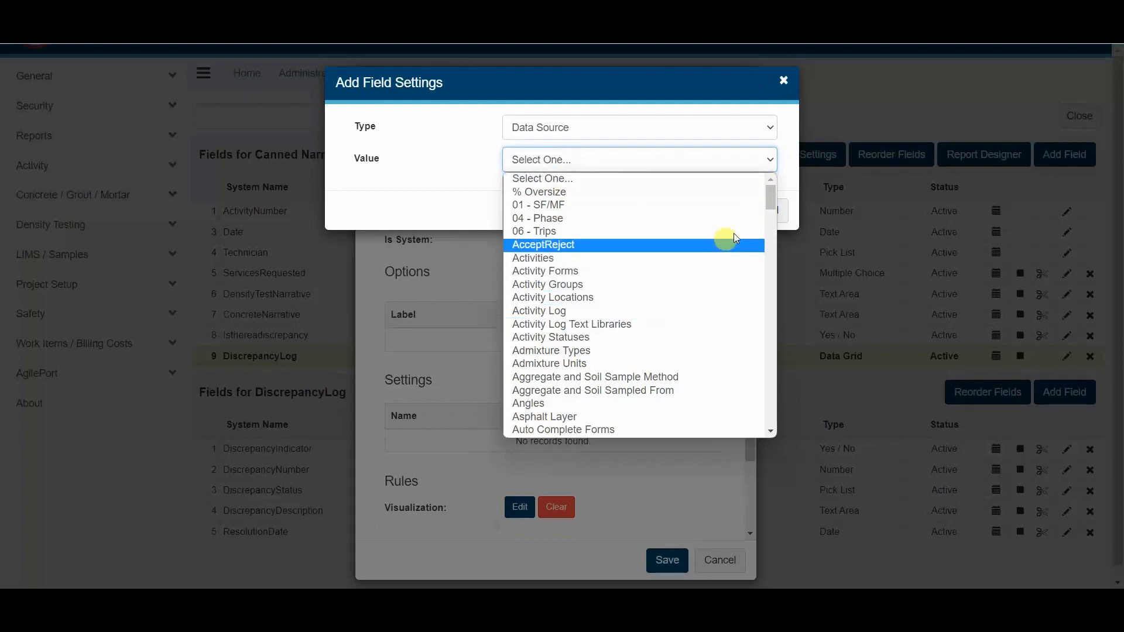
drag(770, 196, 759, 414)
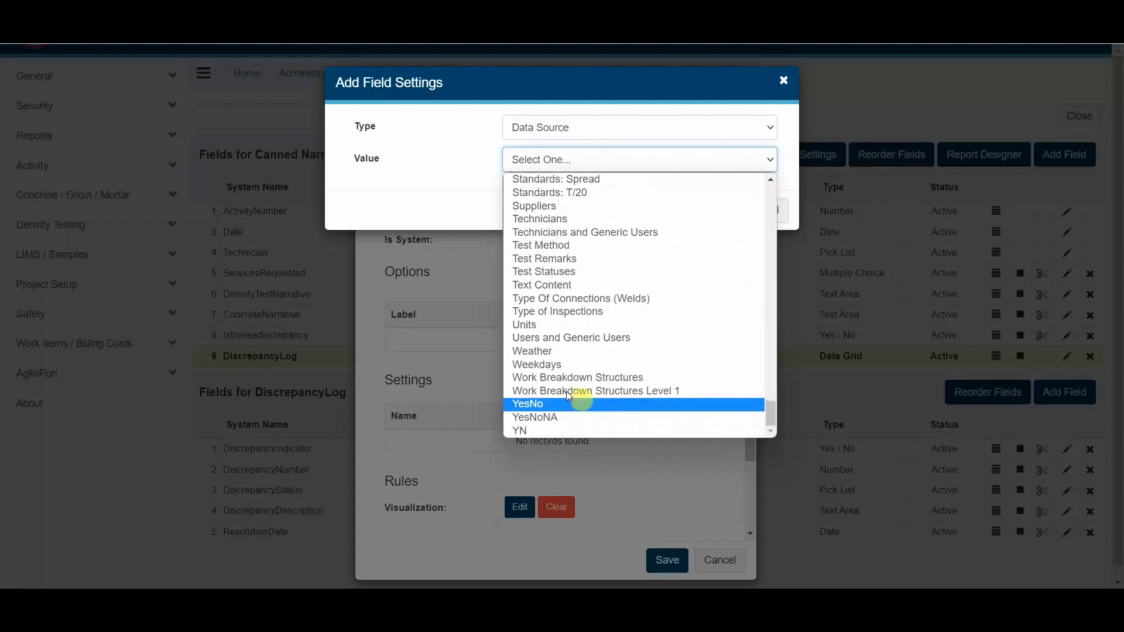
click(553, 341)
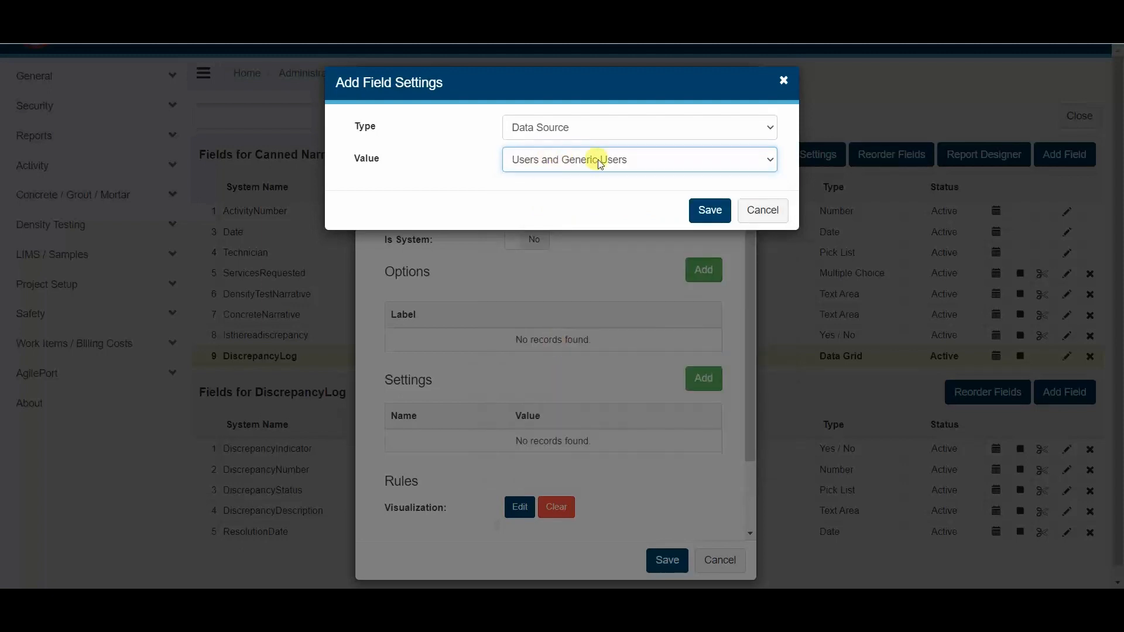
click(706, 210)
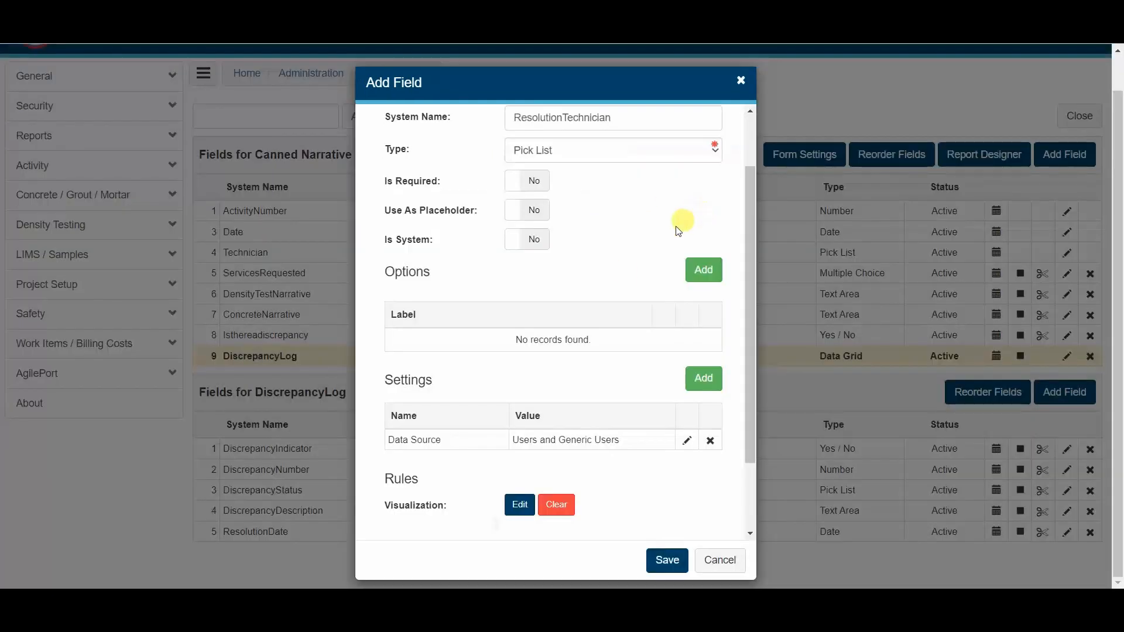
- Add a Default Value setting to the Resolution Technician field using the dynamic value Current User
click(704, 381)
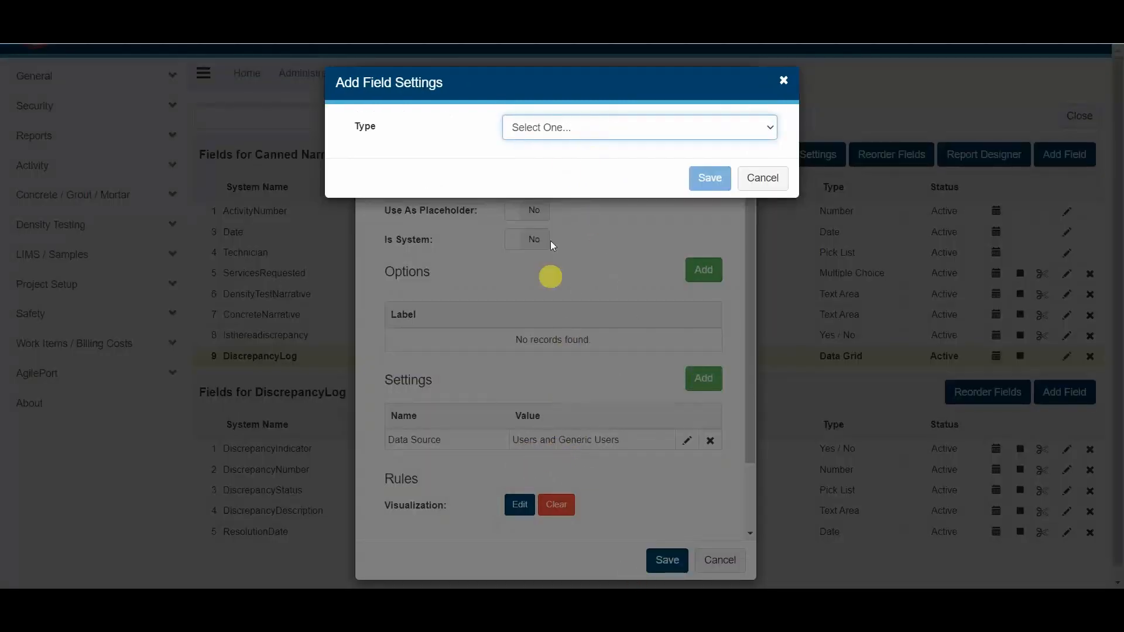
click(579, 126)
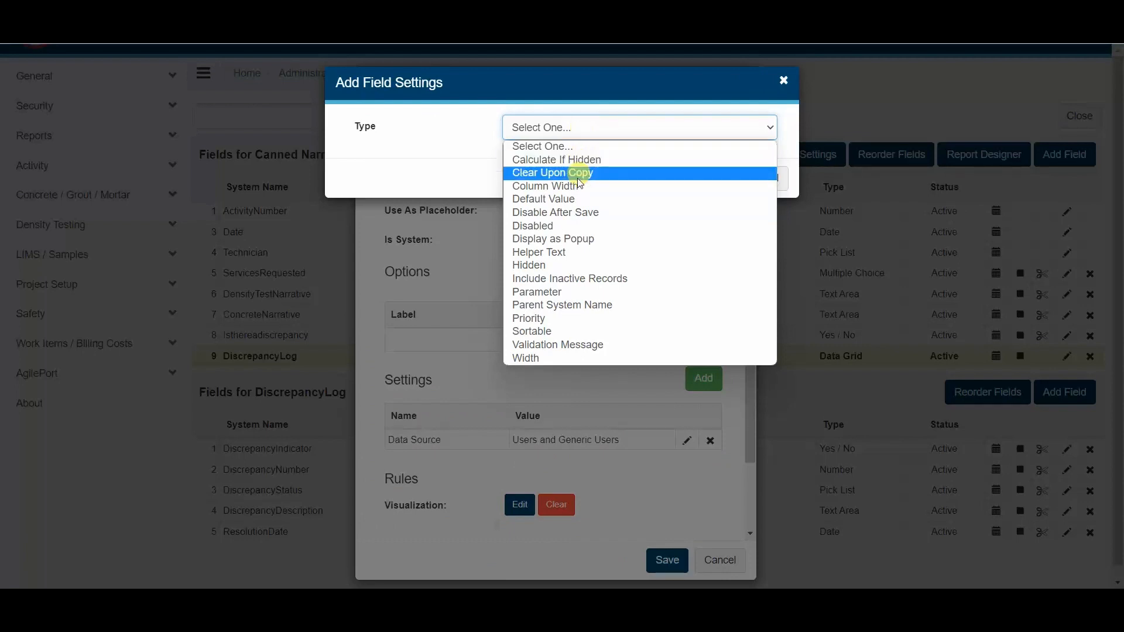
click(556, 199)
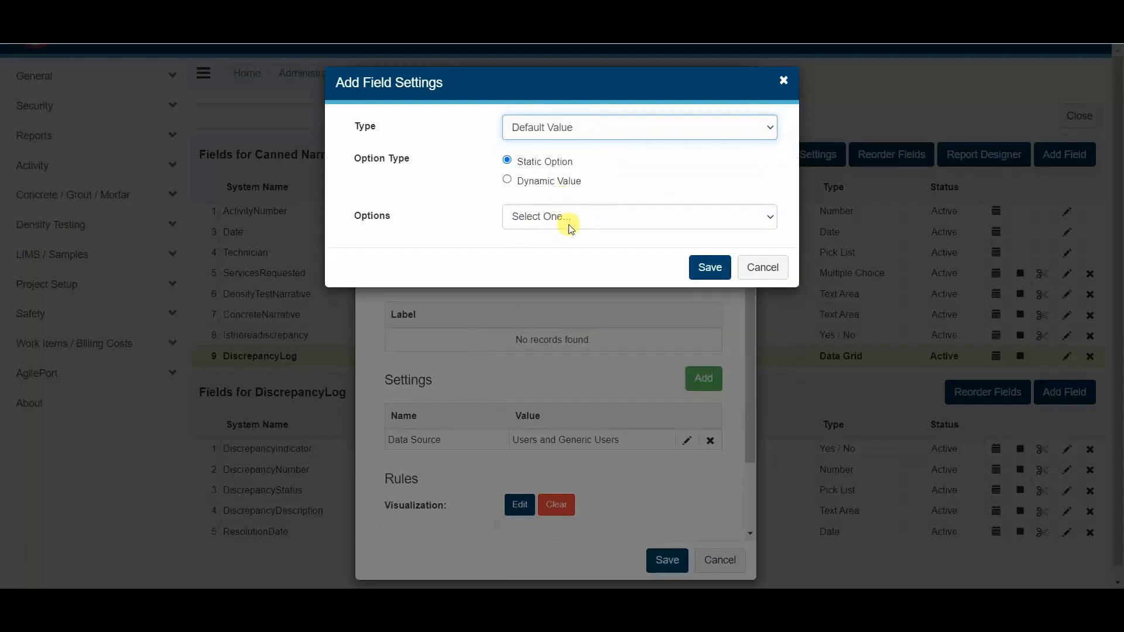
click(553, 181)
click(554, 217)
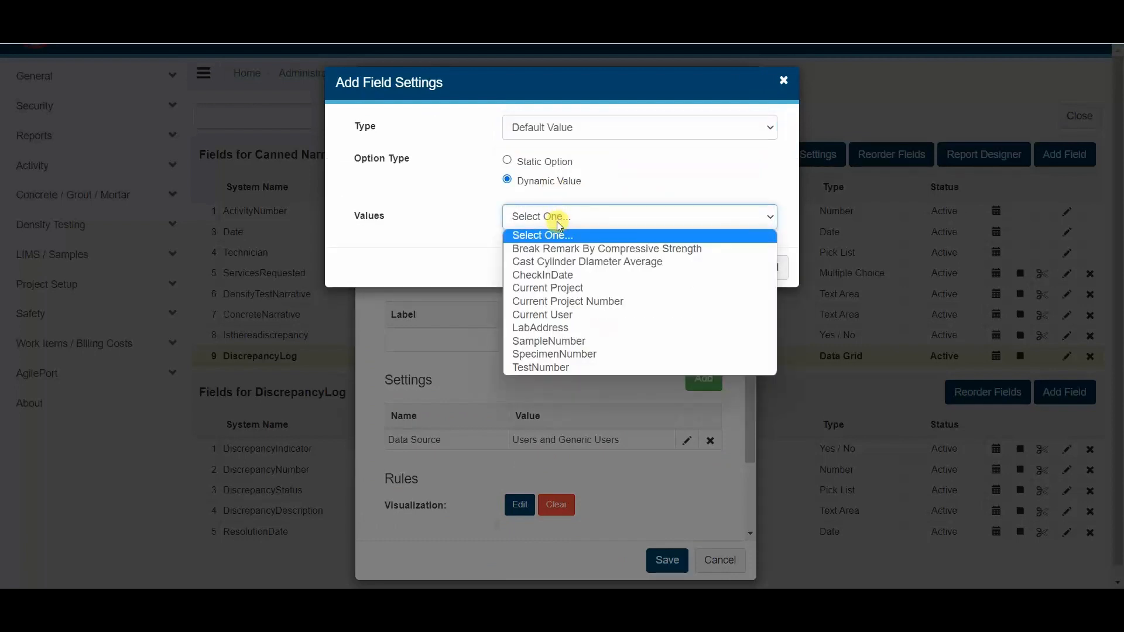
click(564, 315)
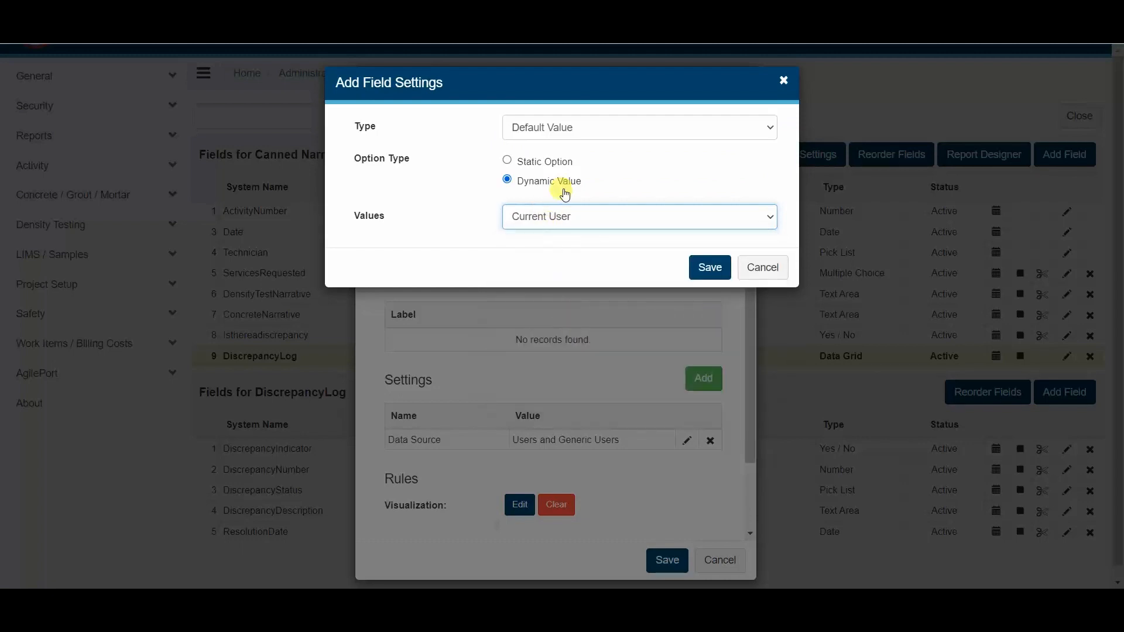
click(707, 270)
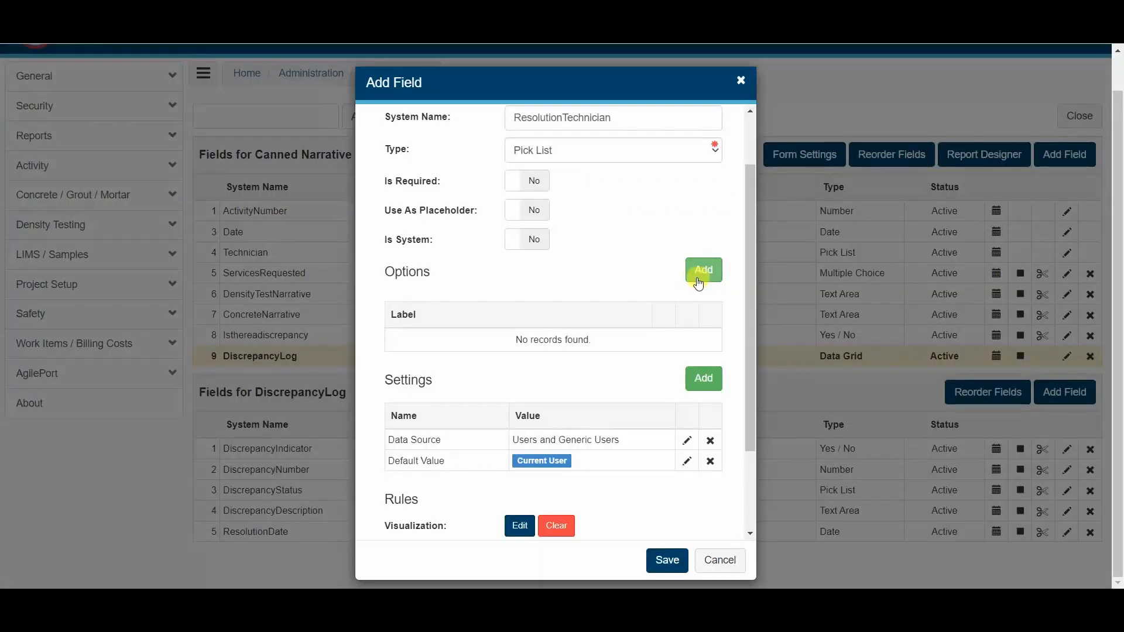
- Give the Resolution Technician field the copied visualization expression CONTAIN(DiscrepancyStatus, "Closed") and save the field
scroll(609, 326, down, 3)
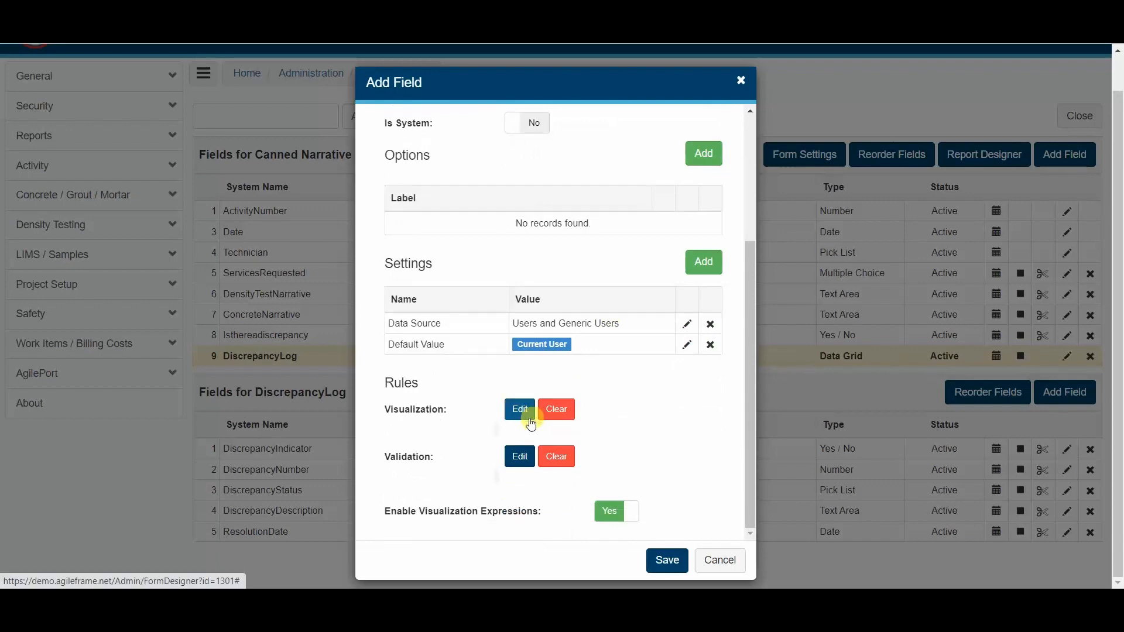
click(519, 410)
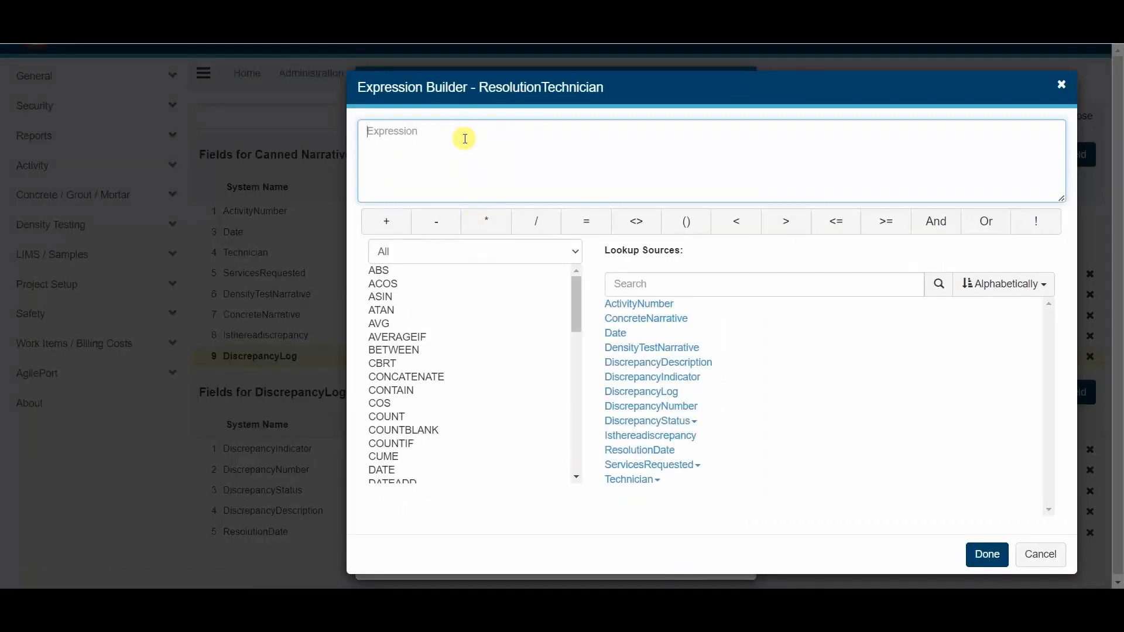
key(ctrl+v)
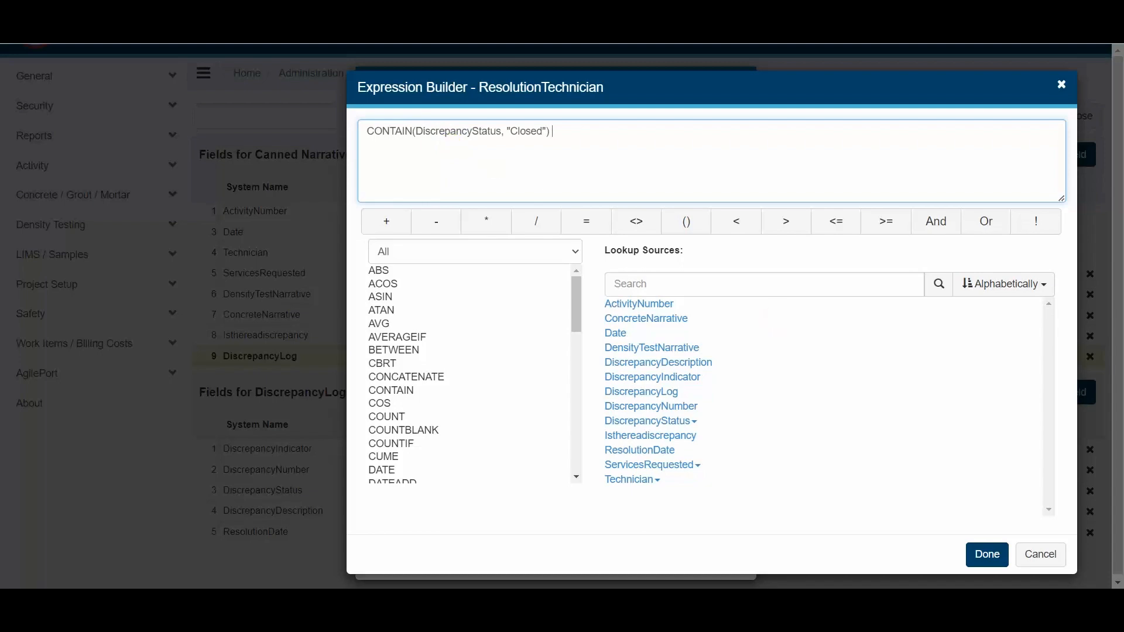
click(983, 560)
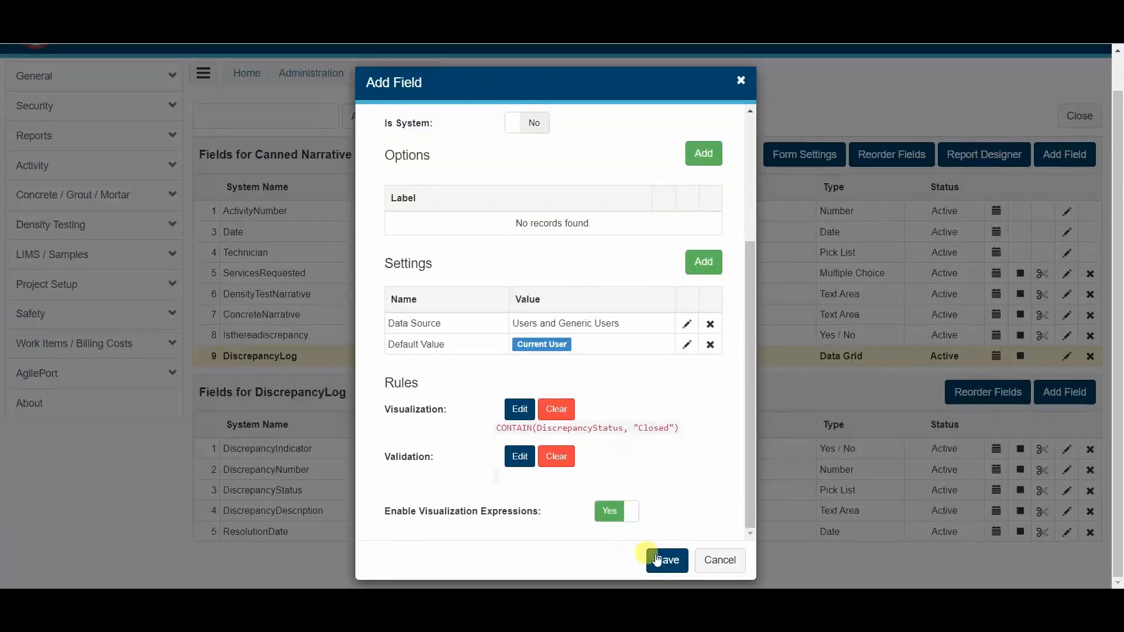
click(665, 557)
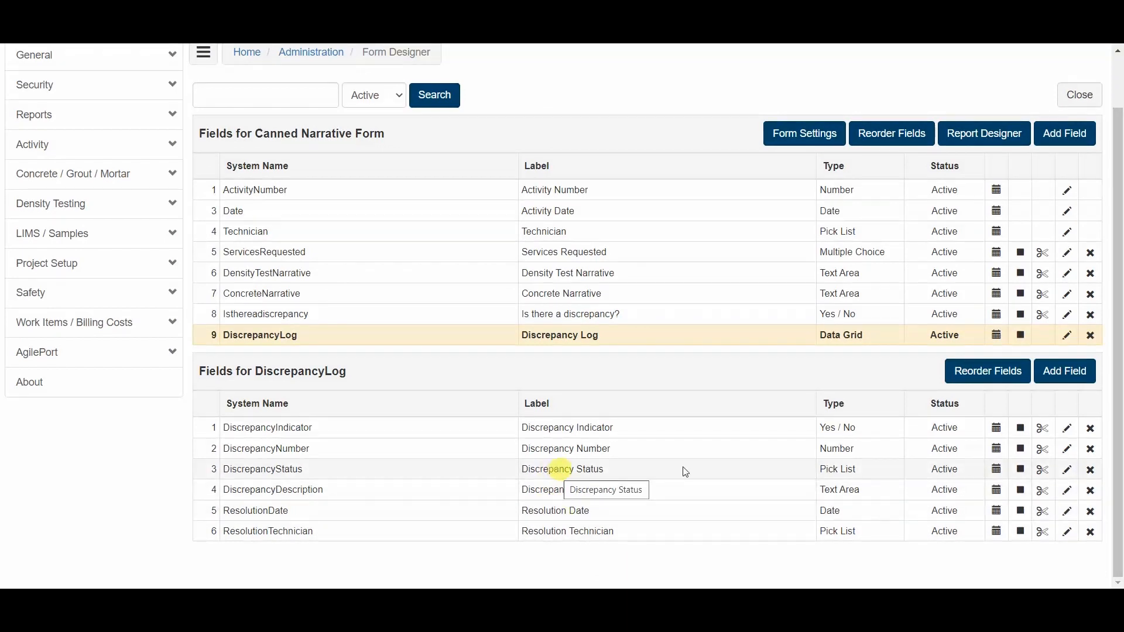
- Start another Discrepancy Log field with the label Resolution Description and the type Text Area
click(1051, 378)
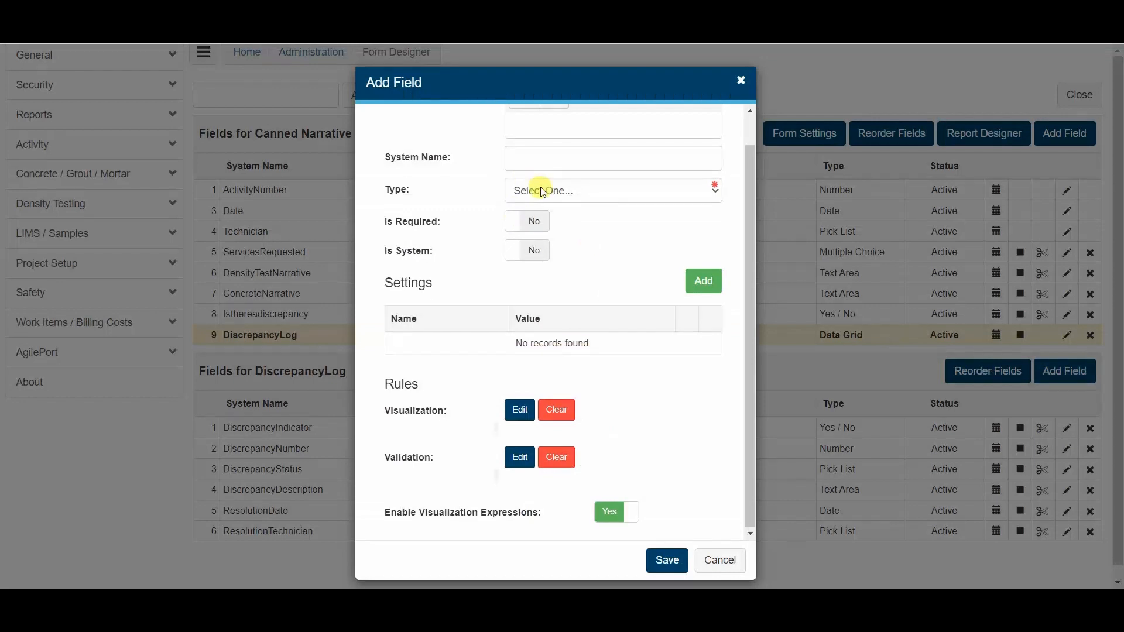
scroll(540, 188, up, 1)
text(Resolution Description)
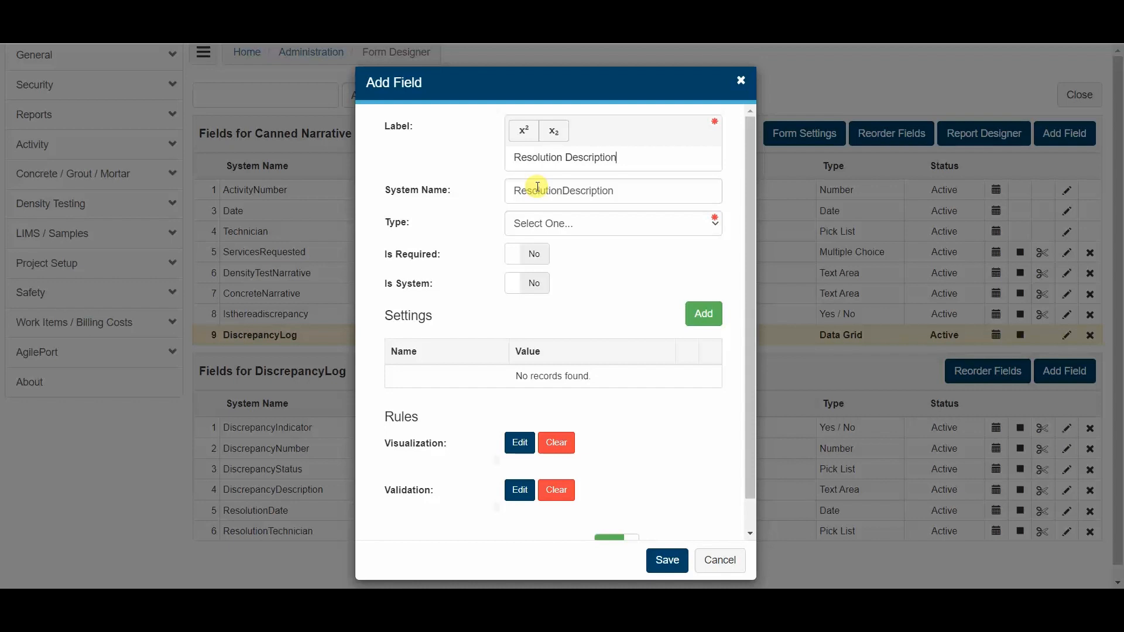
click(559, 225)
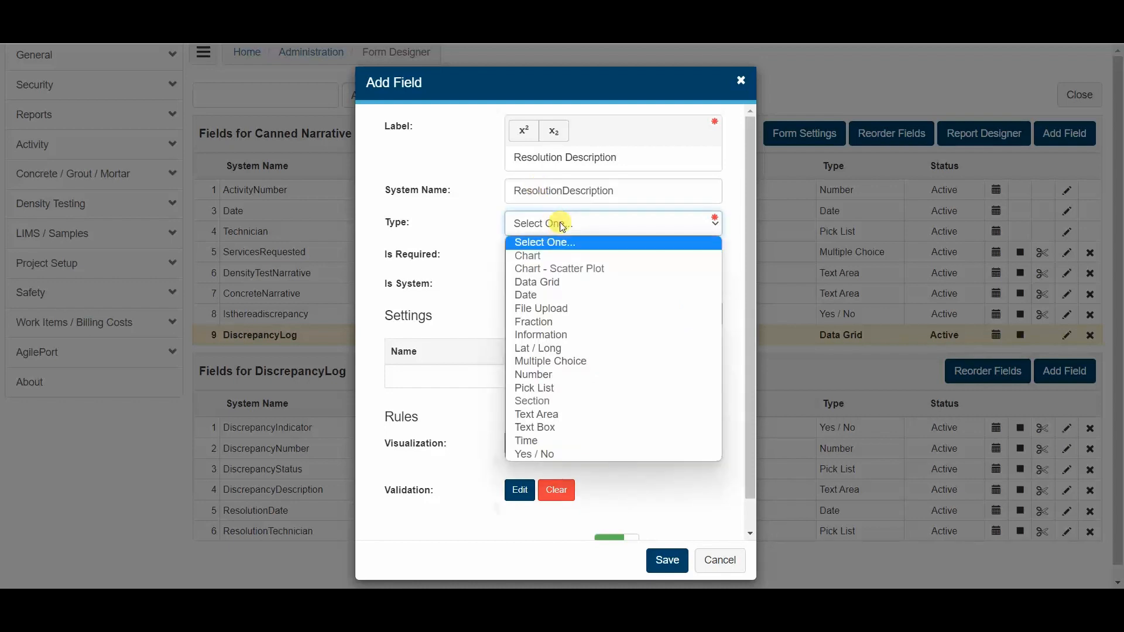
click(557, 413)
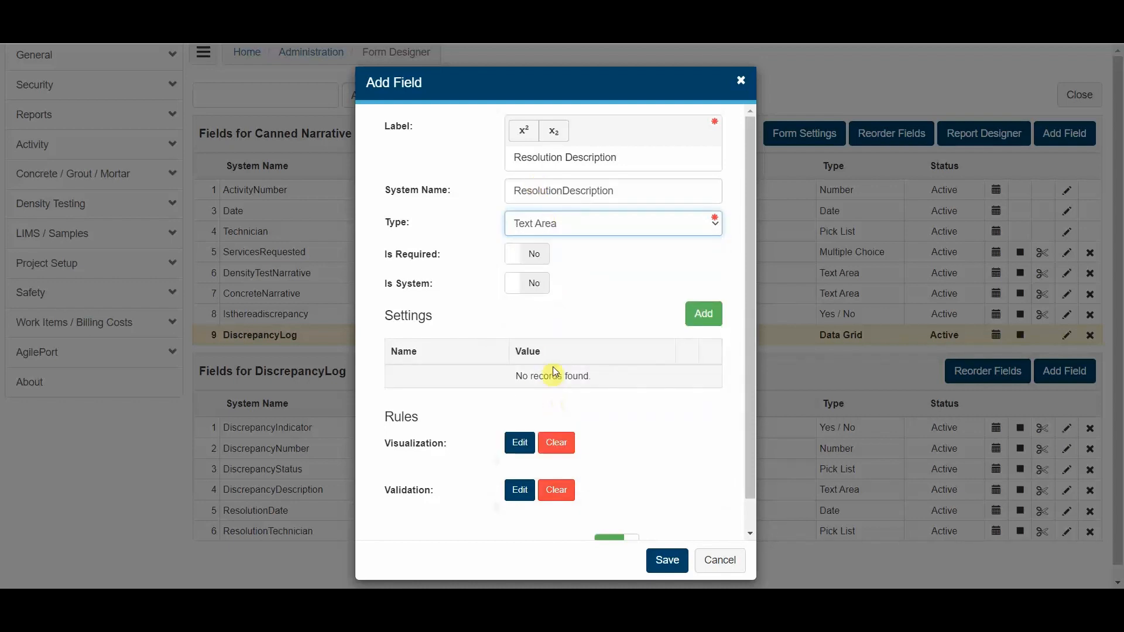
- Apply the copied visualization expression CONTAIN(DiscrepancyStatus, "Closed") to the Resolution Description field and save it
scroll(556, 364, down, 1)
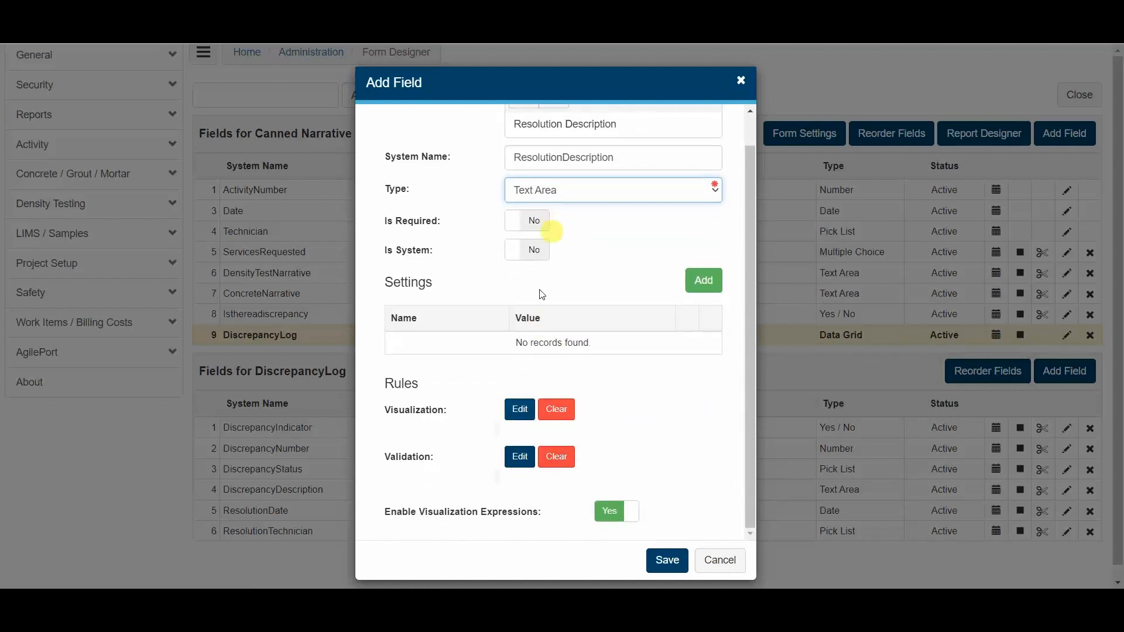
click(519, 409)
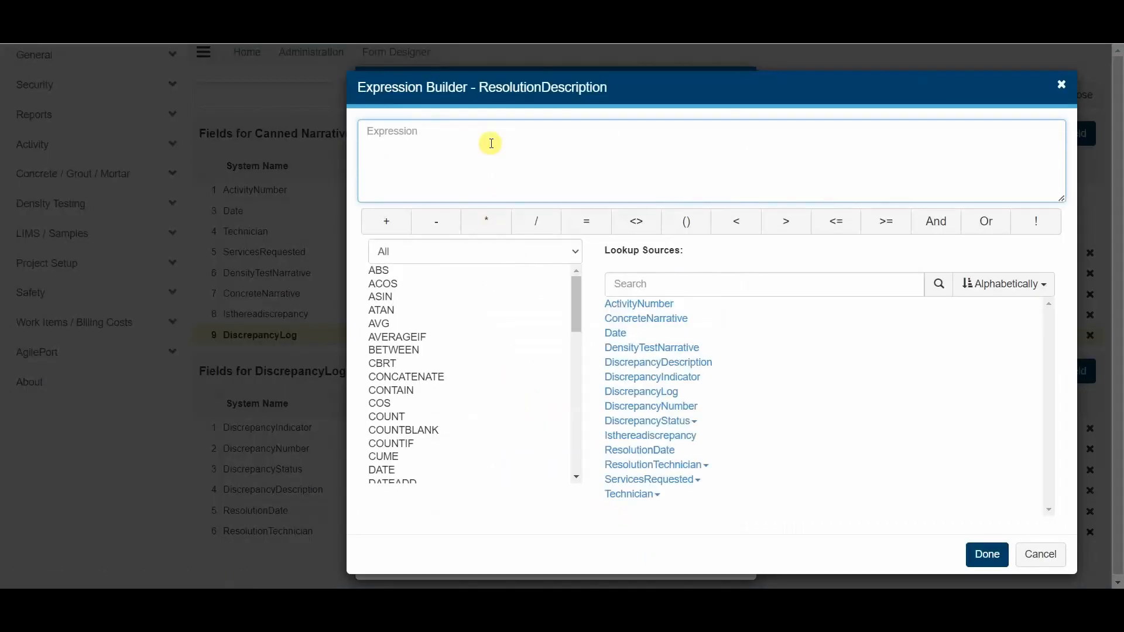
text(CONTAIN(DiscrepancyStatus, "Closed"))
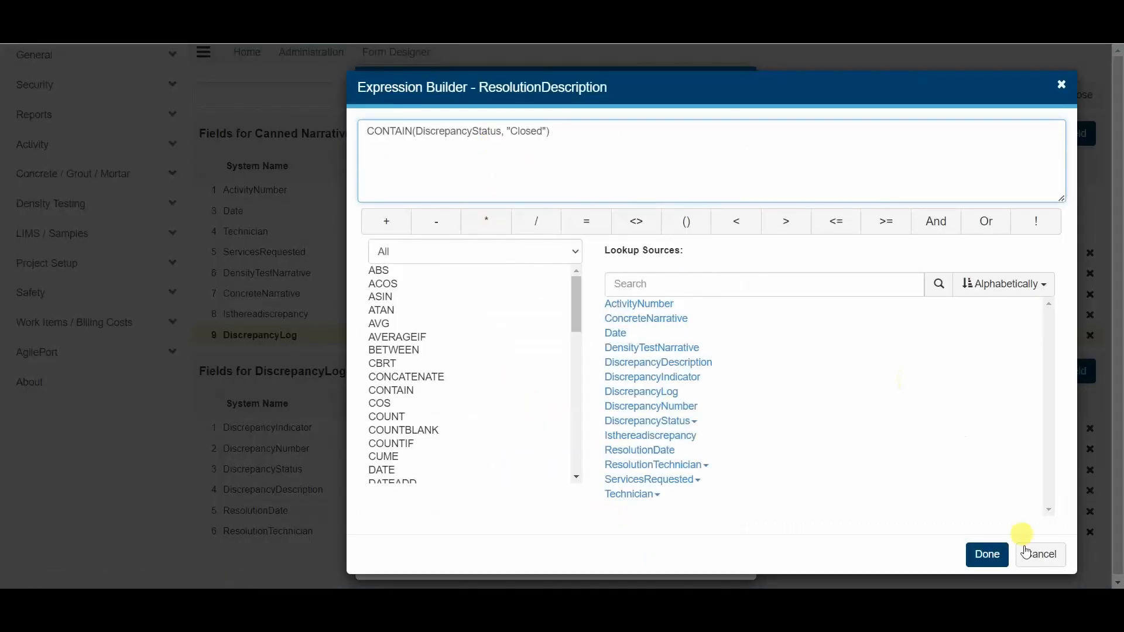
click(987, 554)
click(667, 563)
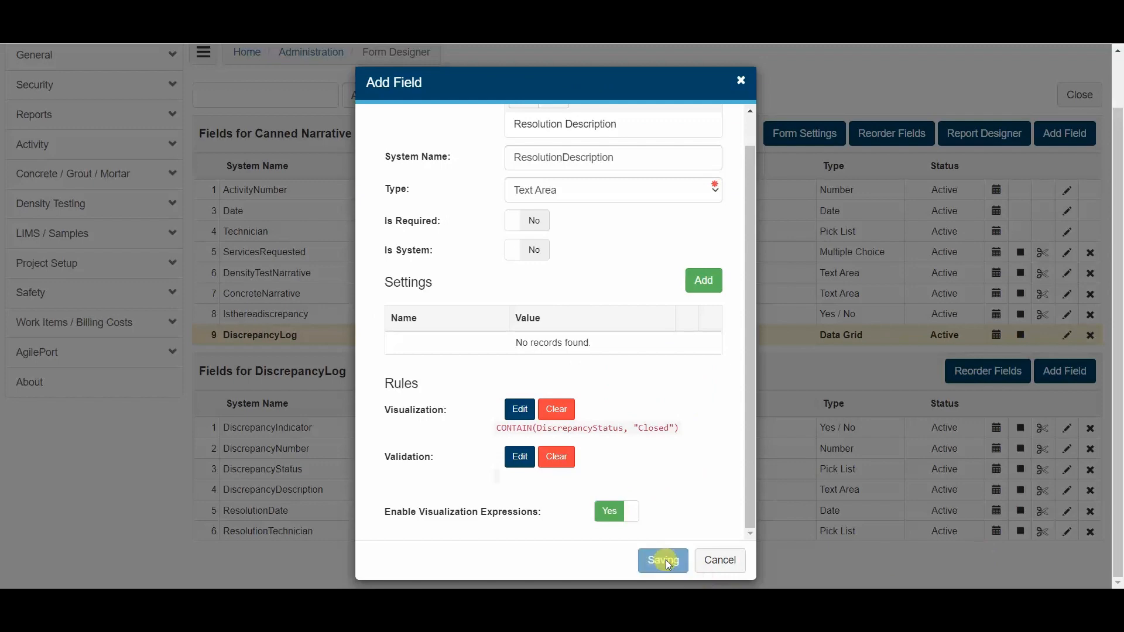
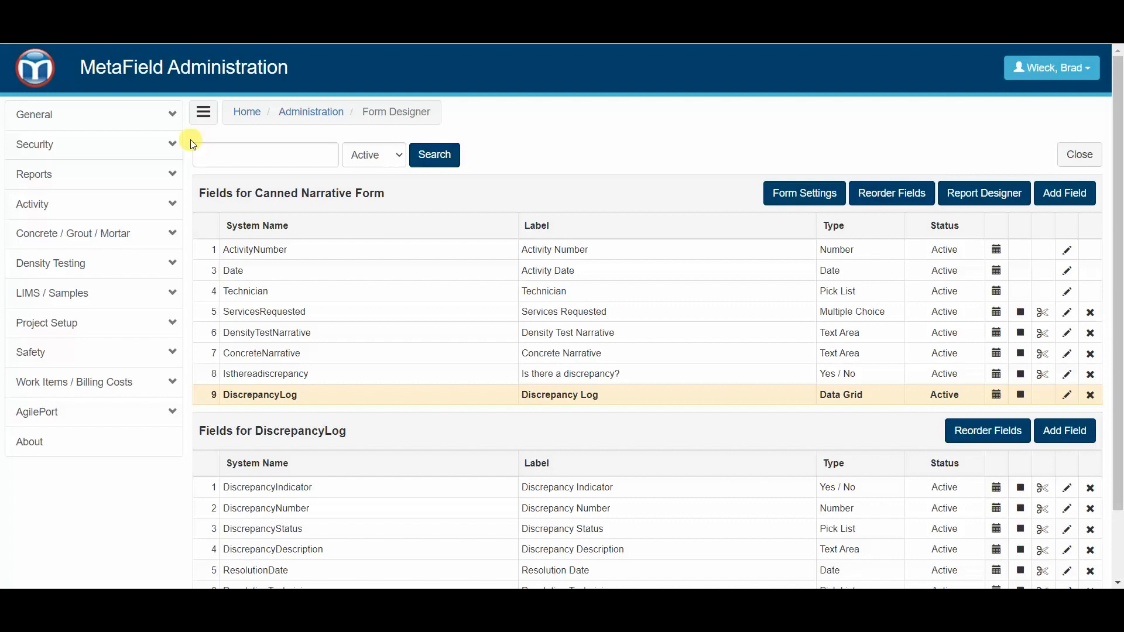
- Switch to the Field module's activities and open the list of open discrepancies for the Energy Center Plaza Expansion project
click(45, 74)
click(566, 257)
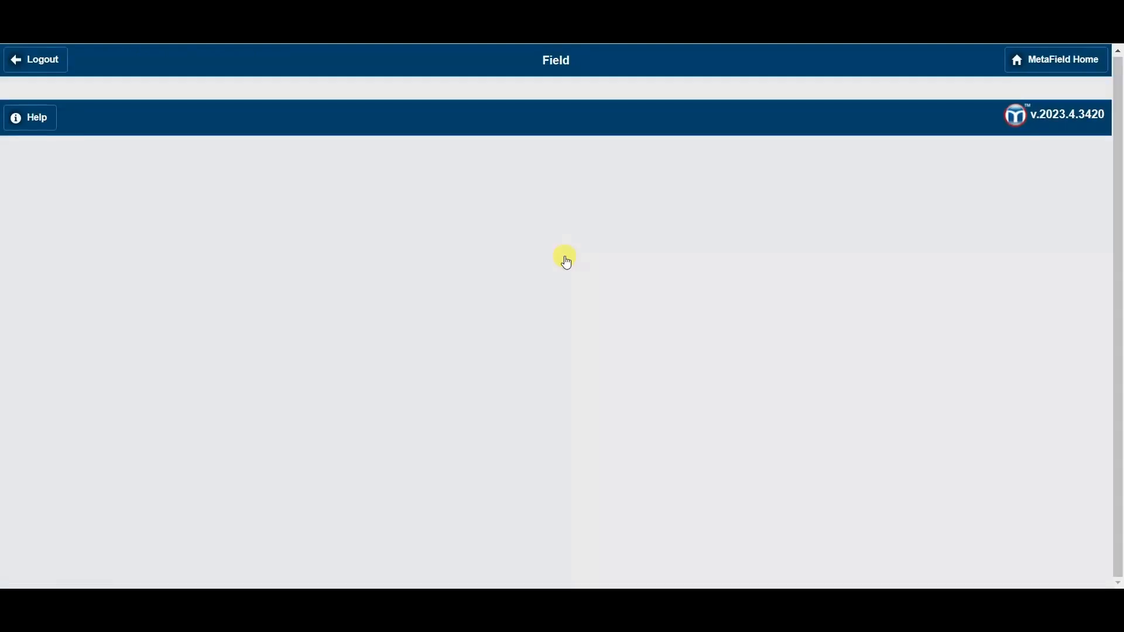
click(558, 190)
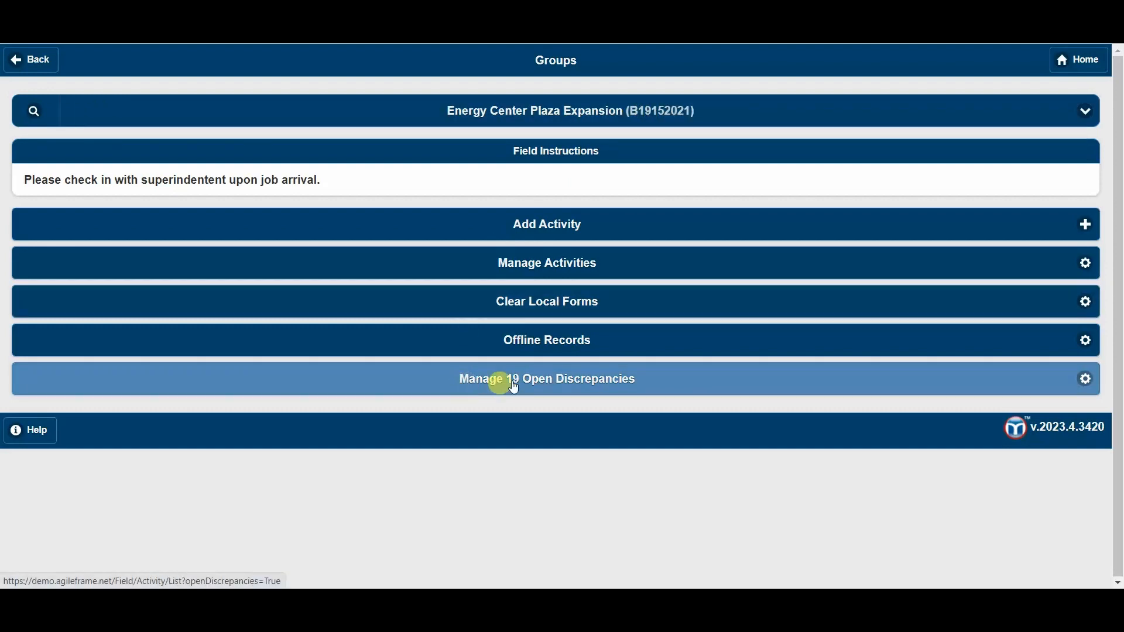
click(574, 381)
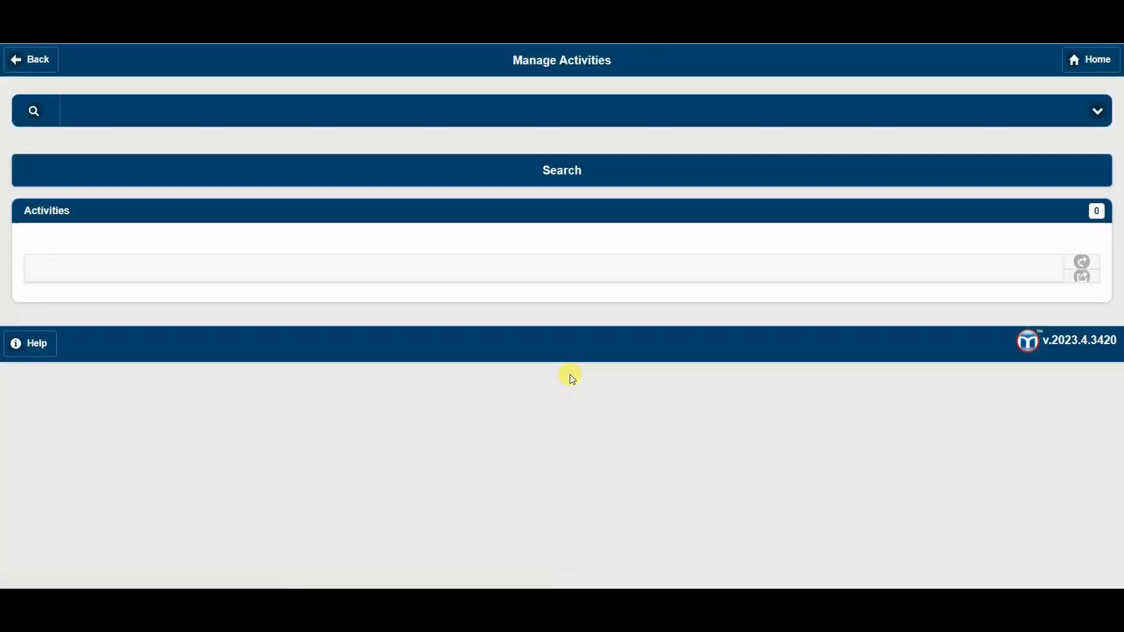
- Open the Canned Narrative Form activity dated 03/26/2023 and enter its Discrepancy Log
scroll(445, 304, down, 9)
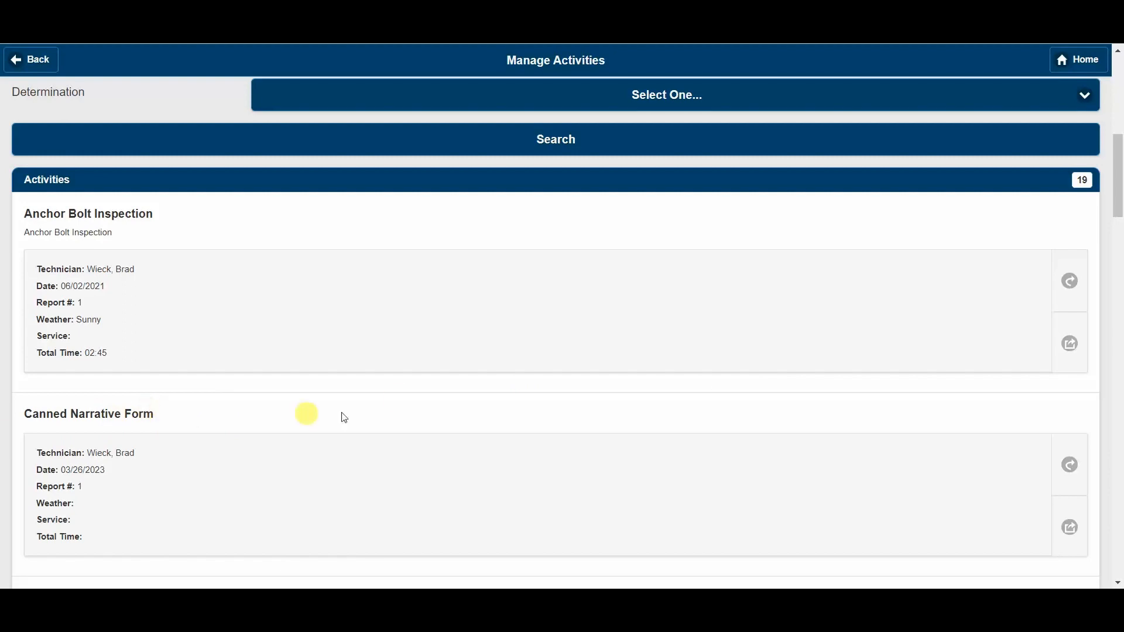
scroll(398, 403, down, 3)
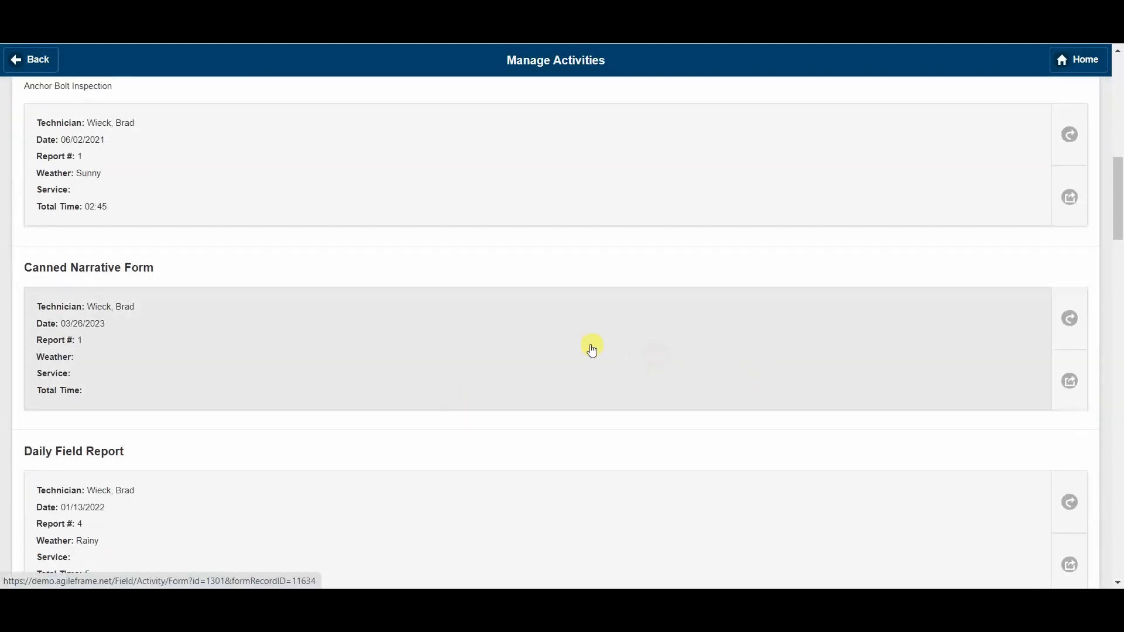
click(592, 349)
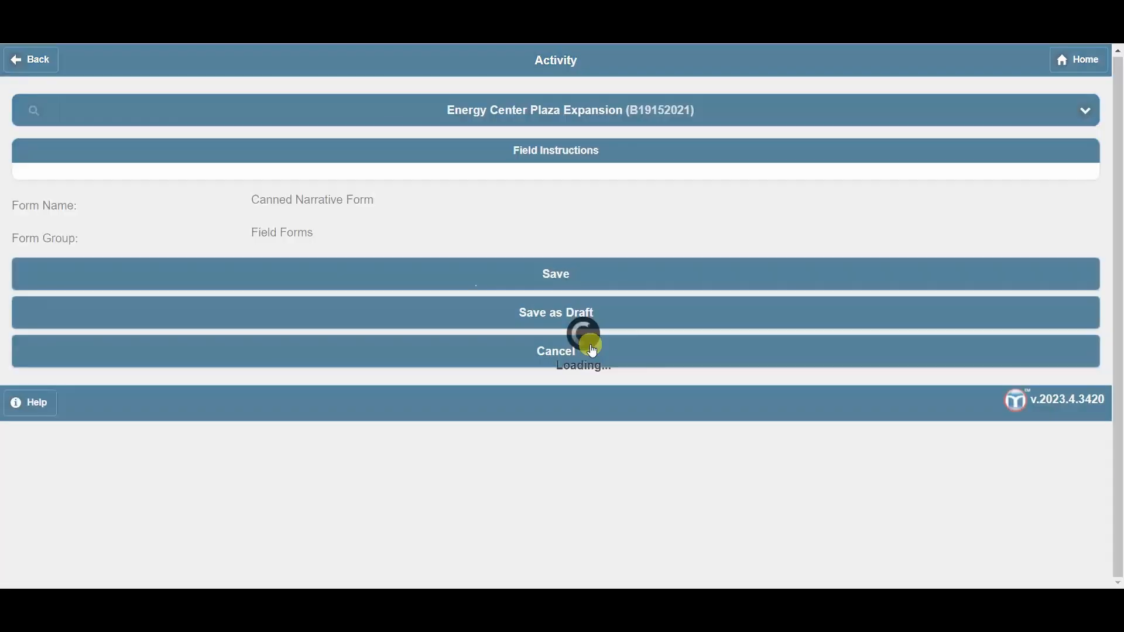
scroll(236, 338, down, 1)
scroll(236, 338, down, 4)
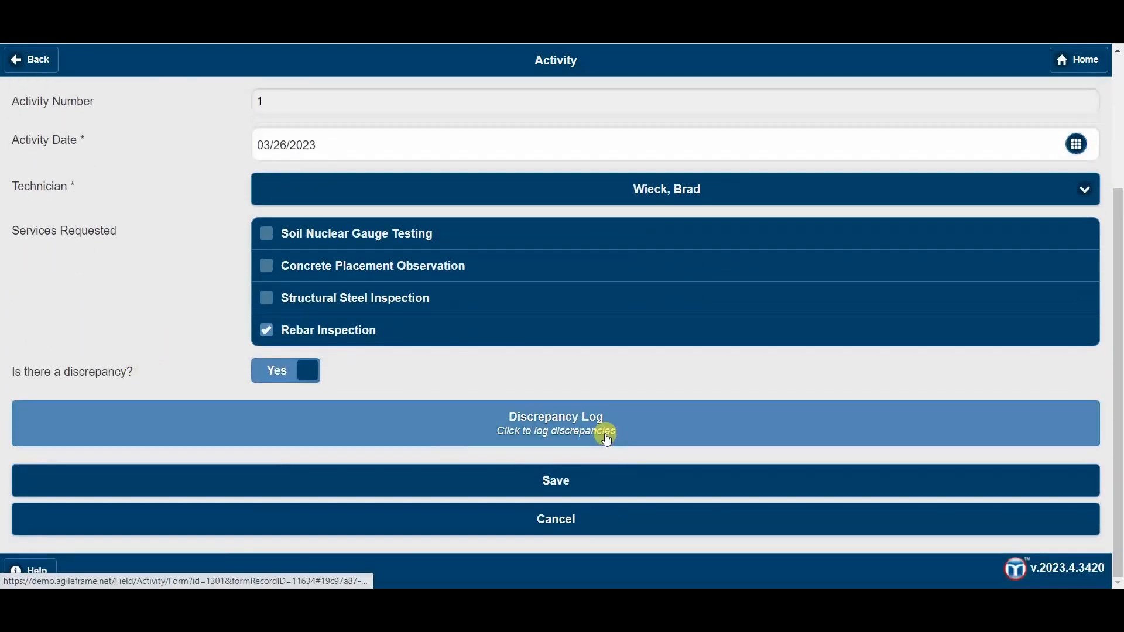
click(616, 440)
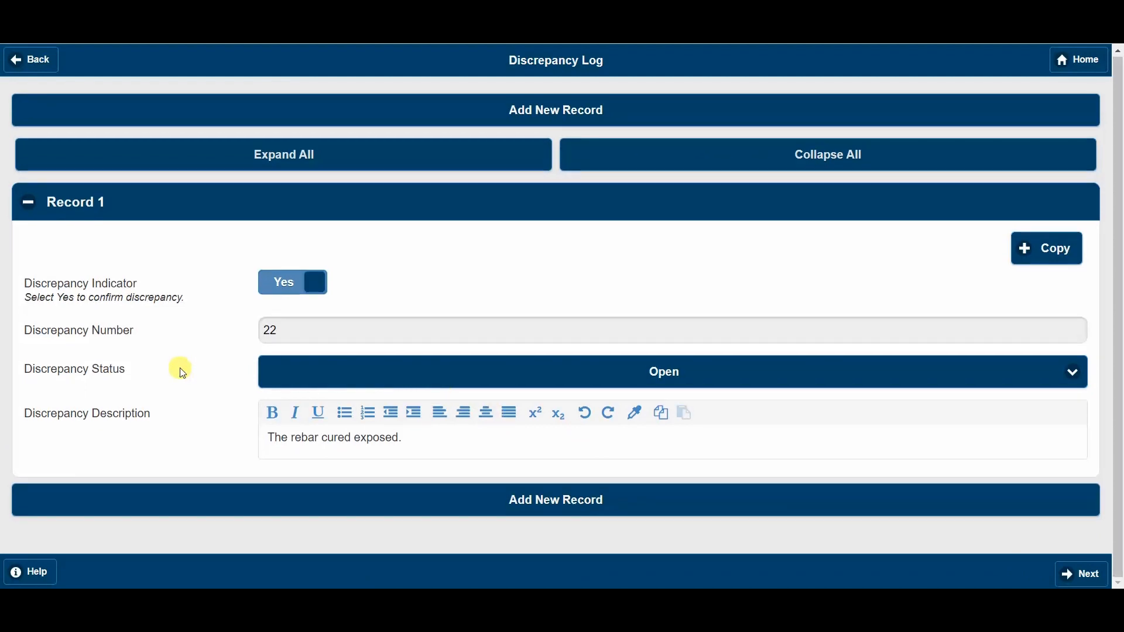
- Set the exposed-rebar record's Discrepancy Status to Closed and its Resolution Date to 03/26/2023
click(311, 366)
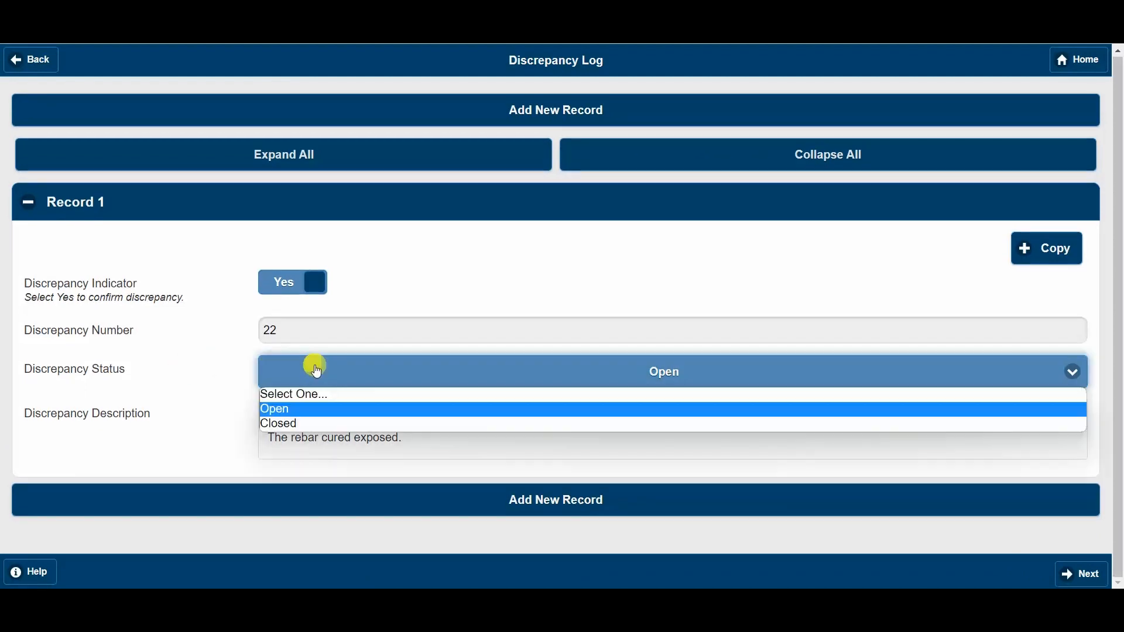
click(303, 424)
scroll(169, 398, down, 3)
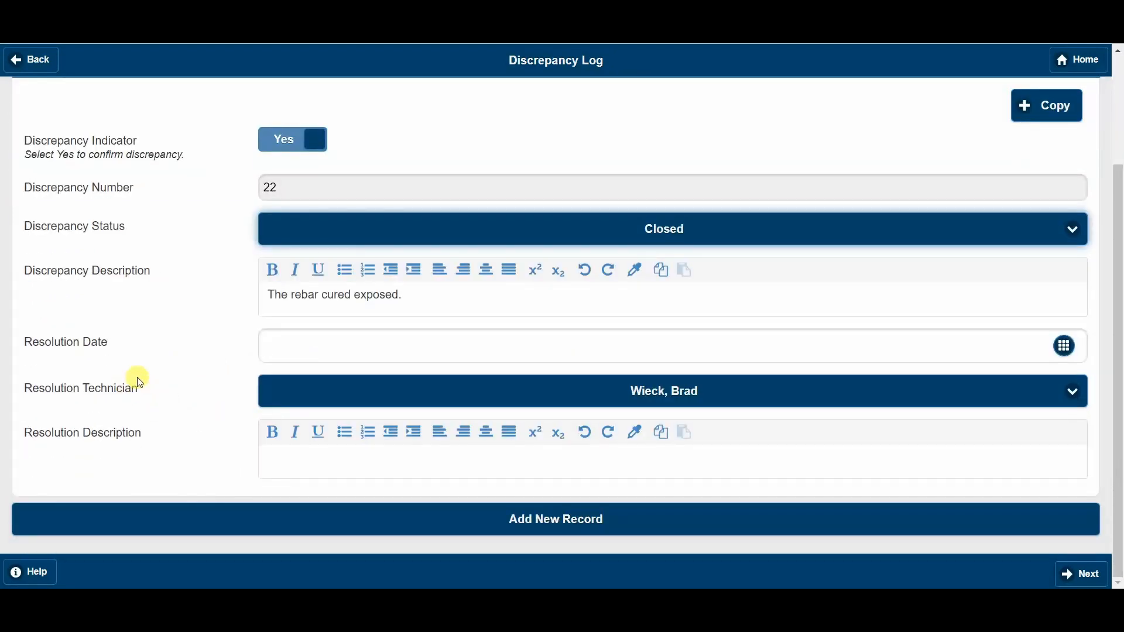
click(1062, 347)
click(588, 391)
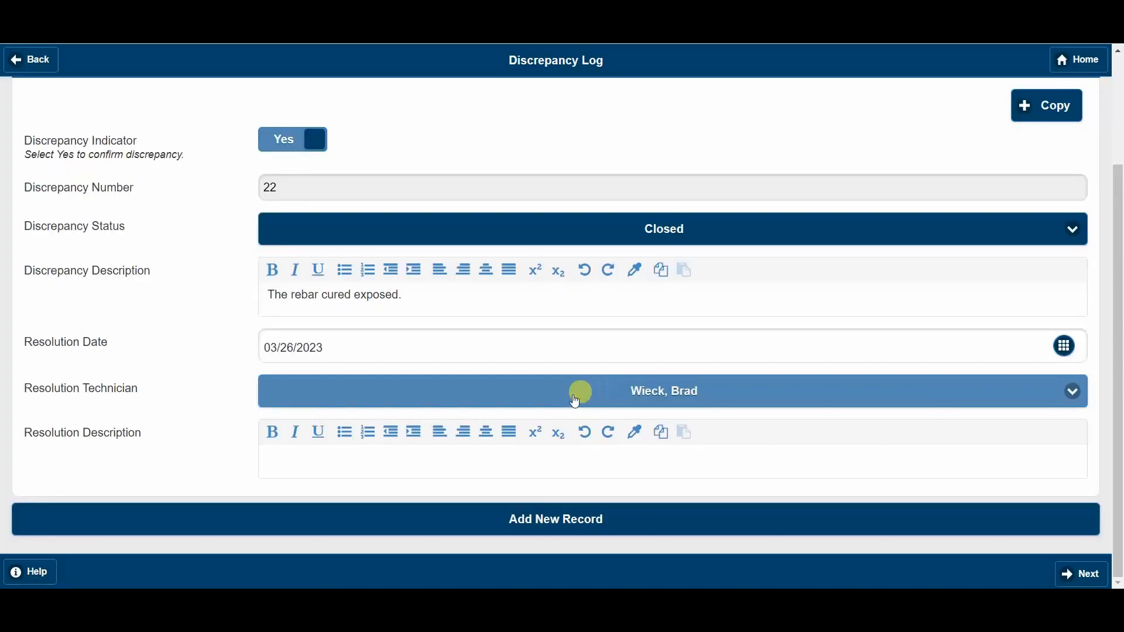
- Enter the Resolution Description "I grinded off the exposed rebar." and save the activity
click(326, 454)
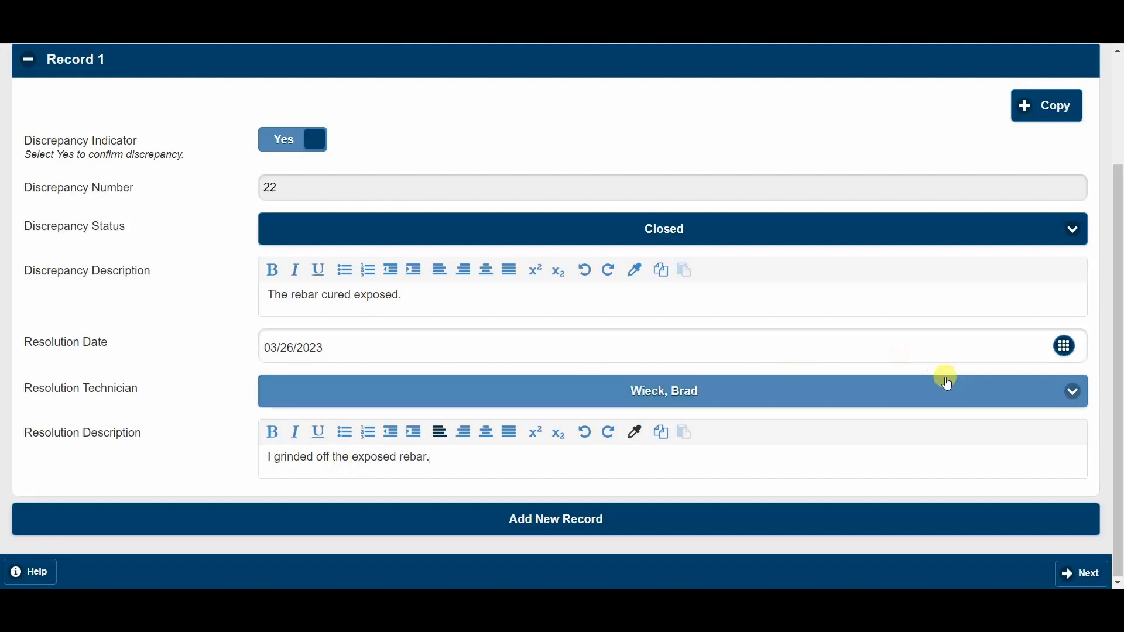
click(1076, 577)
scroll(667, 468, down, 3)
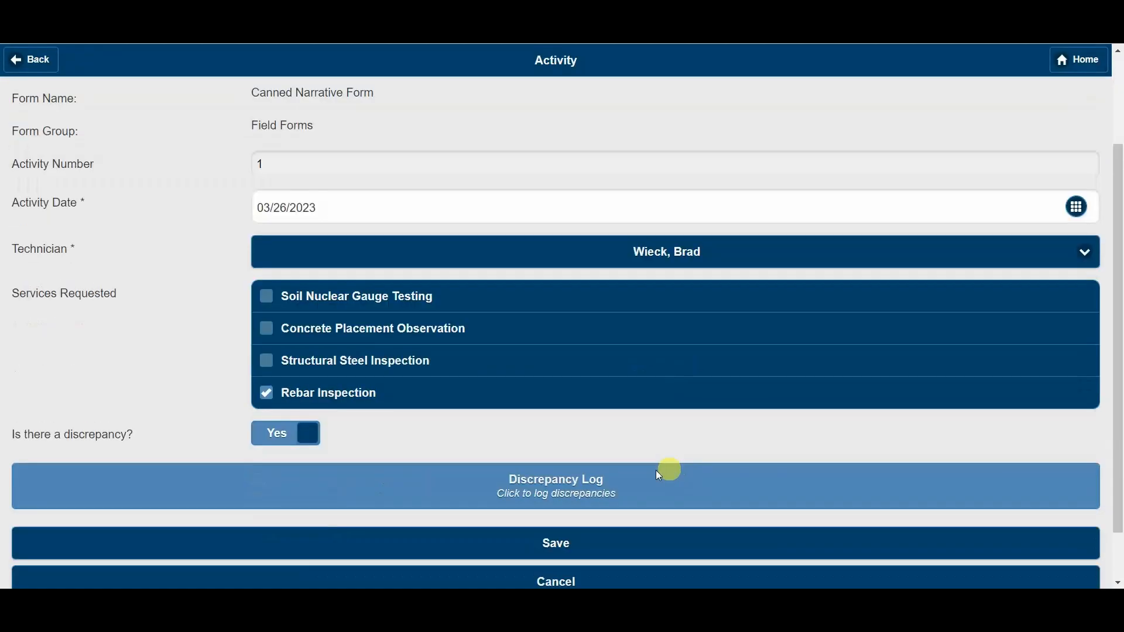
click(588, 485)
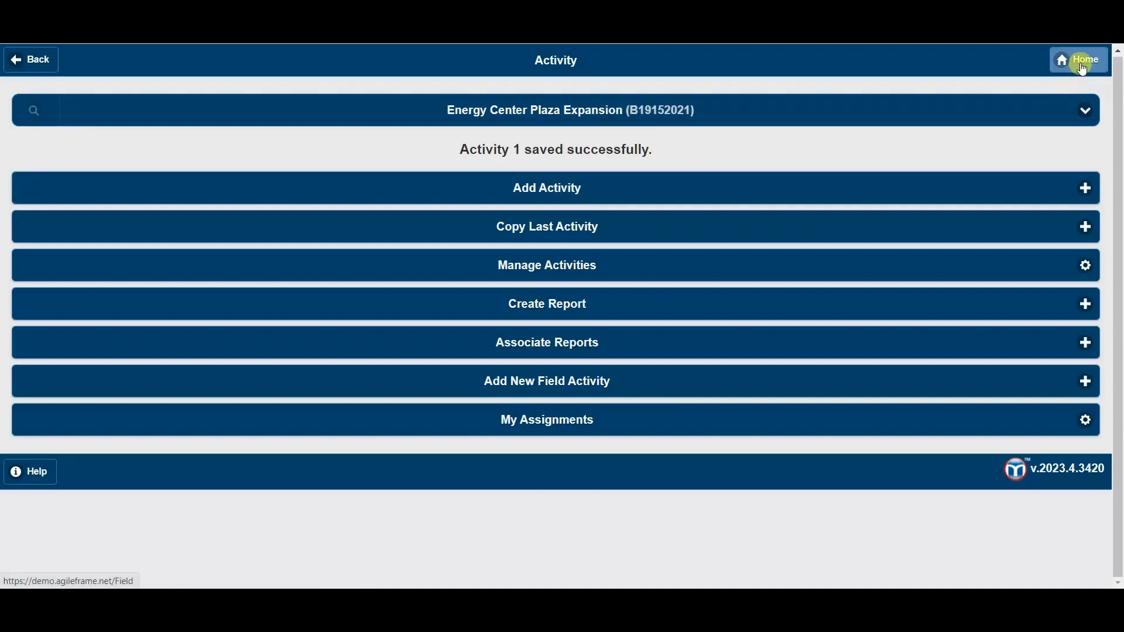
- Open the Discrepancy Report from the Quality Control activities of the Energy Center Plaza Expansion project
click(1082, 68)
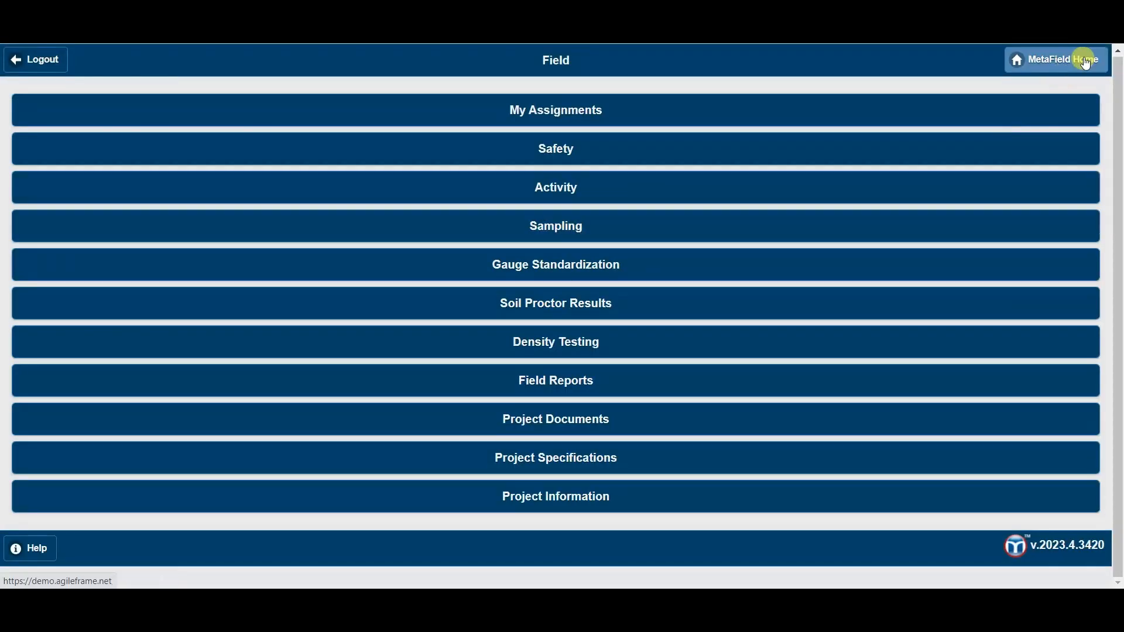
click(1083, 59)
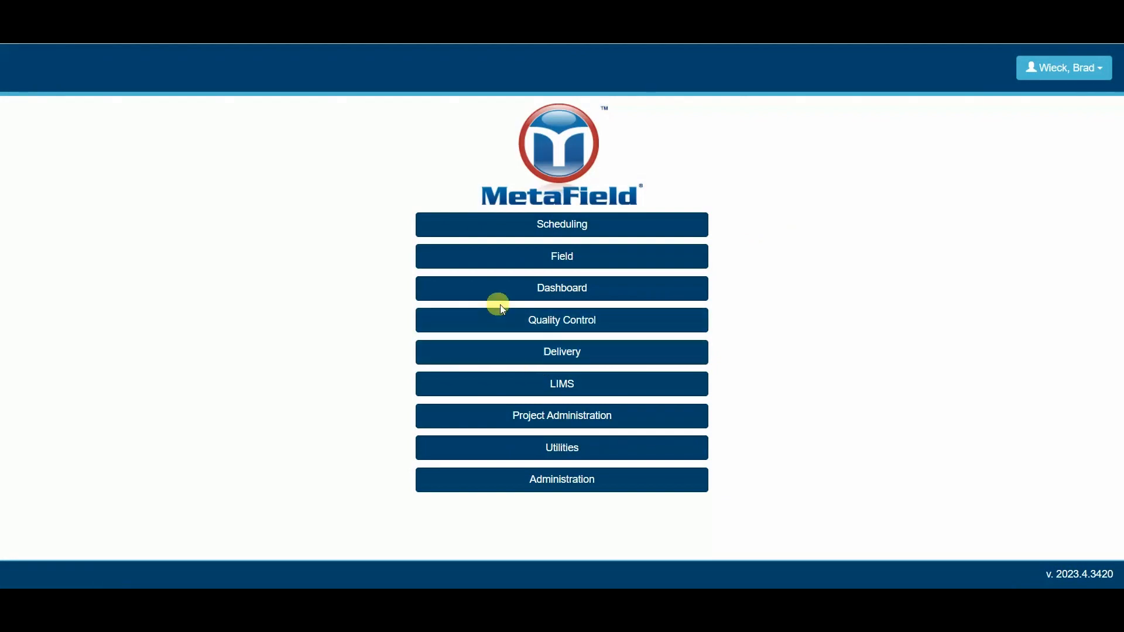
click(513, 320)
click(514, 160)
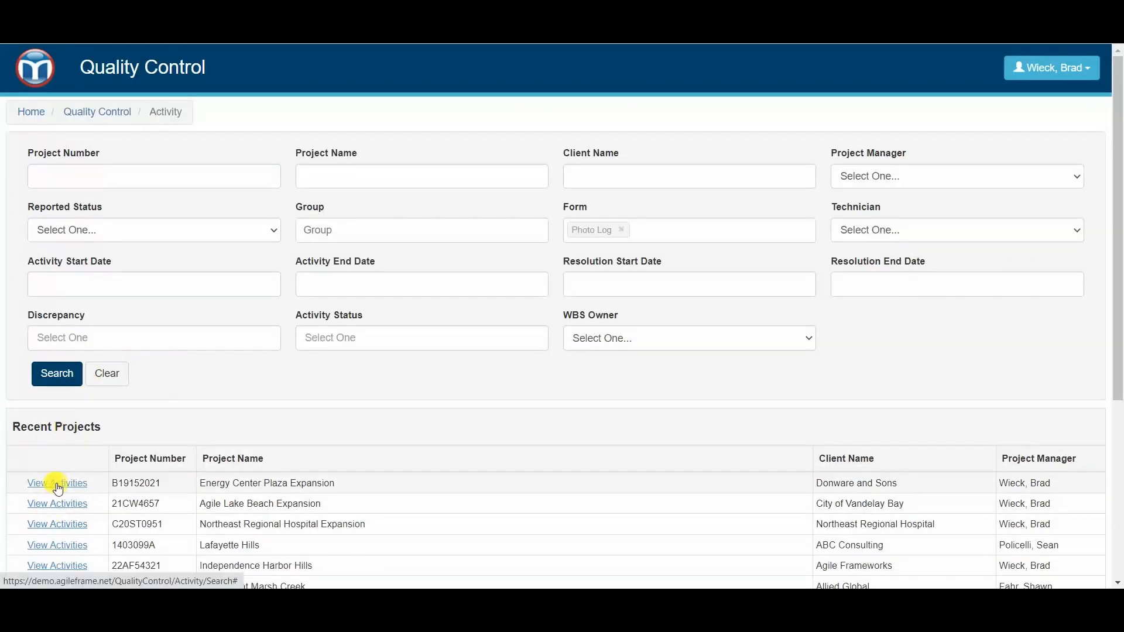
click(56, 483)
scroll(472, 326, down, 5)
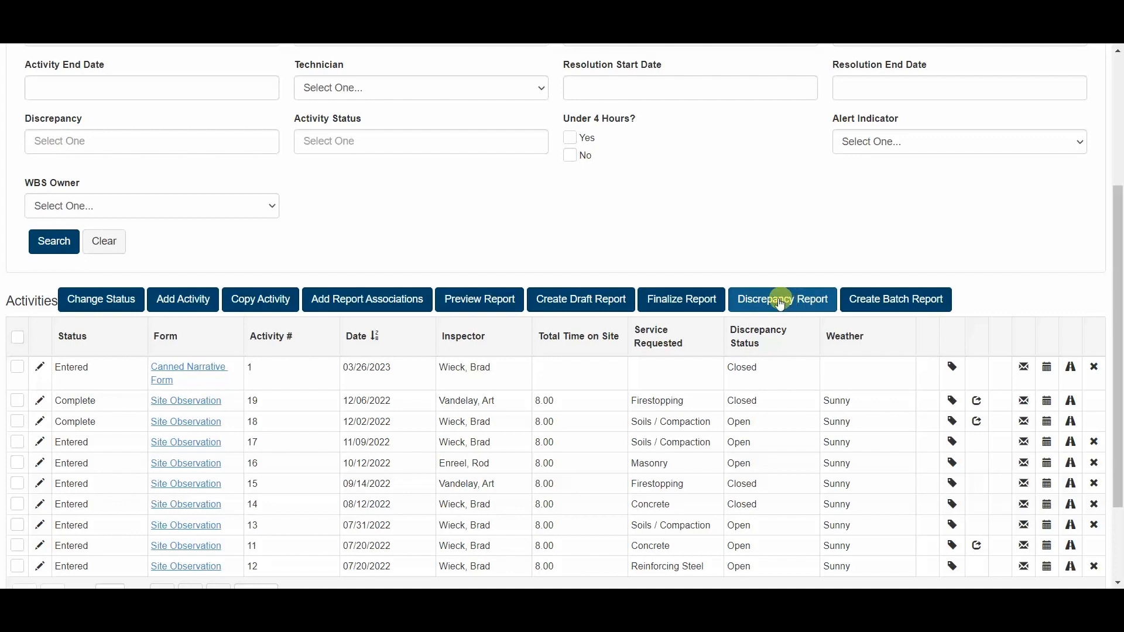
click(772, 299)
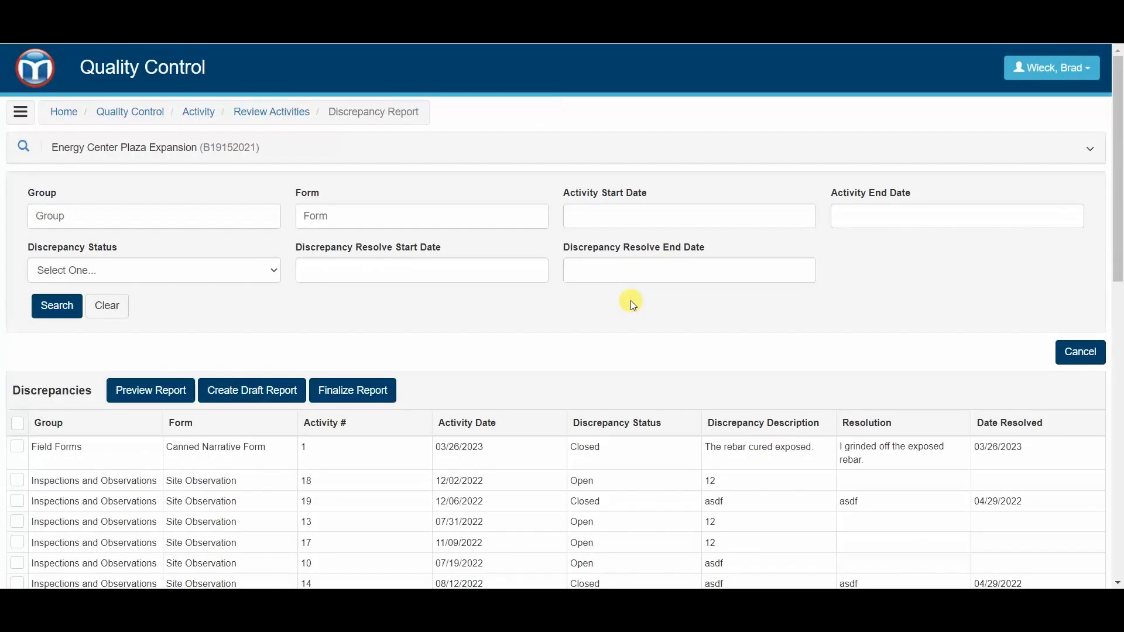
- Select all discrepancies in the project's Discrepancy Report list
scroll(490, 308, down, 1)
scroll(476, 343, down, 1)
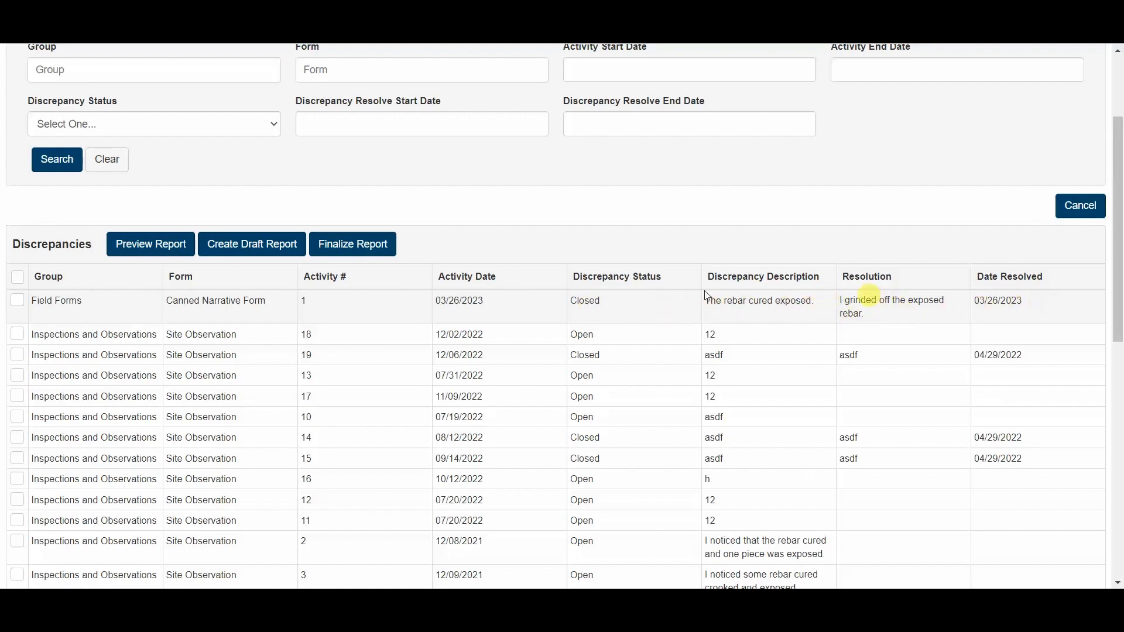
click(91, 301)
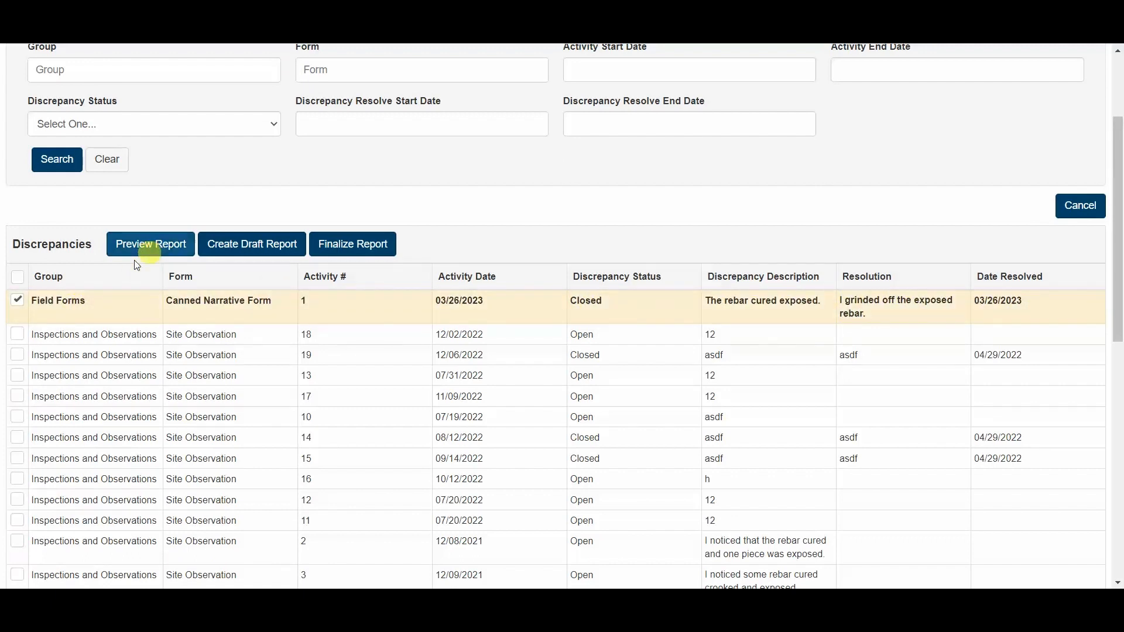
click(56, 299)
click(18, 276)
- Generate a preview of the discrepancy report for all selected records with the Bloomington office and no report note
click(132, 244)
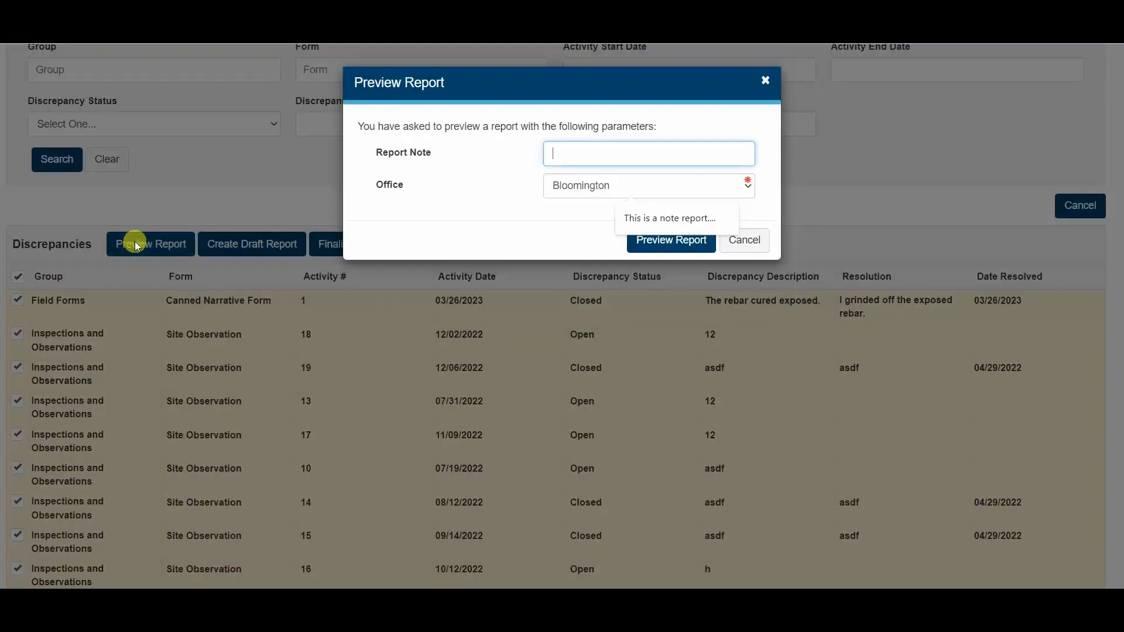
click(744, 241)
scroll(35, 164, down, 9)
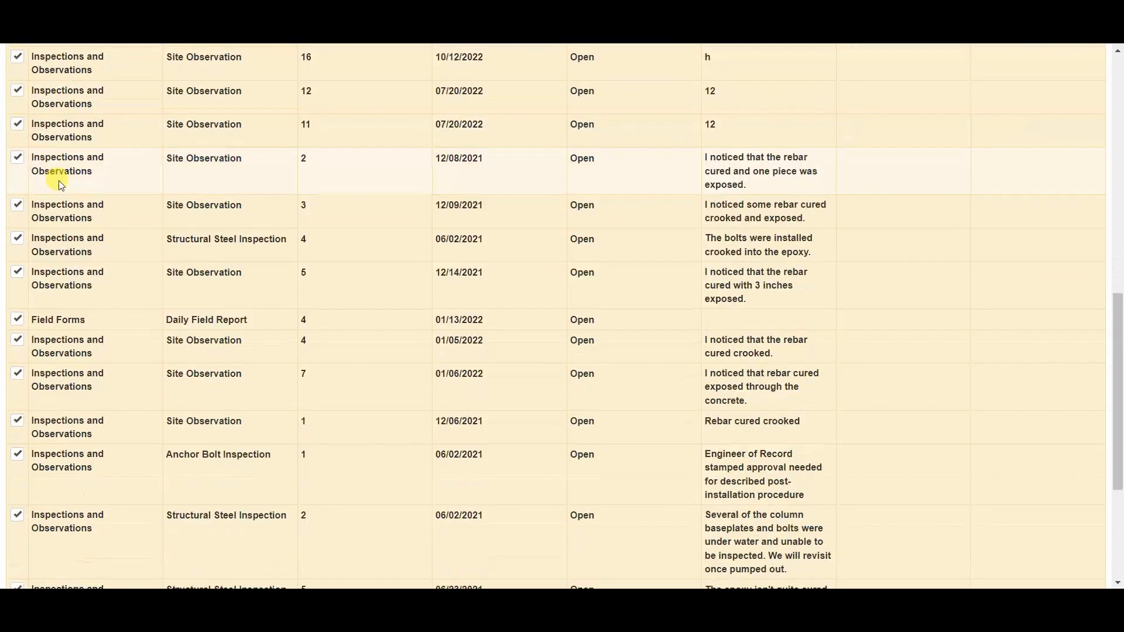
scroll(62, 185, down, 5)
scroll(92, 389, up, 12)
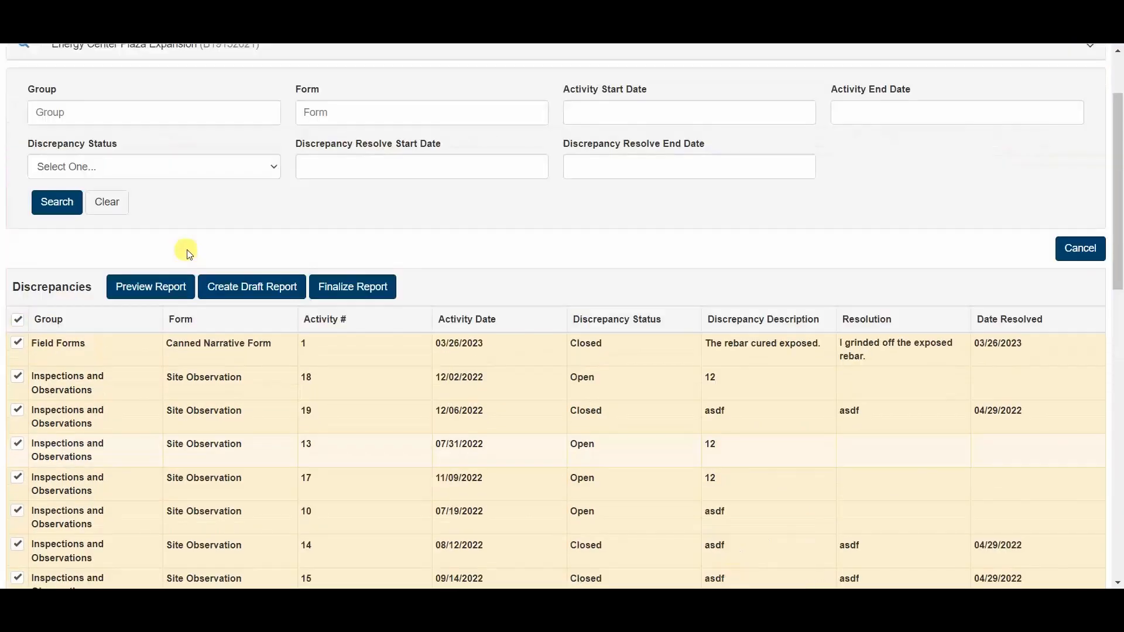
click(141, 296)
click(698, 237)
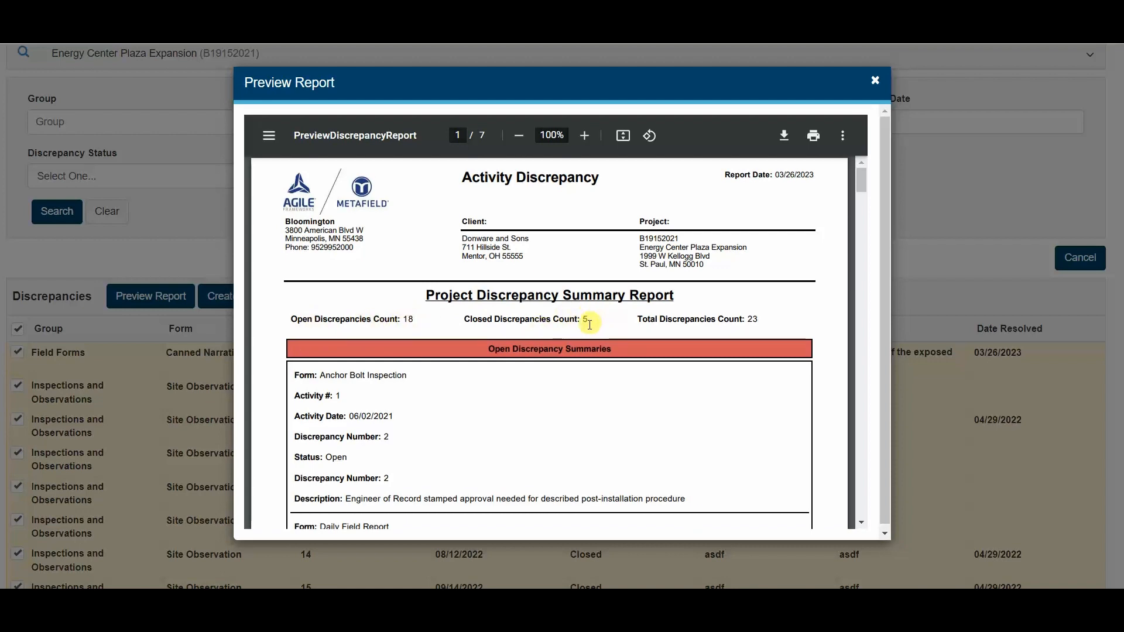
- Review the open and closed discrepancy summaries in the report preview, checking the Canned Narrative Form entry's resolution details
scroll(591, 293, down, 1)
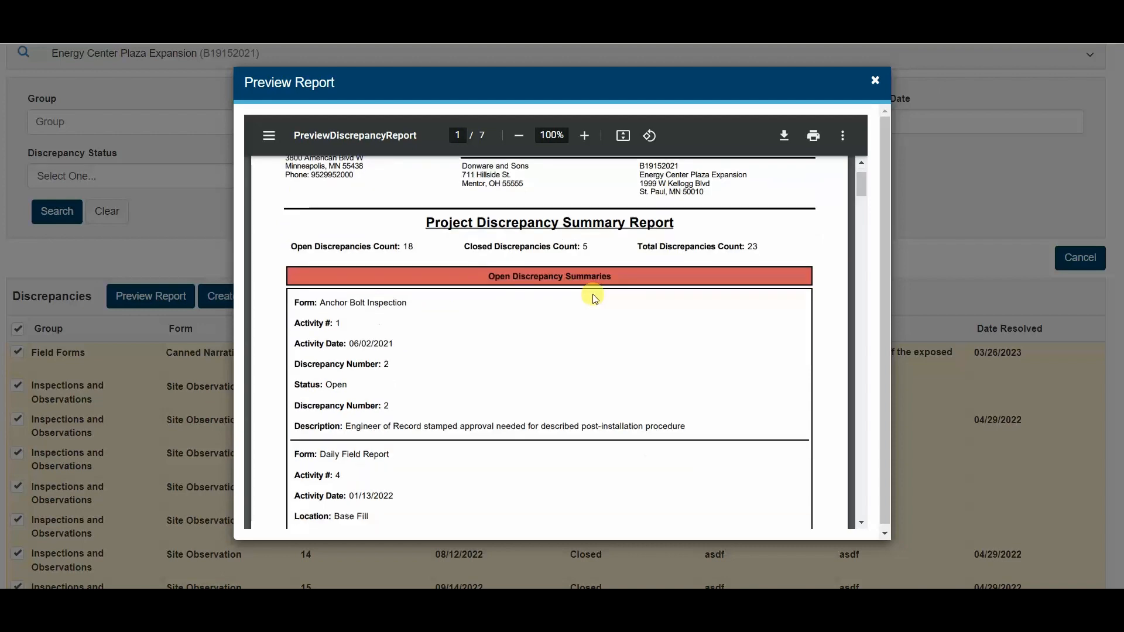
scroll(571, 254, down, 10)
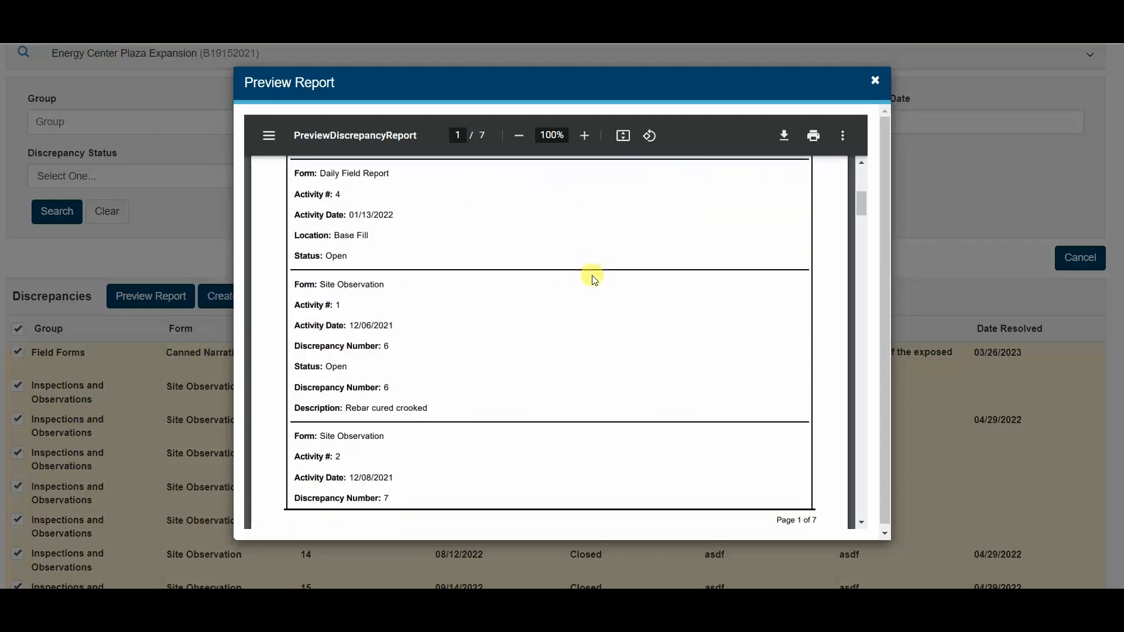
scroll(602, 338, down, 20)
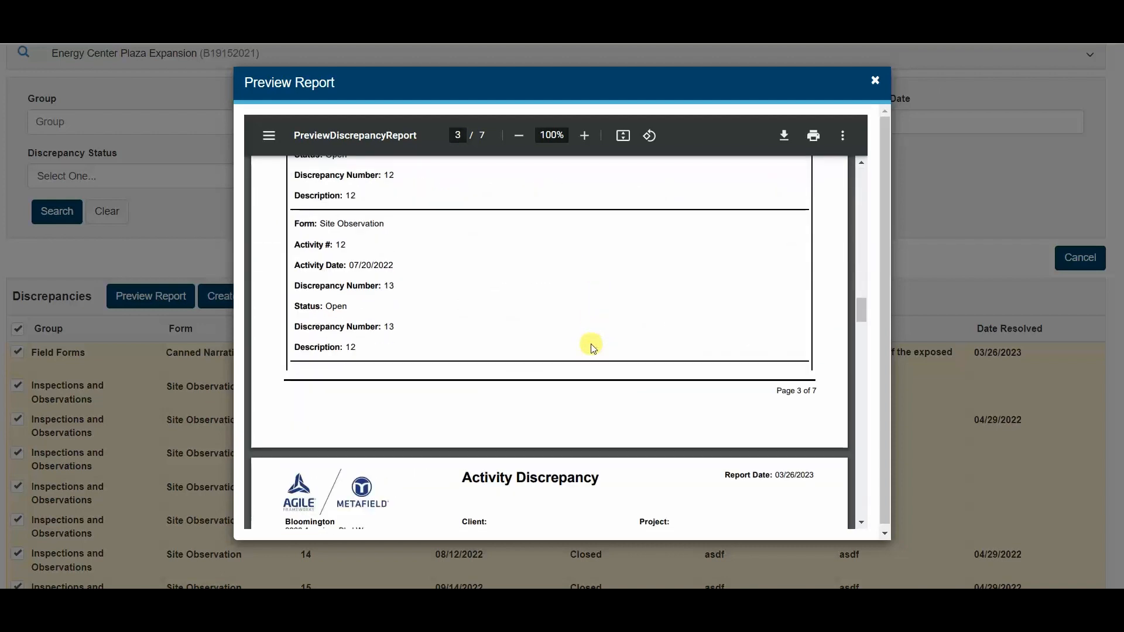
scroll(591, 353, down, 20)
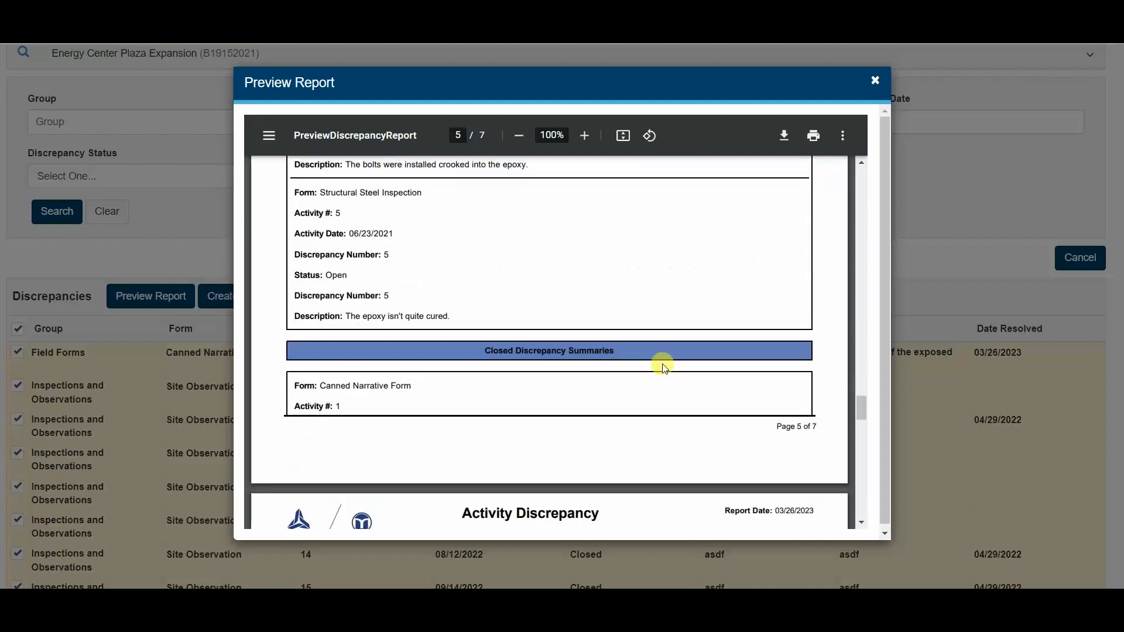
scroll(630, 379, down, 10)
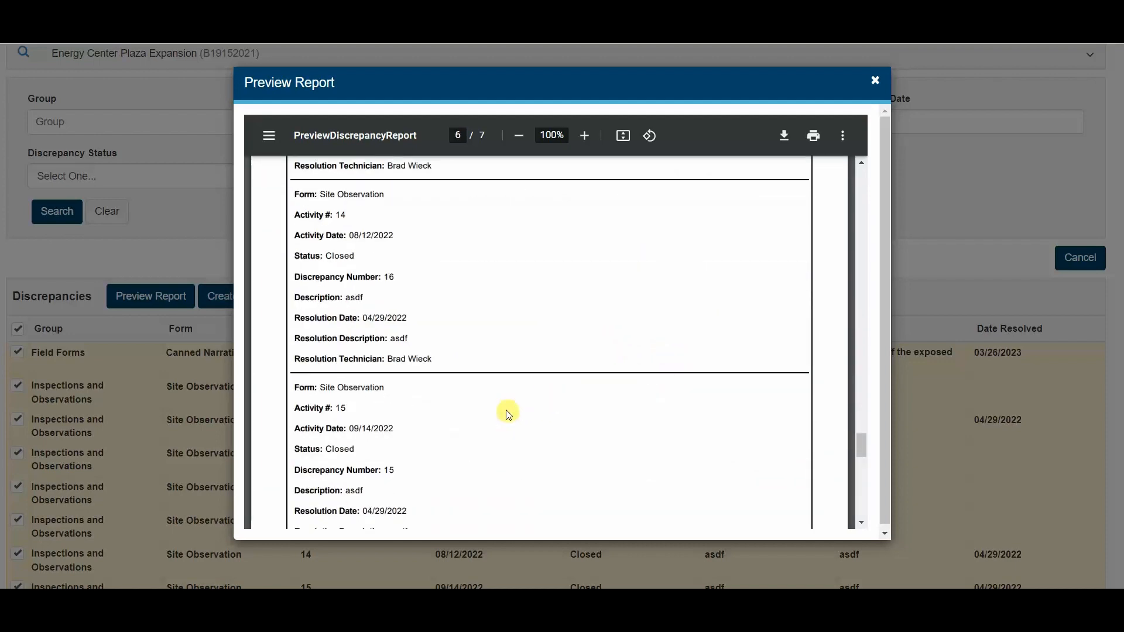
scroll(502, 414, down, 10)
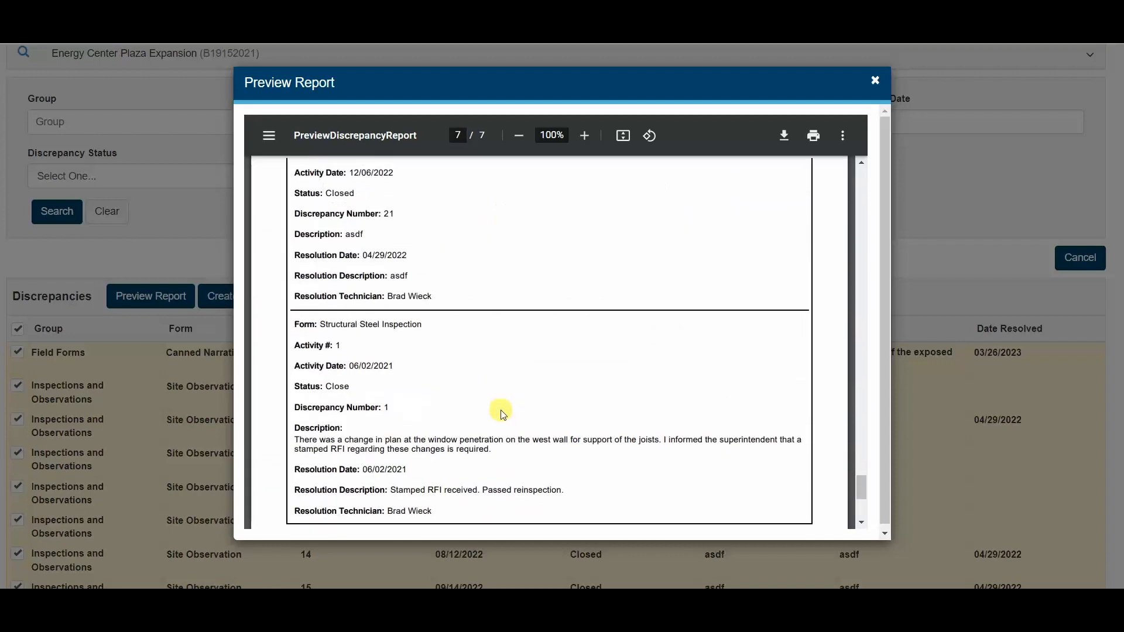
scroll(500, 402, up, 15)
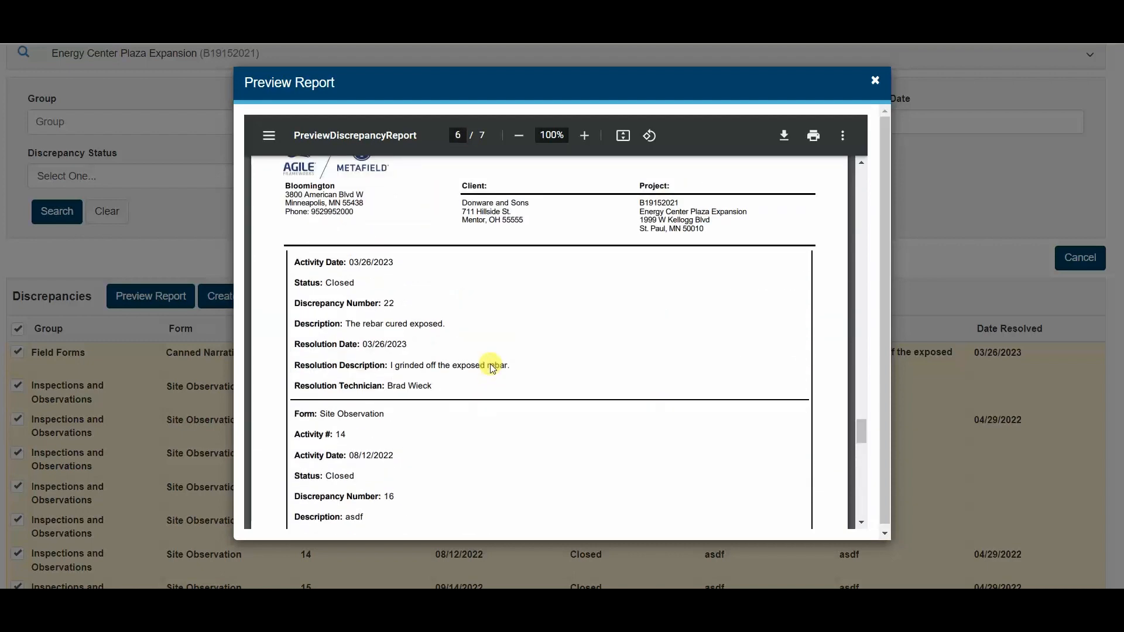
scroll(490, 367, up, 5)
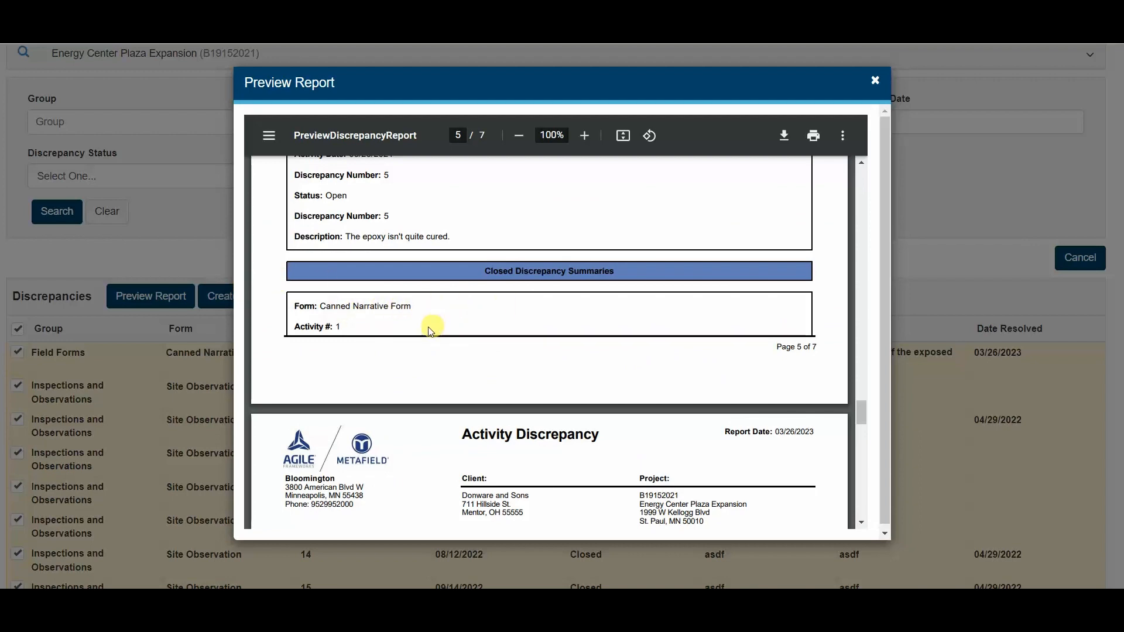
scroll(421, 356, down, 5)
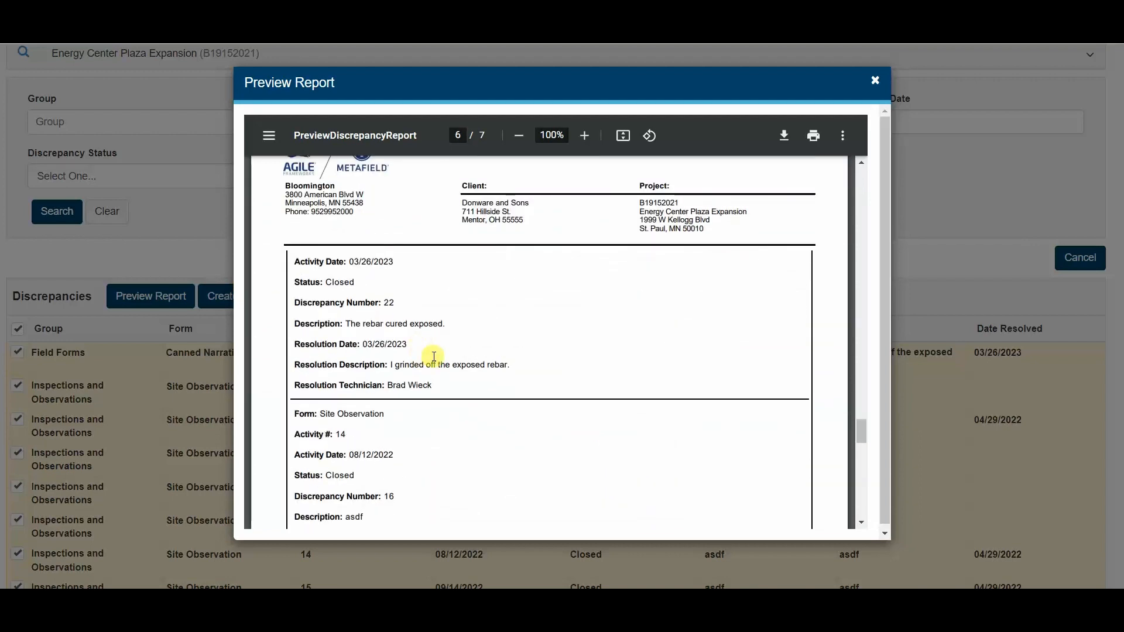
scroll(502, 363, up, 5)
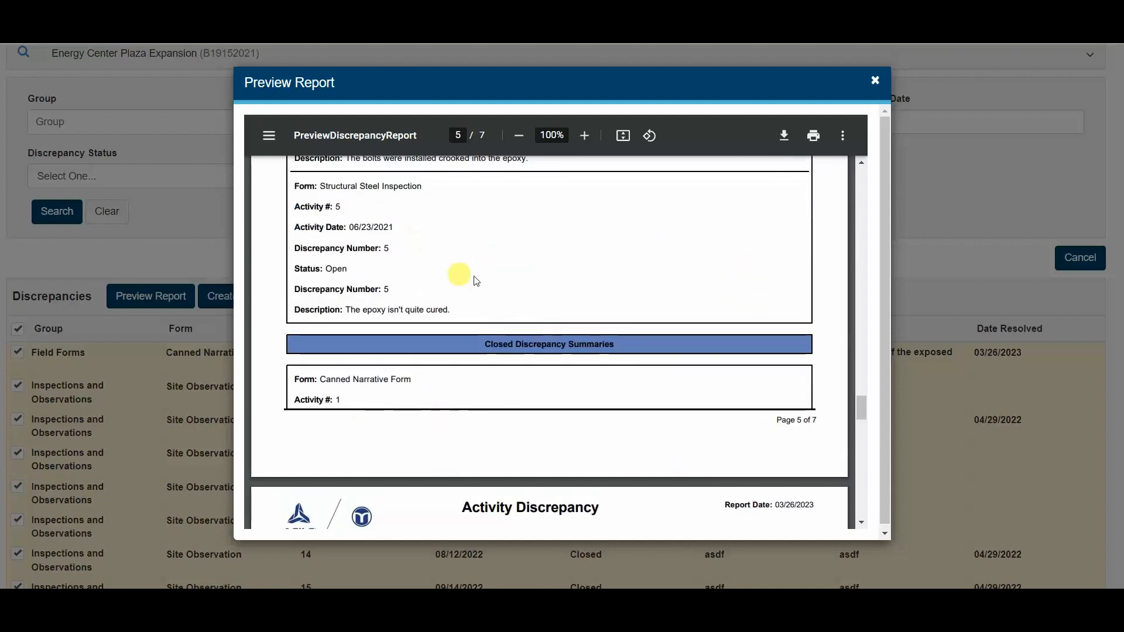
- Finish checking the discrepancy summaries on page 5 of the report preview and close the preview
scroll(433, 261, up, 1)
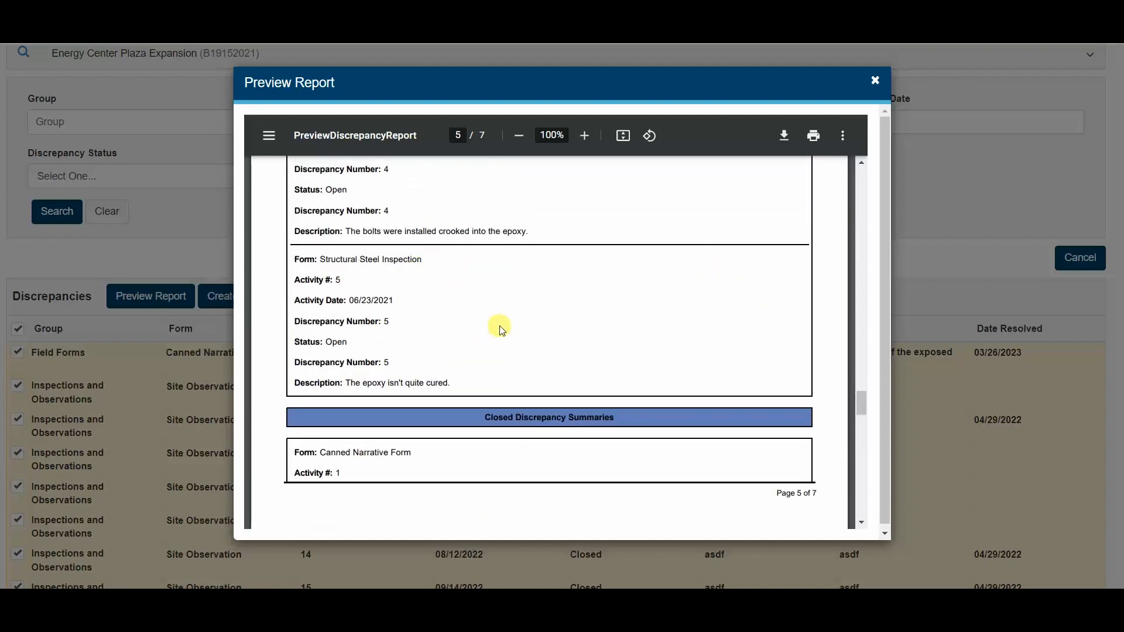
click(876, 83)
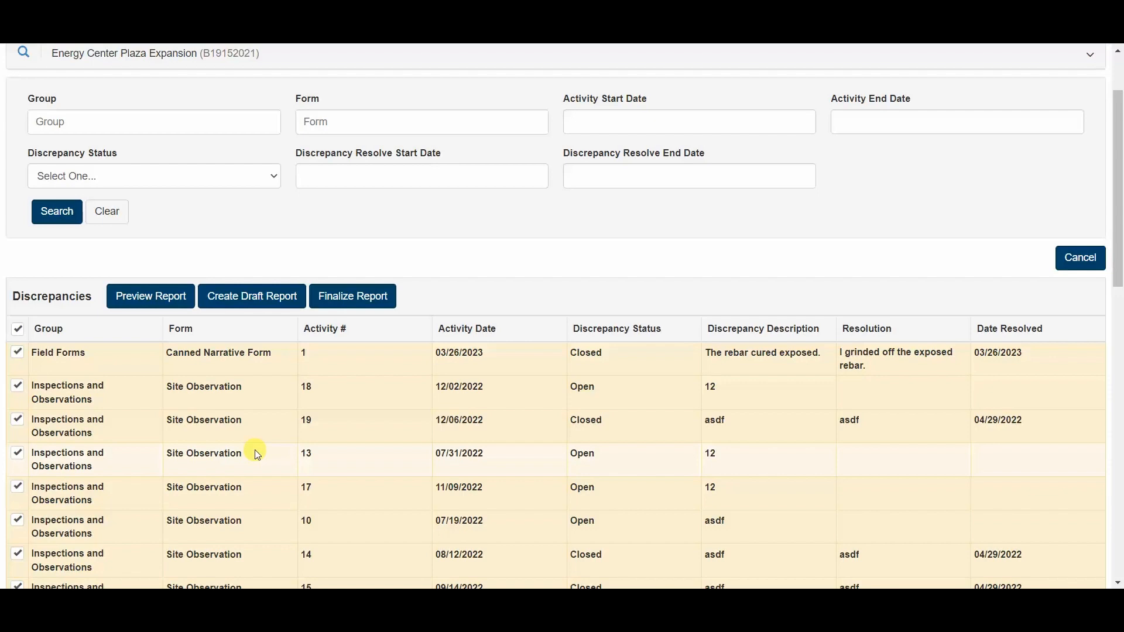
scroll(353, 394, up, 2)
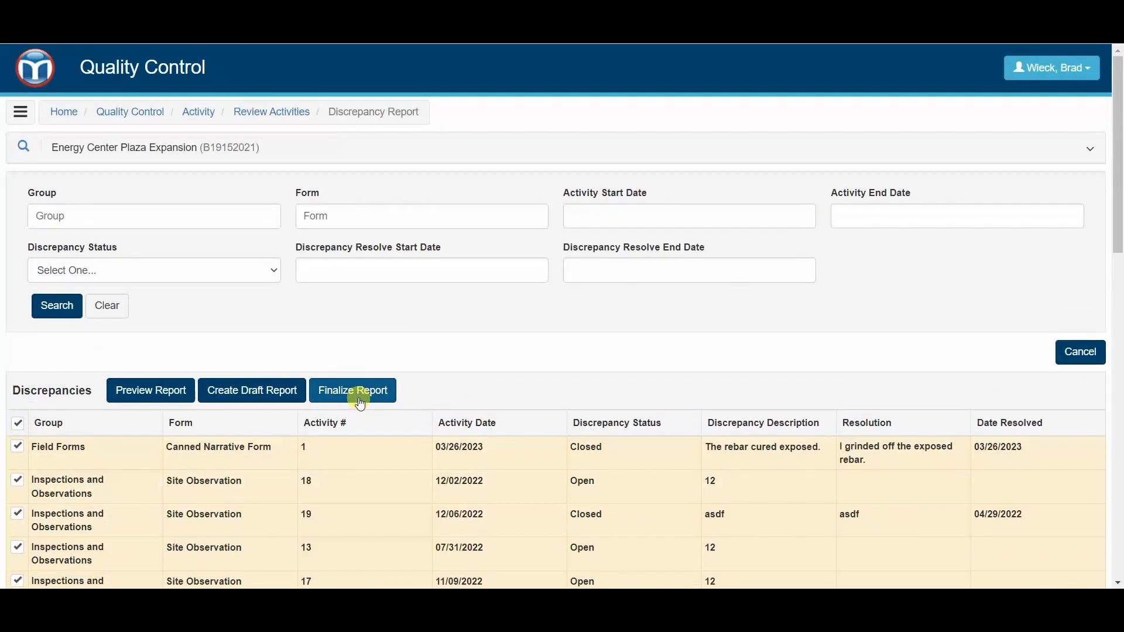
- Open the Canned Narrative Form activity dated 03/26/2023 from the Field module's managed activities for Energy Center Plaza Expansion
click(48, 69)
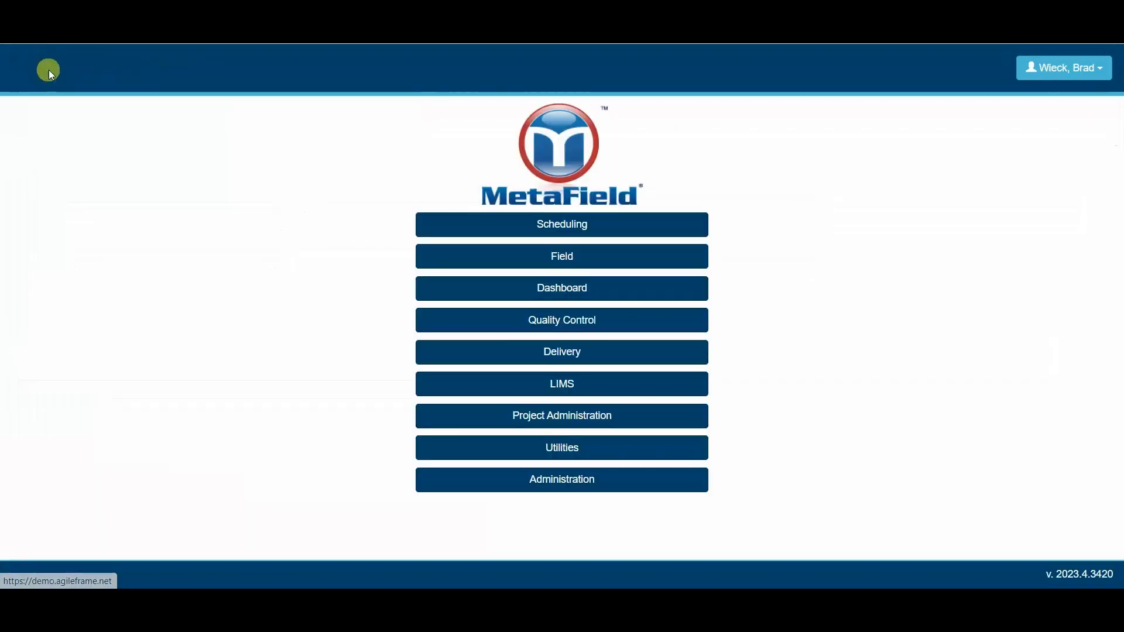
click(565, 261)
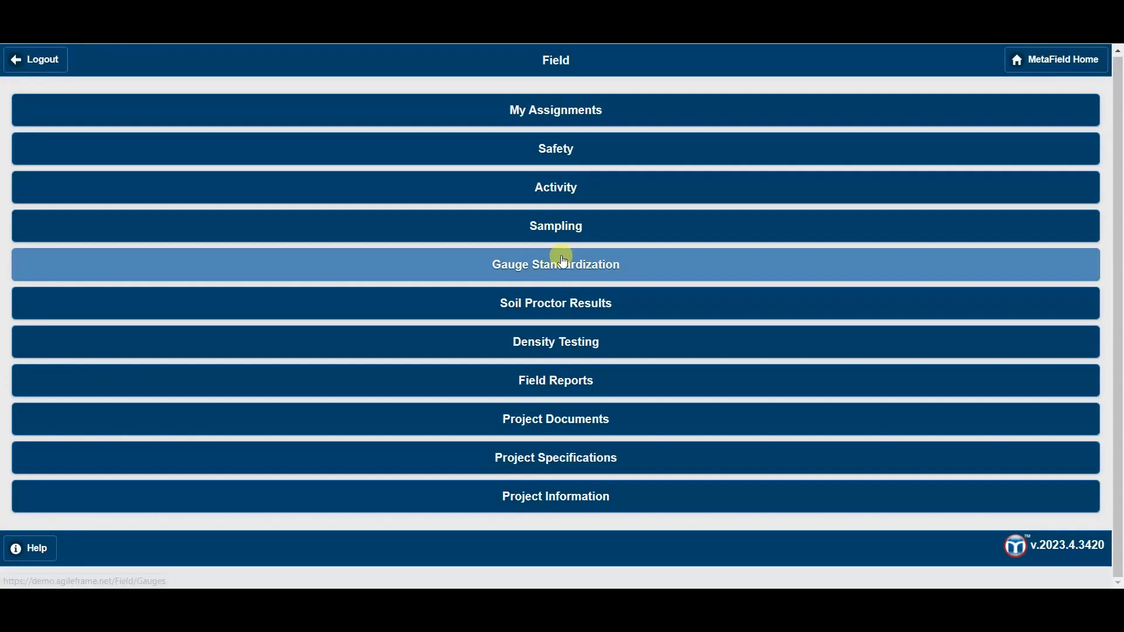
click(571, 191)
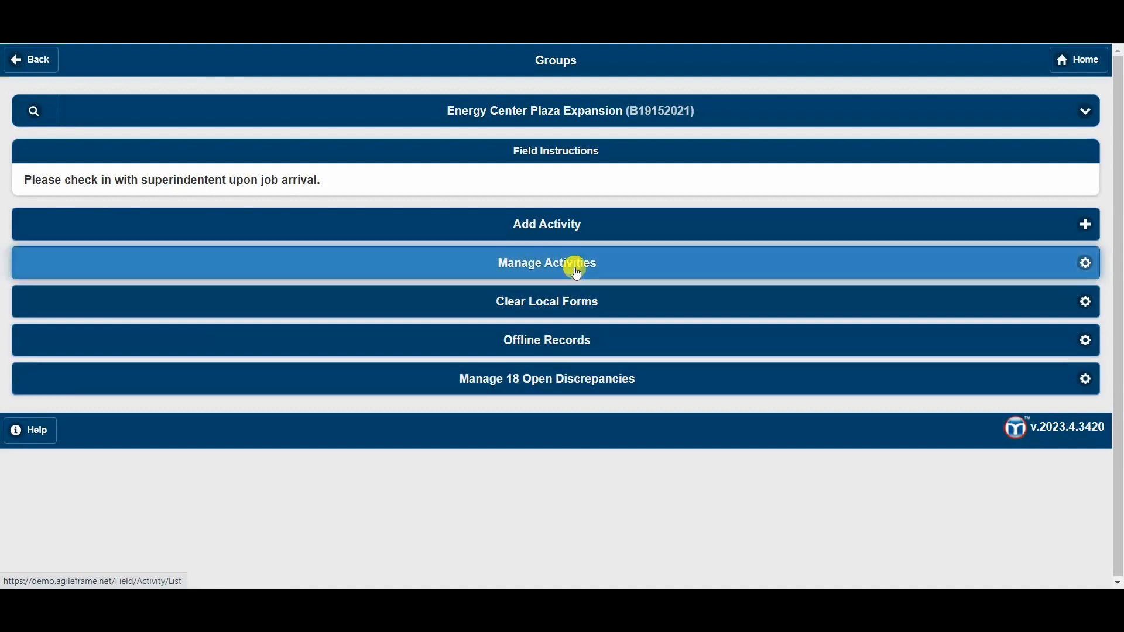
click(573, 264)
scroll(271, 321, down, 8)
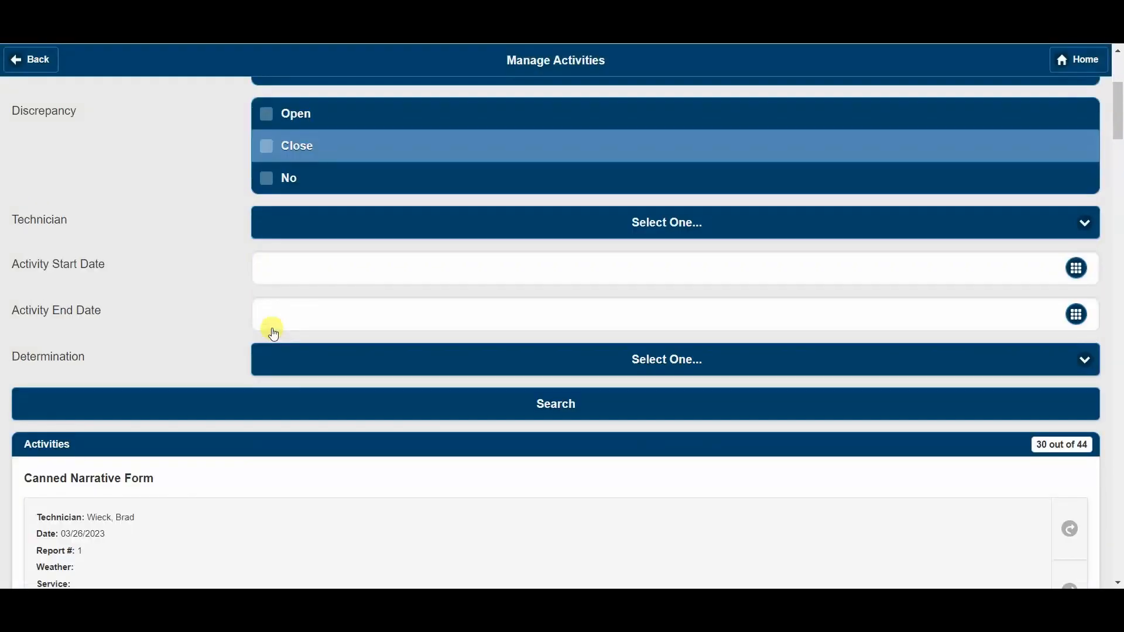
click(247, 316)
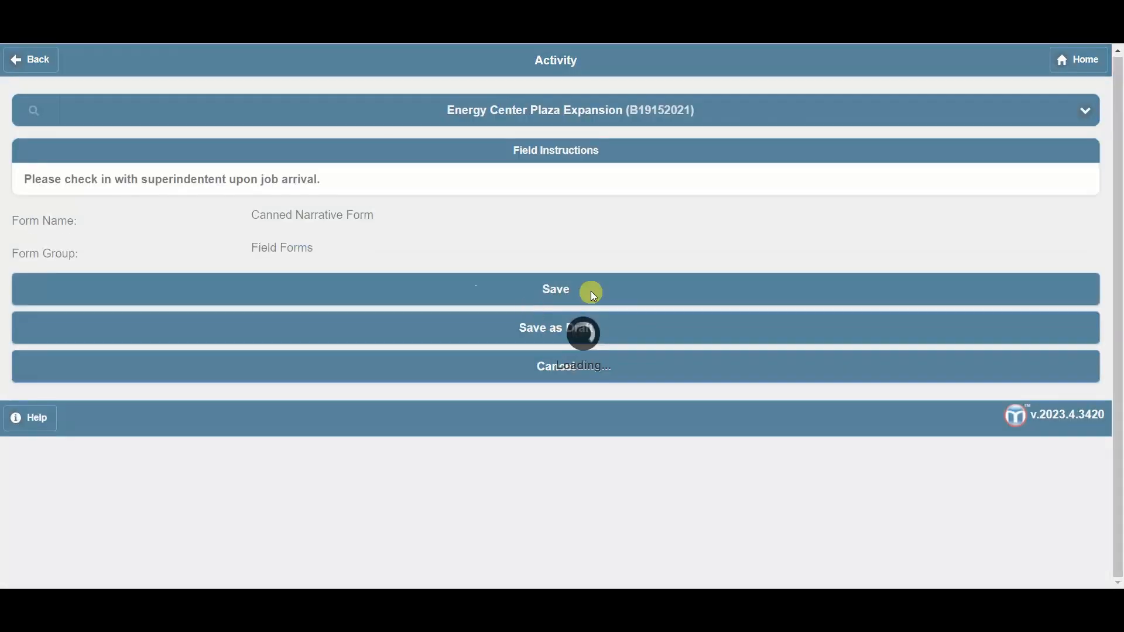
- Open the activity's Discrepancy Log and examine Record 1's discrepancy number, status and description fields for editability
scroll(591, 290, down, 3)
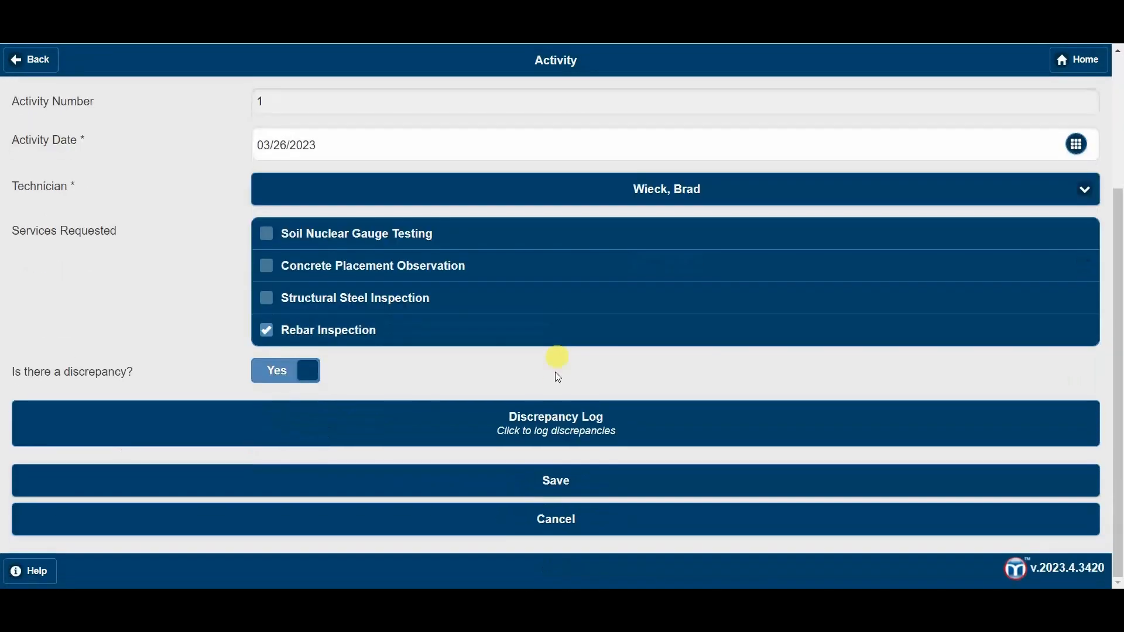
click(562, 416)
scroll(165, 351, down, 2)
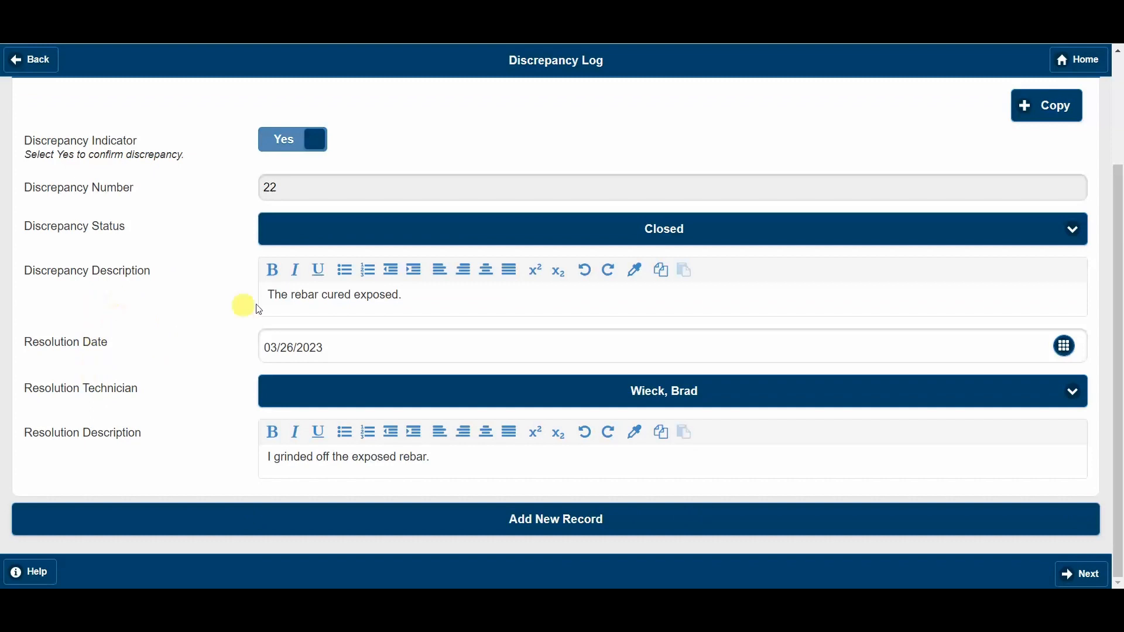
drag(56, 280, 126, 281)
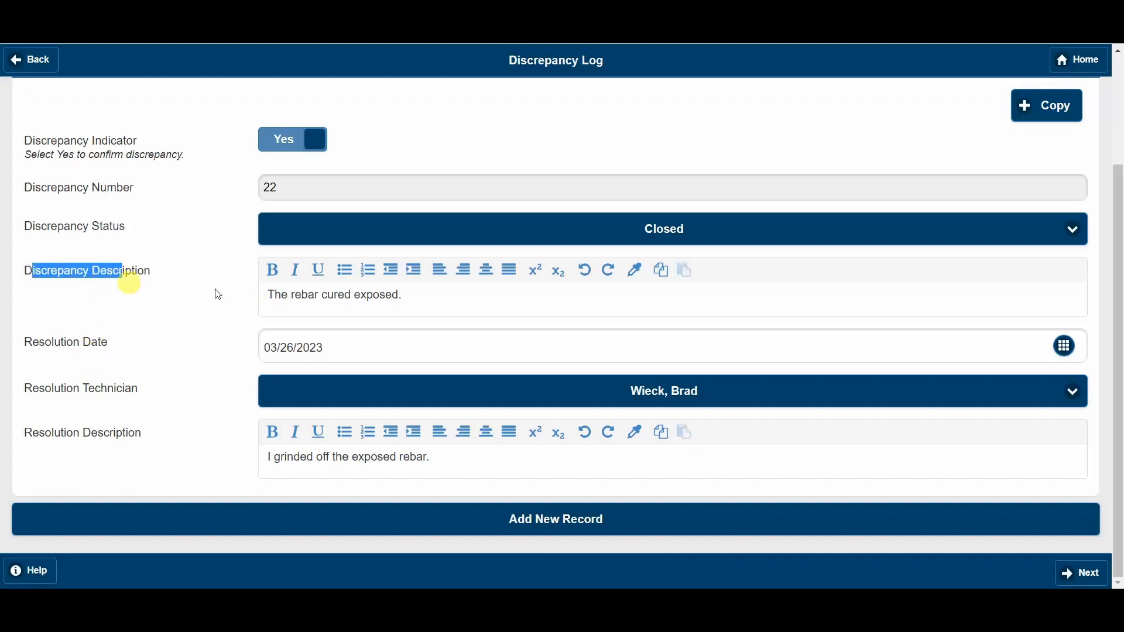
click(426, 301)
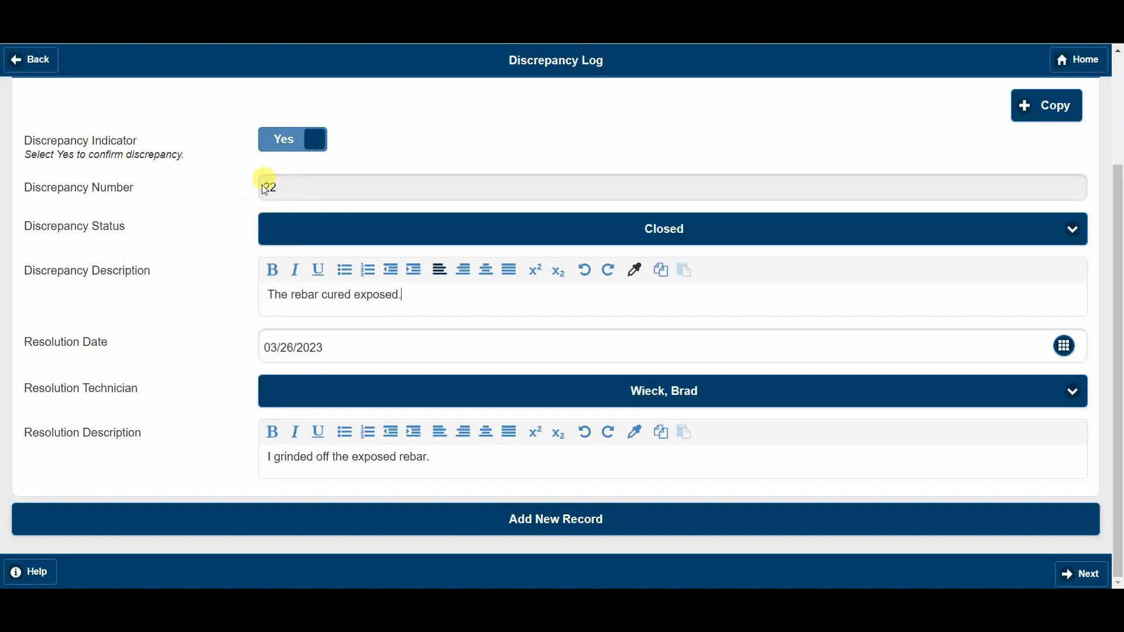
click(283, 189)
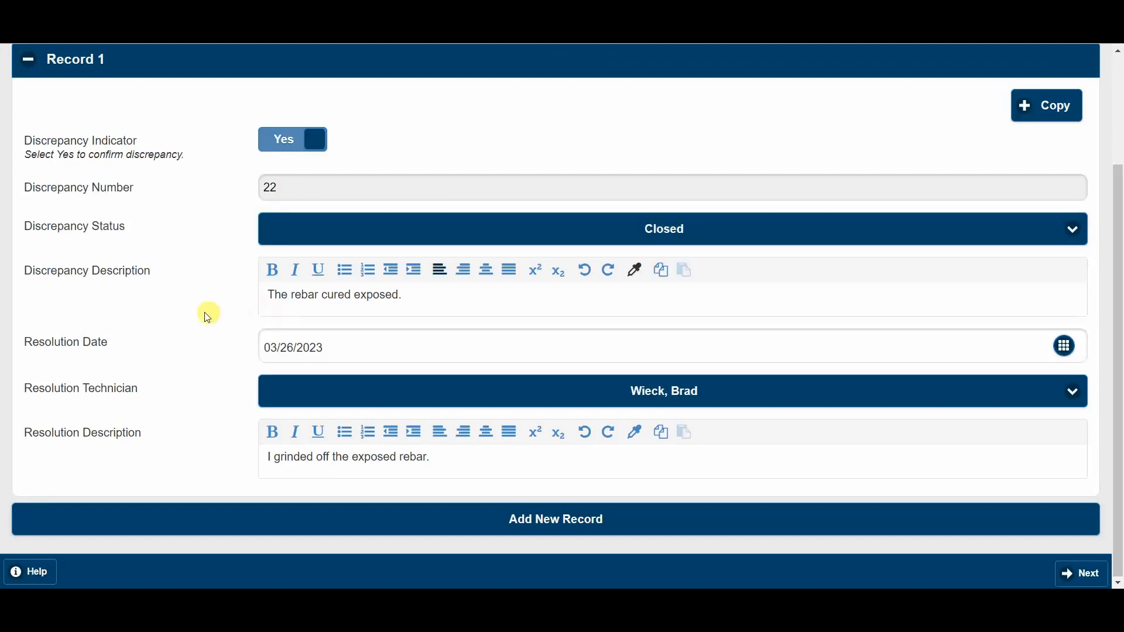
scroll(343, 344, up, 2)
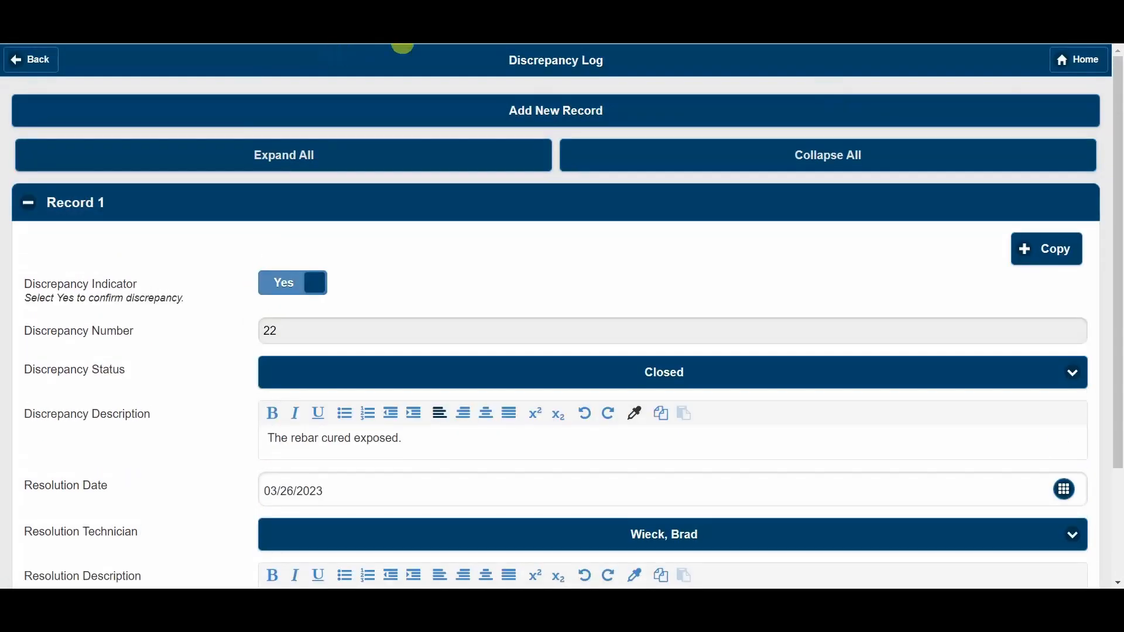
- Leave the field activity and open the Canned Narrative Form in the Form Designer from the Administration activity forms
click(1073, 63)
click(637, 115)
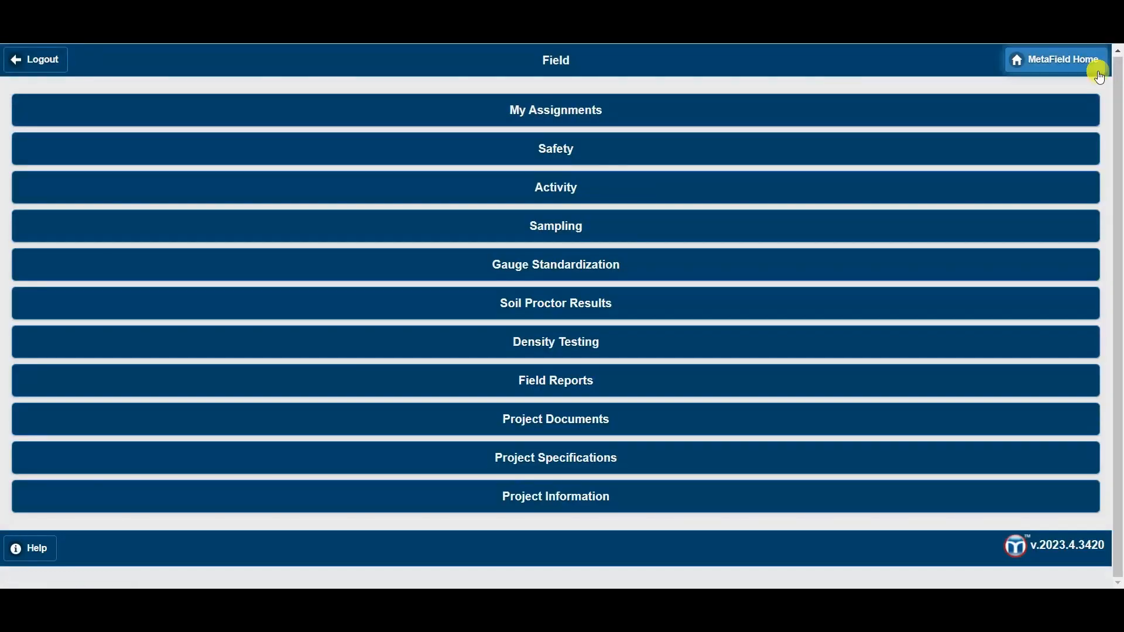
click(1092, 67)
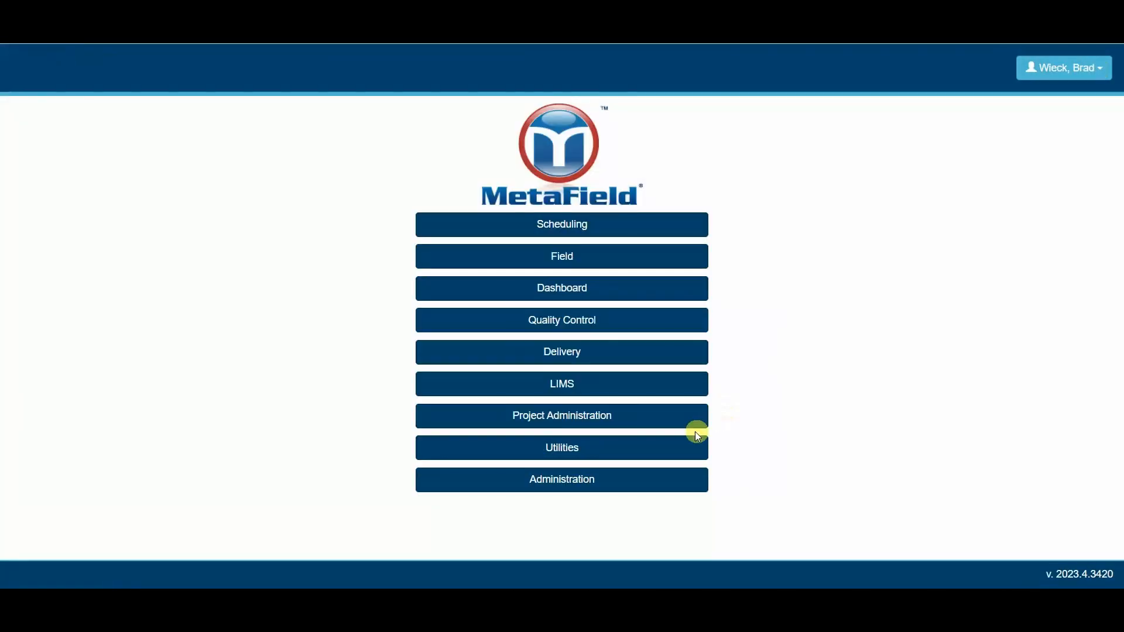
click(597, 491)
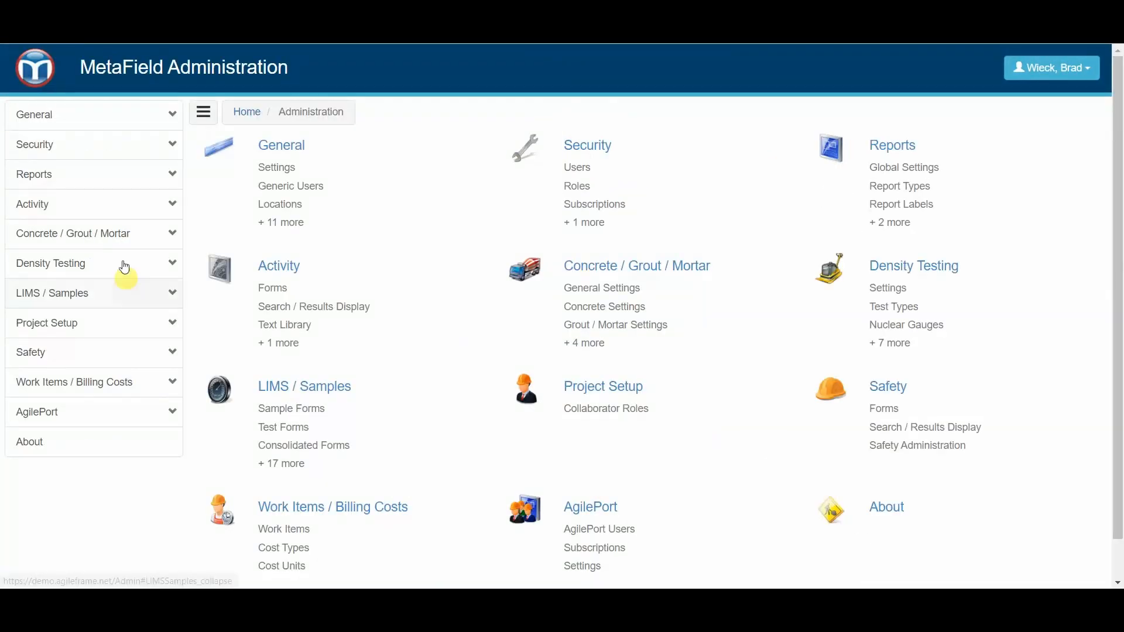
click(98, 203)
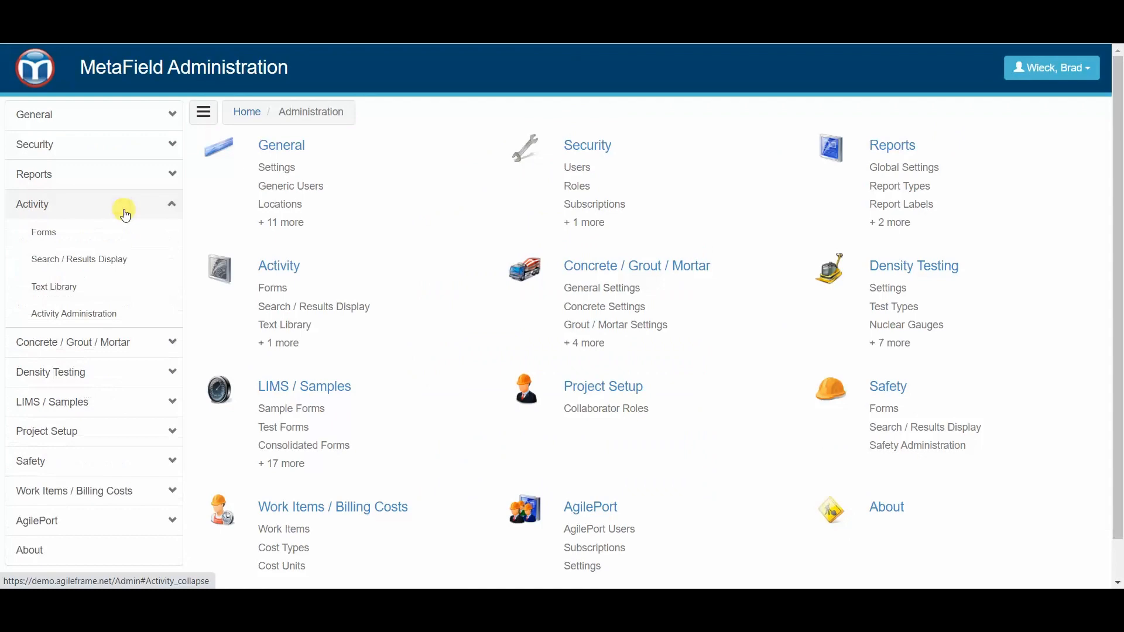
click(97, 240)
scroll(343, 287, down, 3)
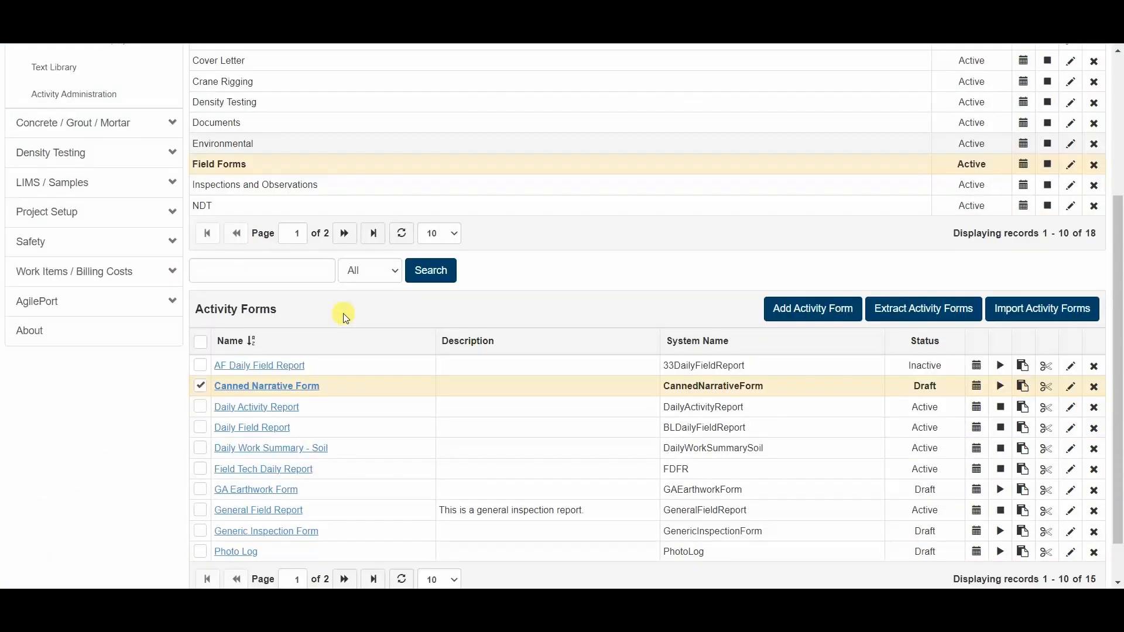
click(281, 386)
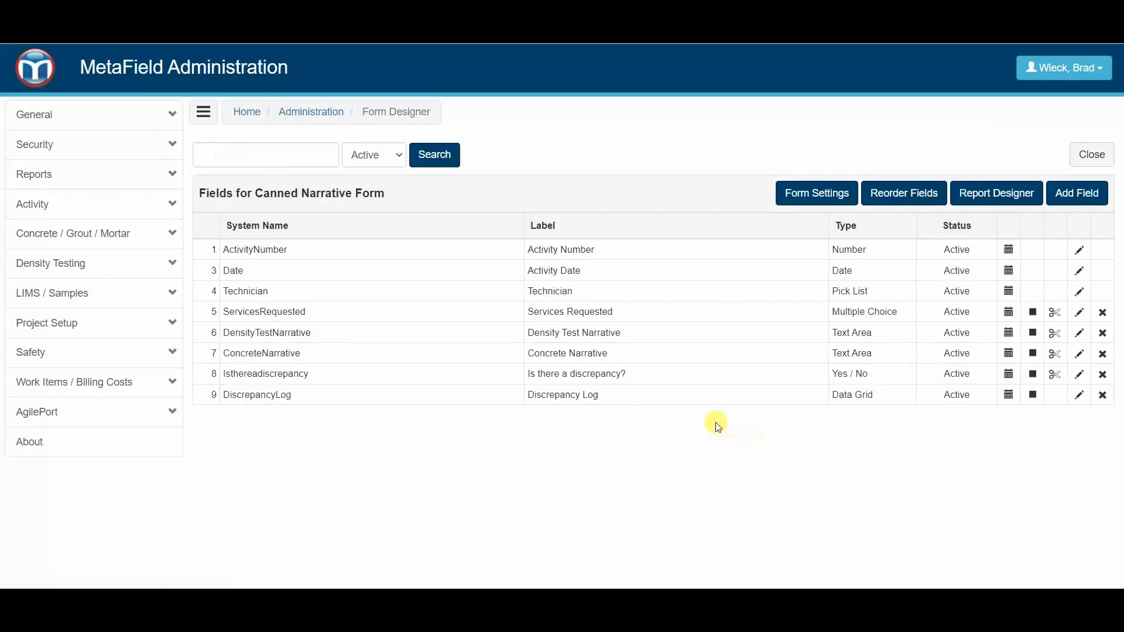
- Add the Disable After Save setting to the Discrepancy Description field in the Discrepancy Log data grid and save the field
click(568, 395)
scroll(568, 395, down, 2)
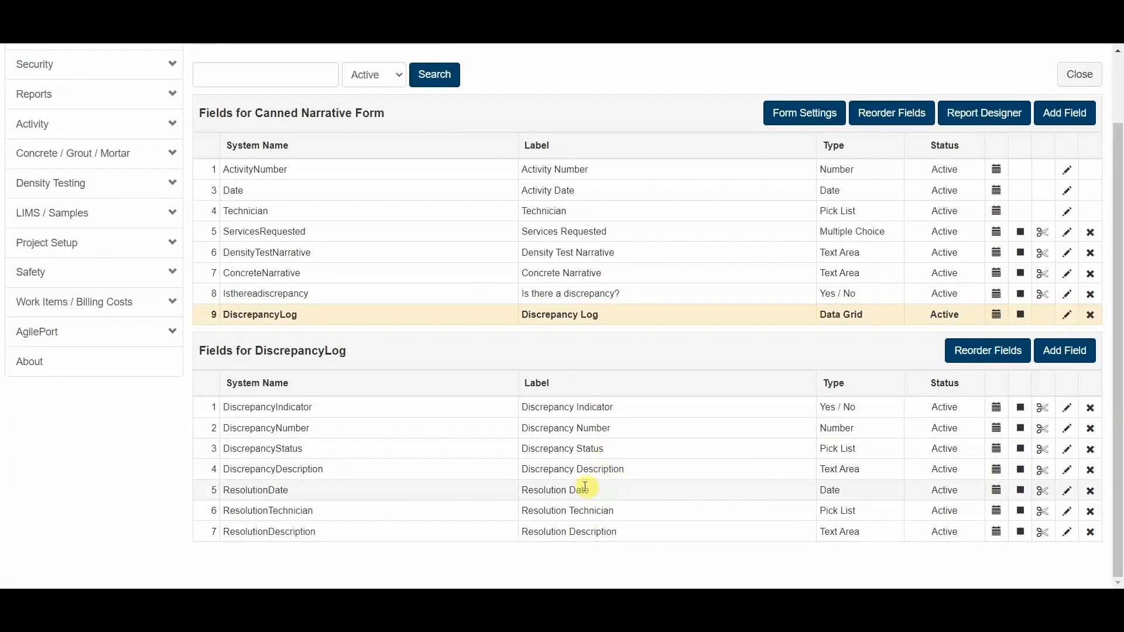
click(572, 468)
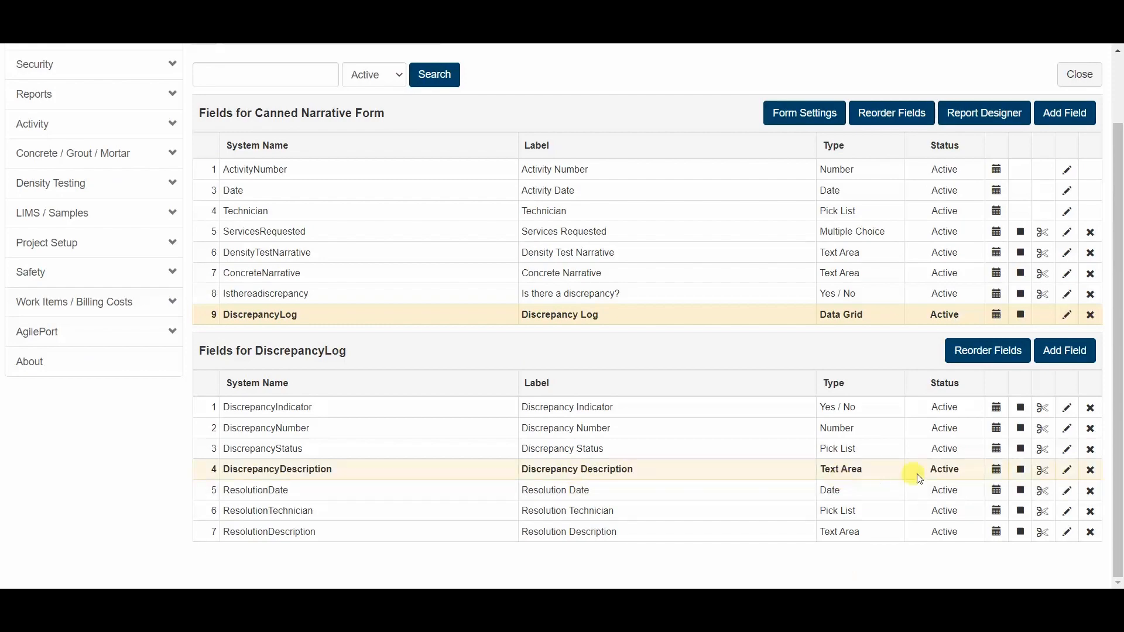
click(1068, 472)
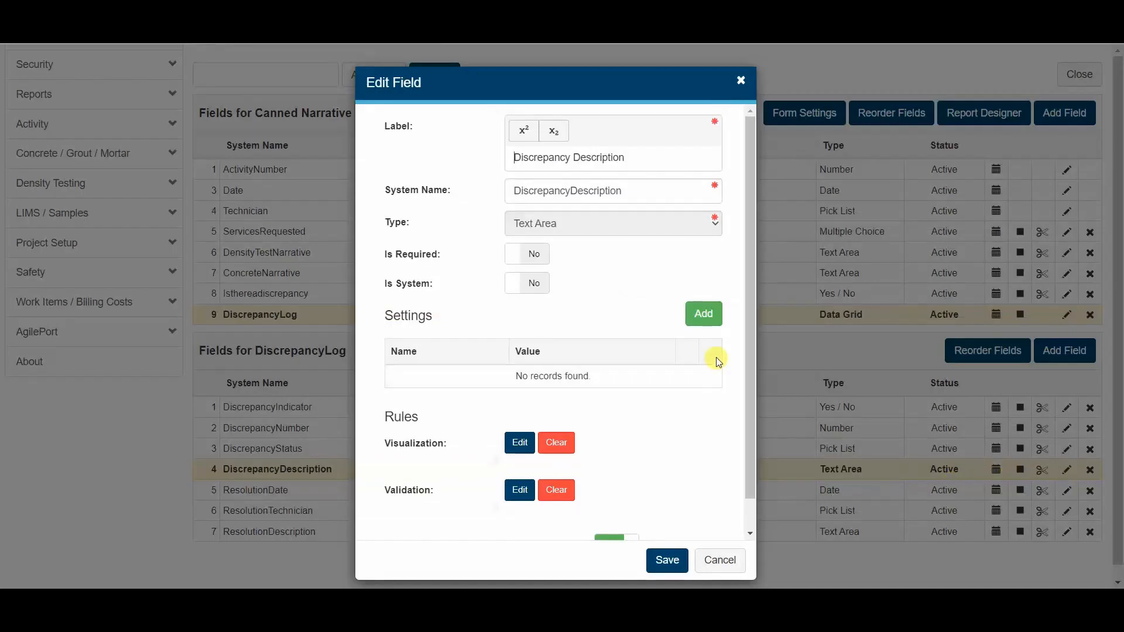
click(709, 320)
click(644, 133)
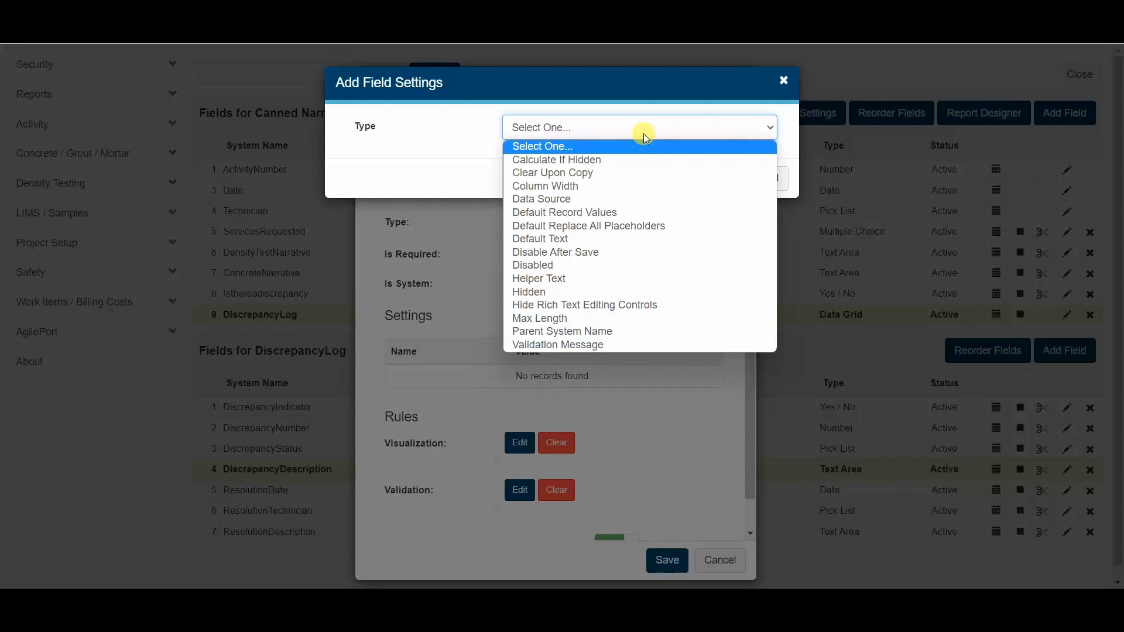
click(617, 253)
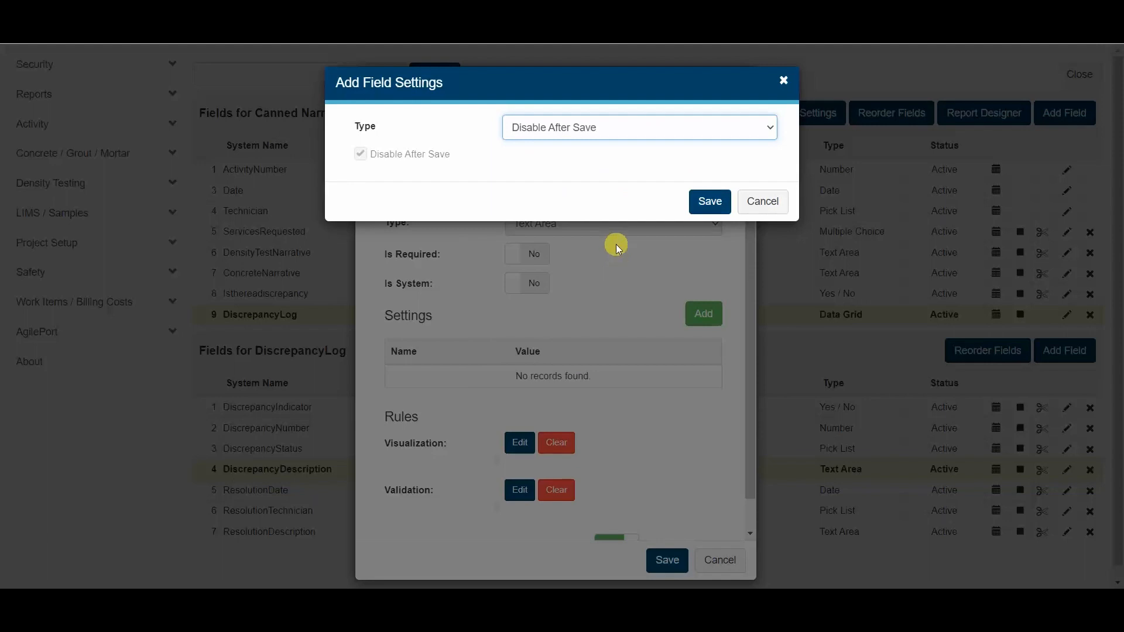
click(708, 201)
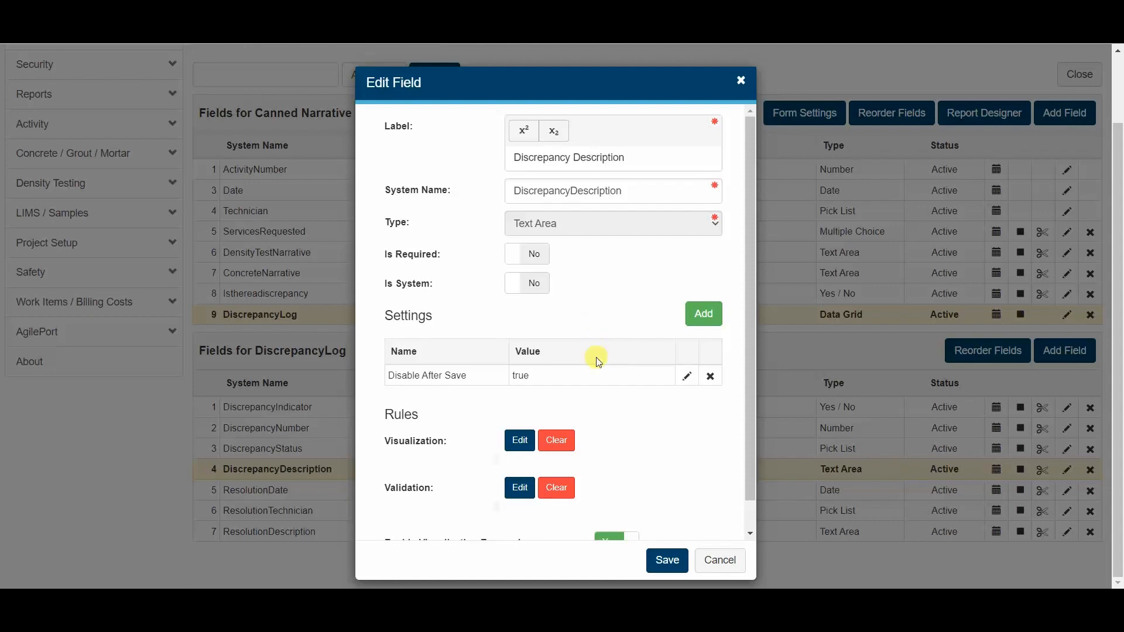
click(667, 560)
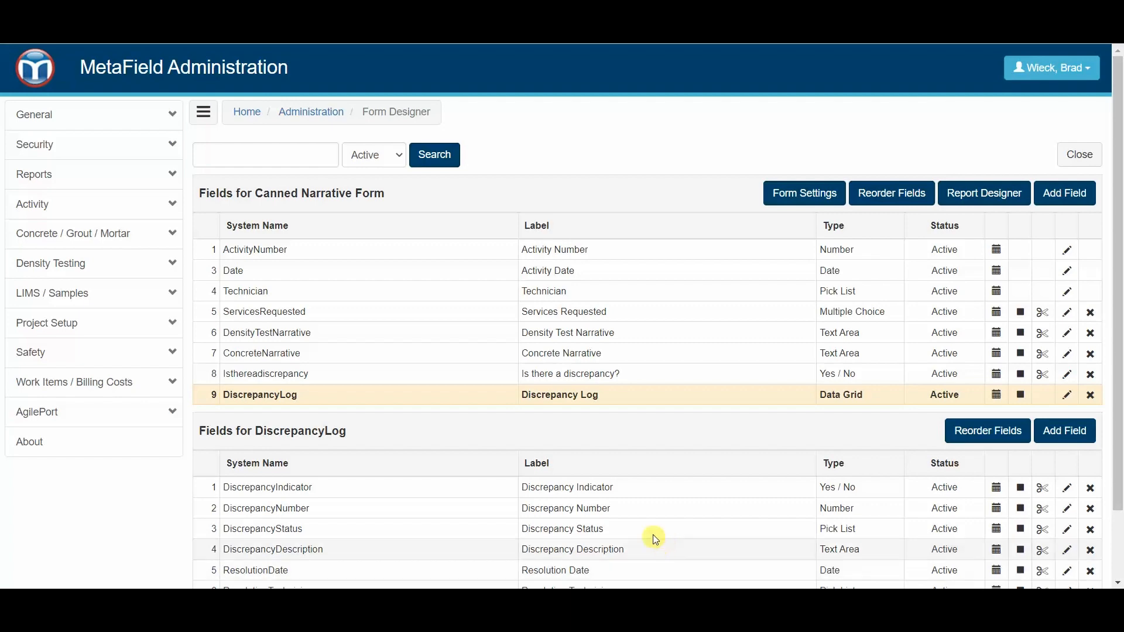
- Add the Clear Upon Copy setting to the form's Activity Date field and save the field
scroll(652, 535, down, 2)
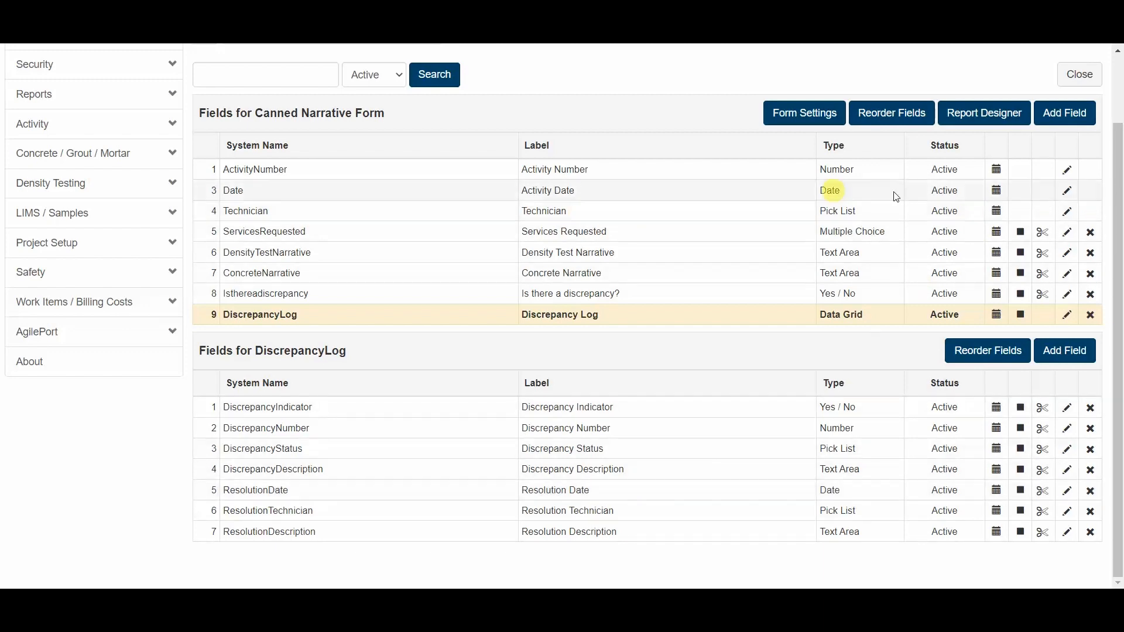
click(1066, 190)
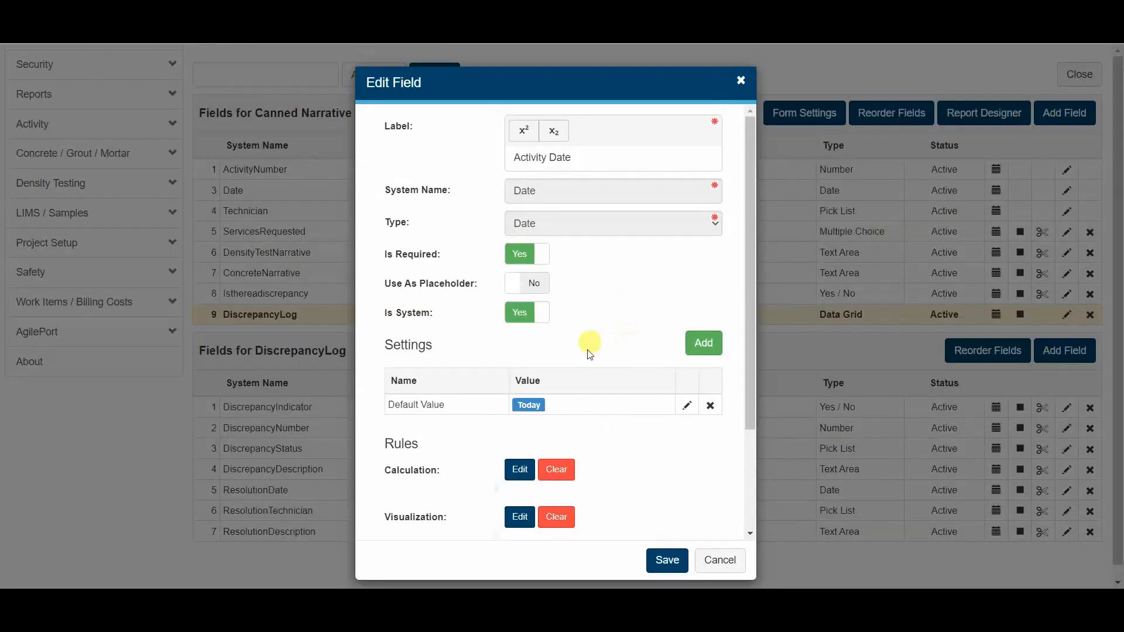
click(706, 350)
click(626, 134)
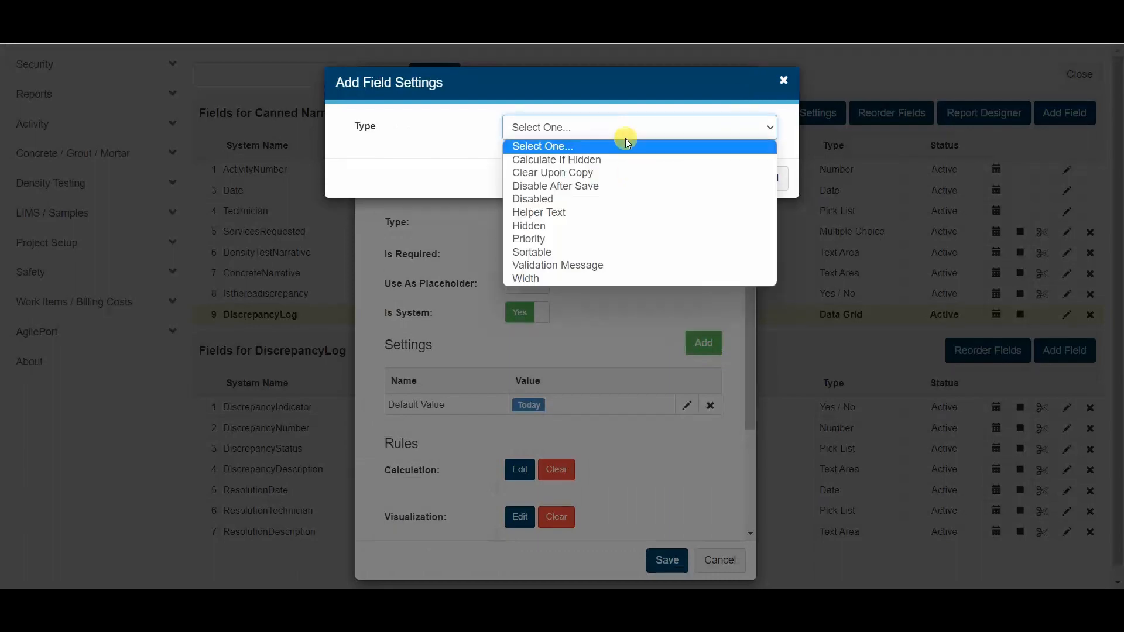
click(611, 172)
click(710, 200)
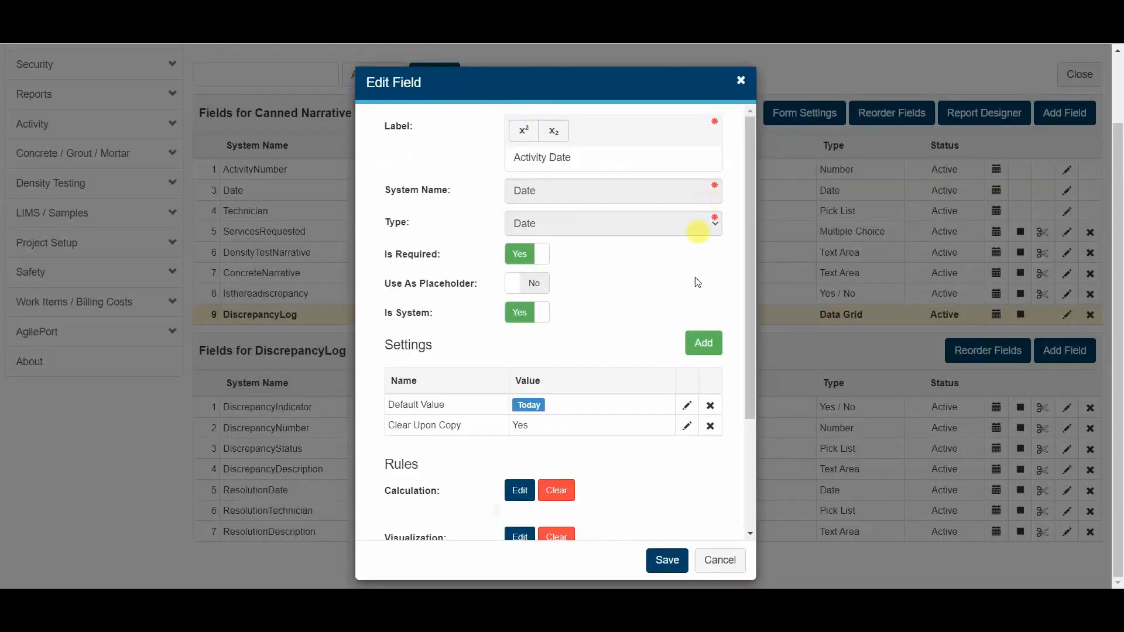
click(667, 559)
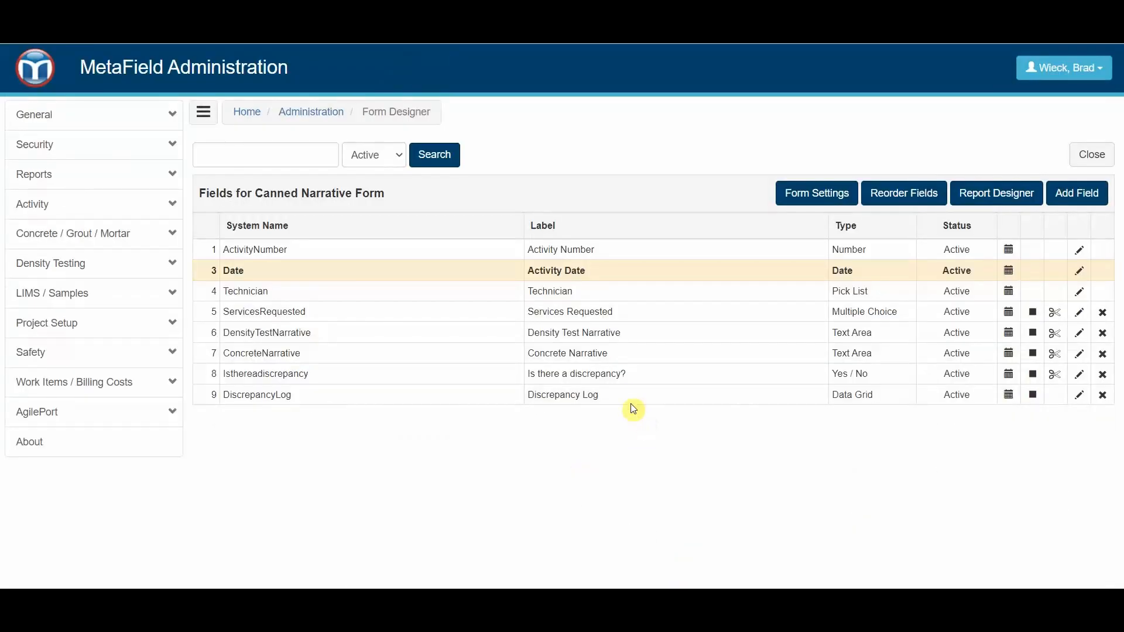
- Add the Clear Upon Copy setting to the Discrepancy Indicator field in the Discrepancy Log data grid and save the field
click(632, 398)
scroll(612, 429, down, 1)
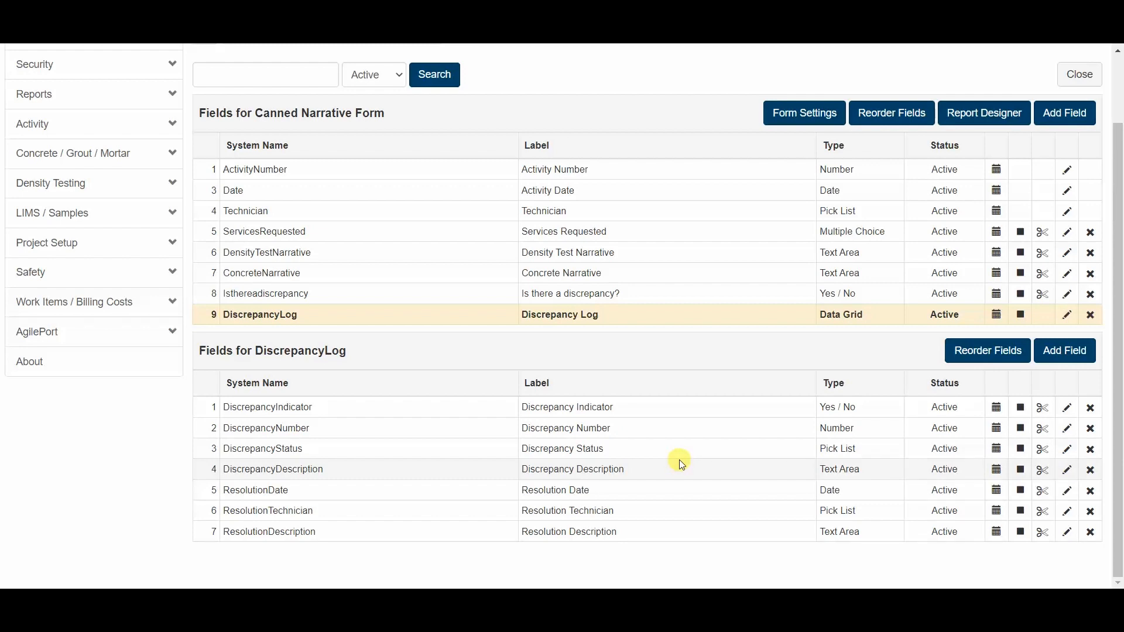
click(1066, 407)
click(702, 347)
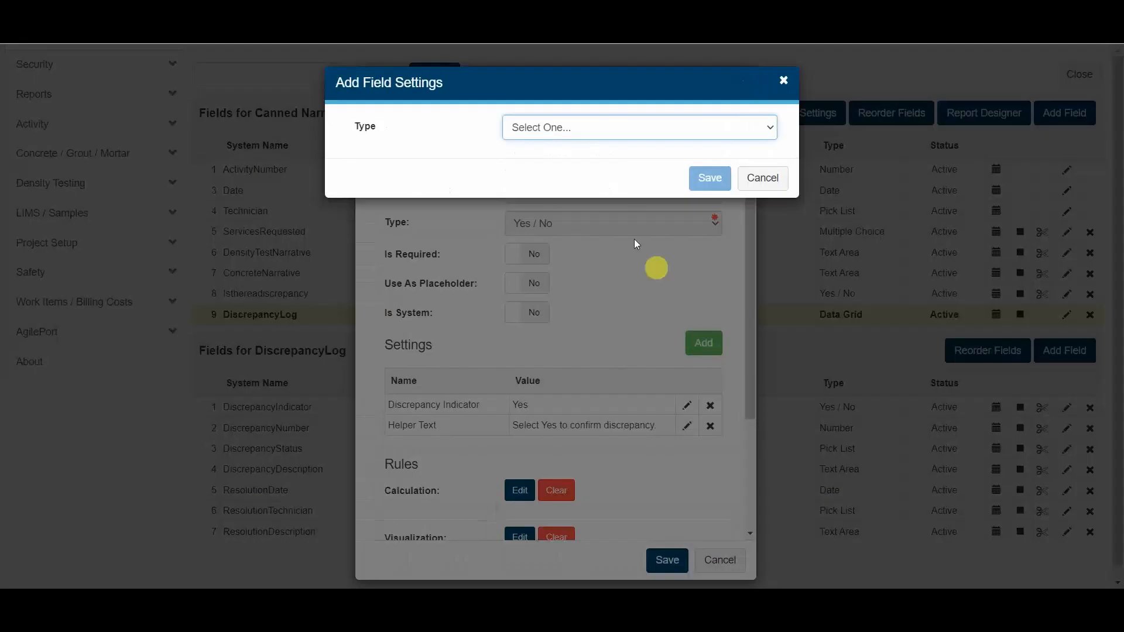
click(607, 134)
click(596, 187)
click(707, 204)
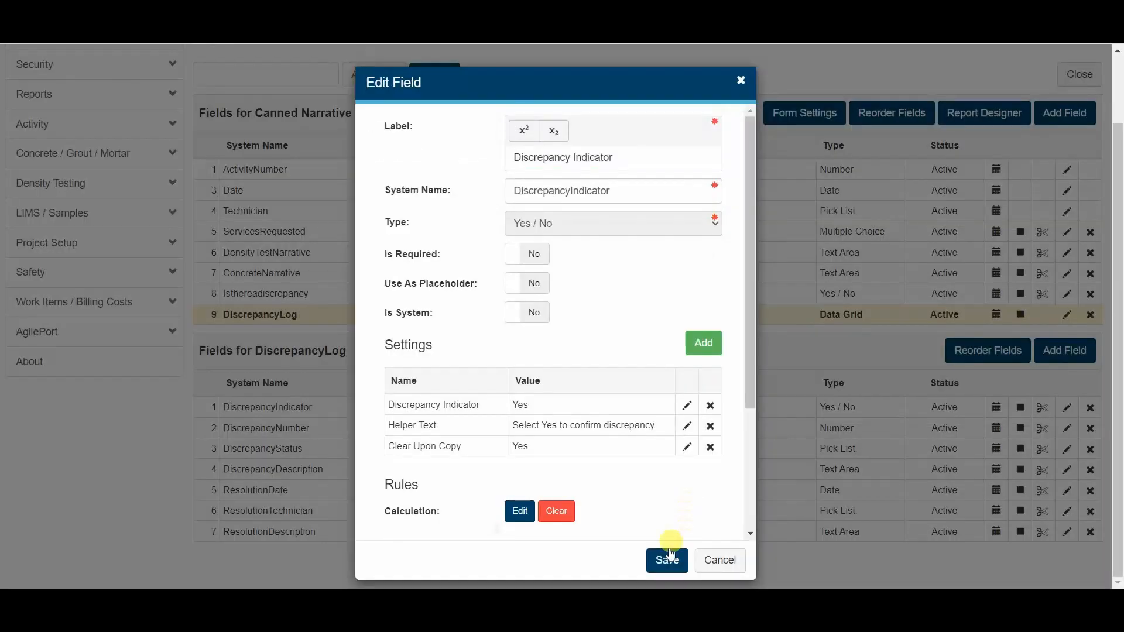
click(668, 560)
- Add the Clear Upon Copy setting to the Discrepancy Number field and save the field
click(1066, 508)
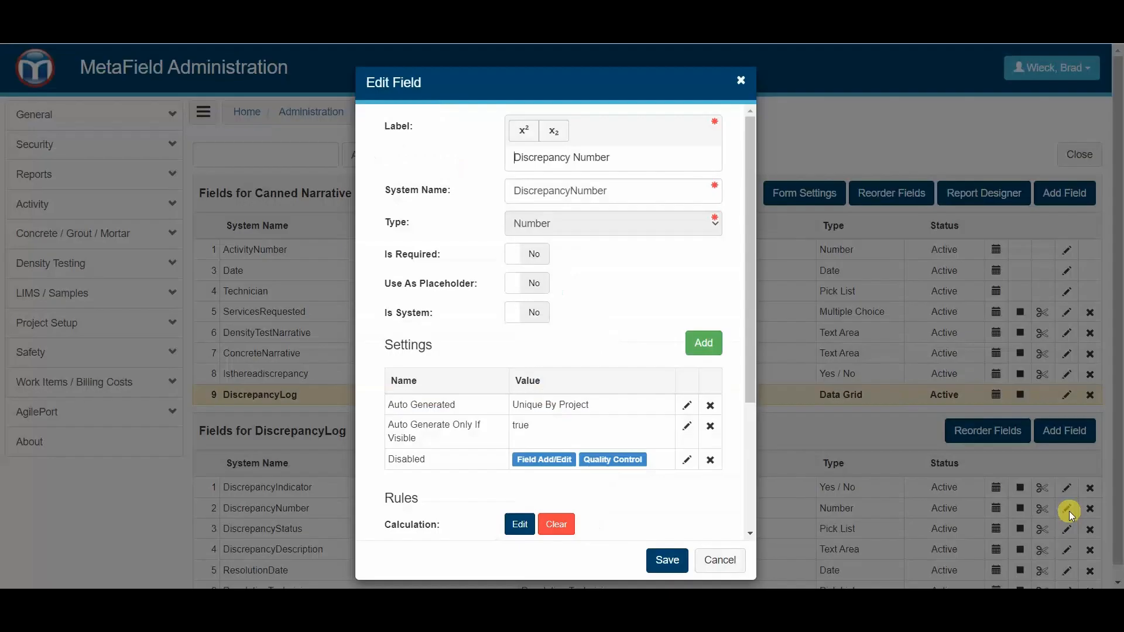
click(703, 343)
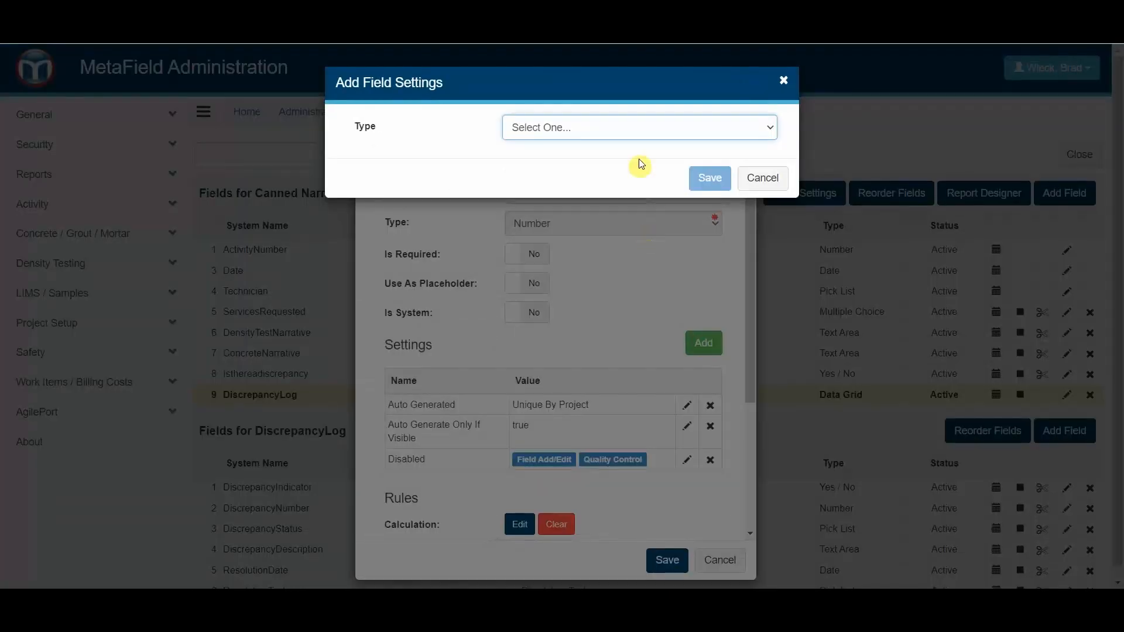
click(632, 131)
click(616, 174)
click(709, 199)
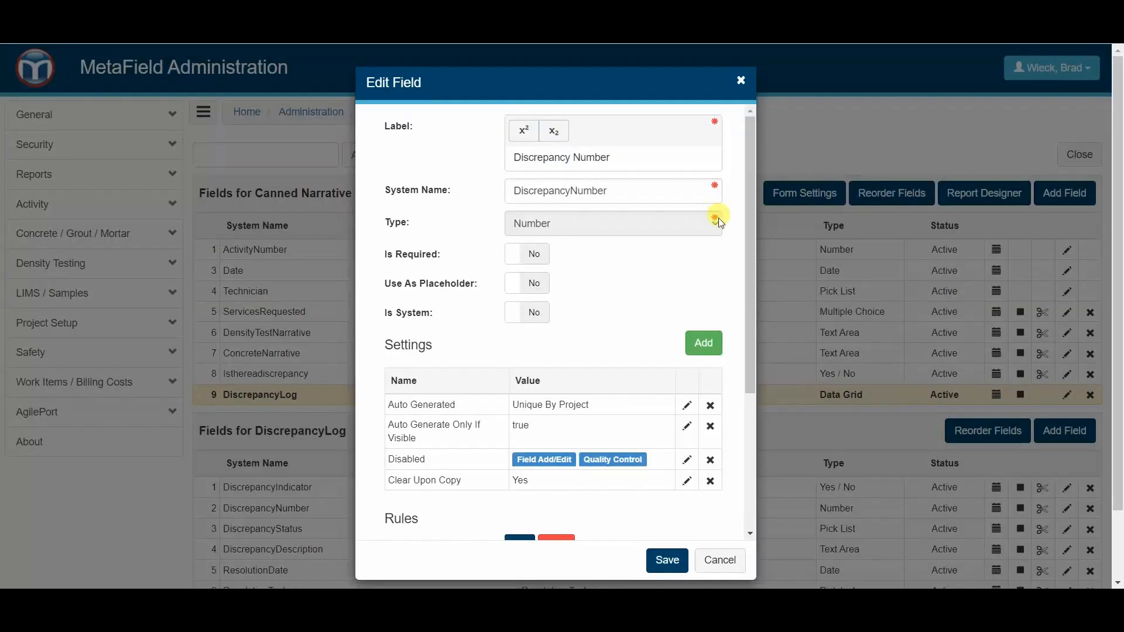
click(663, 559)
- Add the Clear Upon Copy setting to the Discrepancy Status pick list field and save the field
scroll(1003, 477, down, 2)
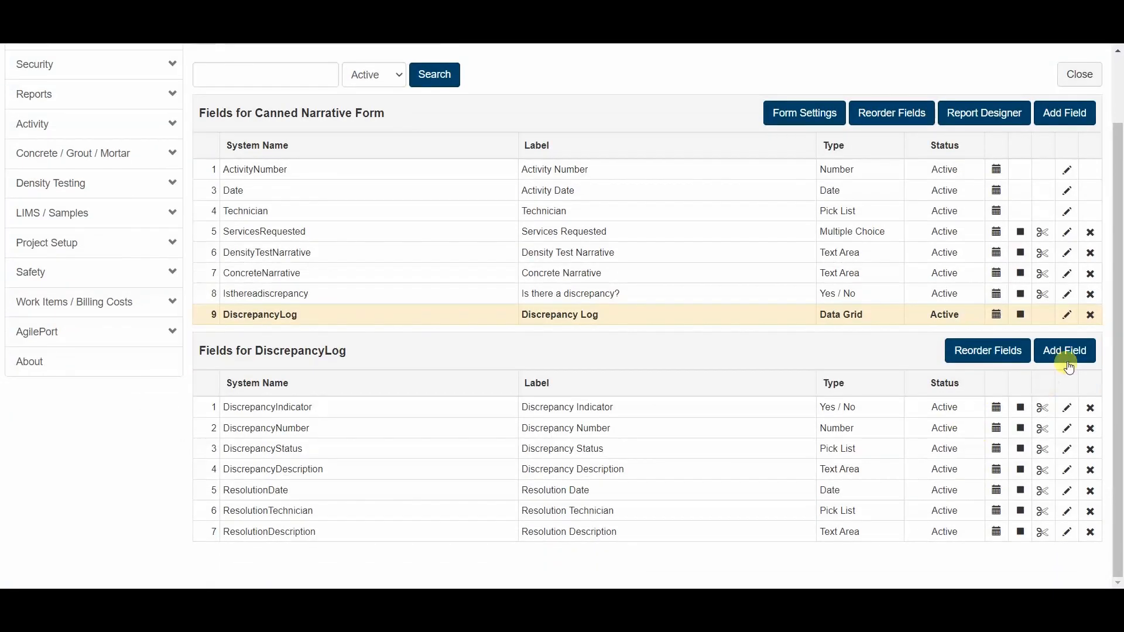
click(1067, 448)
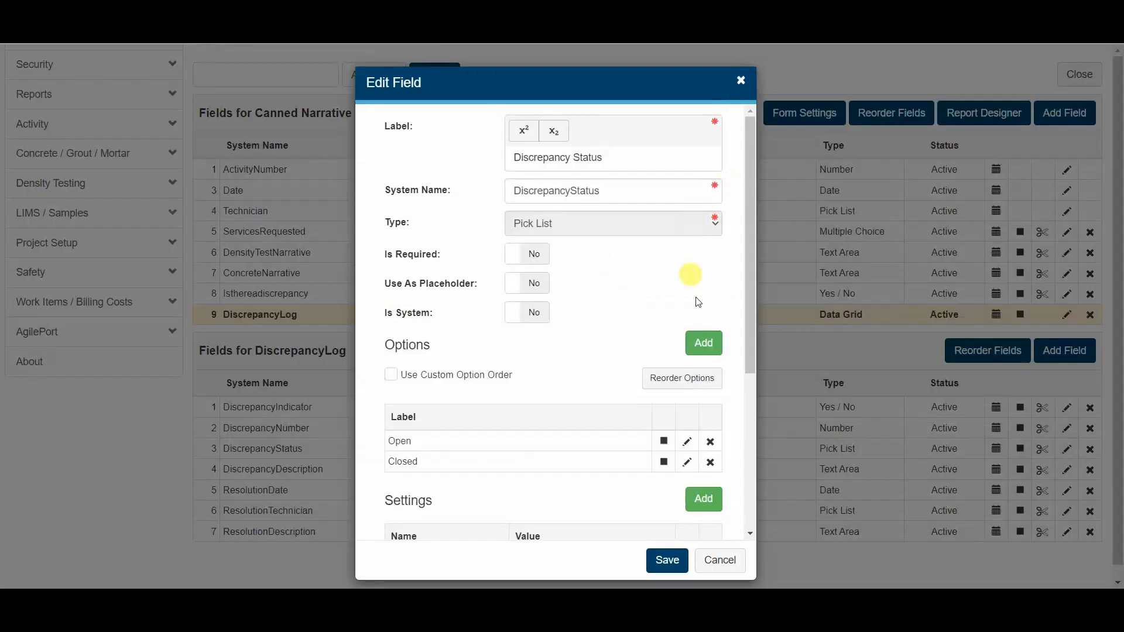
scroll(695, 414, down, 1)
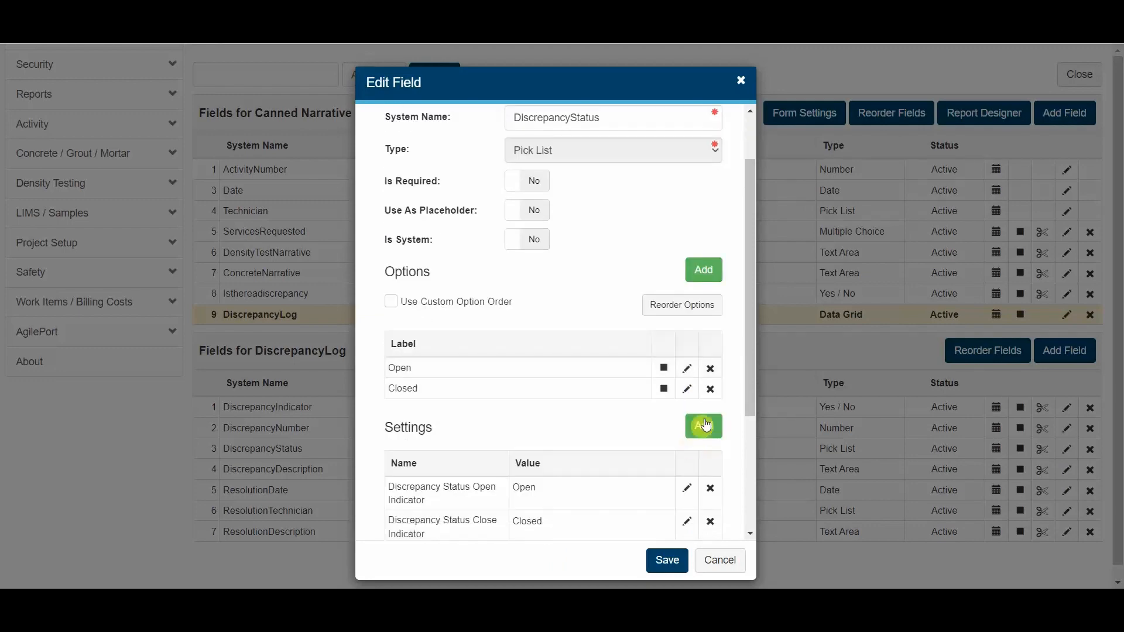
click(703, 426)
click(626, 128)
click(626, 173)
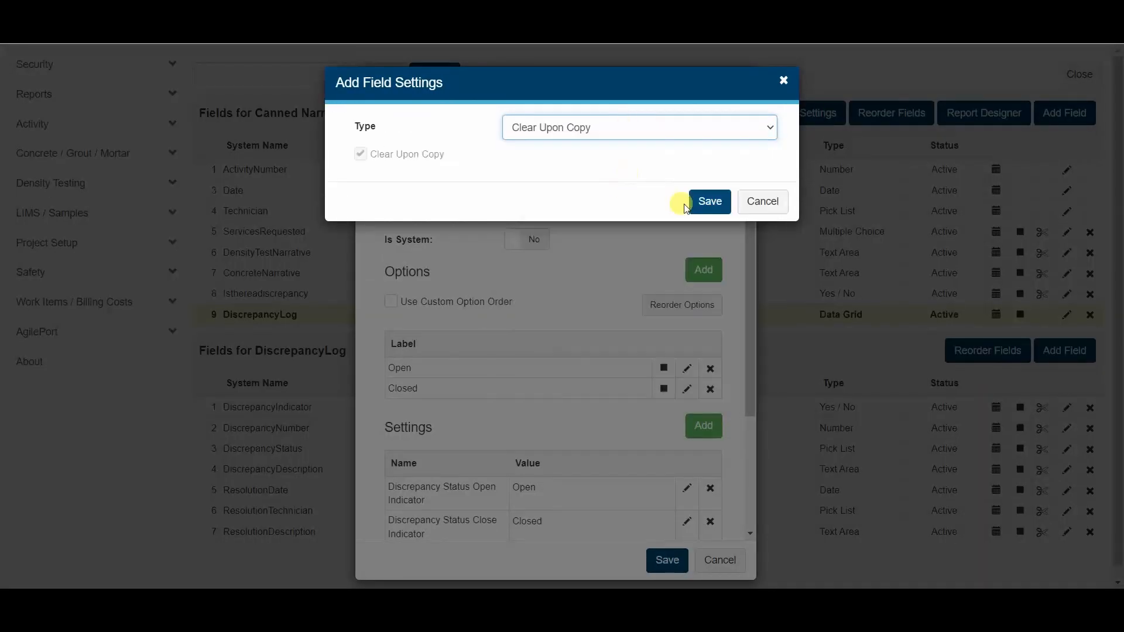
click(694, 201)
click(668, 563)
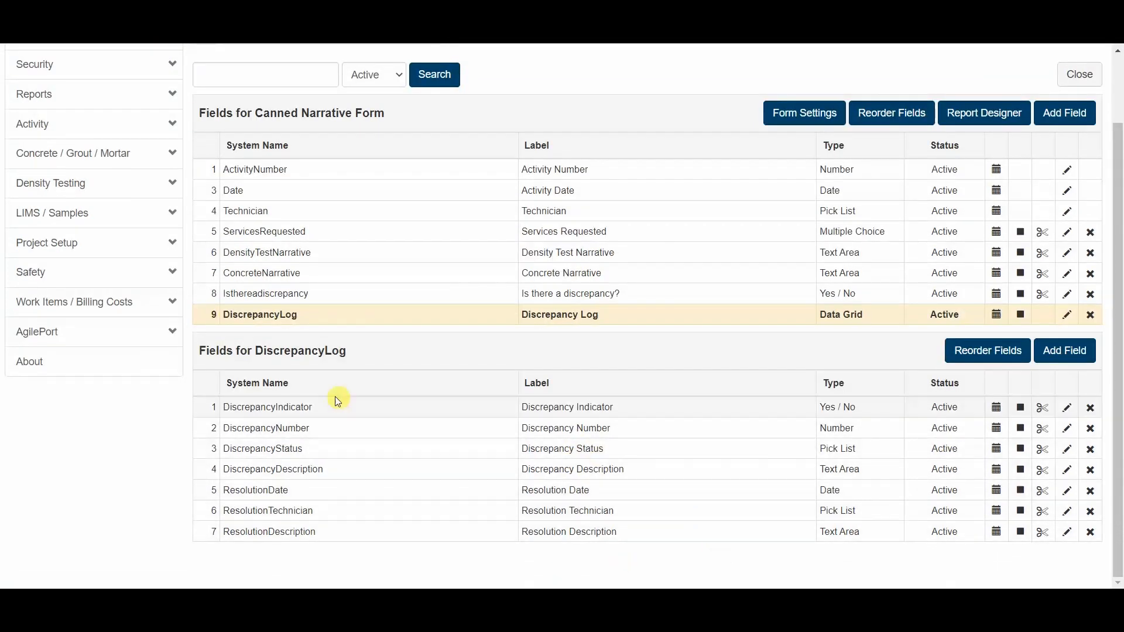
- Leave the Form Designer and open Manage Activities for the Energy Center Plaza Expansion project in the Field module
scroll(345, 416, up, 2)
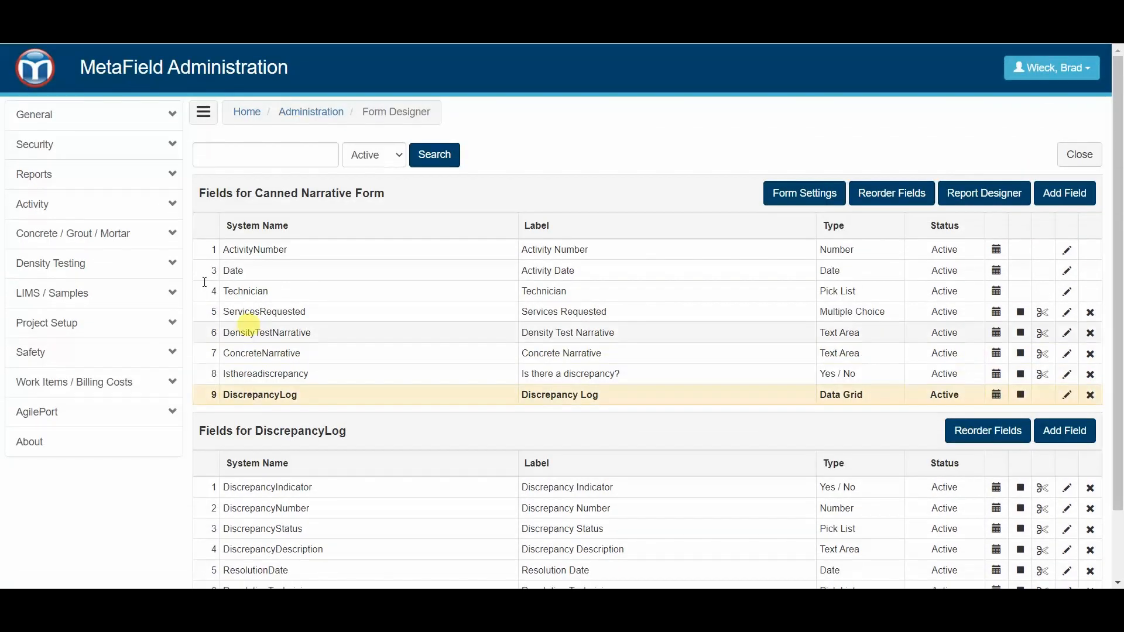
click(36, 66)
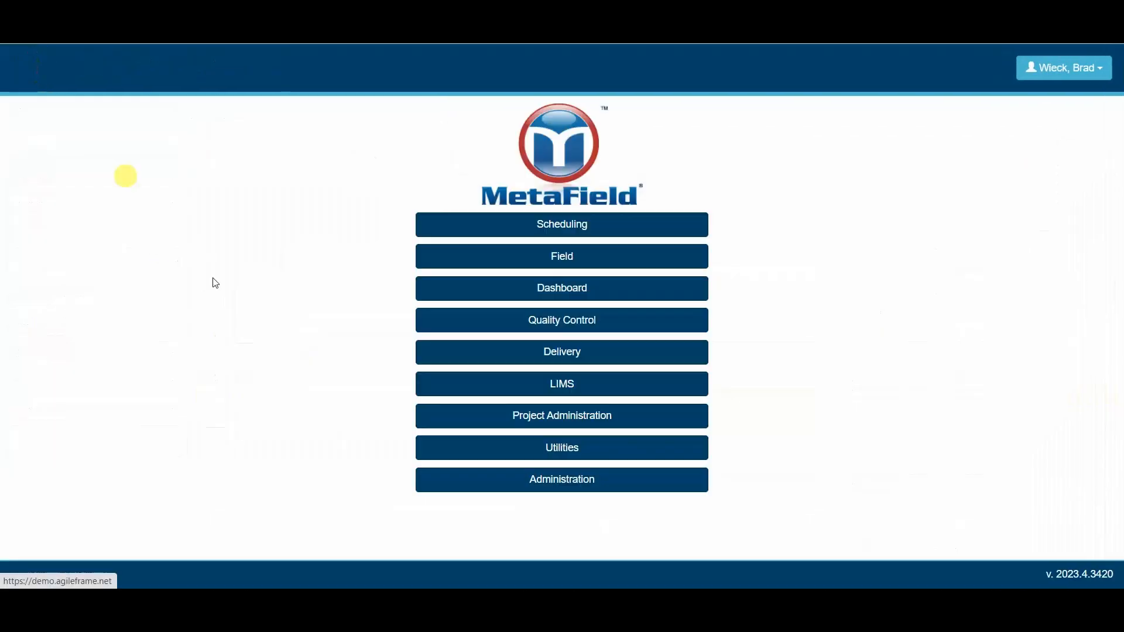
click(573, 257)
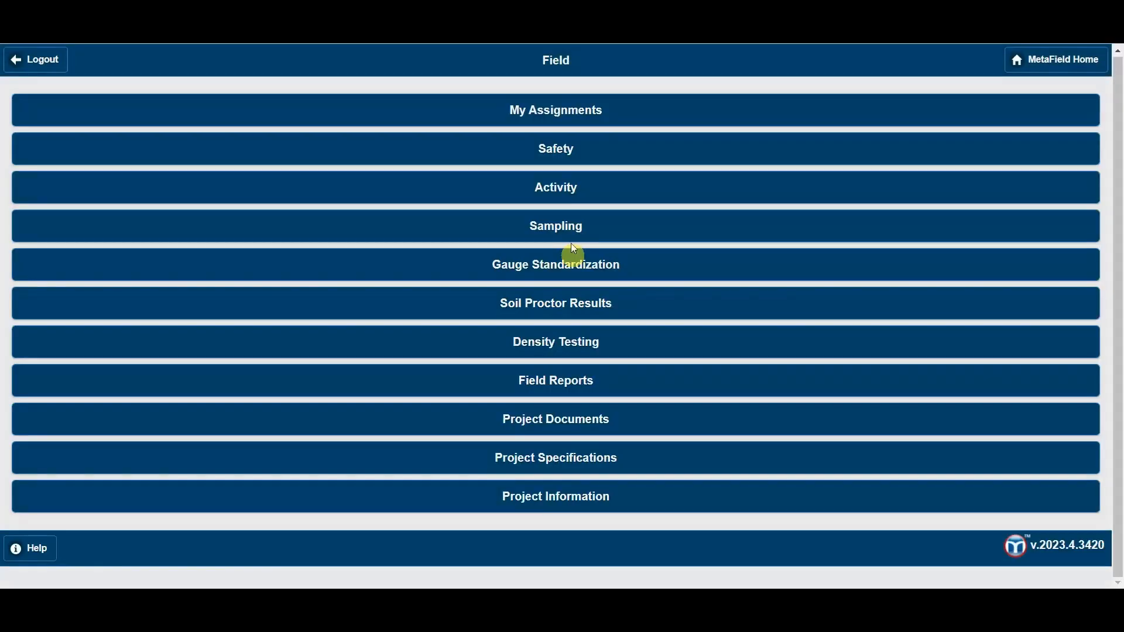
click(588, 185)
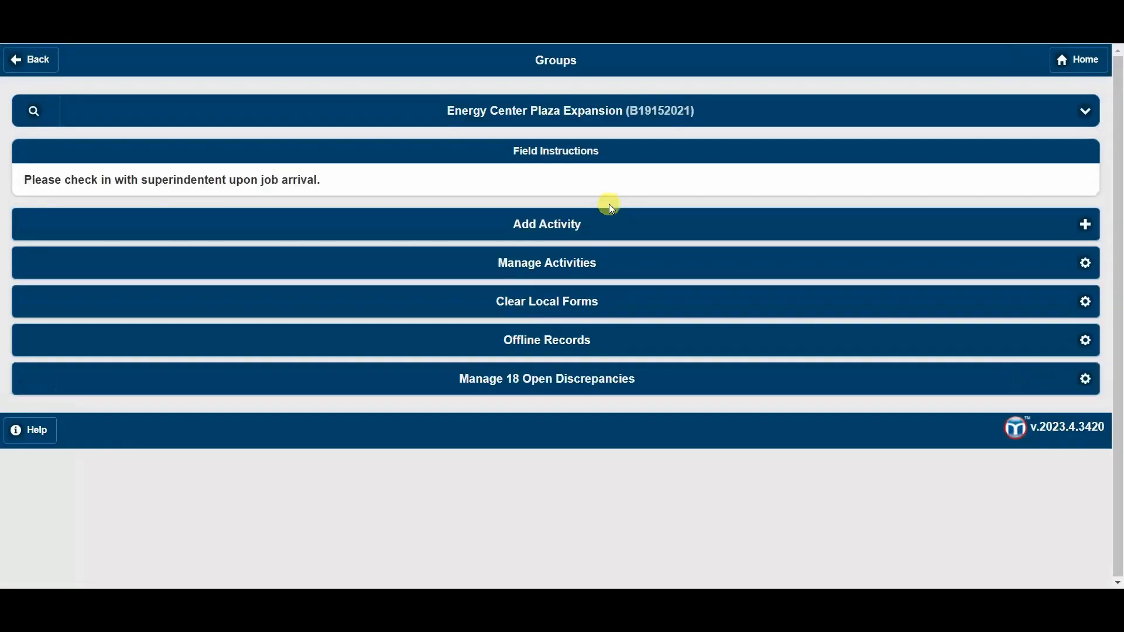
click(570, 267)
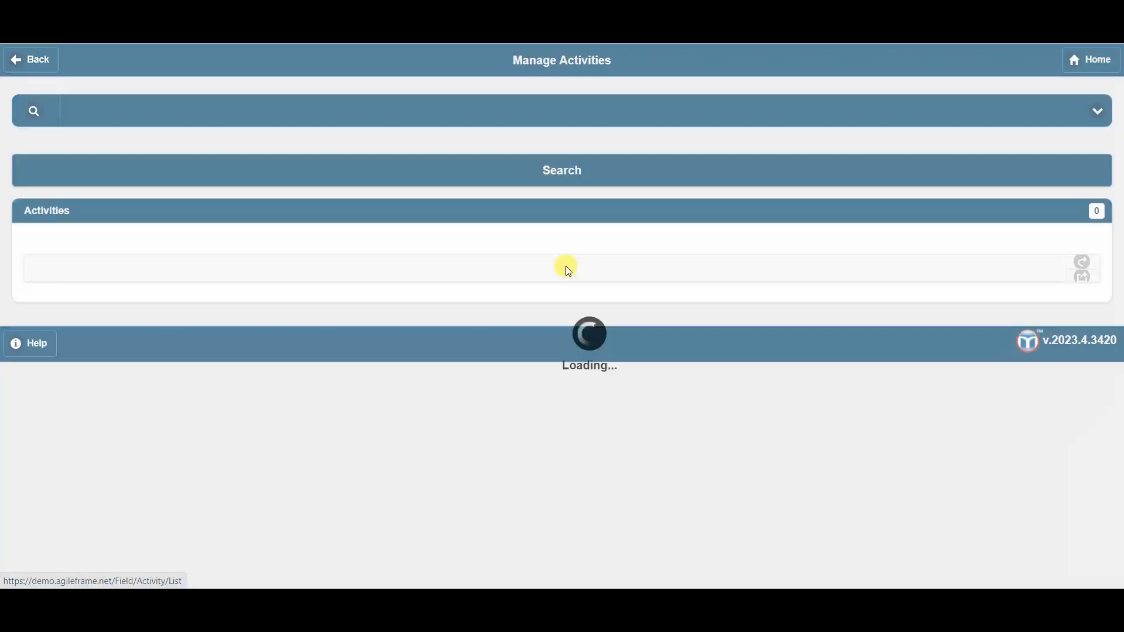
- Copy the existing Canned Narrative Form activity dated 03/26/2023
scroll(472, 296, down, 8)
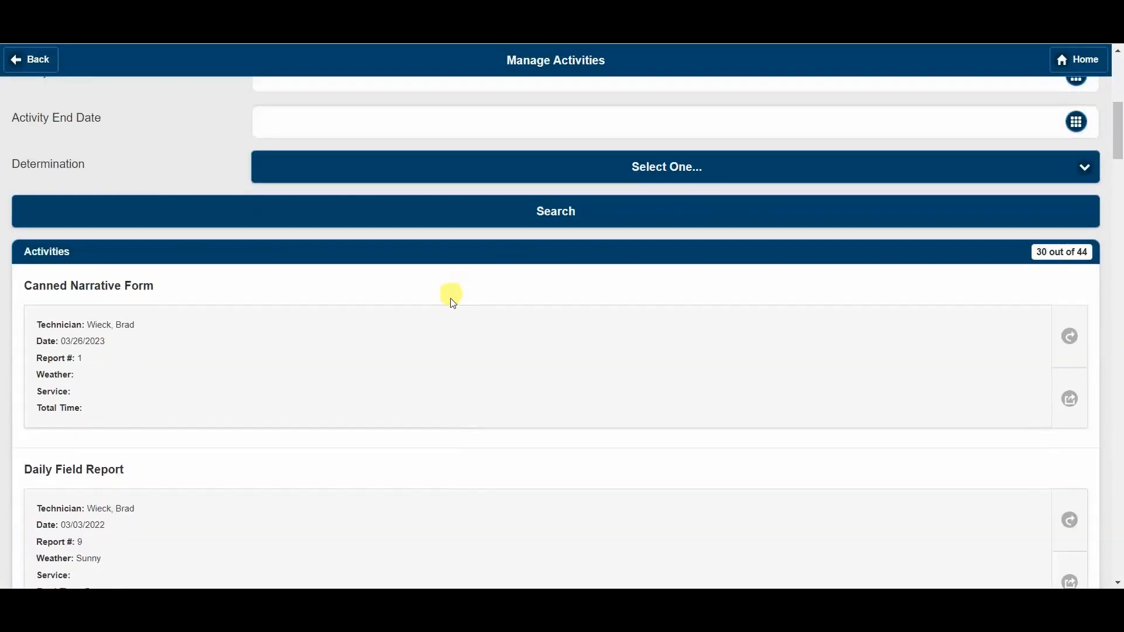
scroll(454, 303, down, 1)
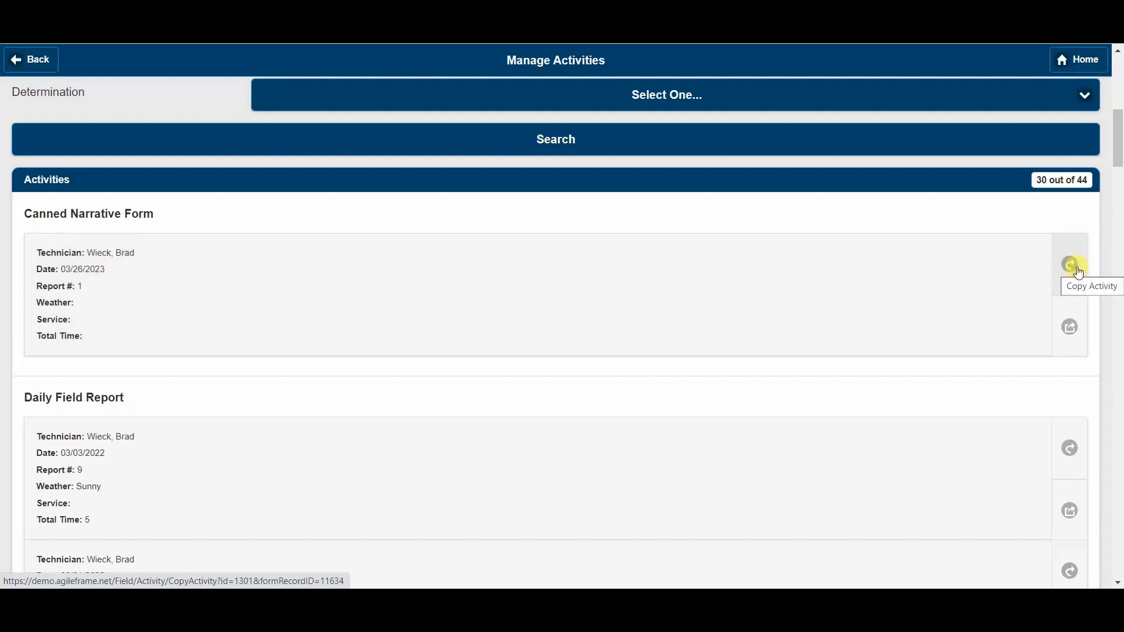
click(1078, 273)
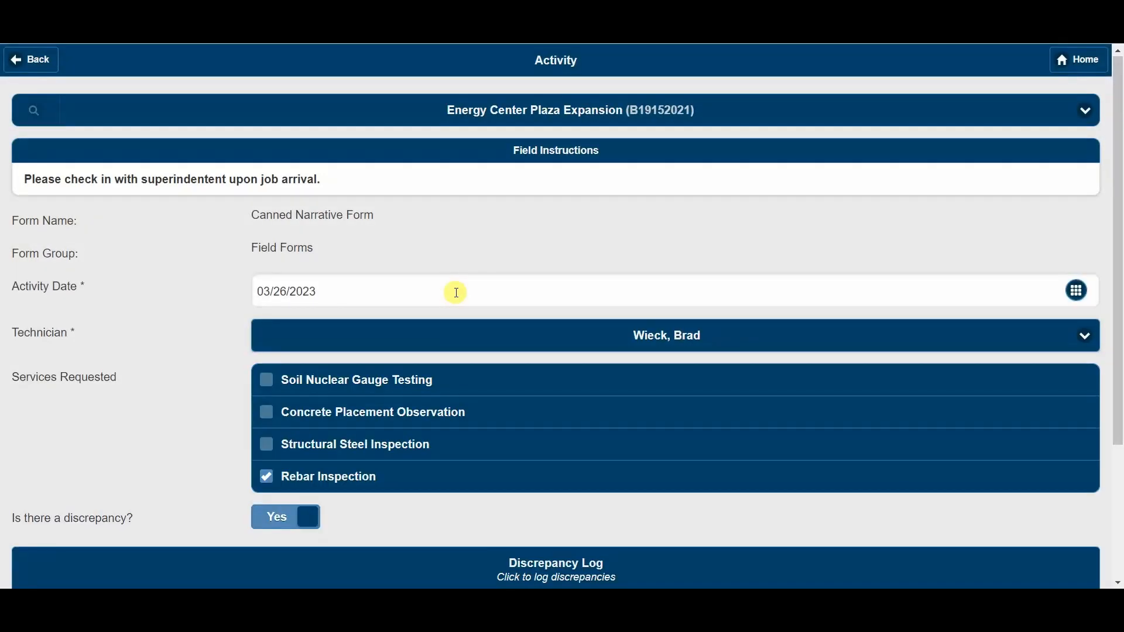
- Examine the copied activity's date and its Discrepancy Log Record 1 for which indicator, number, status and description values carried over
scroll(456, 293, down, 1)
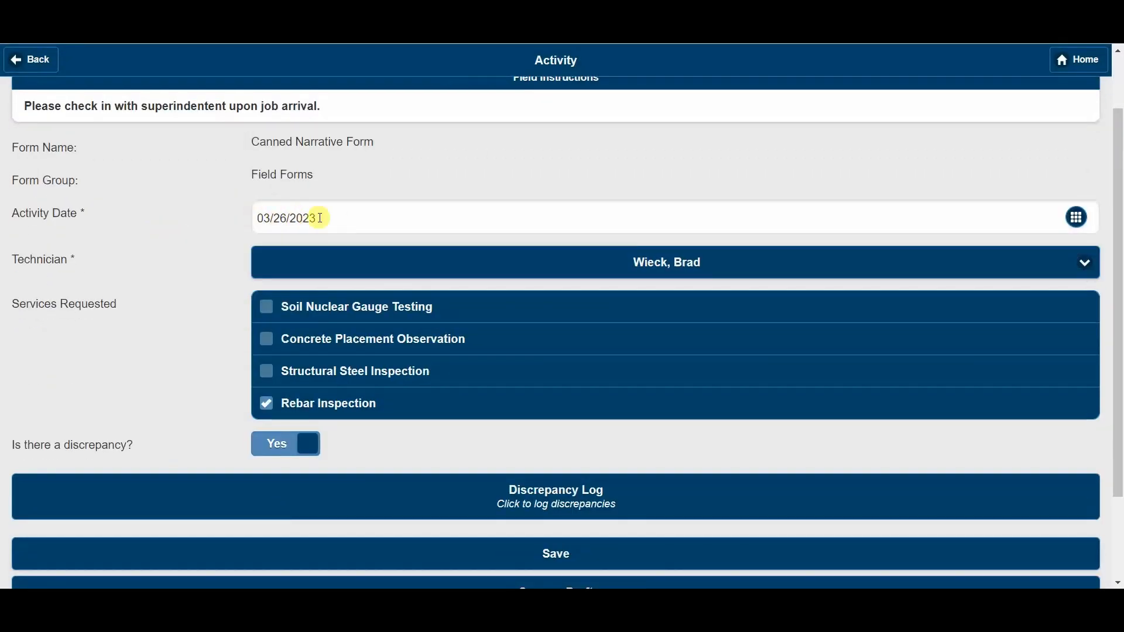
scroll(389, 293, down, 2)
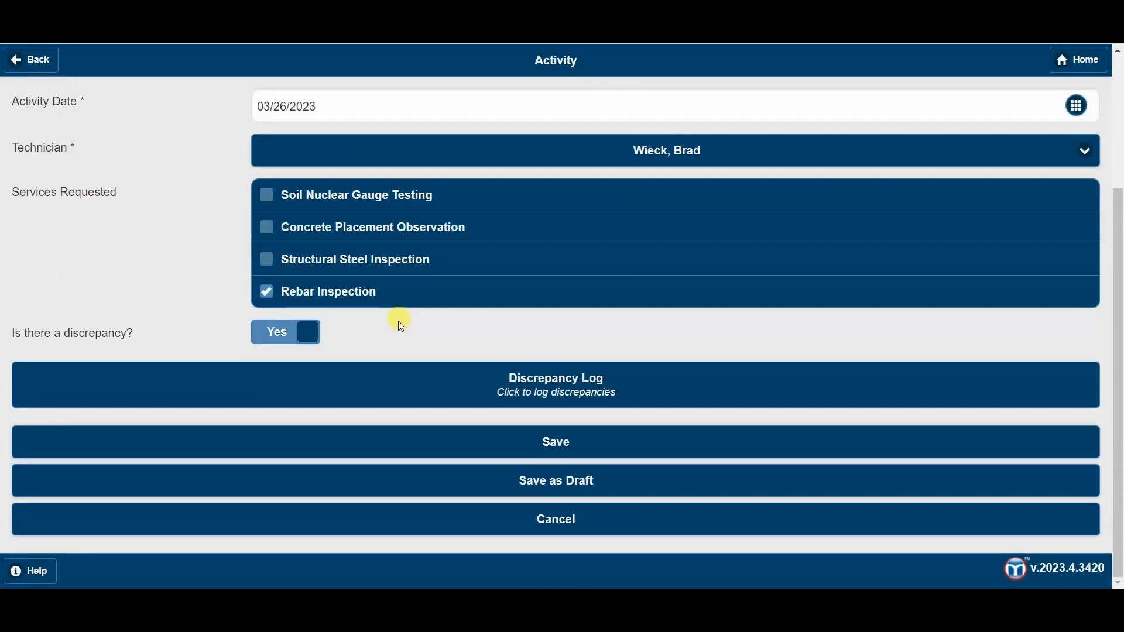
click(534, 402)
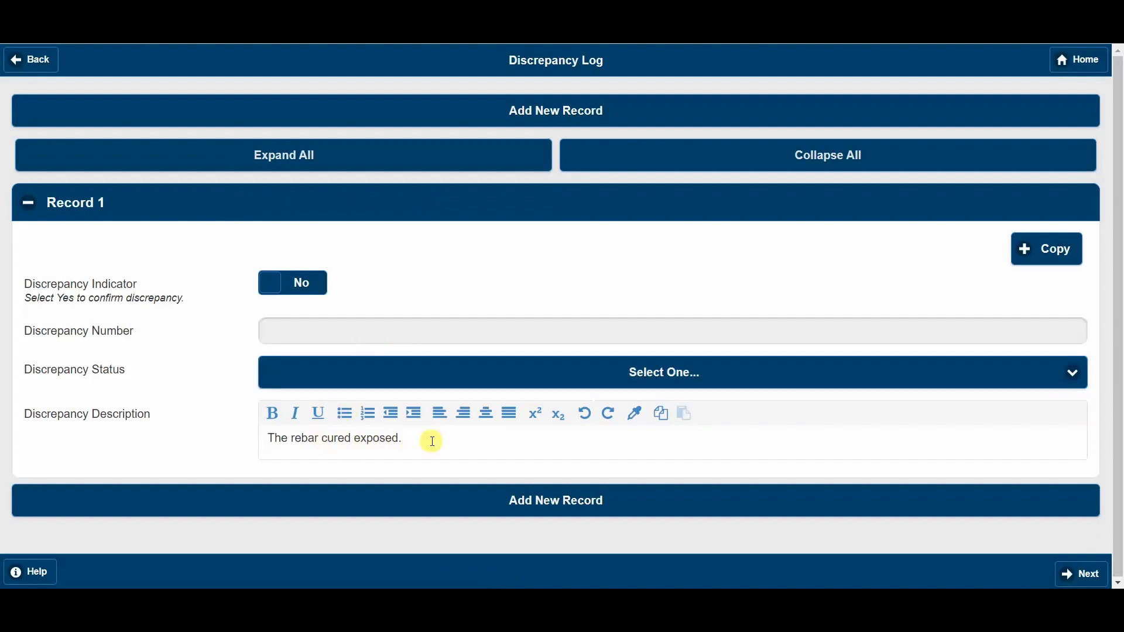
drag(432, 441, 302, 427)
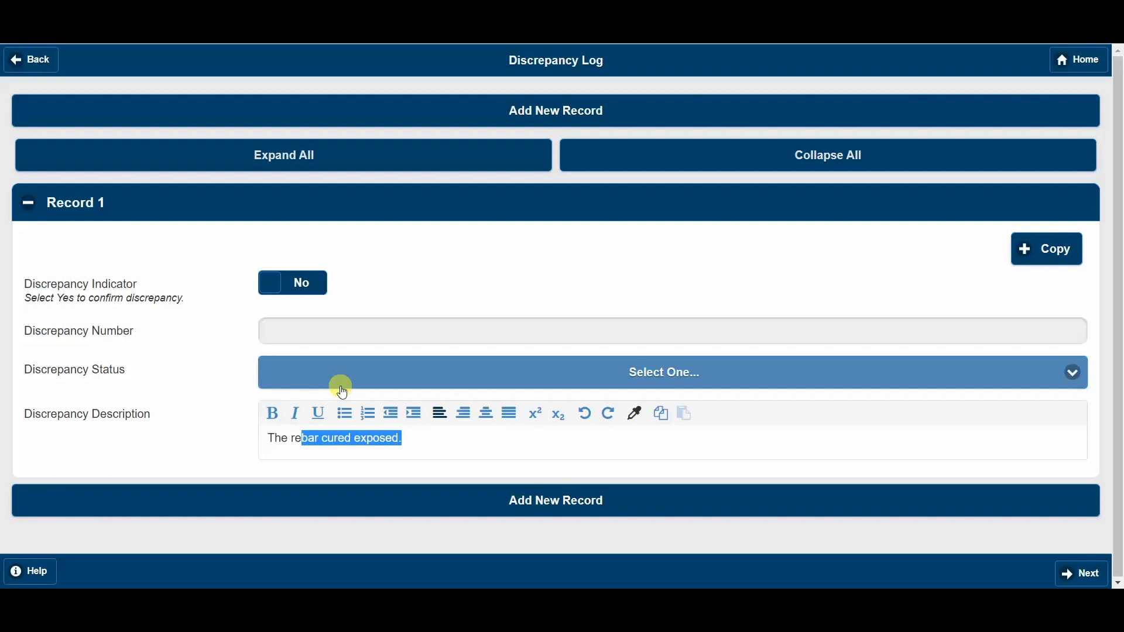
- Leave the copied activity's Discrepancy Log and return to the MetaField home page
click(1072, 70)
click(627, 111)
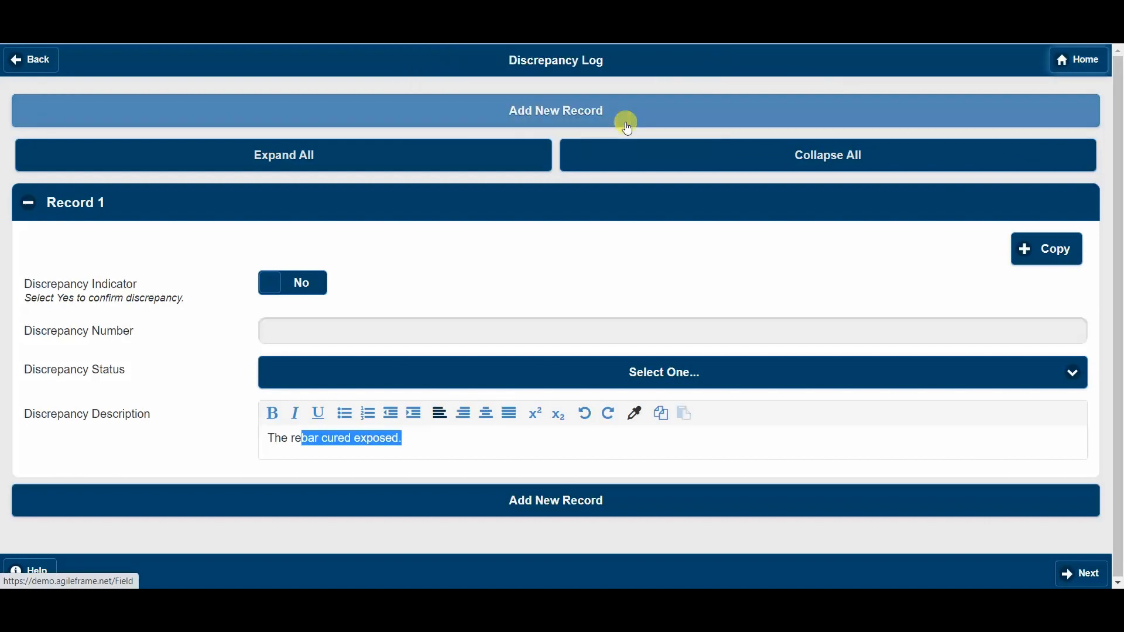
click(1044, 60)
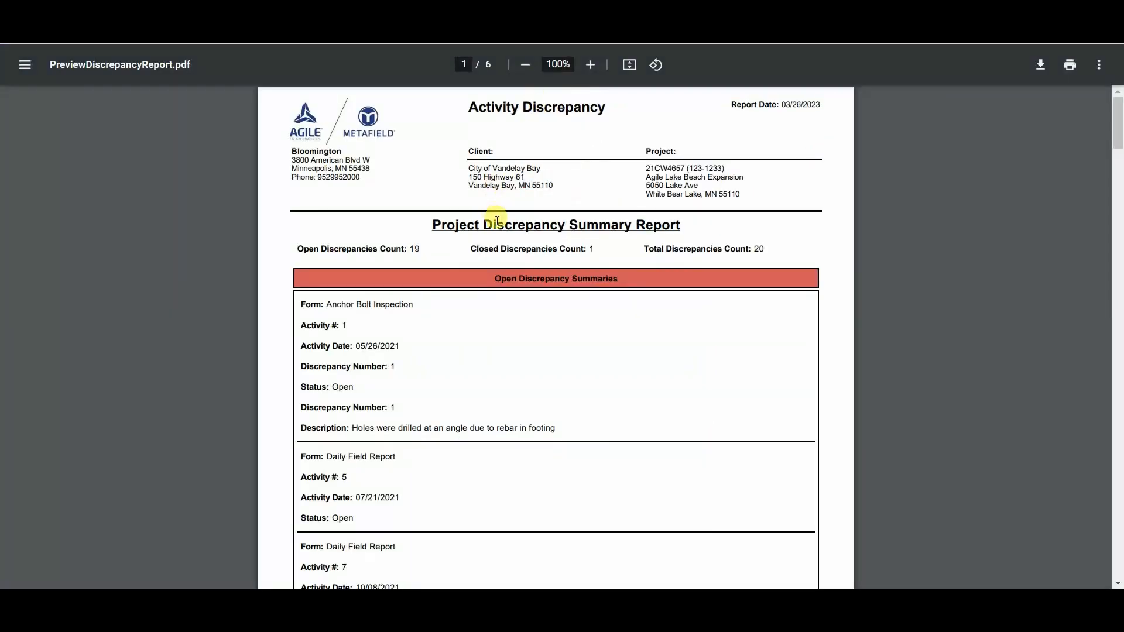
- Review the header and open discrepancy summaries in the Project Discrepancy Summary Report preview
scroll(503, 257, down, 5)
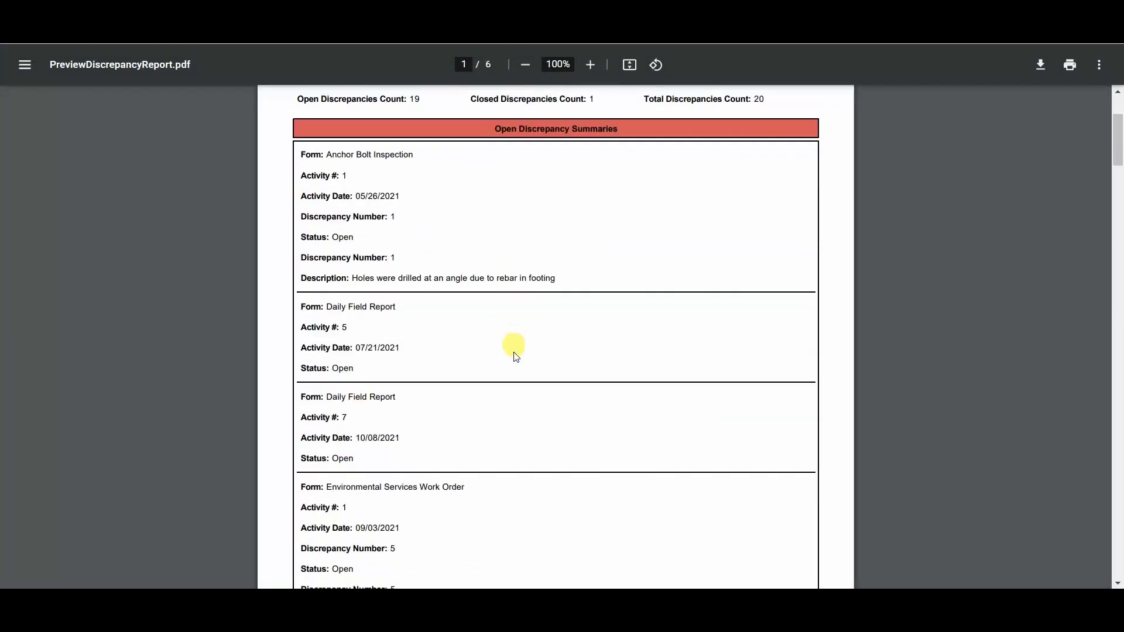
scroll(521, 374, up, 5)
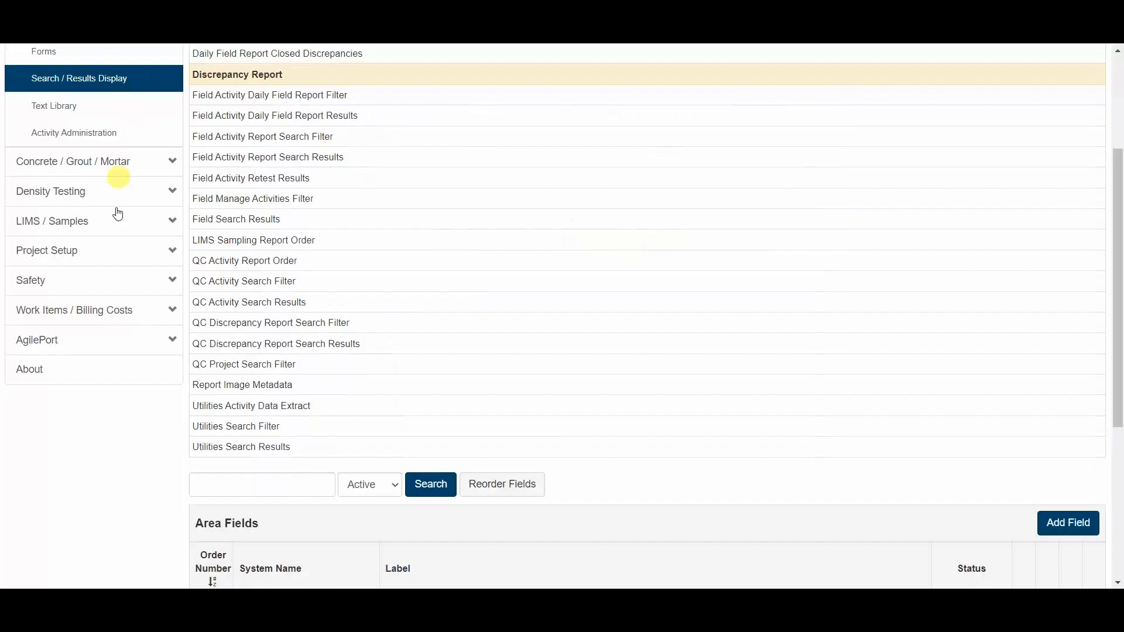
scroll(94, 152, up, 3)
- Open the Activity Search / Results Display settings in Administration and select the Discrepancy Report area
click(36, 69)
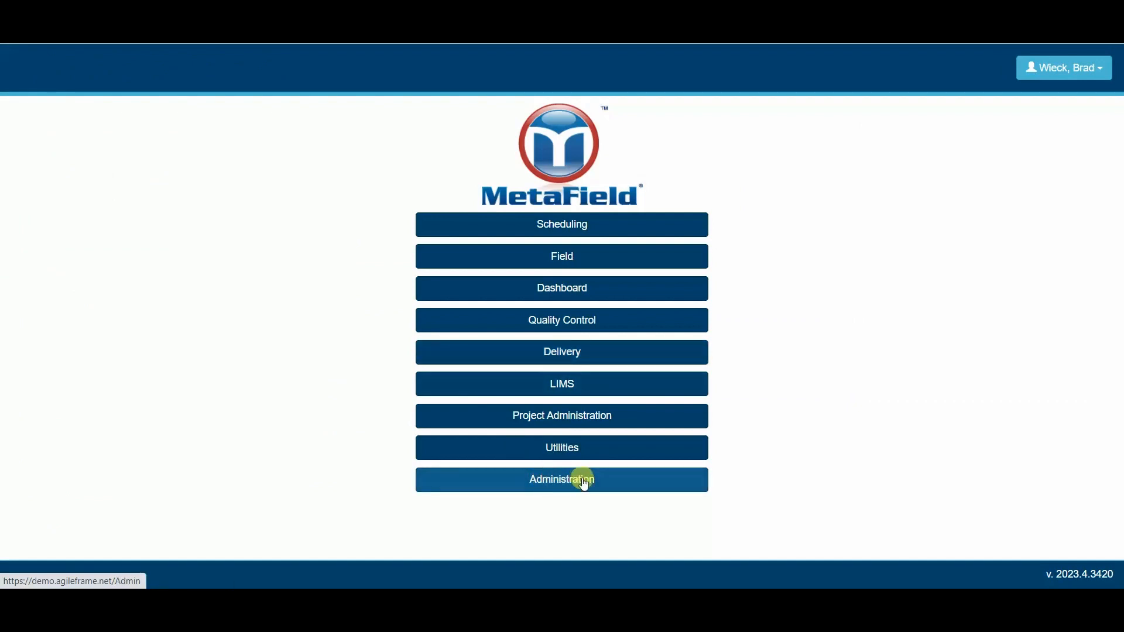
click(567, 491)
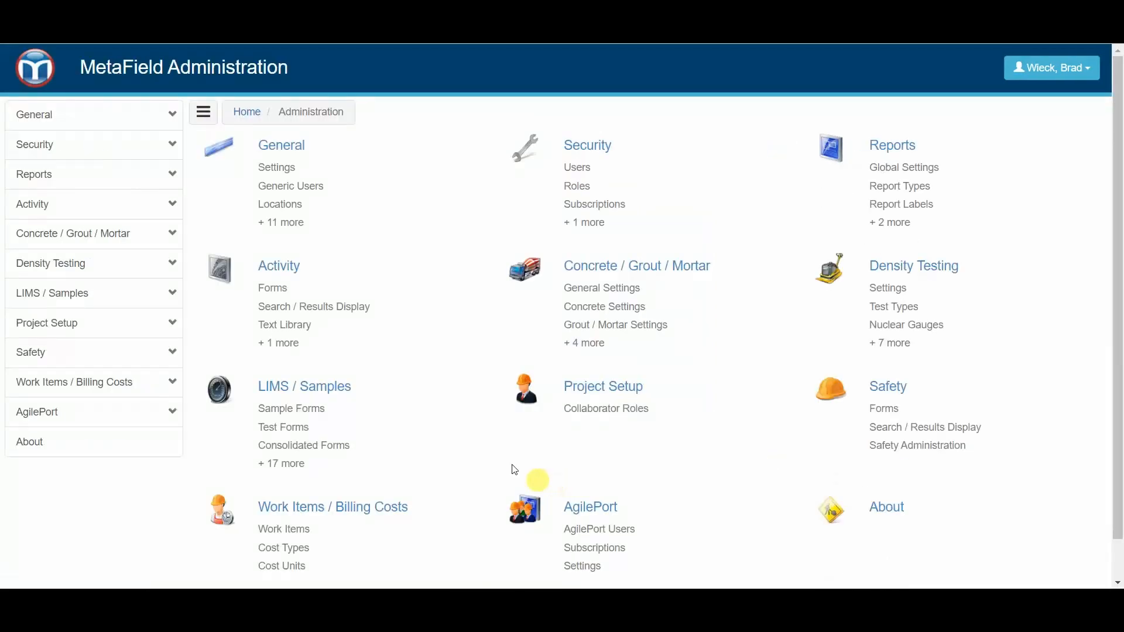
click(54, 213)
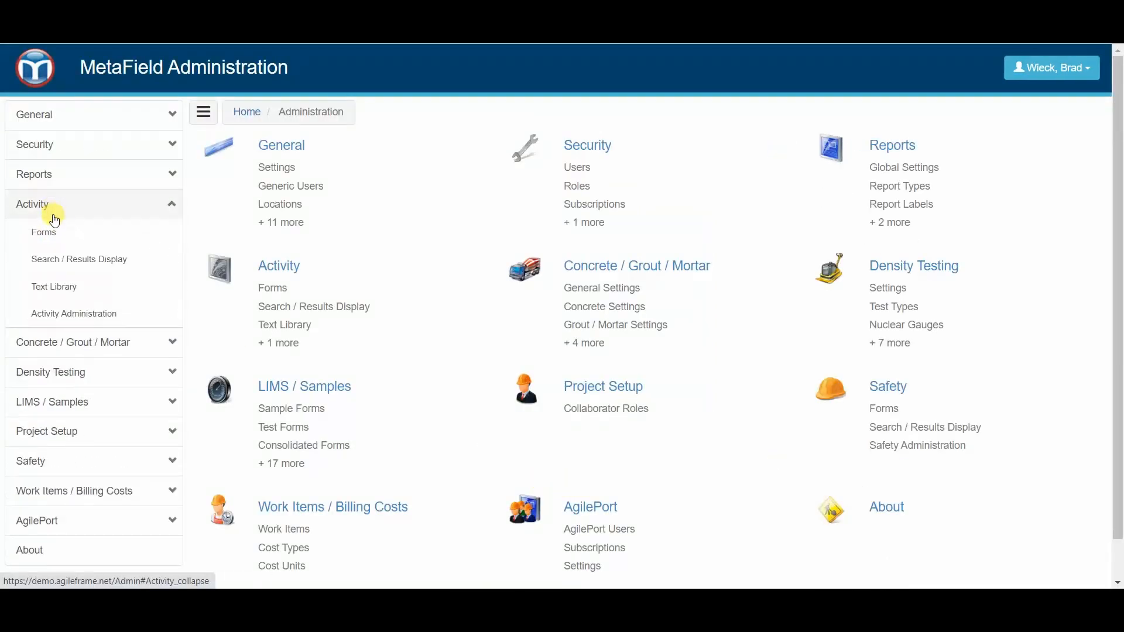
click(104, 264)
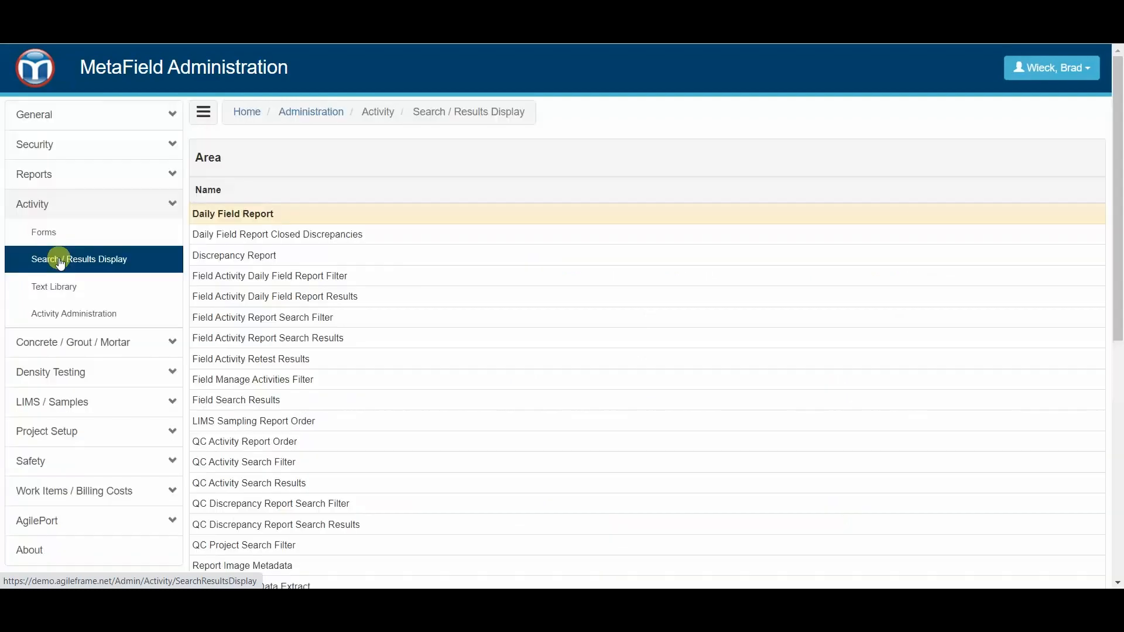
click(246, 258)
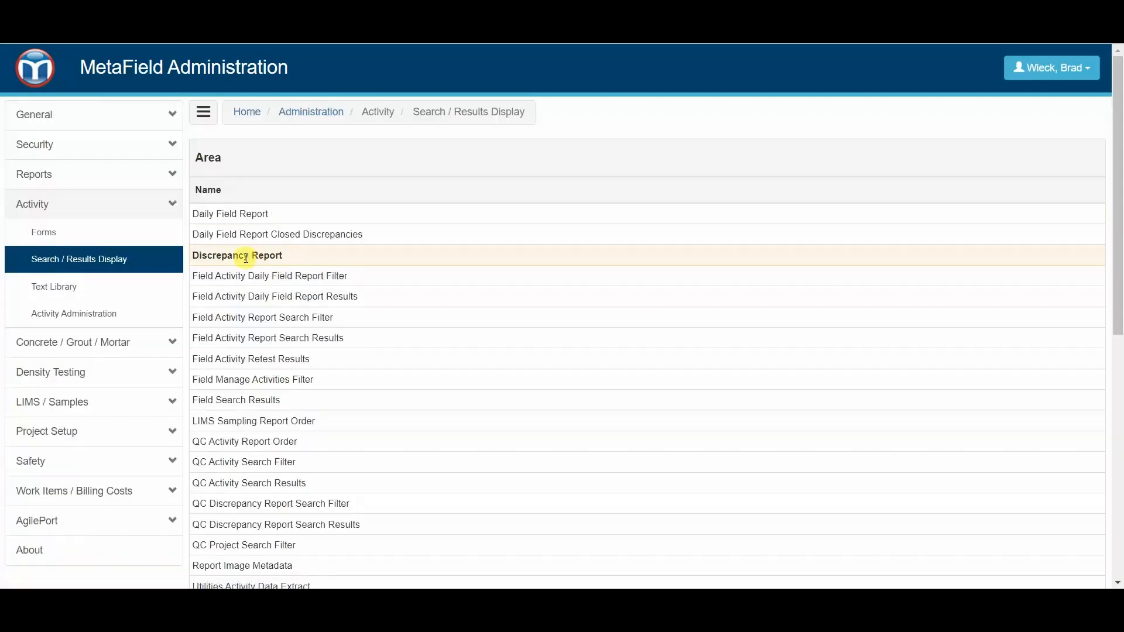
- Examine the Discrepancy Report's area fields and compare them with the entries in the previewed discrepancy report
scroll(329, 257, down, 8)
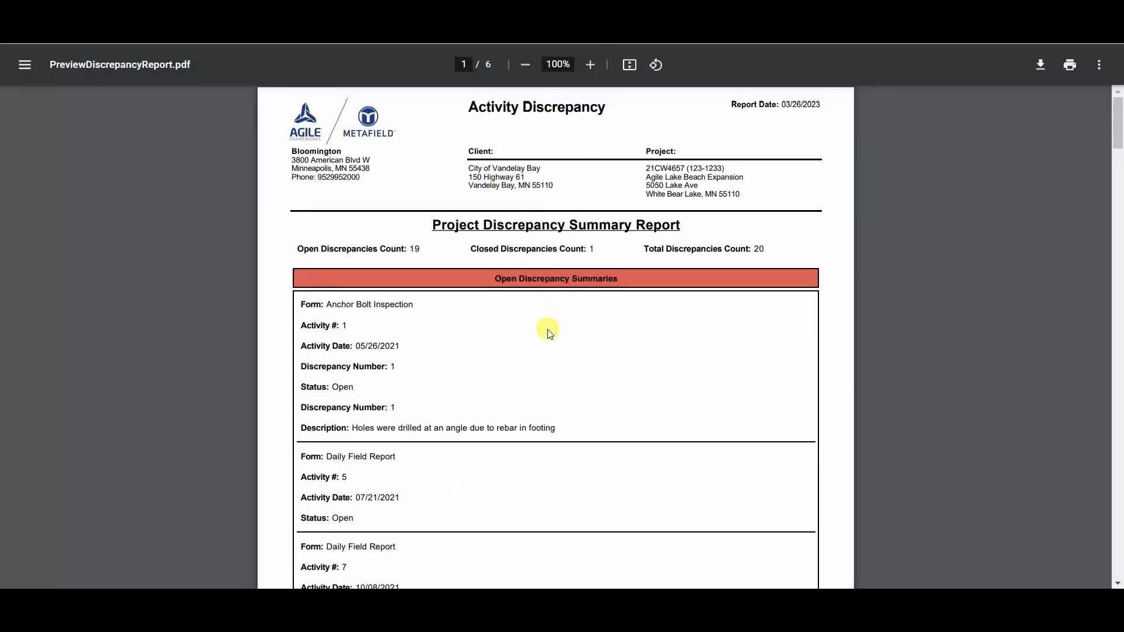
scroll(519, 401, down, 3)
scroll(519, 414, up, 3)
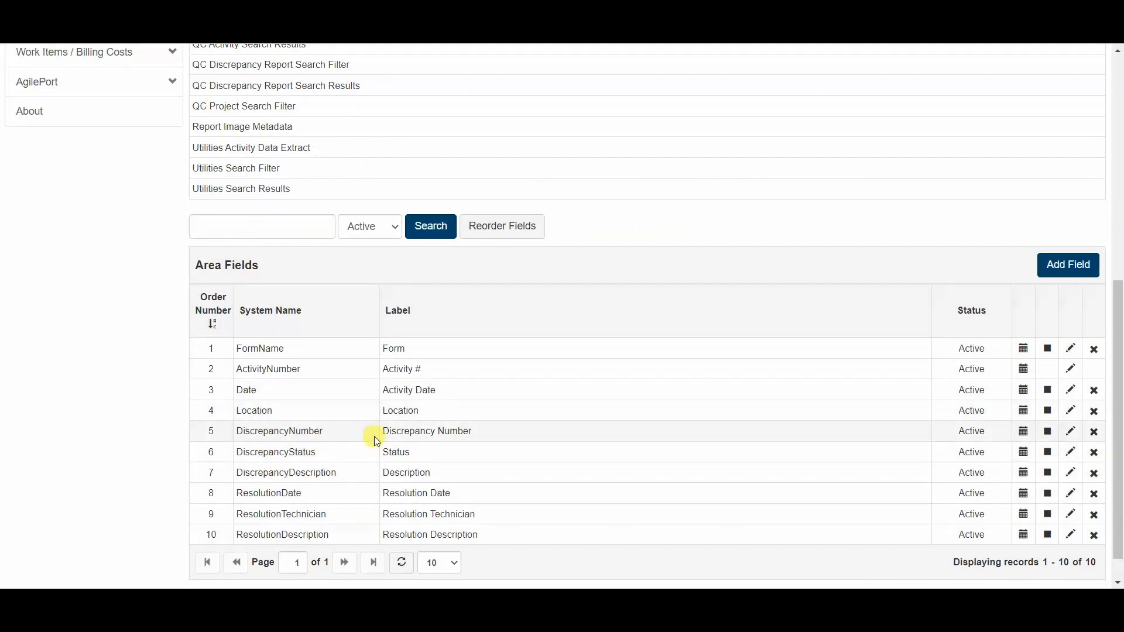
scroll(271, 447, up, 3)
scroll(260, 159, up, 2)
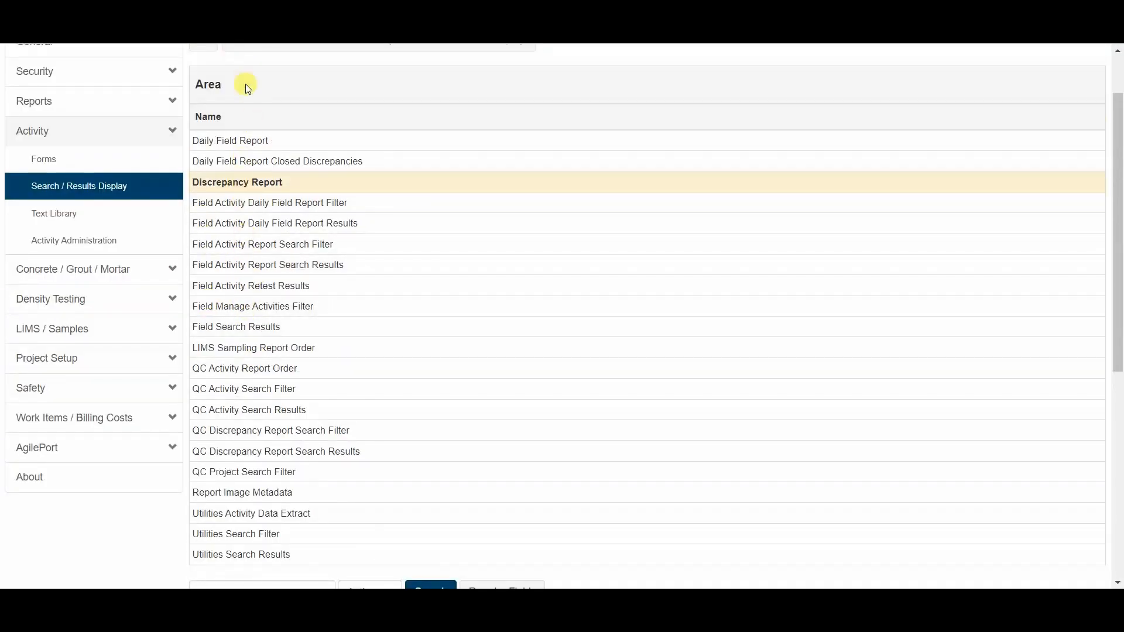
- Open the Activity Discrepancy report (code AD) from the report types in the Report Designer
click(75, 107)
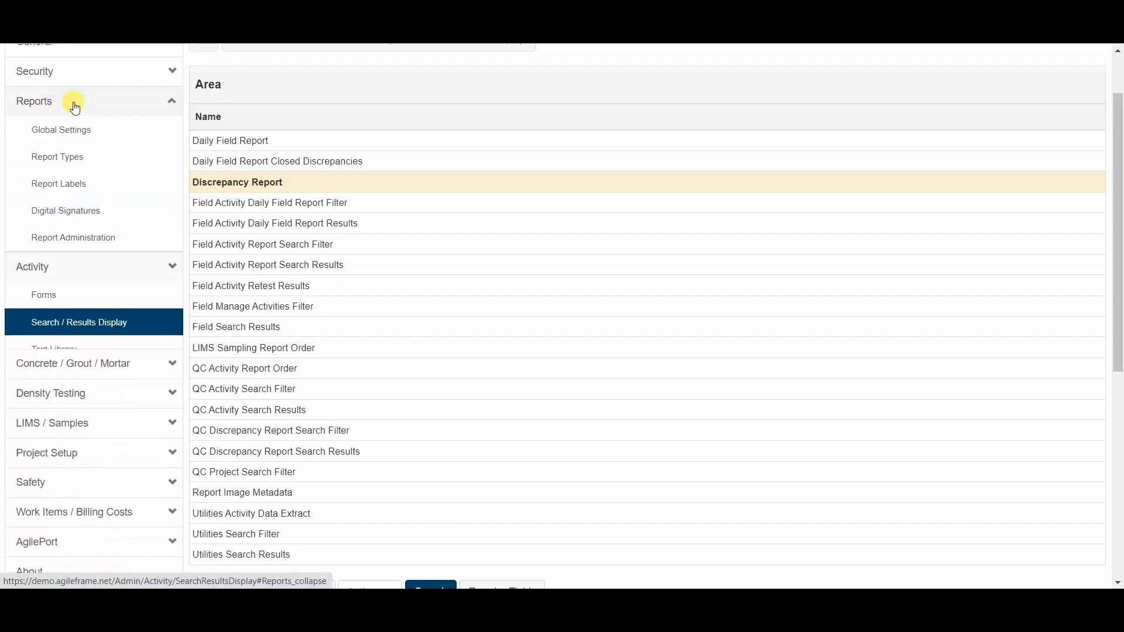
click(89, 162)
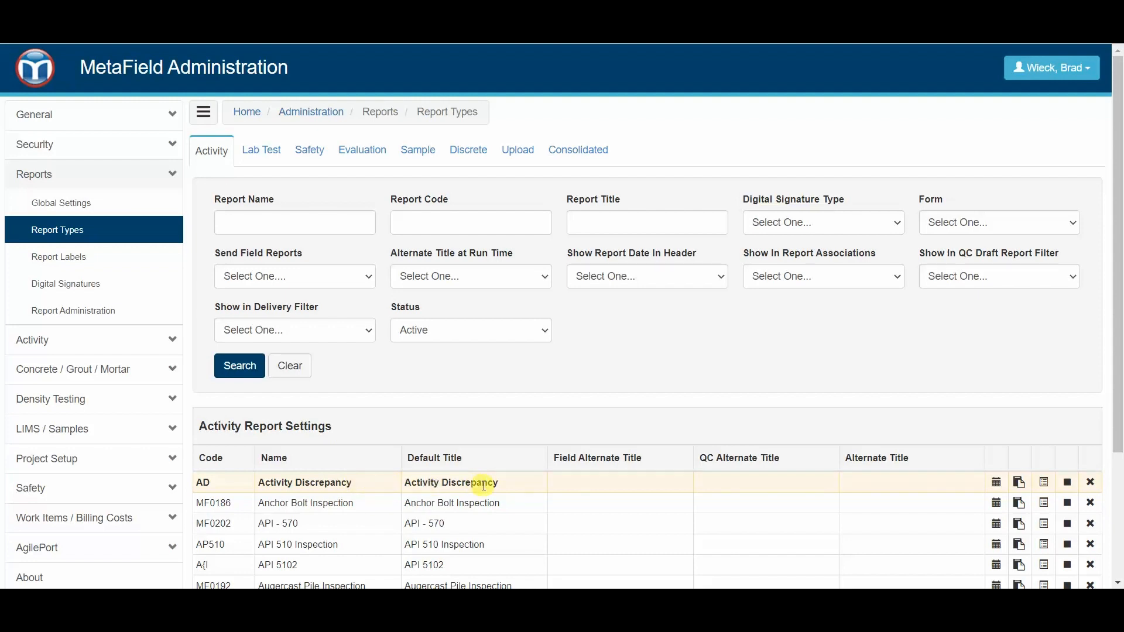
click(1044, 485)
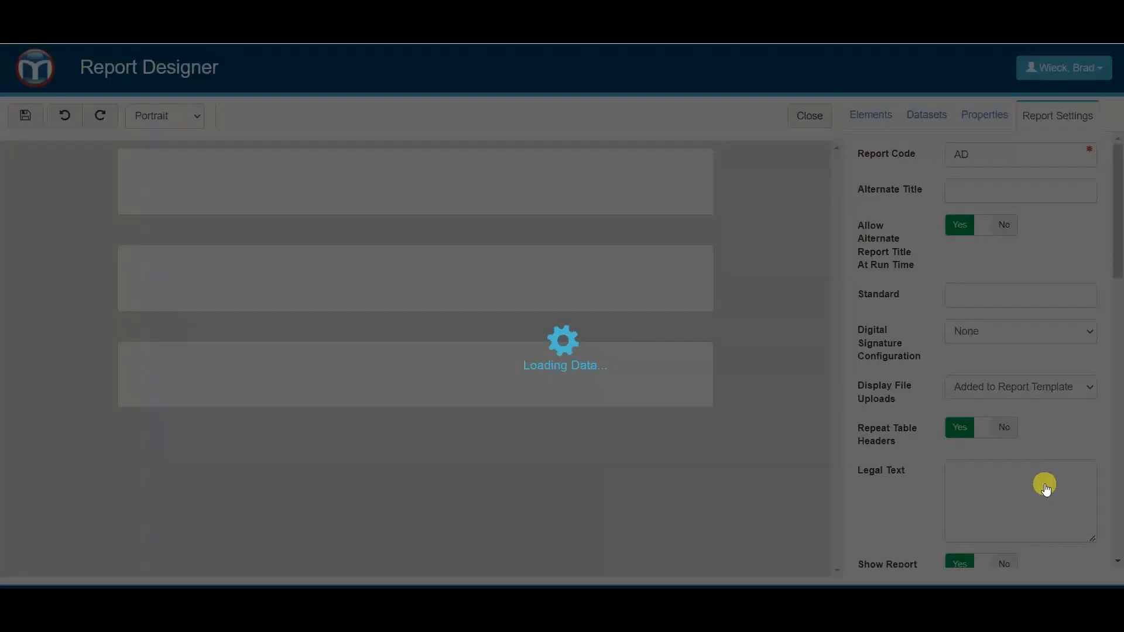
scroll(500, 280, down, 2)
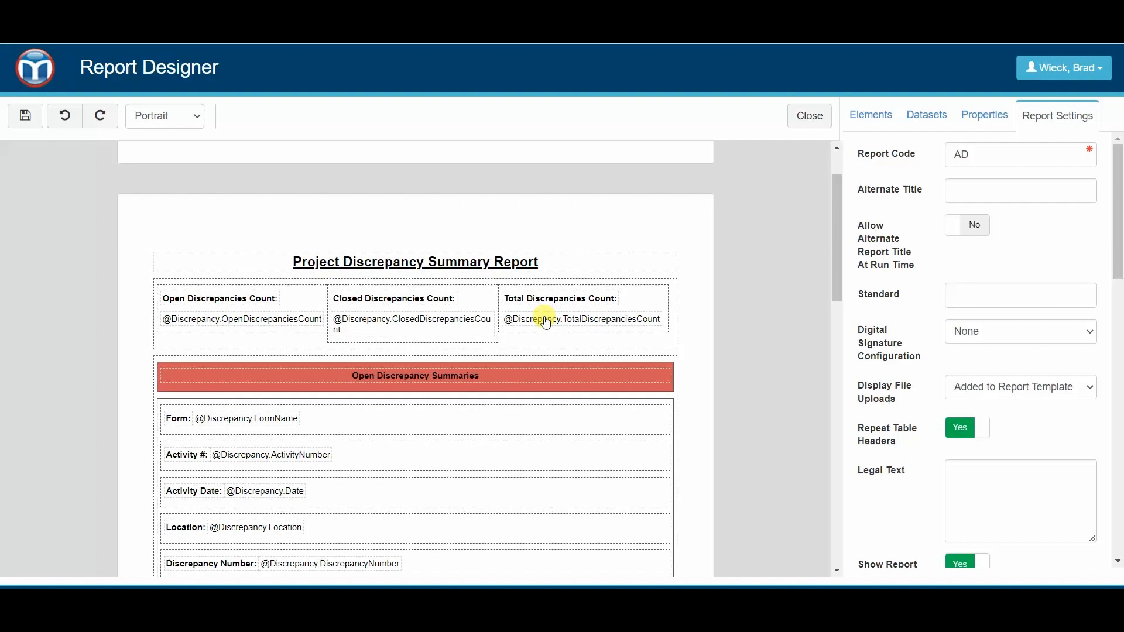
- Expand the Discrepancy dataset and examine the fields under ClosedDiscrepancy alongside the report template
click(911, 113)
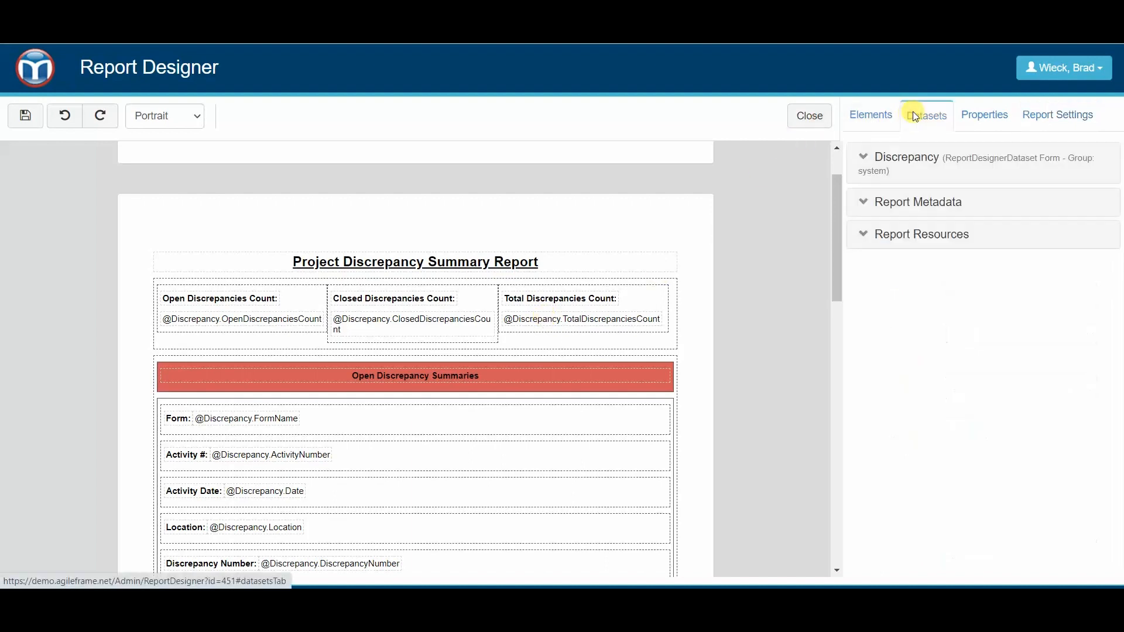
click(897, 162)
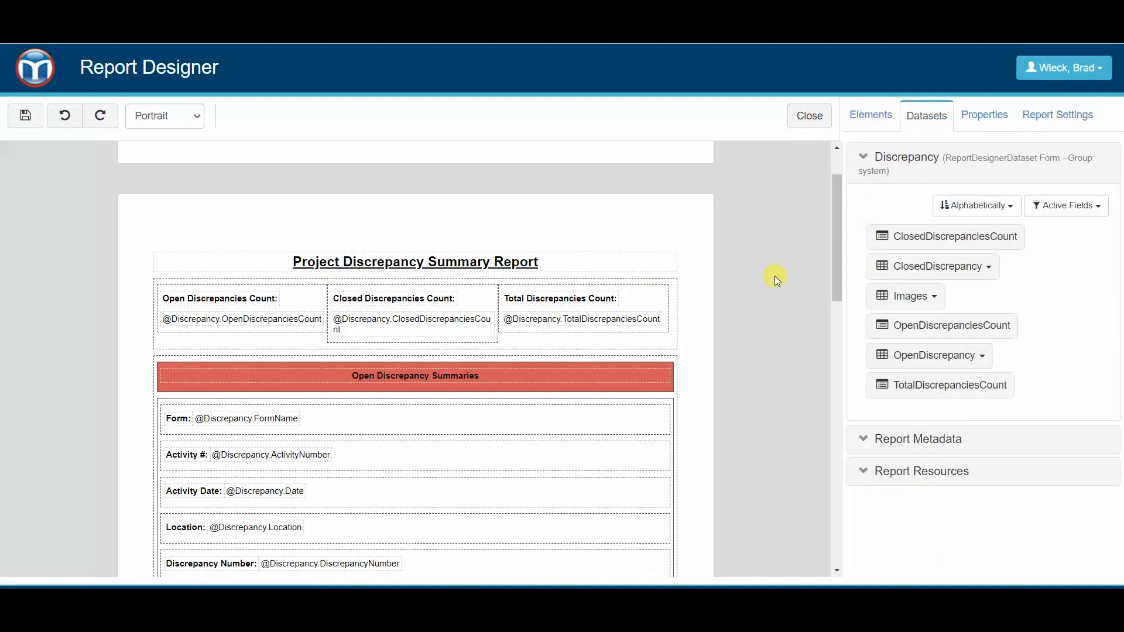
scroll(614, 422, down, 3)
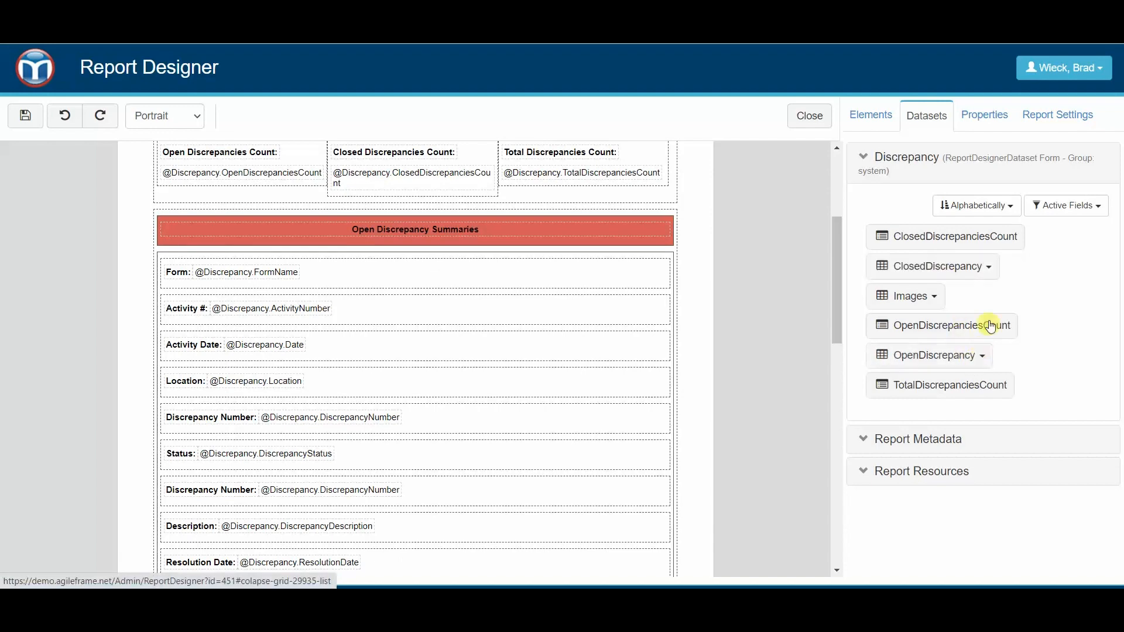
click(990, 271)
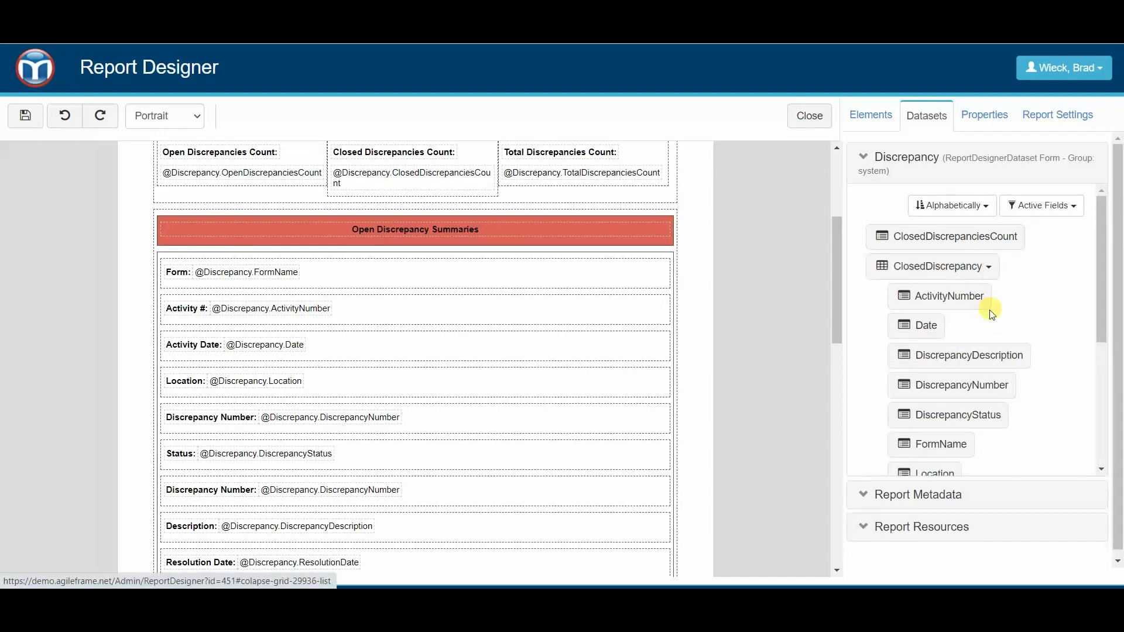
scroll(974, 319, down, 1)
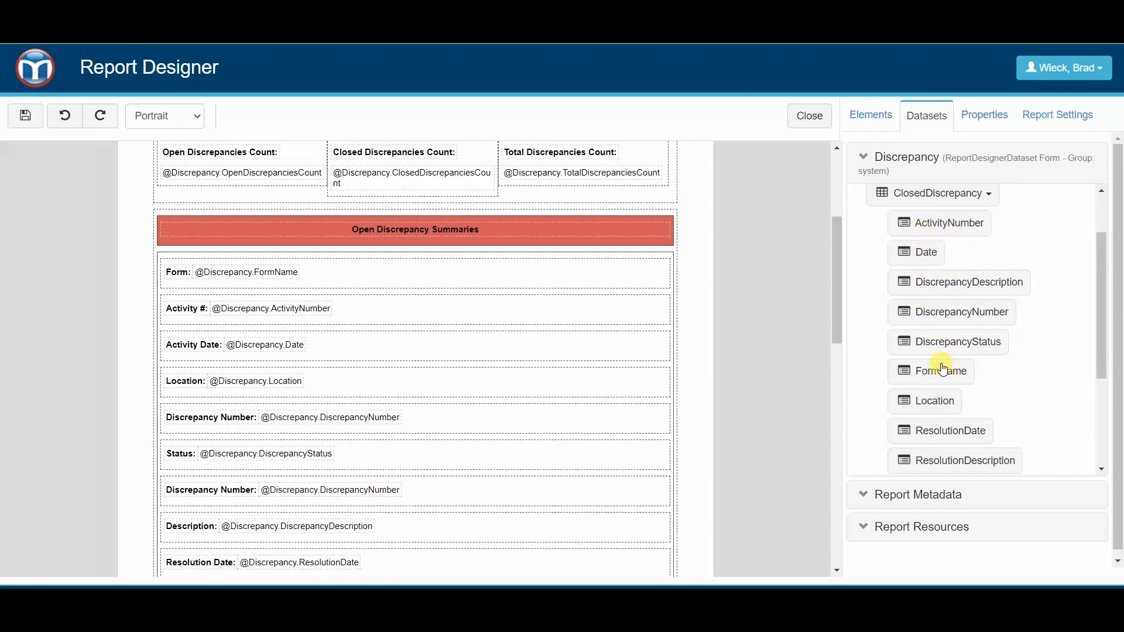
scroll(943, 368, down, 1)
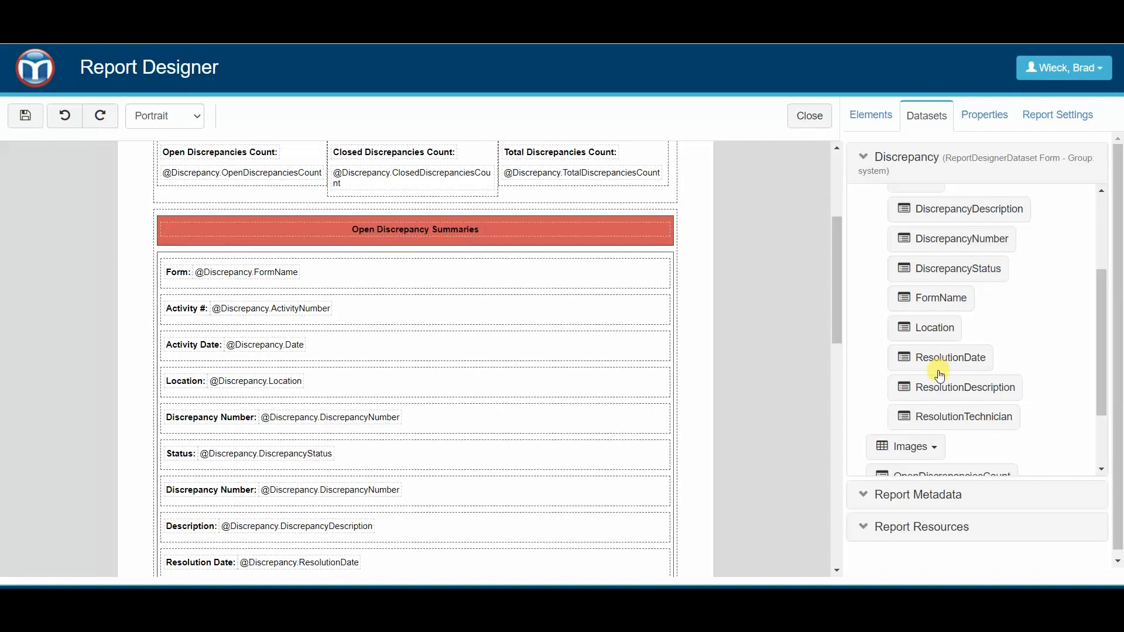
scroll(942, 351, up, 1)
- Collapse ClosedDiscrepancy and examine the fields under OpenDiscrepancy in the Discrepancy dataset
click(973, 193)
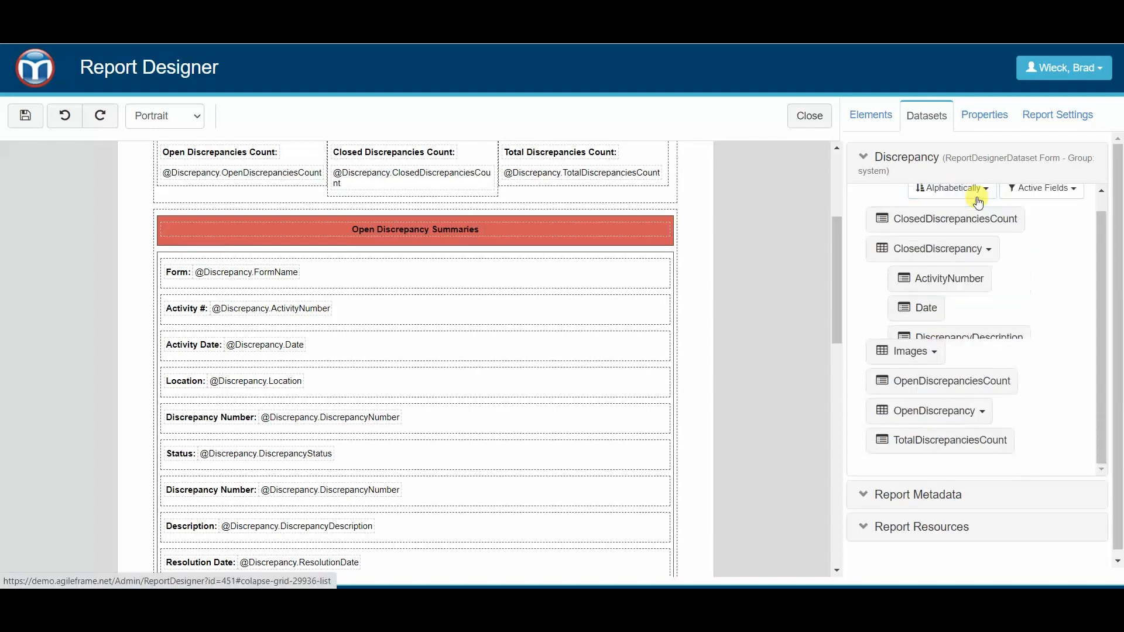
click(981, 357)
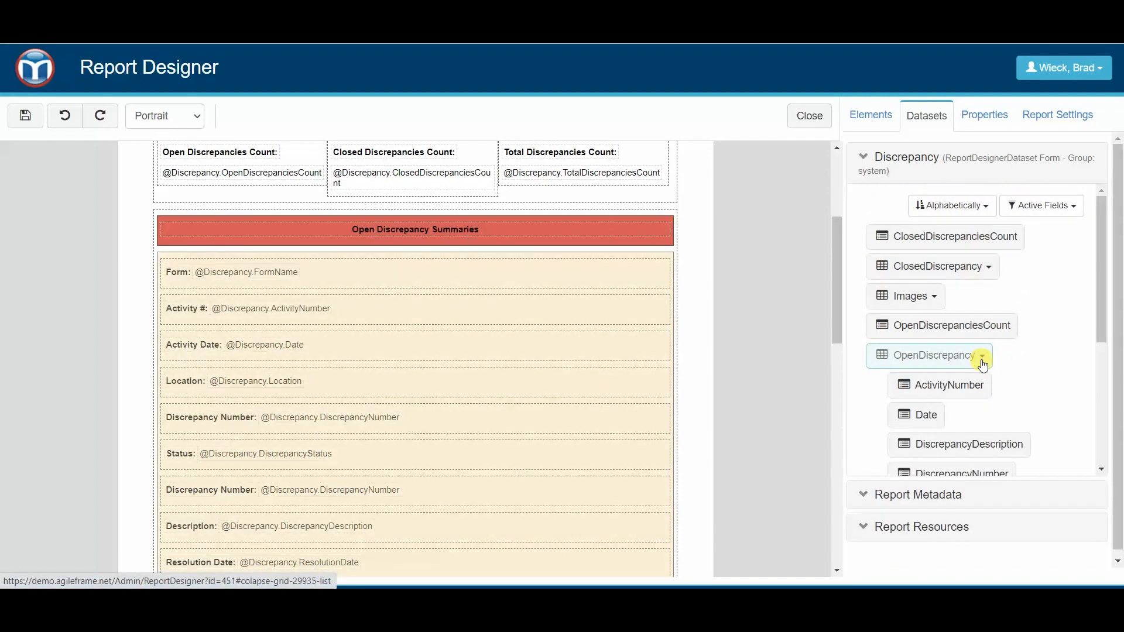
scroll(939, 382, down, 1)
scroll(933, 307, up, 1)
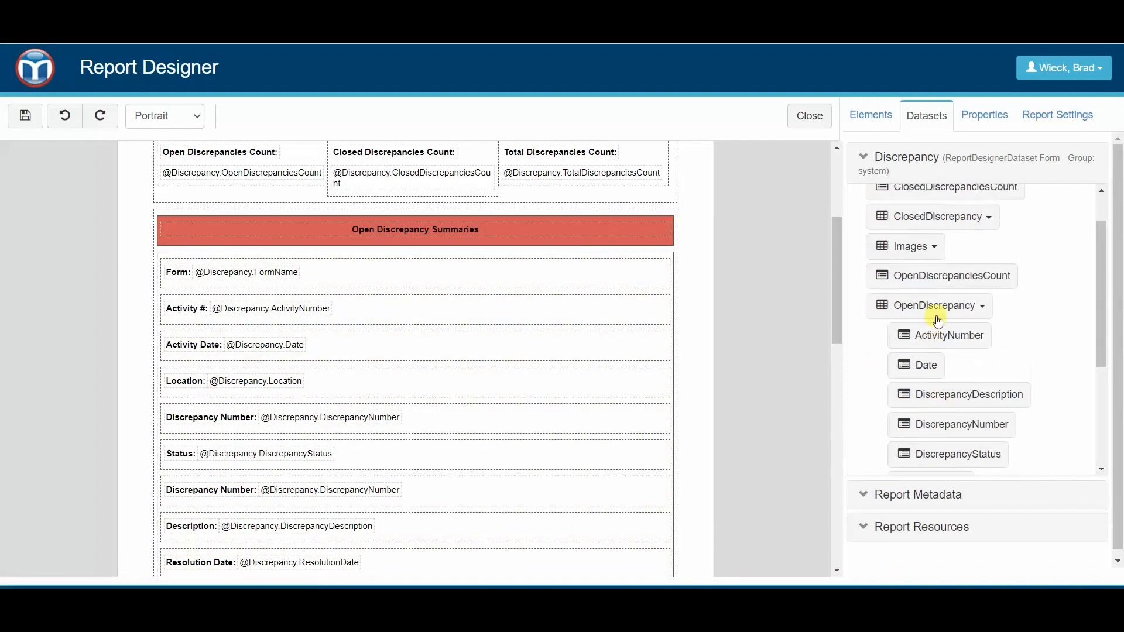
scroll(930, 299, up, 1)
scroll(705, 316, up, 3)
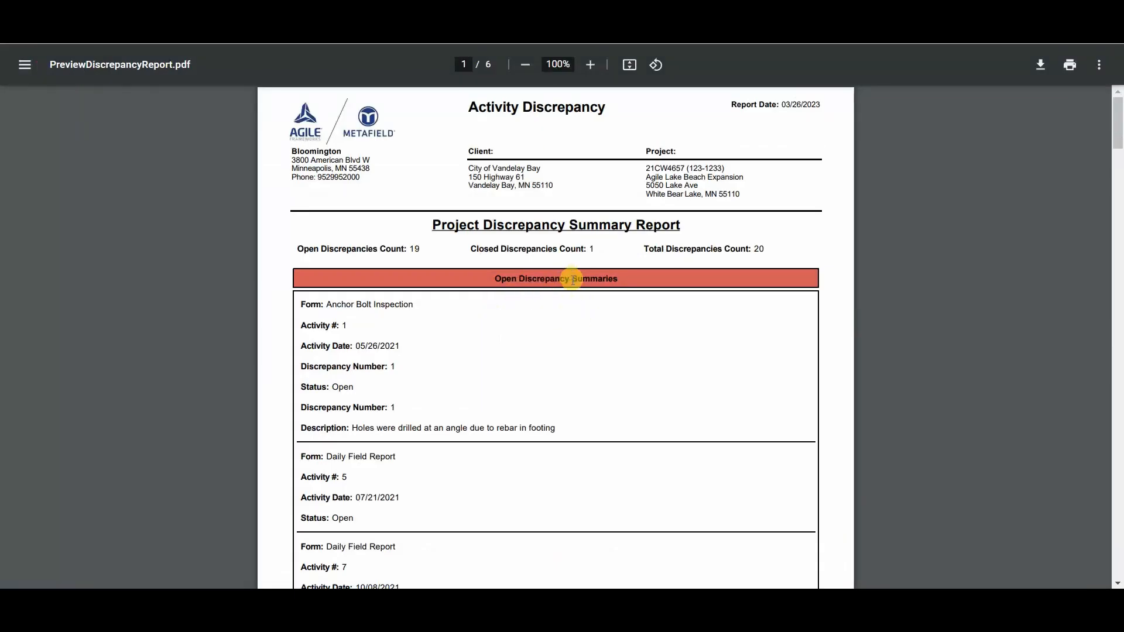
- Review the open discrepancy entries in the PreviewDiscrepancyReport.pdf preview to compare them with the template
scroll(560, 304, down, 2)
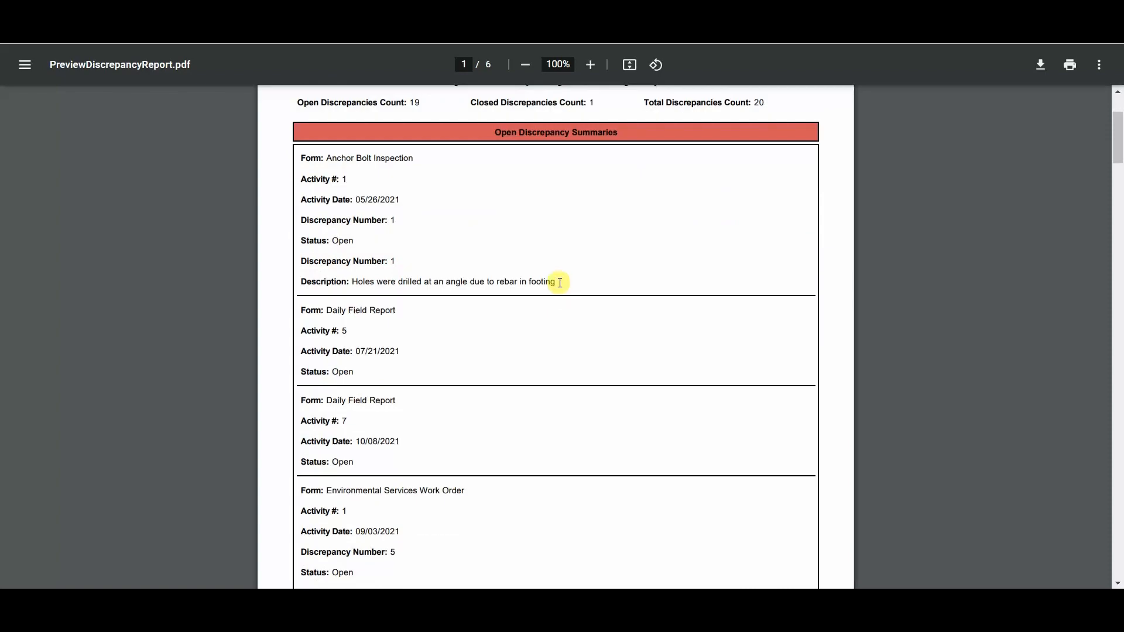
scroll(559, 282, down, 1)
scroll(571, 293, down, 3)
scroll(304, 113, up, 4)
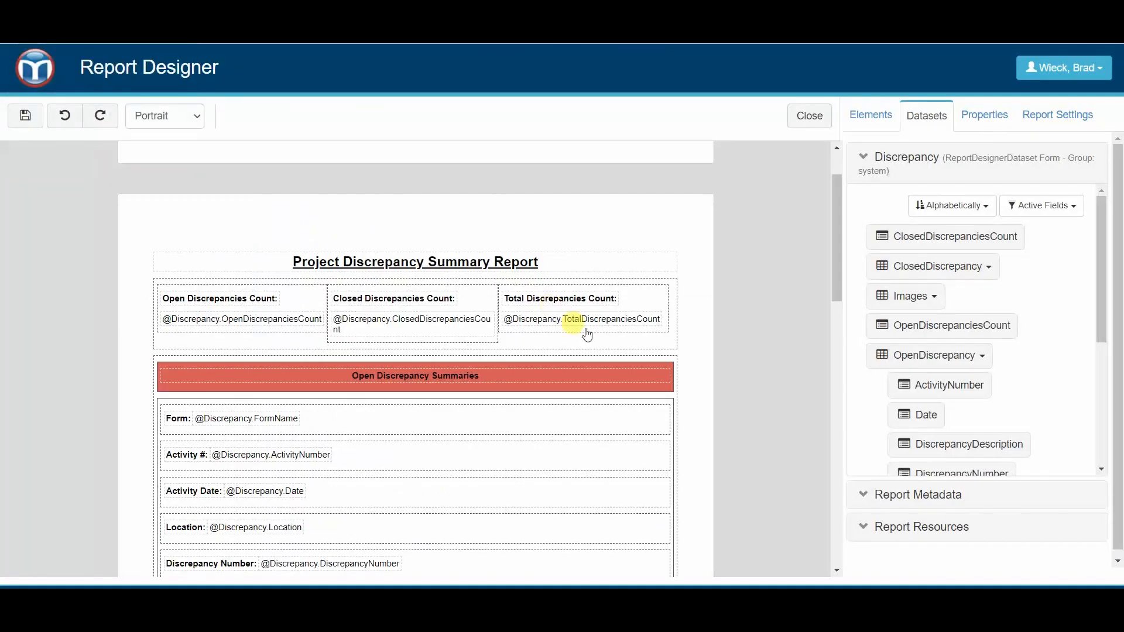
- Delete the Open Discrepancy Summaries section, the closed discrepancy details panel and the Closed Discrepancy Summaries heading from the template
click(638, 366)
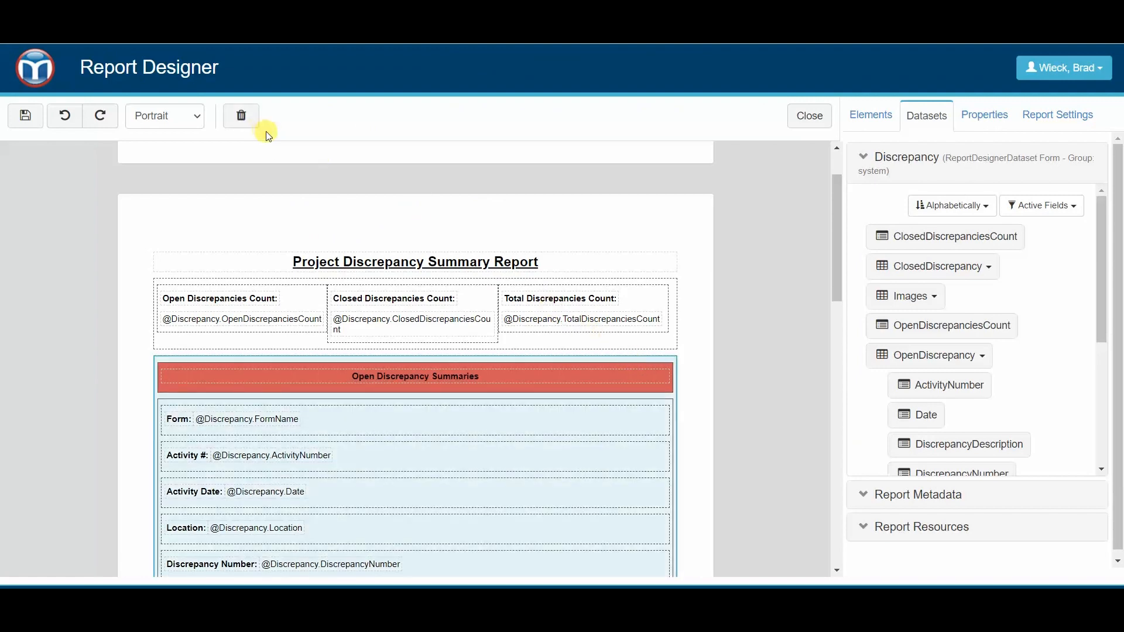
click(241, 115)
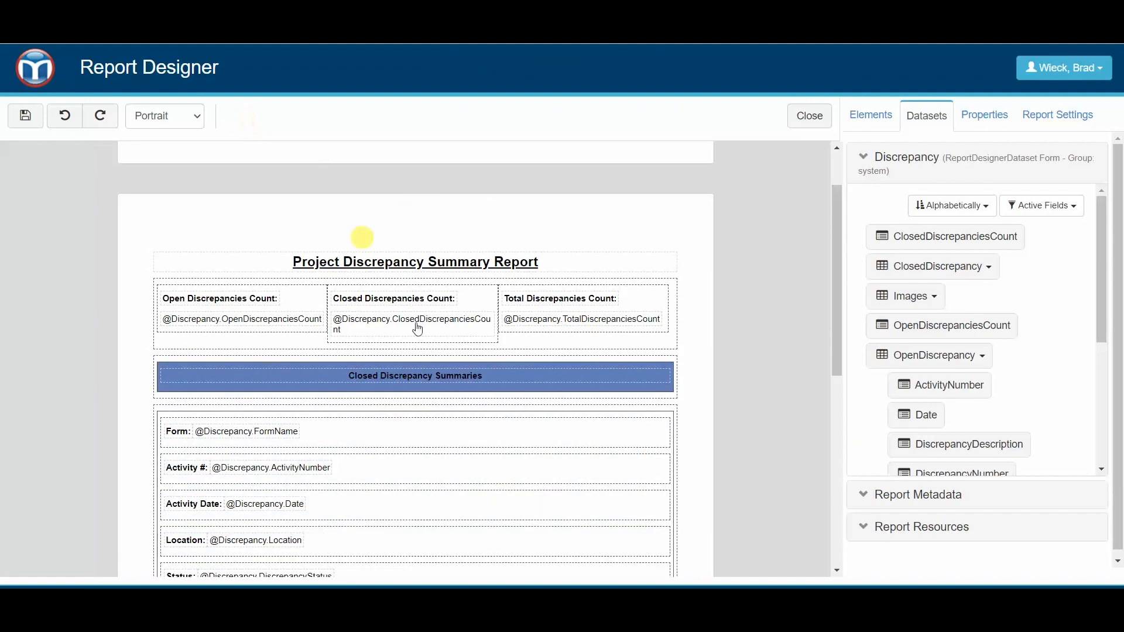
click(643, 406)
click(258, 114)
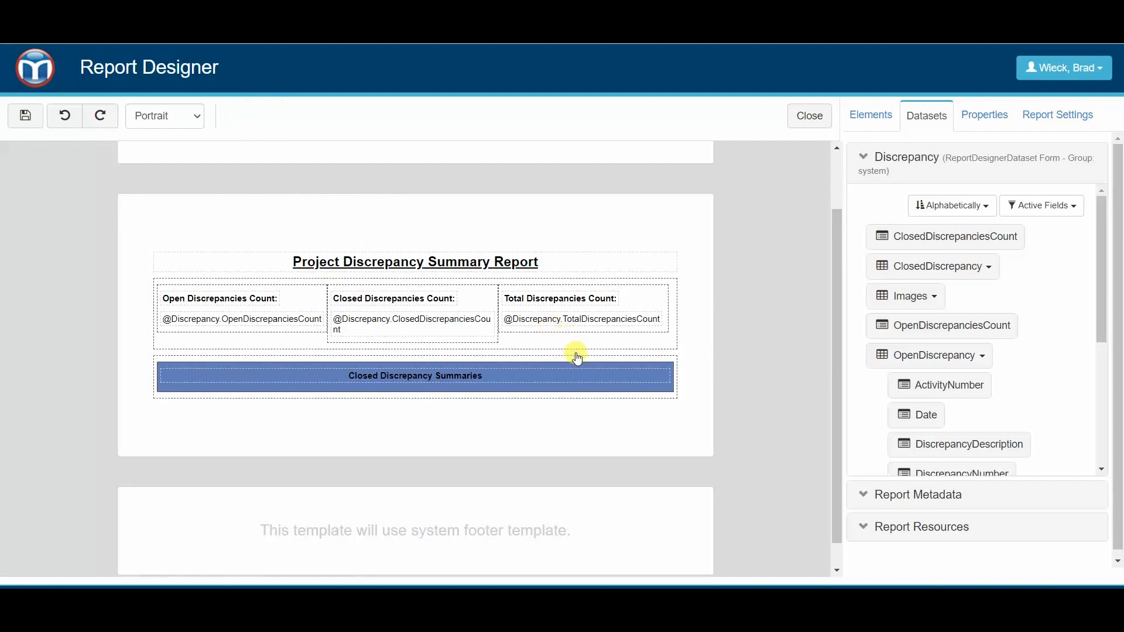
click(577, 356)
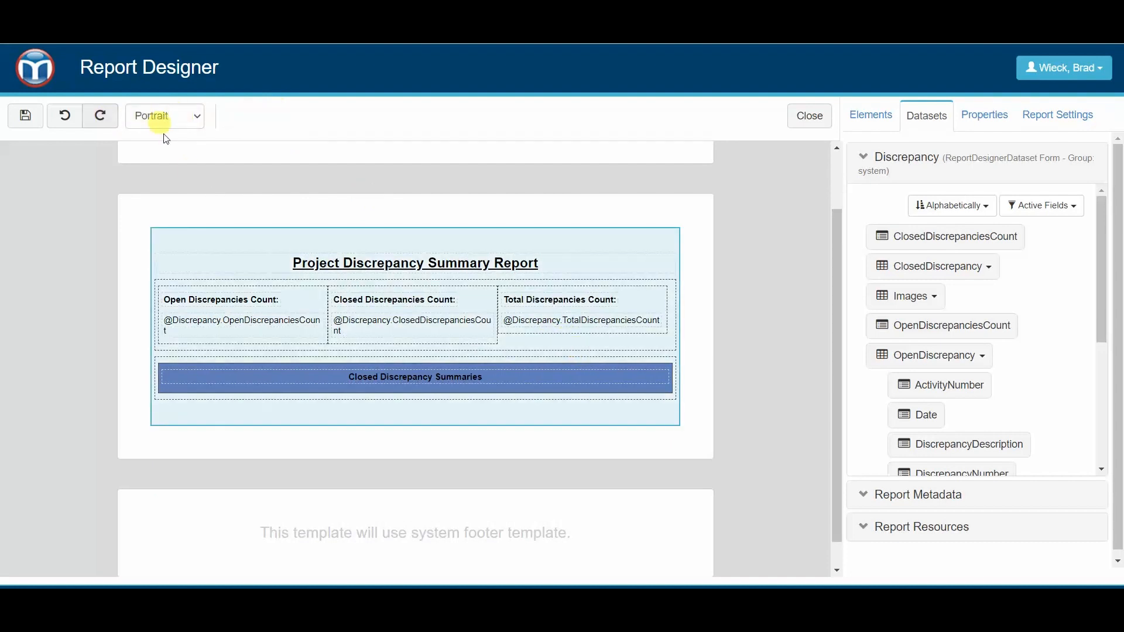
click(459, 261)
click(577, 360)
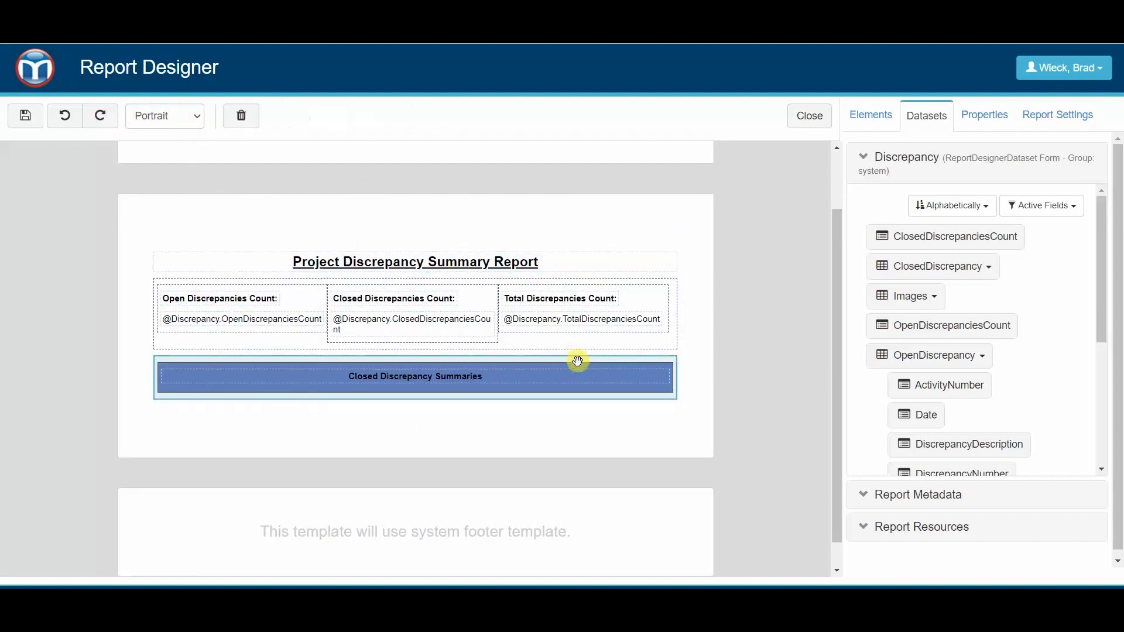
click(231, 134)
- Delete the Project Discrepancy Summary Report title and the discrepancy counts row, leaving the report body empty
click(604, 283)
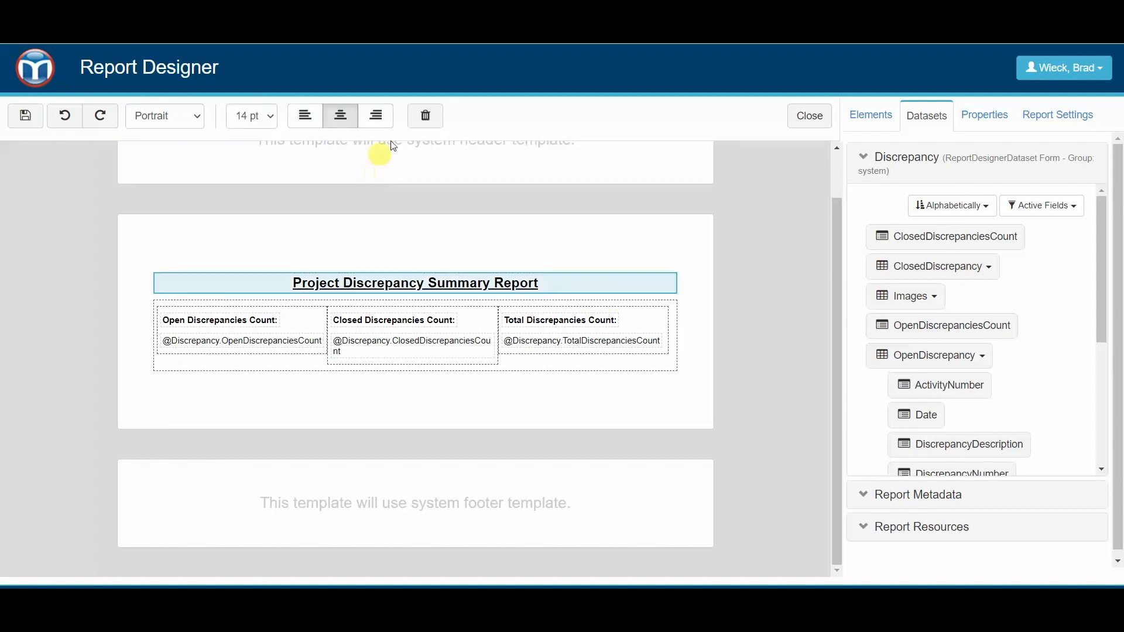
click(417, 116)
click(527, 367)
click(239, 114)
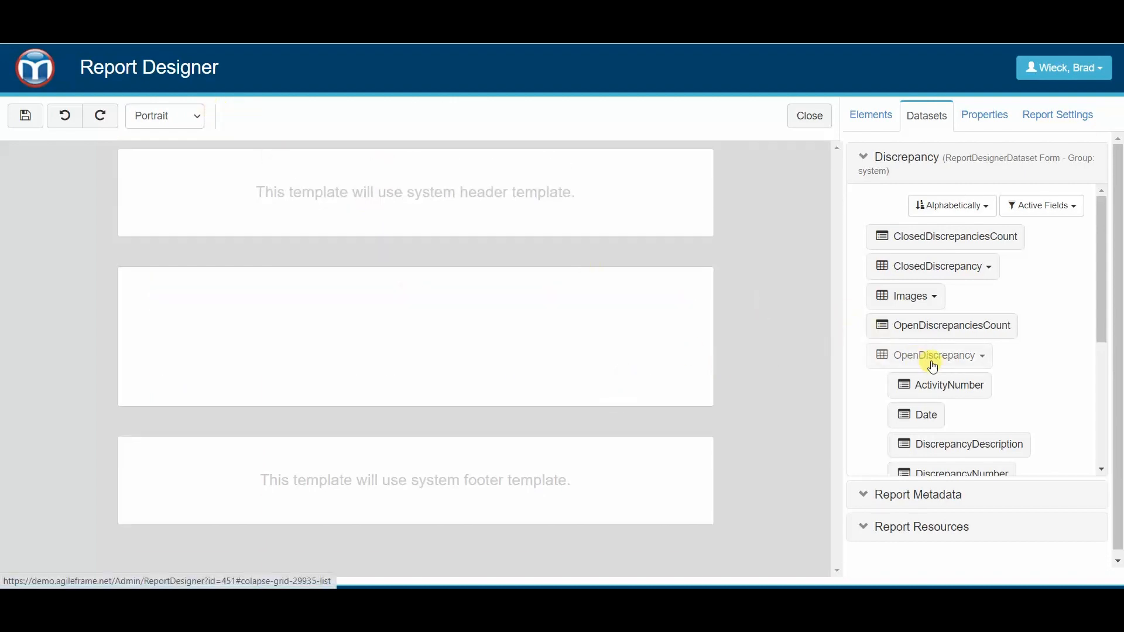
- Add the OpenDiscrepancy dataset to the empty report body, rendered as a Panel, and look over its generated fields
drag(933, 366, 510, 345)
click(590, 176)
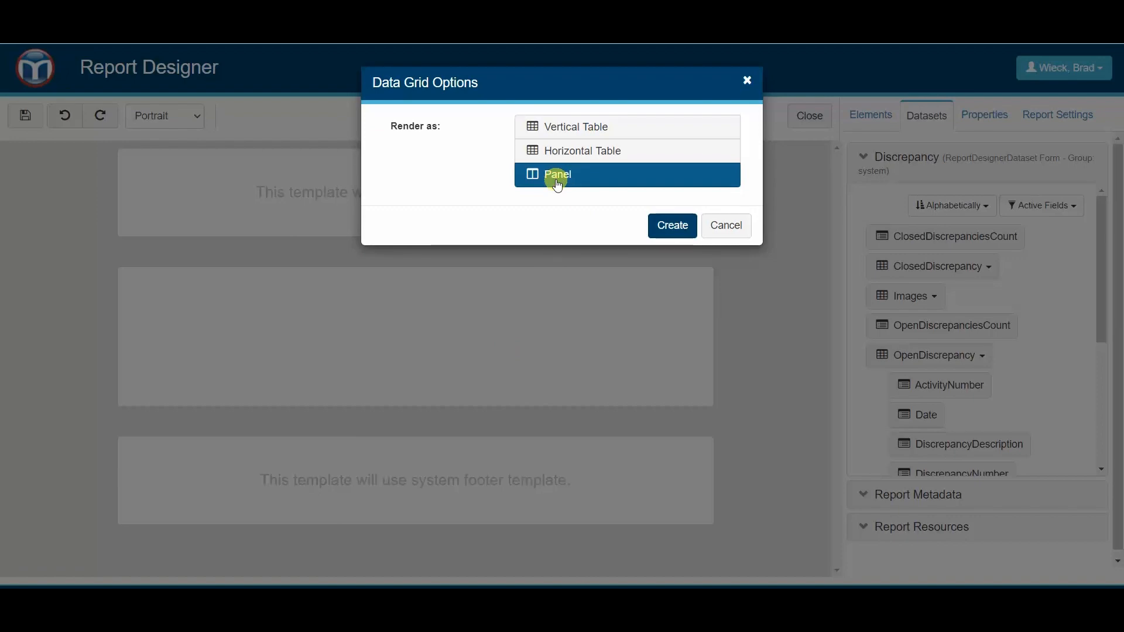
click(670, 227)
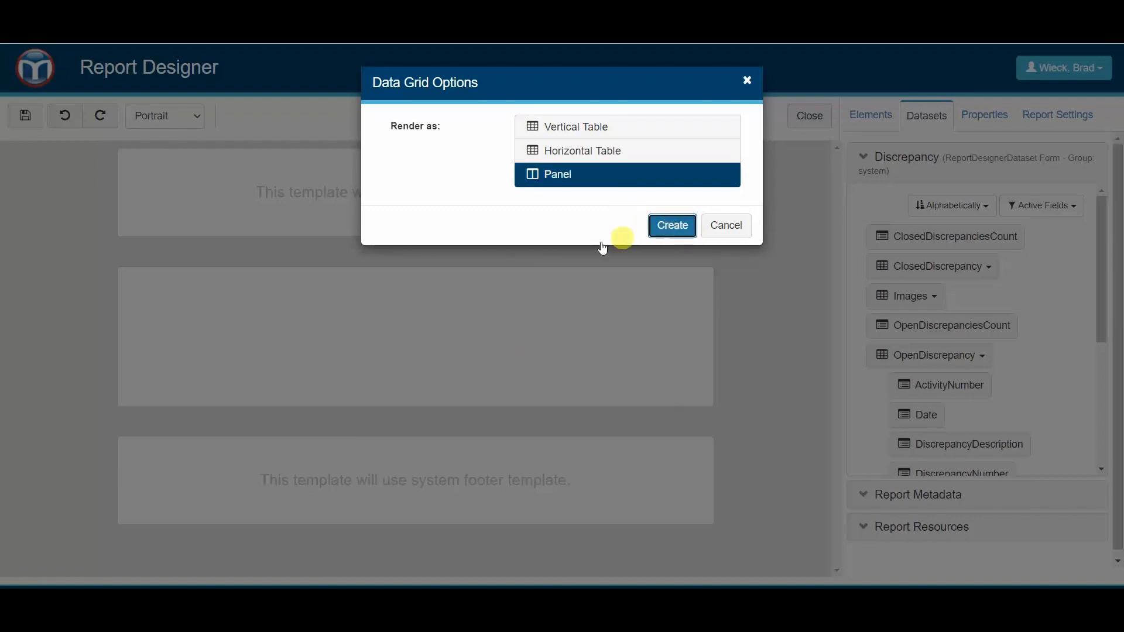
scroll(326, 332, down, 6)
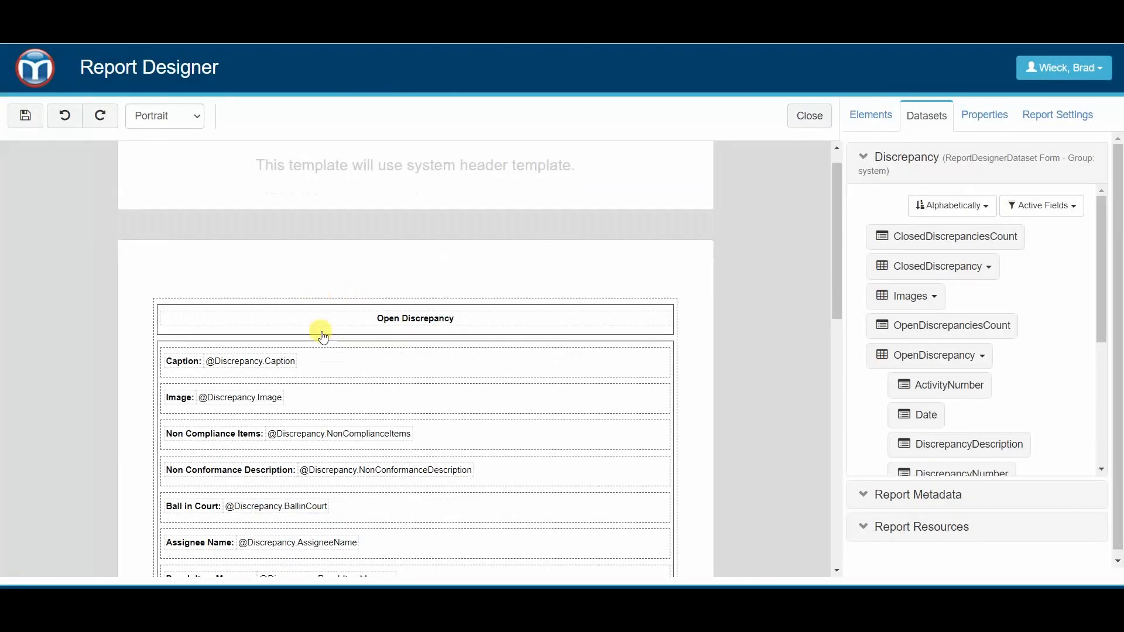
scroll(327, 383, down, 3)
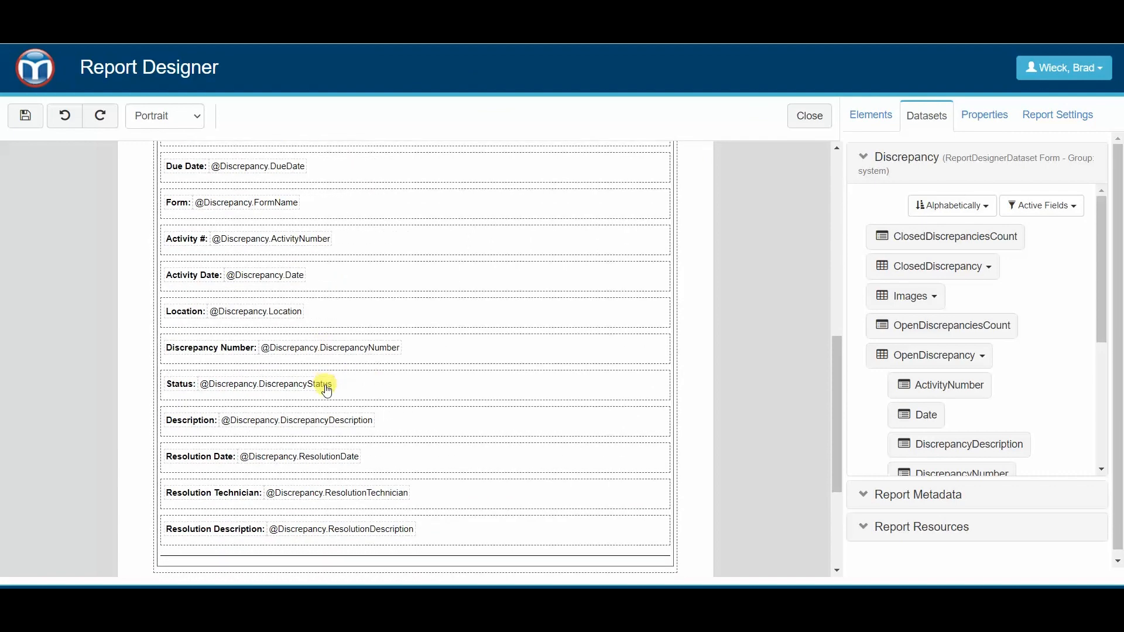
scroll(326, 384, up, 7)
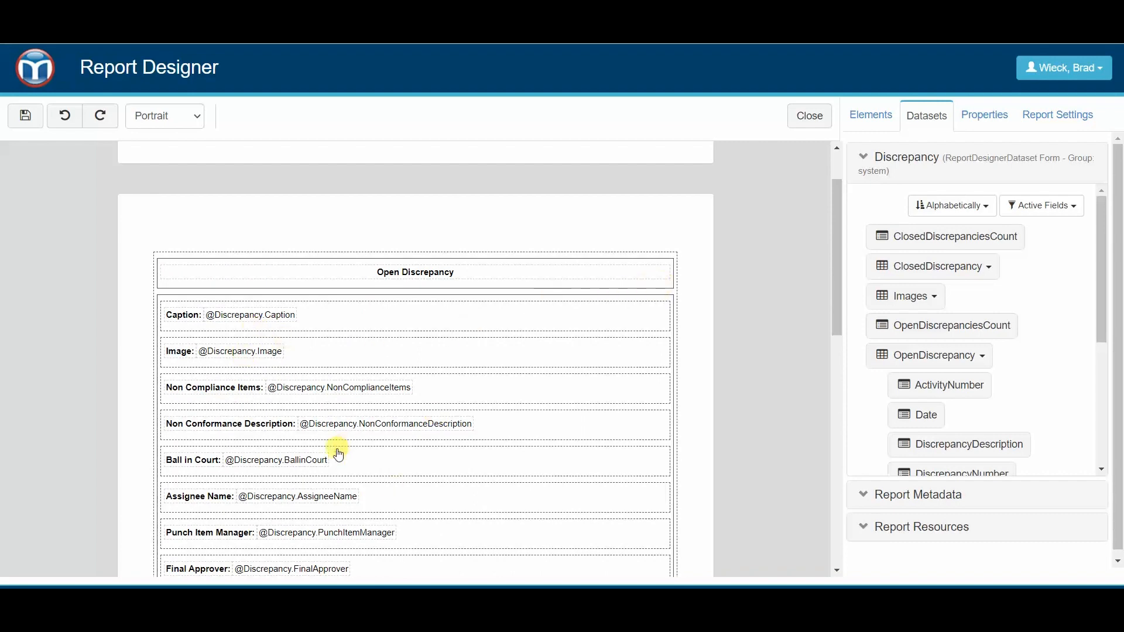
- Delete the Ball in Court, Assignee Name and Image rows from the Open Discrepancy panel
scroll(338, 455, down, 1)
click(377, 388)
click(241, 116)
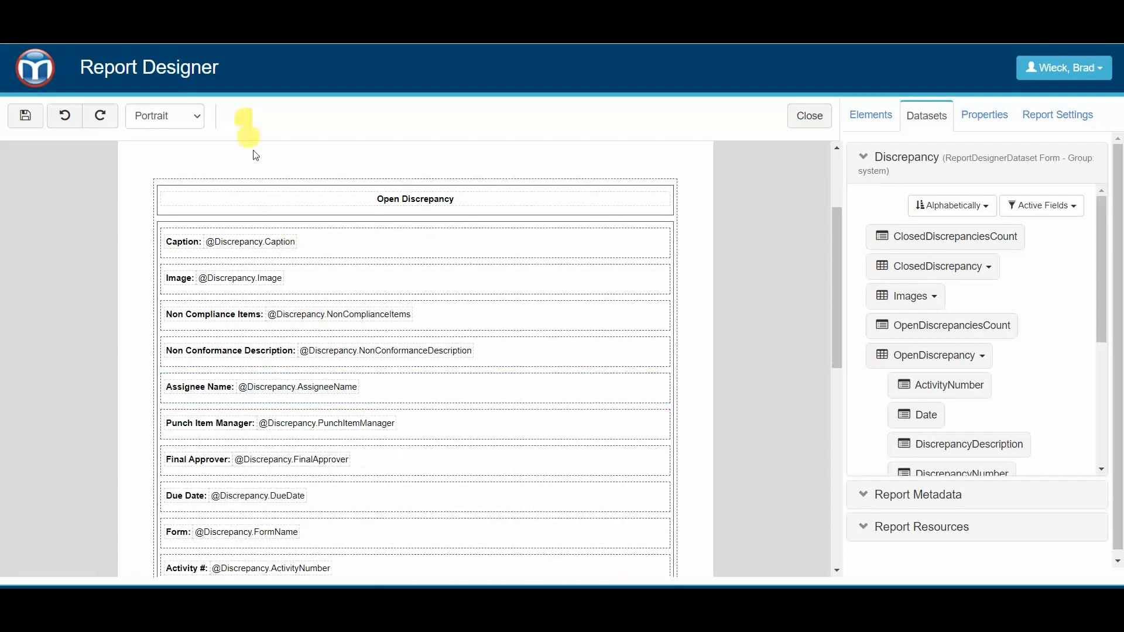
click(392, 389)
click(241, 115)
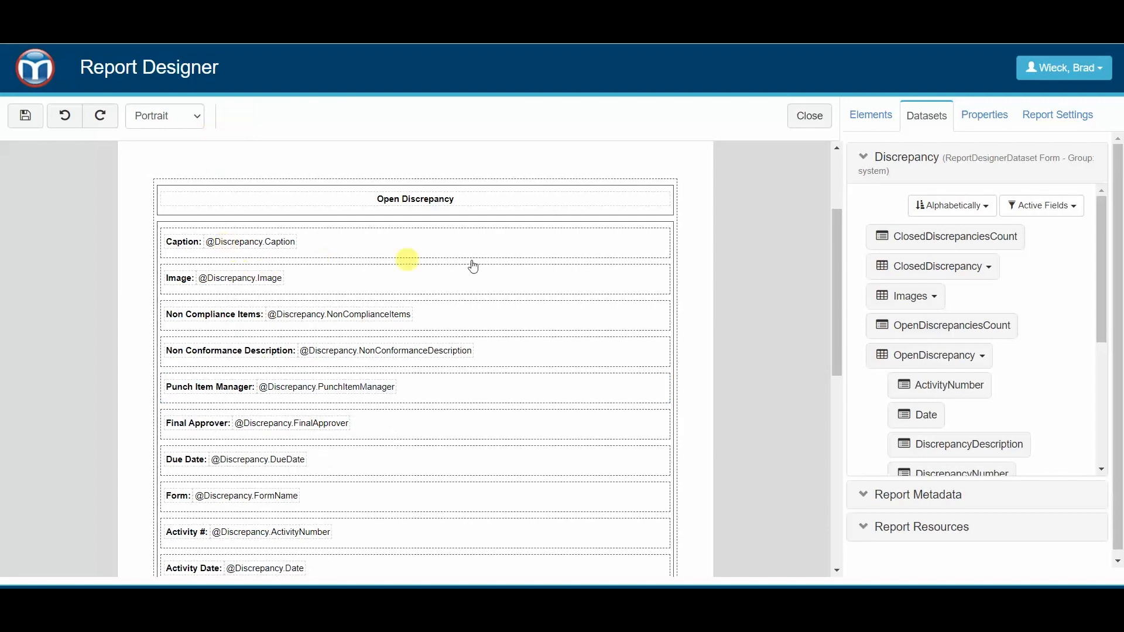
scroll(507, 305, up, 1)
scroll(426, 320, down, 2)
click(386, 208)
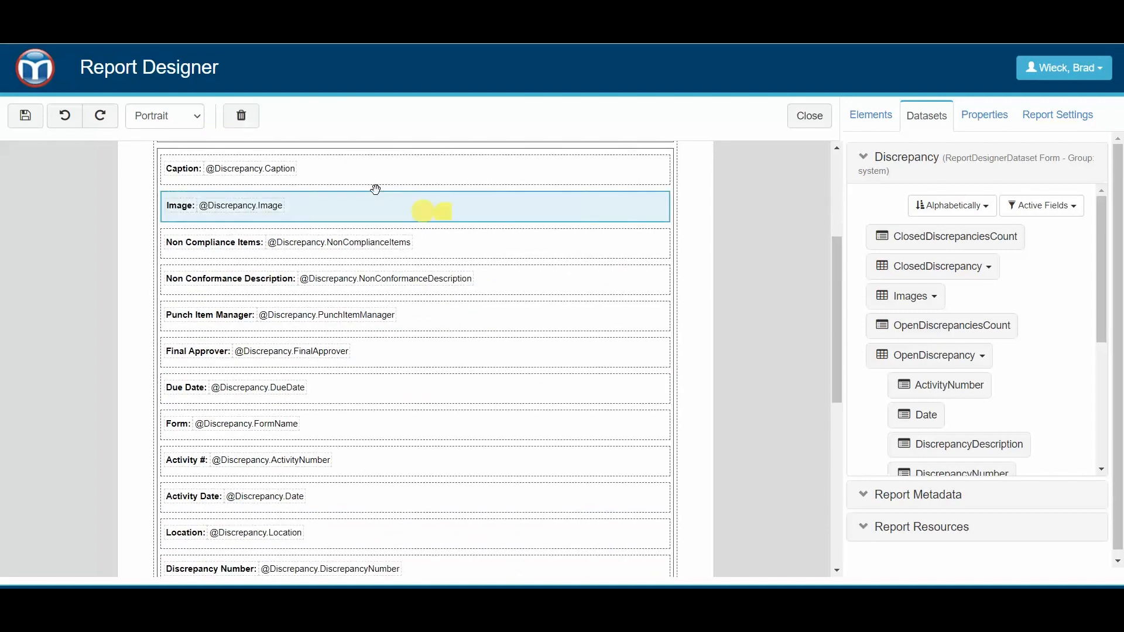
click(257, 119)
- Add the ClosedDiscrepancy dataset below the Open Discrepancy section of the report body, rendered as a Panel
scroll(831, 319, up, 2)
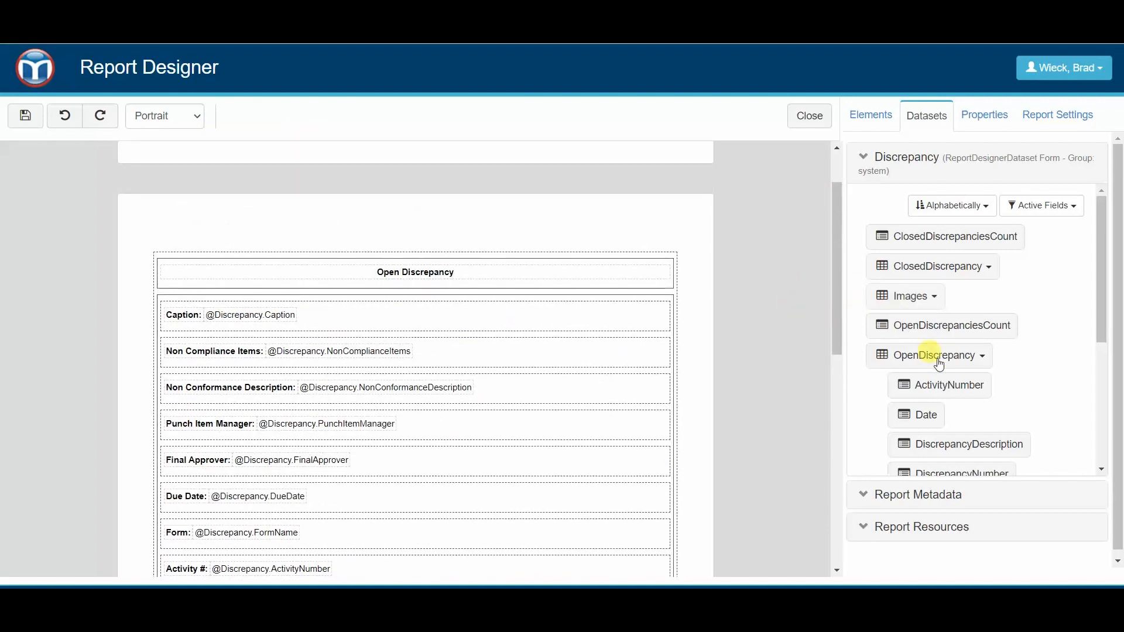
scroll(936, 345, down, 4)
scroll(936, 357, up, 4)
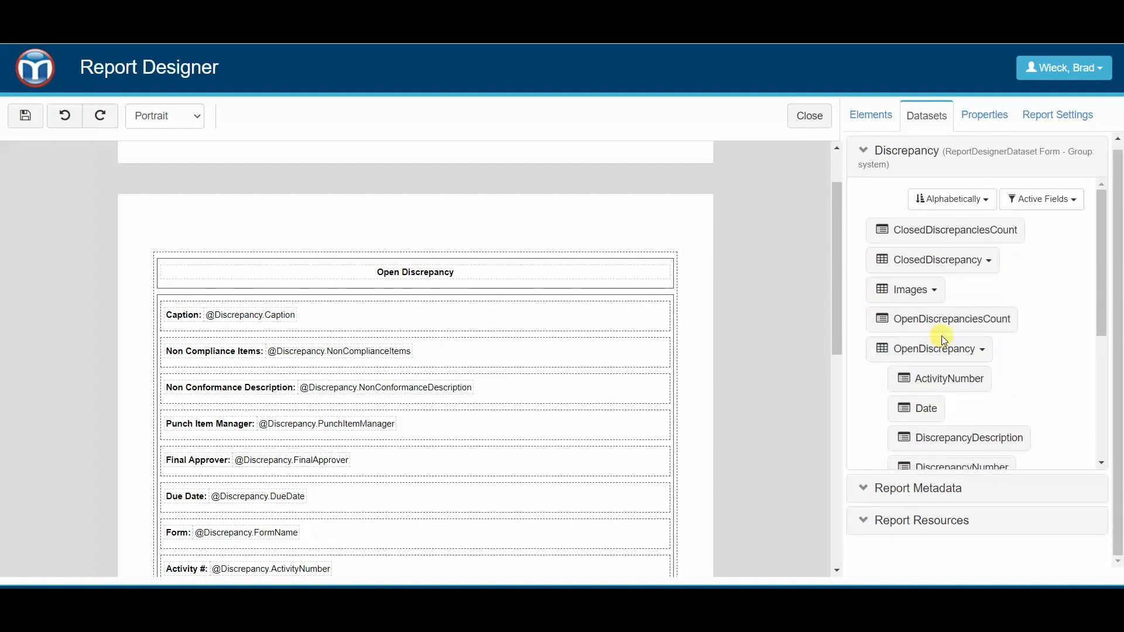
scroll(562, 293, down, 9)
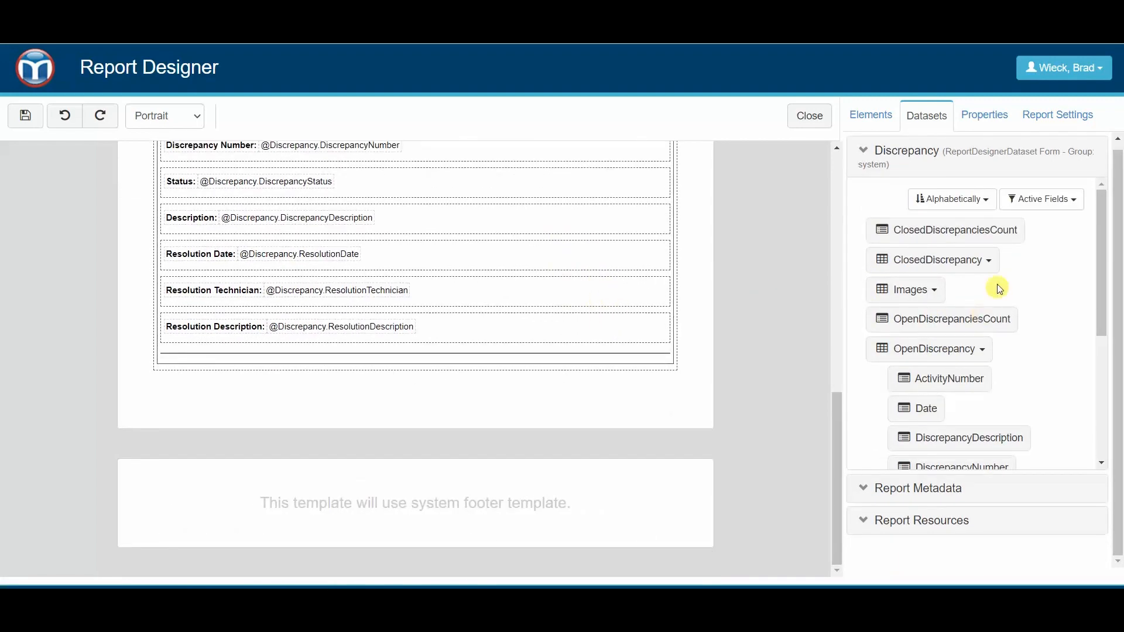
drag(948, 259, 356, 405)
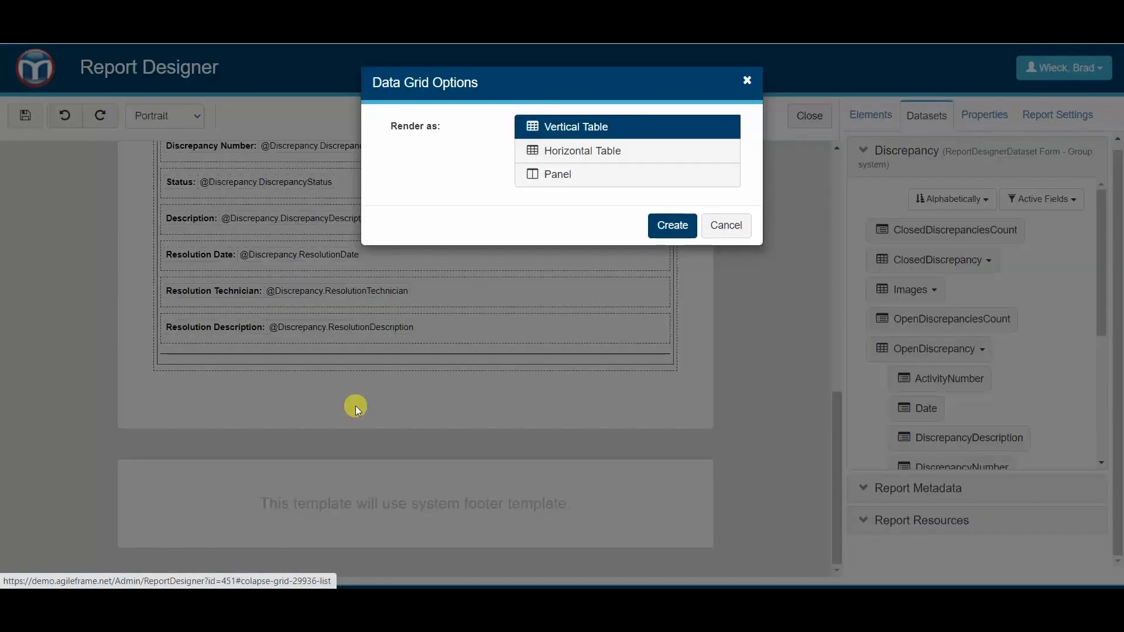
click(578, 177)
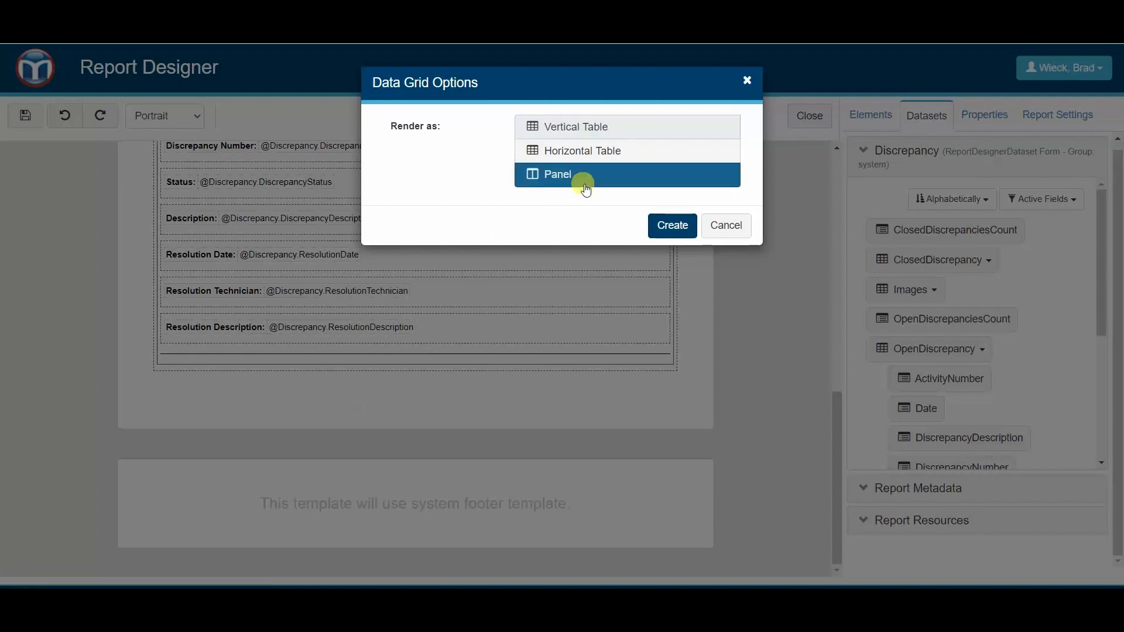
click(665, 235)
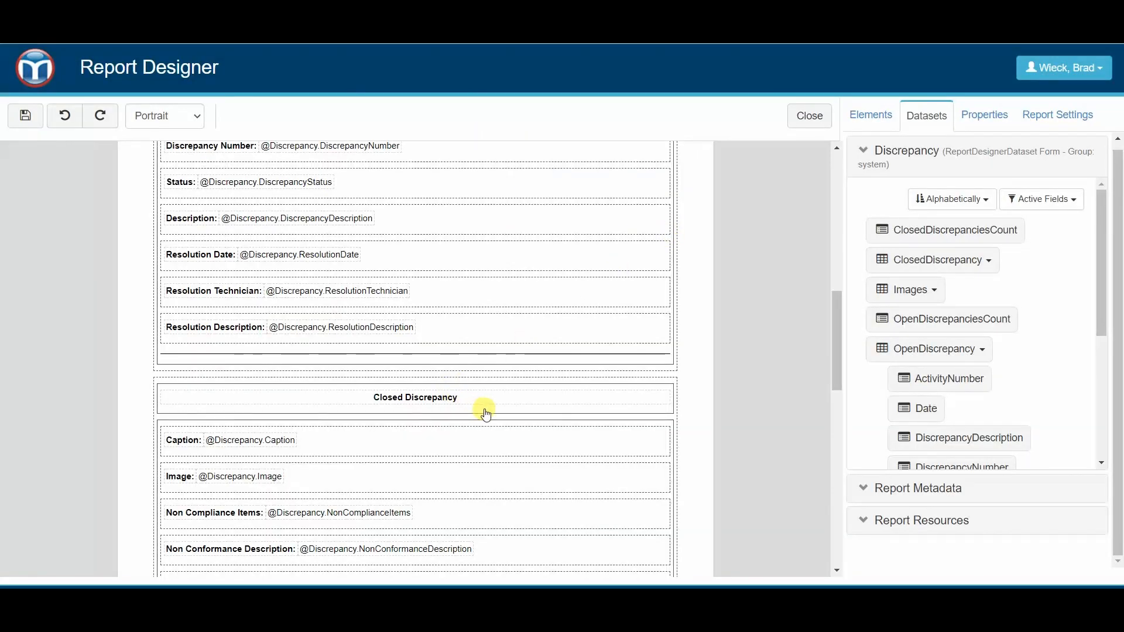
- Give the Closed Discrepancy heading panel a green background color
click(486, 409)
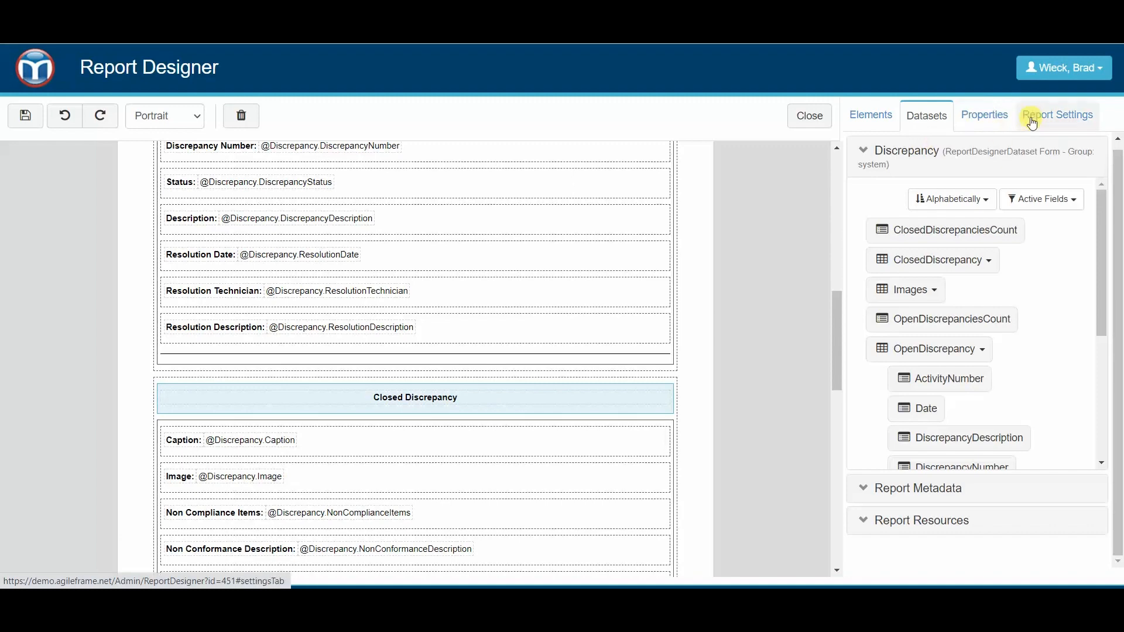
click(989, 117)
click(1012, 476)
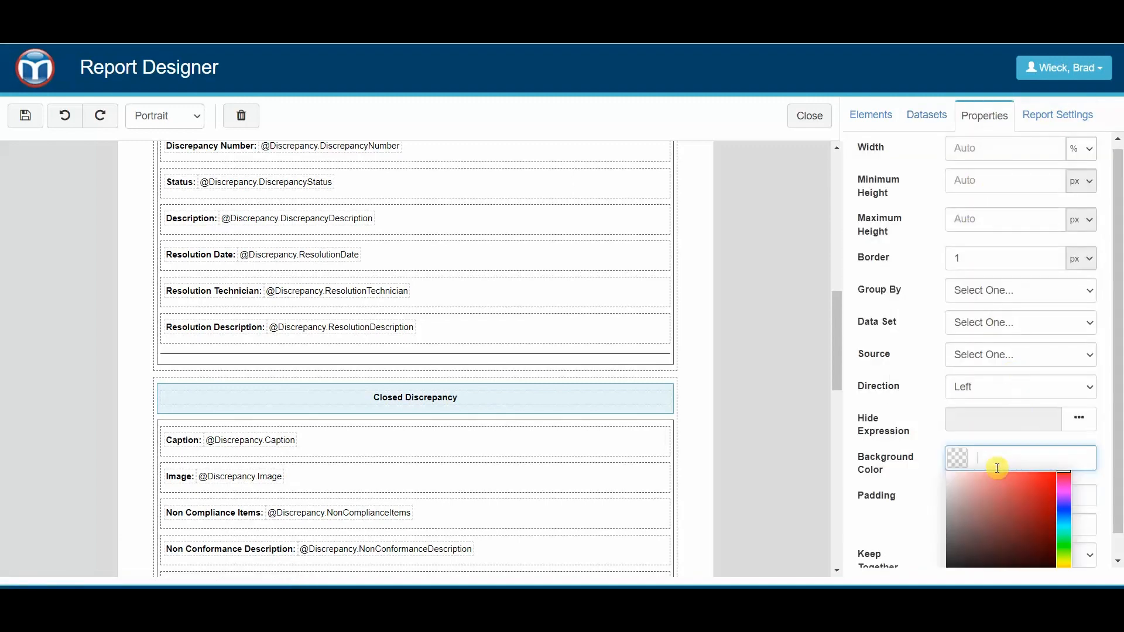
click(1063, 511)
drag(1066, 512, 1063, 534)
mouse_move(1013, 495)
mouse_down()
mouse_move(964, 499)
mouse_move(1001, 485)
mouse_move(1010, 497)
mouse_up()
click(708, 388)
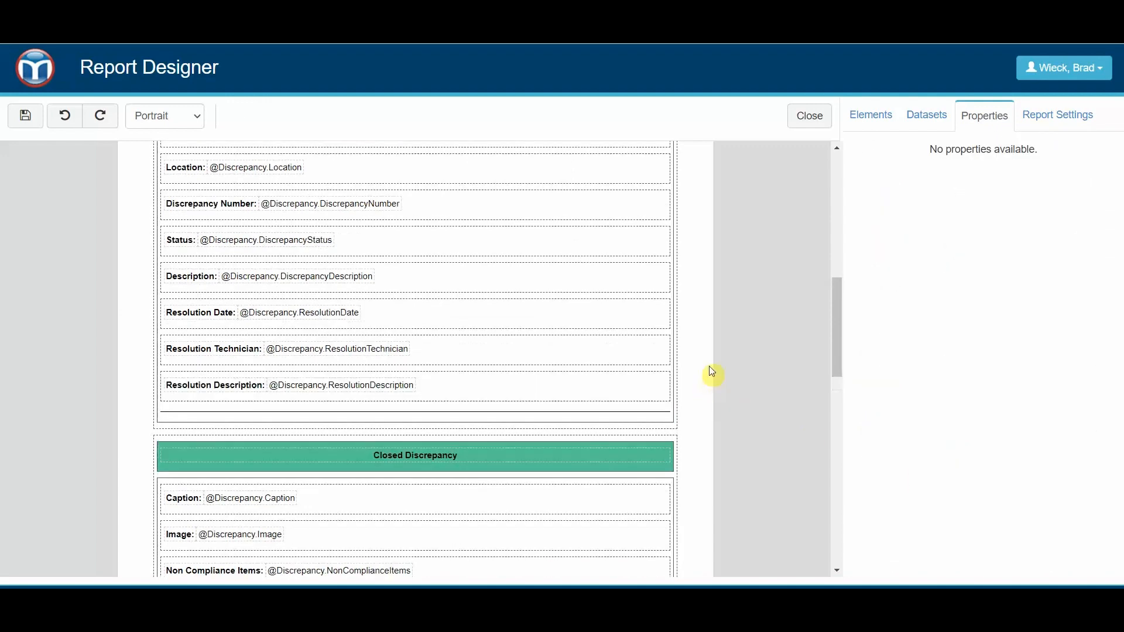
- Set the Open Discrepancy heading panel's background color to the light red #F57575
scroll(708, 367, up, 10)
click(551, 367)
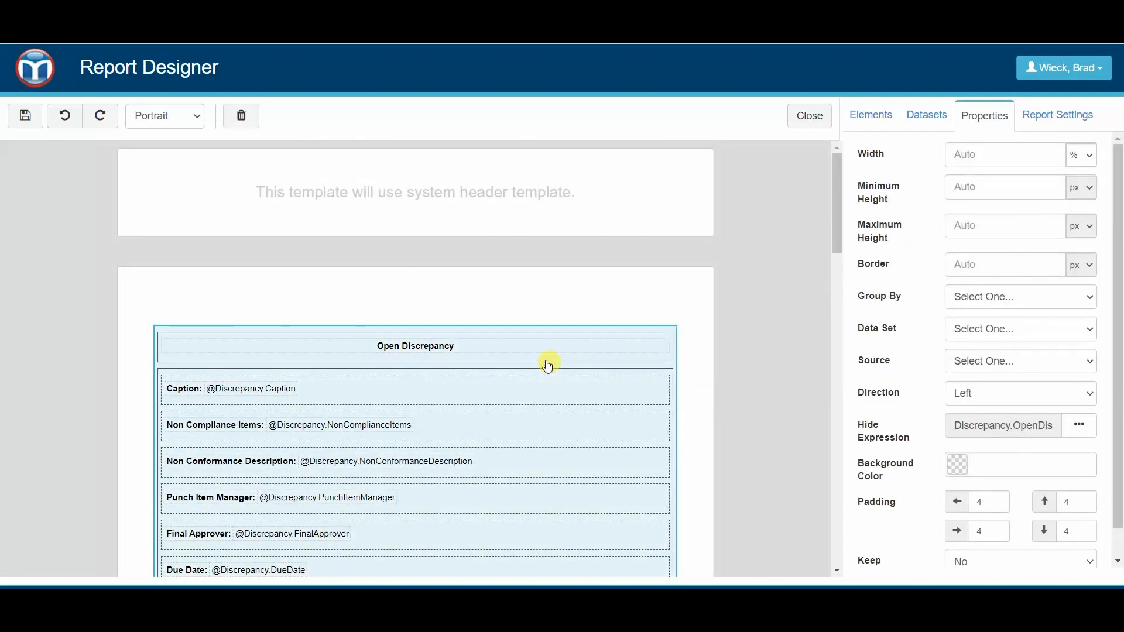
click(543, 354)
click(1007, 473)
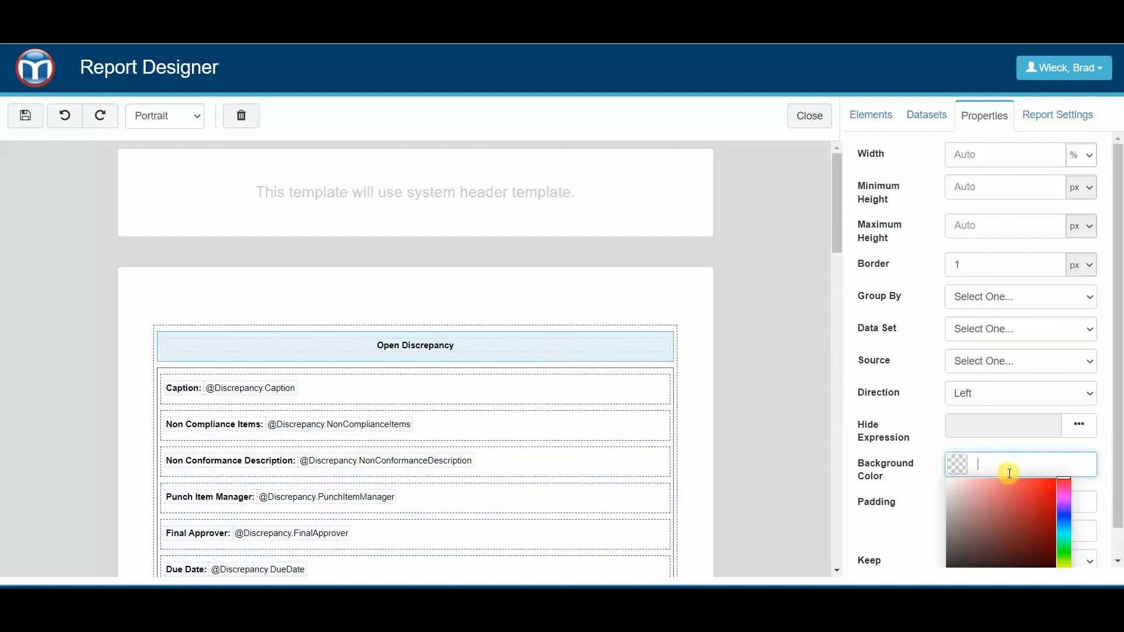
drag(1007, 490, 1002, 481)
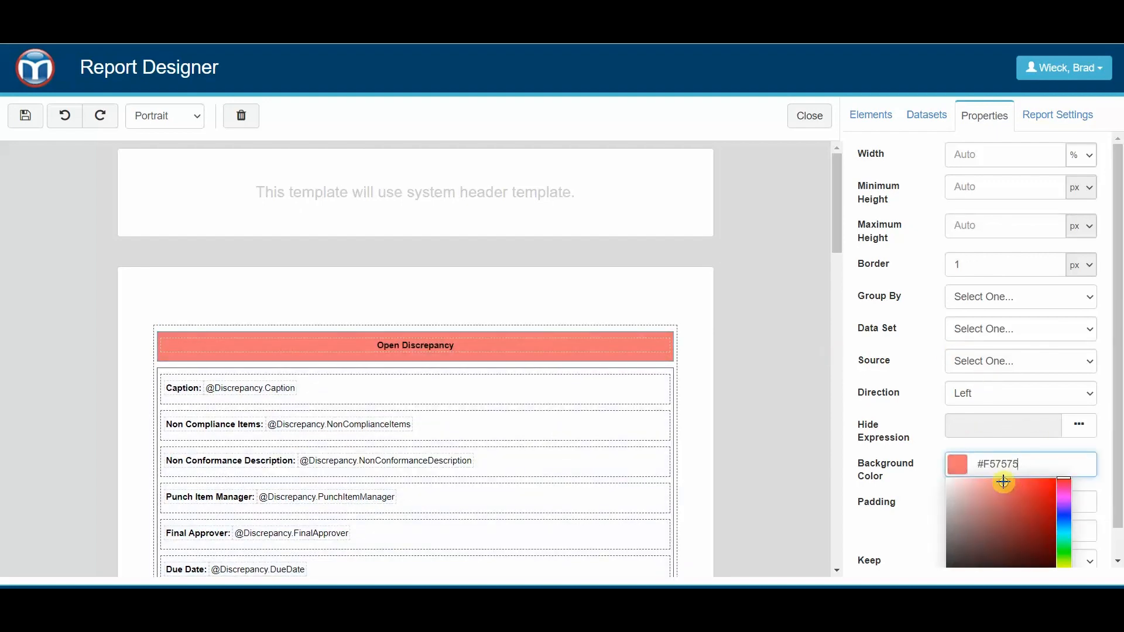
click(708, 327)
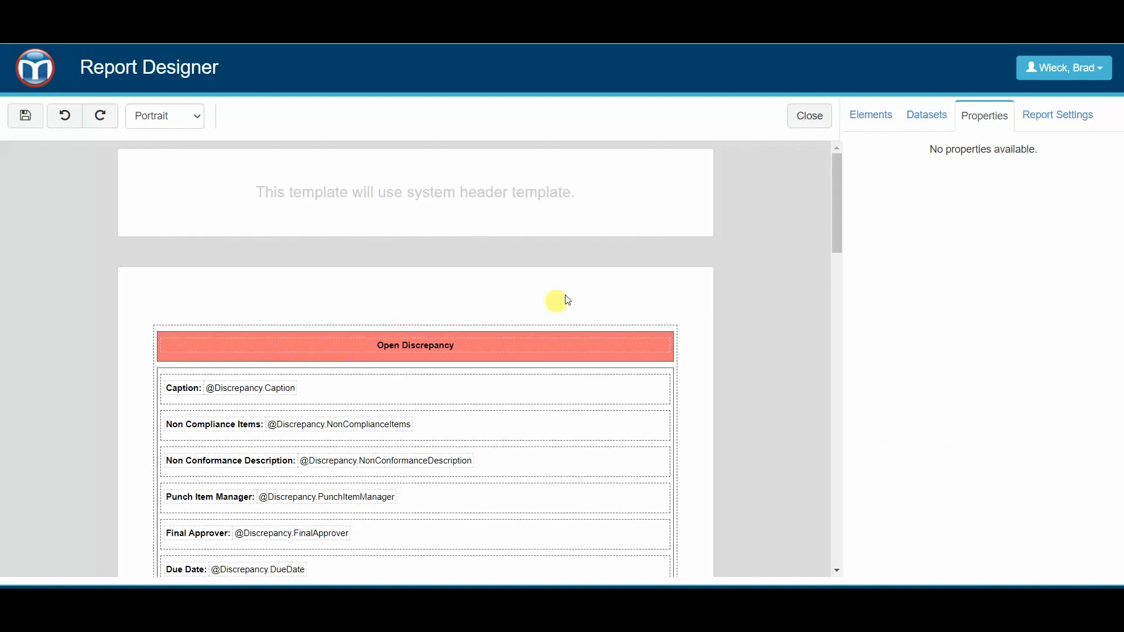
- Insert a panel above the Open Discrepancy section and place a text element inside it
click(930, 117)
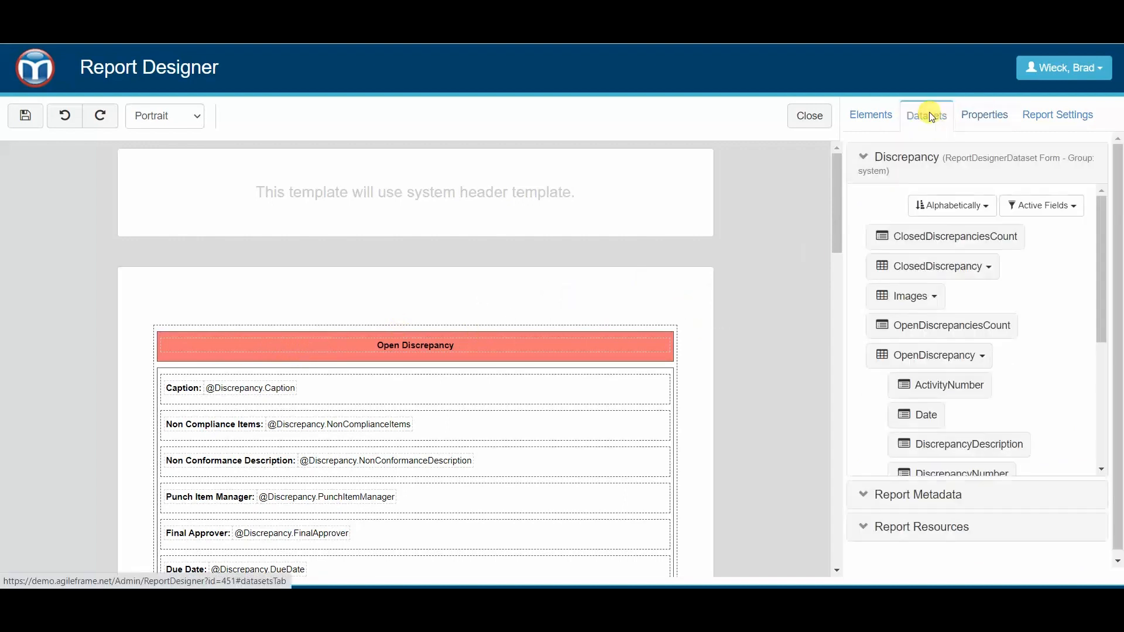
click(962, 116)
click(891, 121)
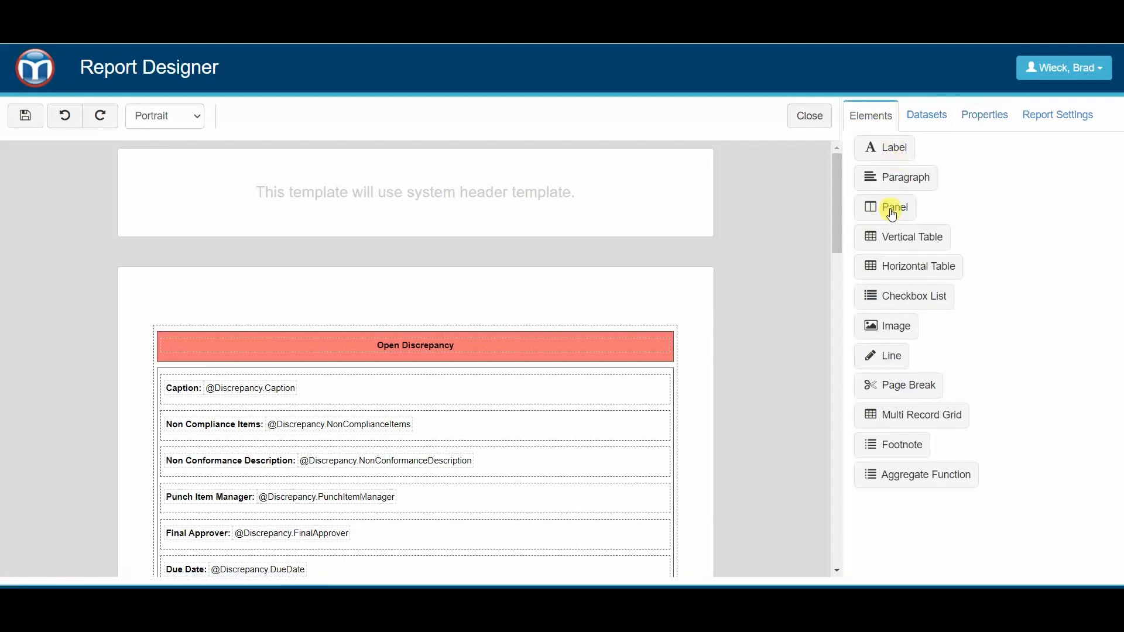
drag(887, 208, 505, 317)
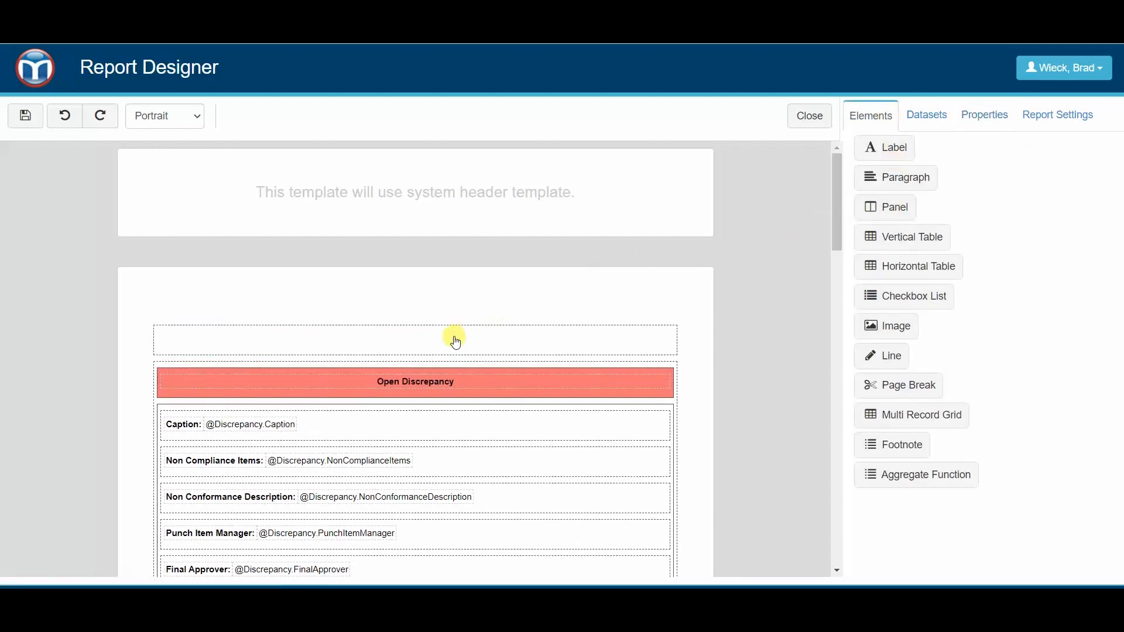
drag(865, 146, 401, 350)
- Replace the new element's placeholder text with "PROJECT SUMMARY DISCREPANCY REPORT" and make it bold
click(298, 338)
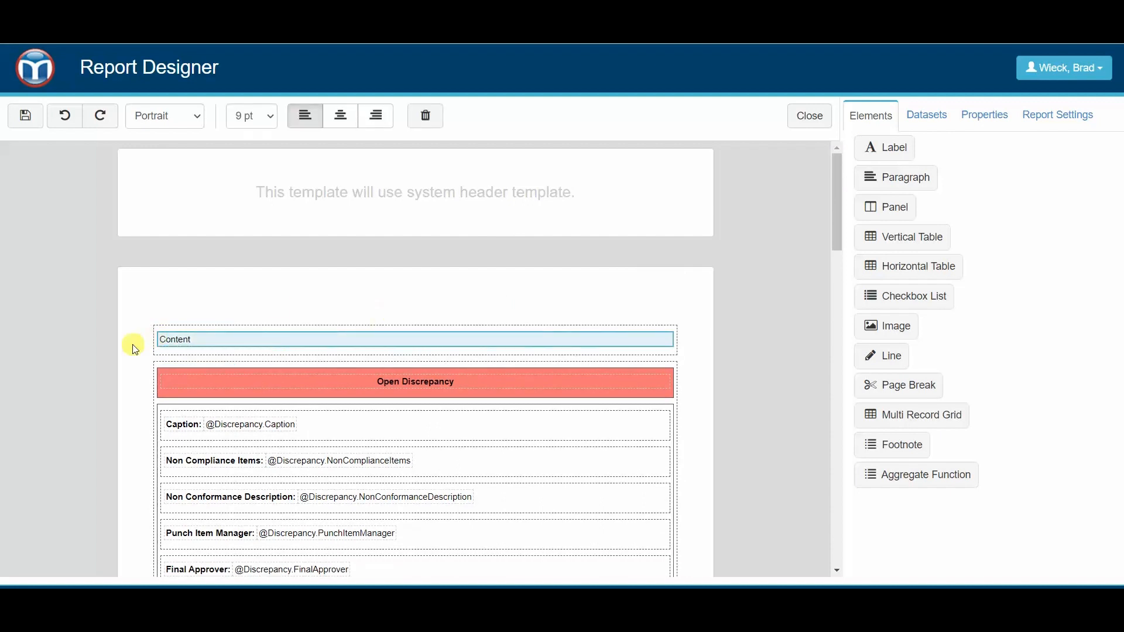
click(987, 117)
double_click(1021, 272)
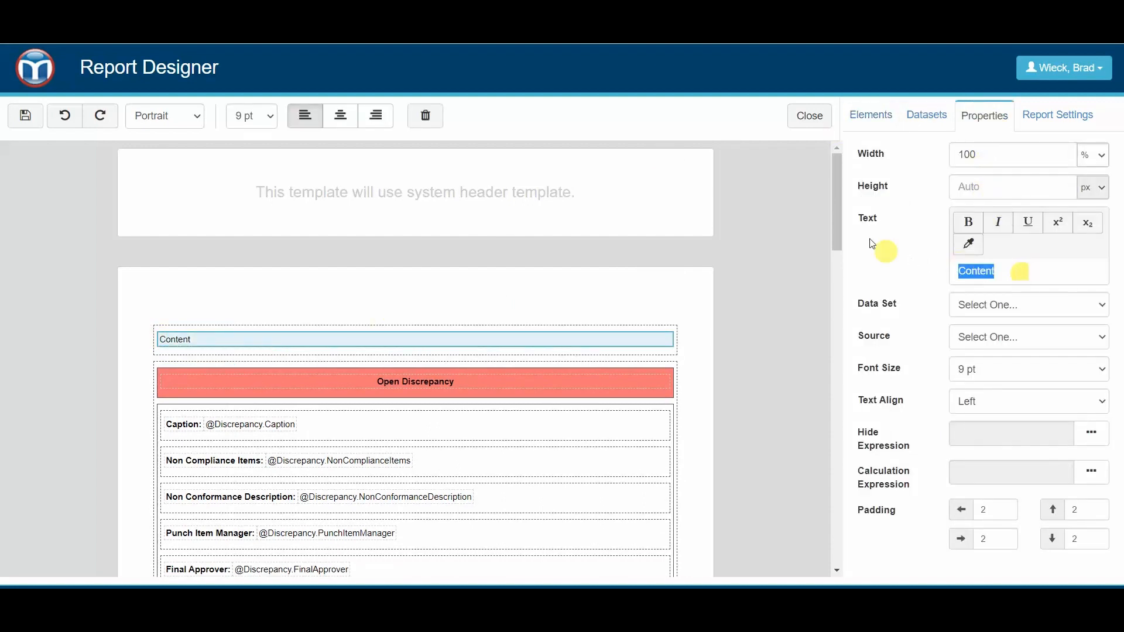
text(PROJECT SUMMARY)
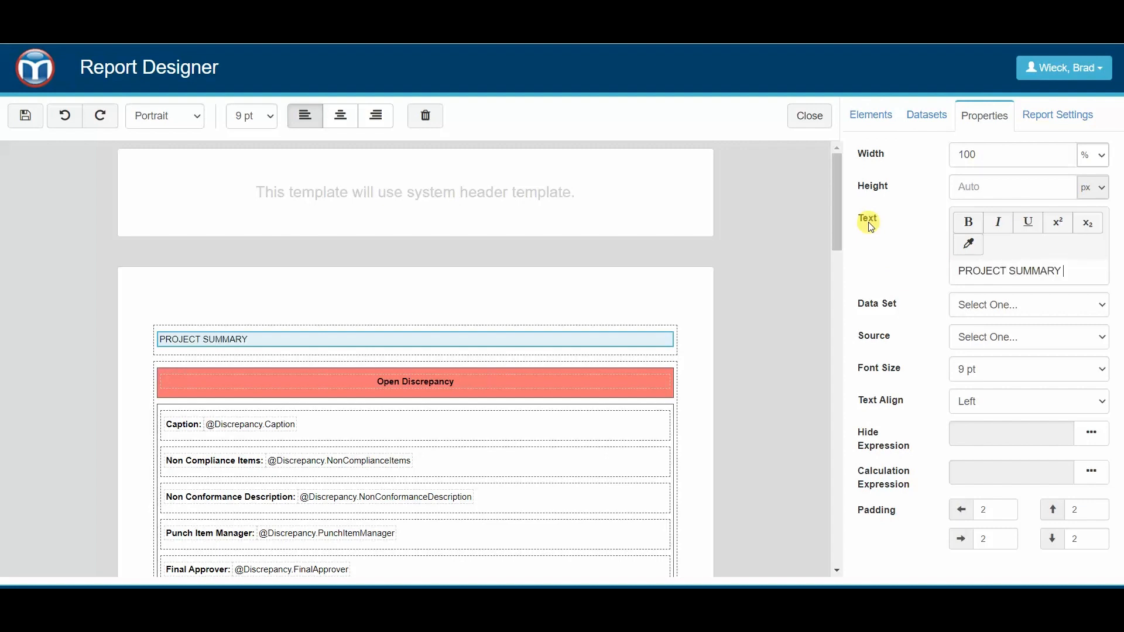
text( DISCREPANCY REPORT)
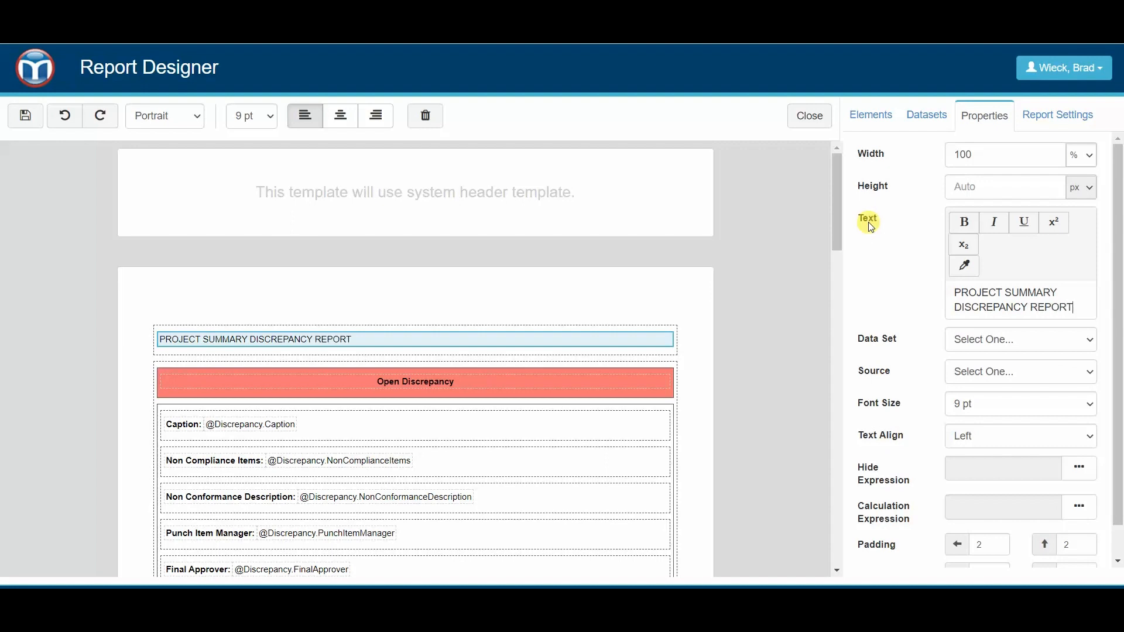
drag(1079, 307, 955, 292)
click(964, 222)
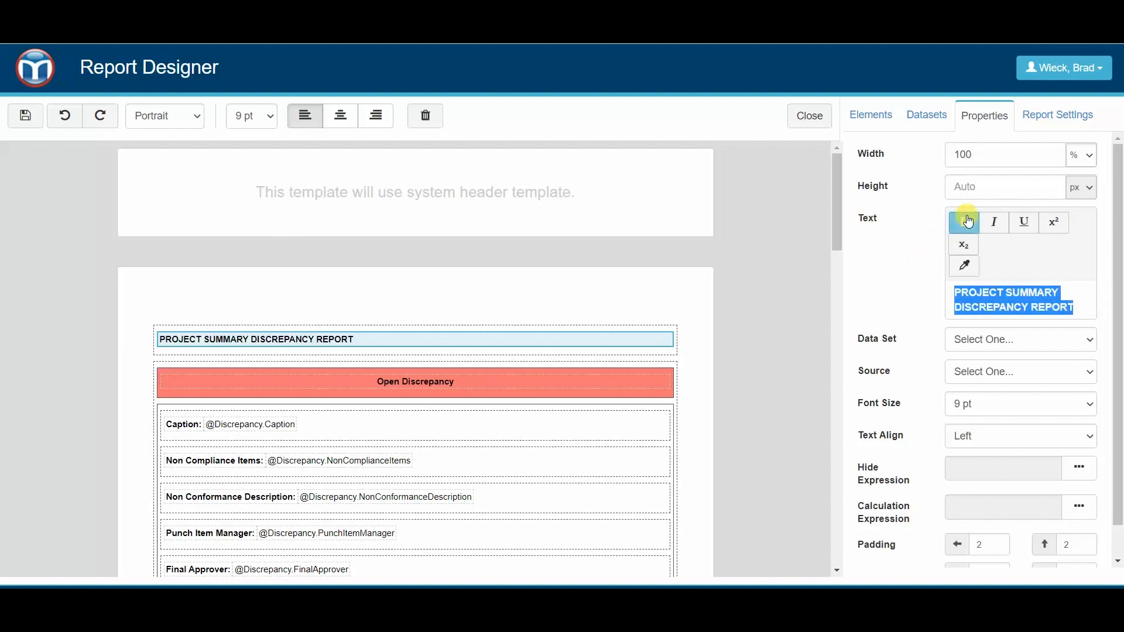
- Center the report title and set its font size to 16 pt
click(984, 405)
click(867, 402)
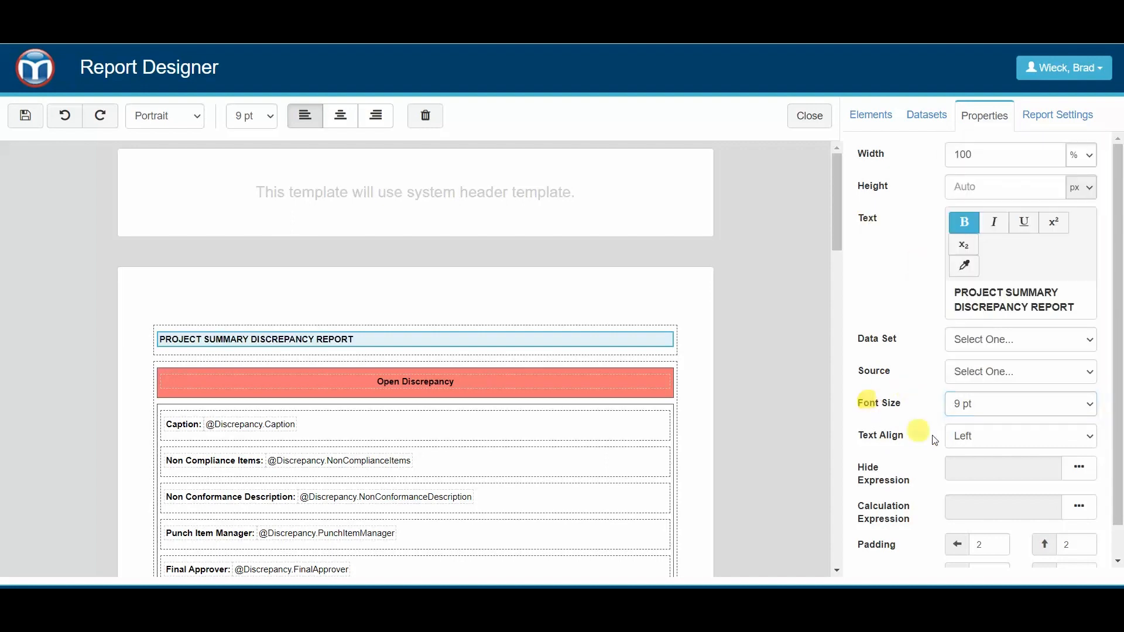
click(955, 438)
click(972, 462)
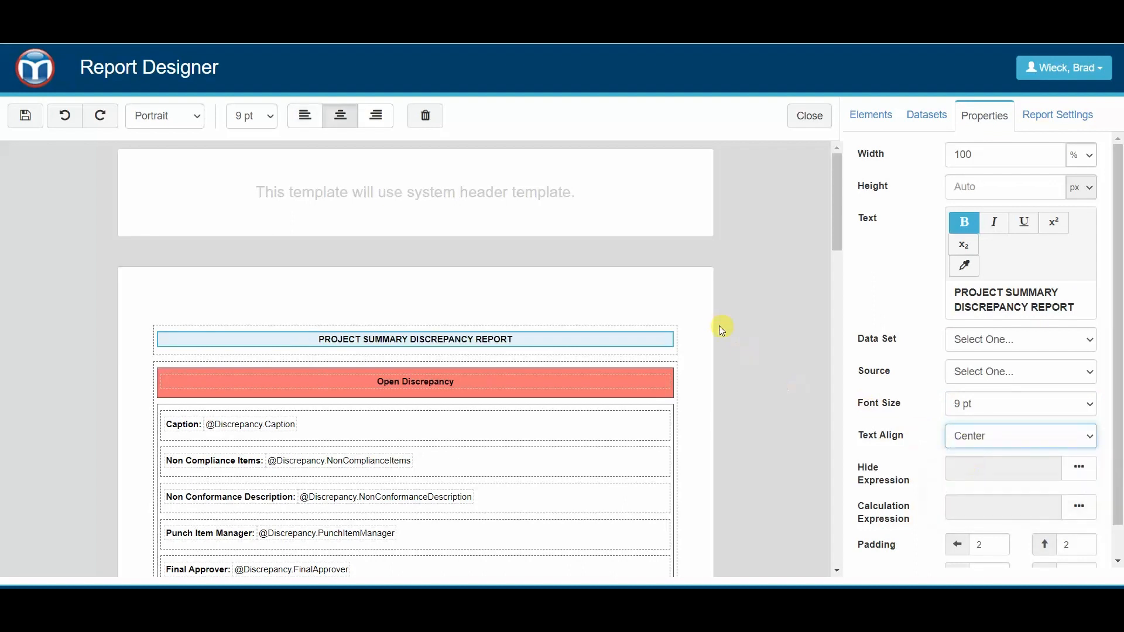
click(992, 405)
click(983, 238)
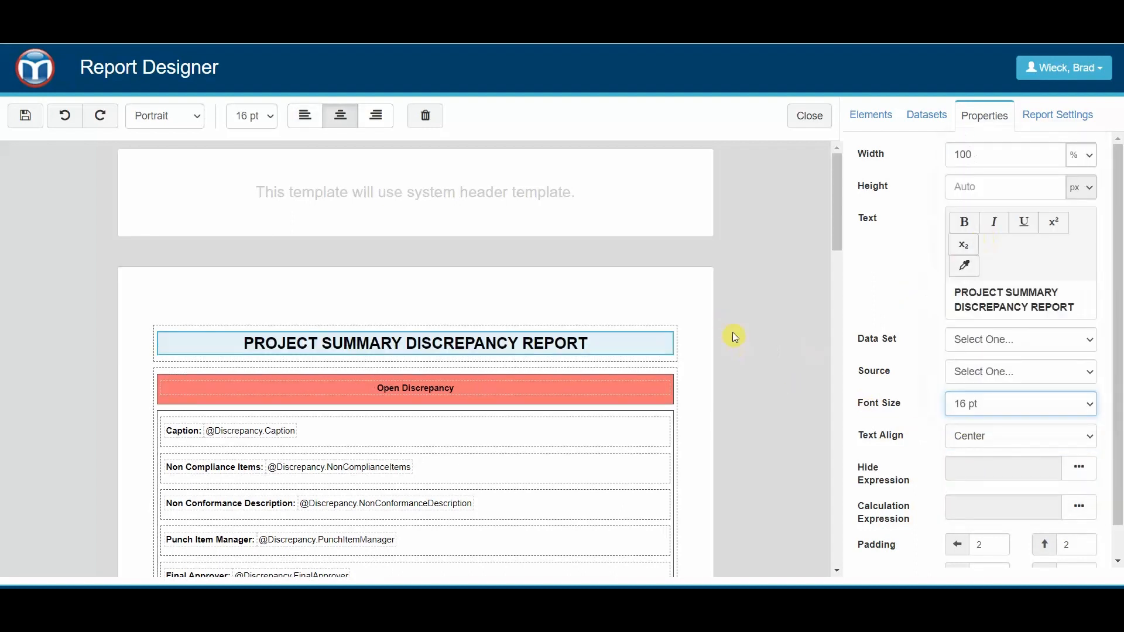
click(692, 303)
- Insert a panel between the report title and the Open Discrepancy section and place the OpenDiscrepanciesCount field in it
click(938, 116)
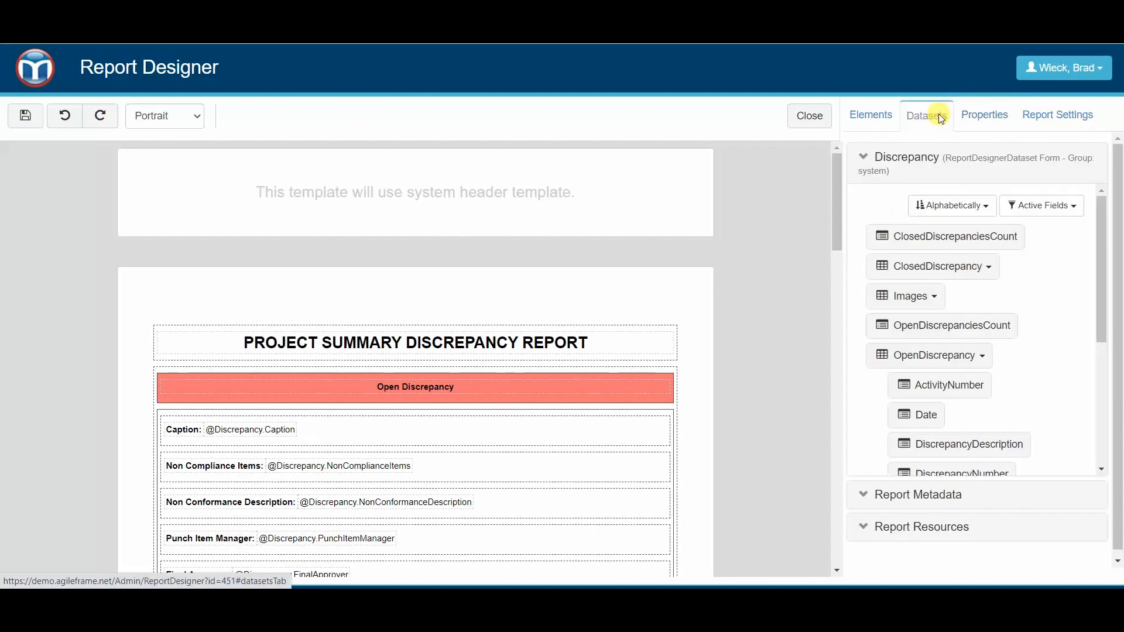
click(900, 158)
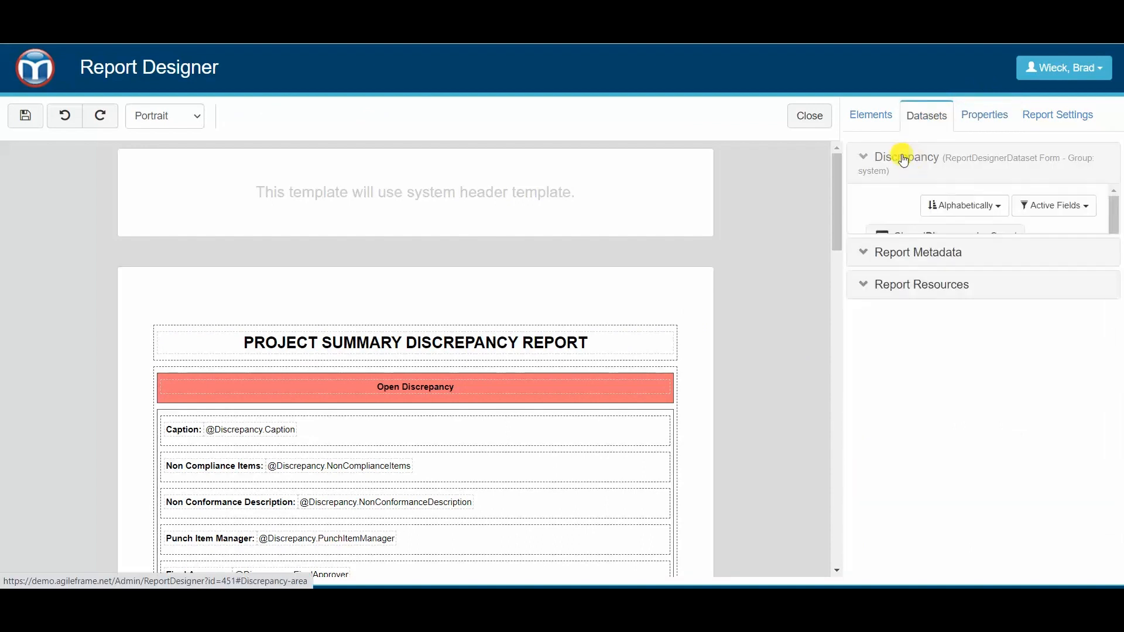
click(966, 354)
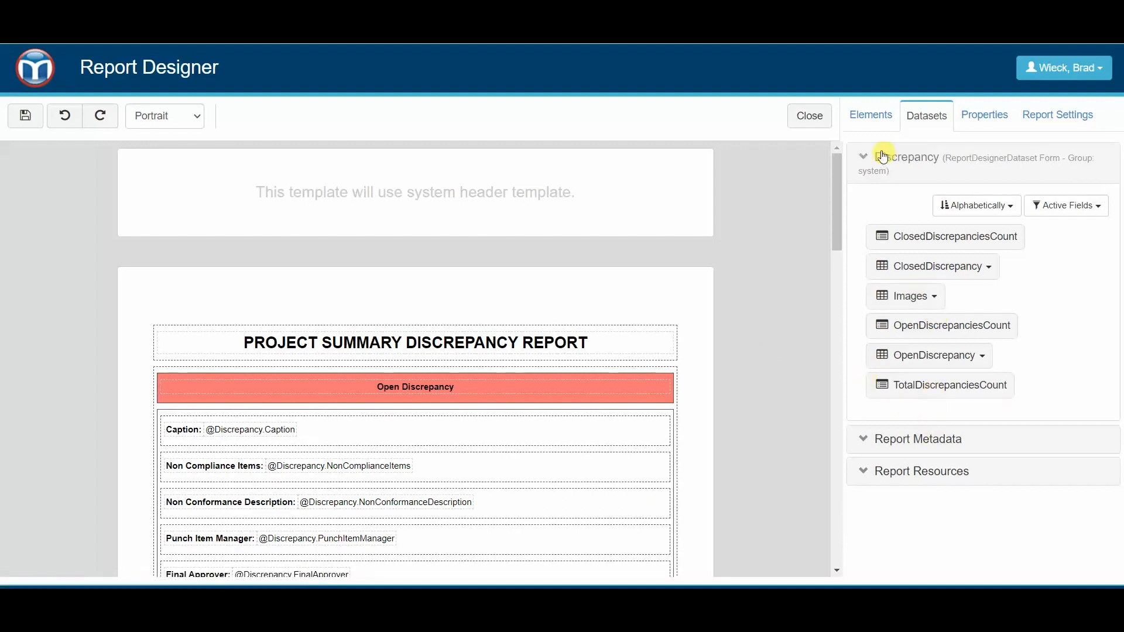
click(868, 112)
drag(901, 217, 214, 386)
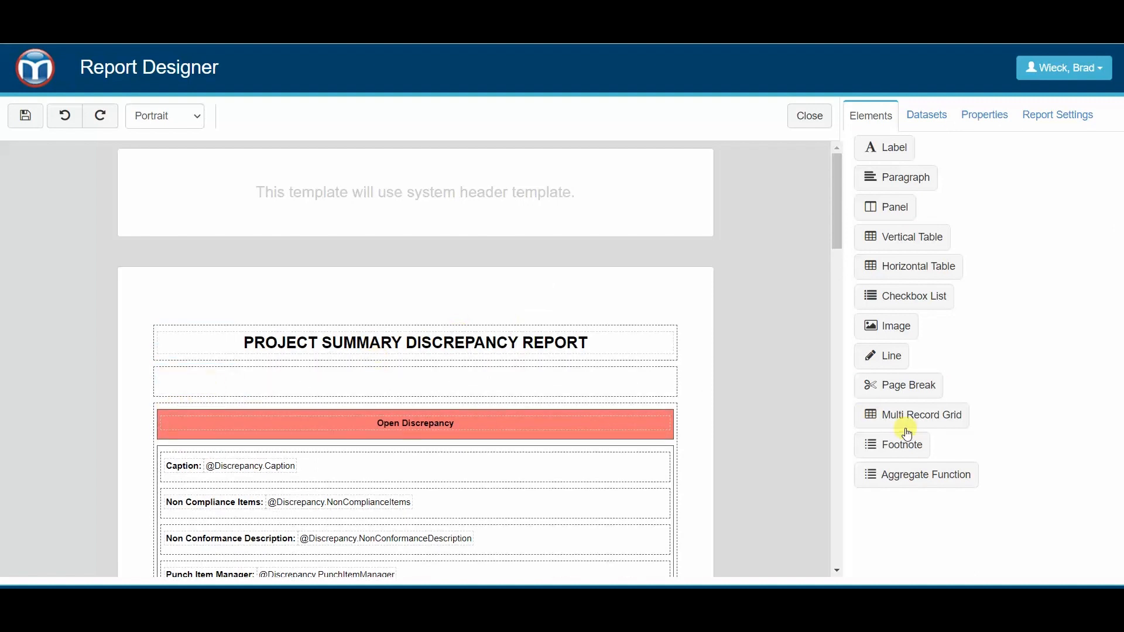
click(928, 114)
drag(935, 267, 938, 282)
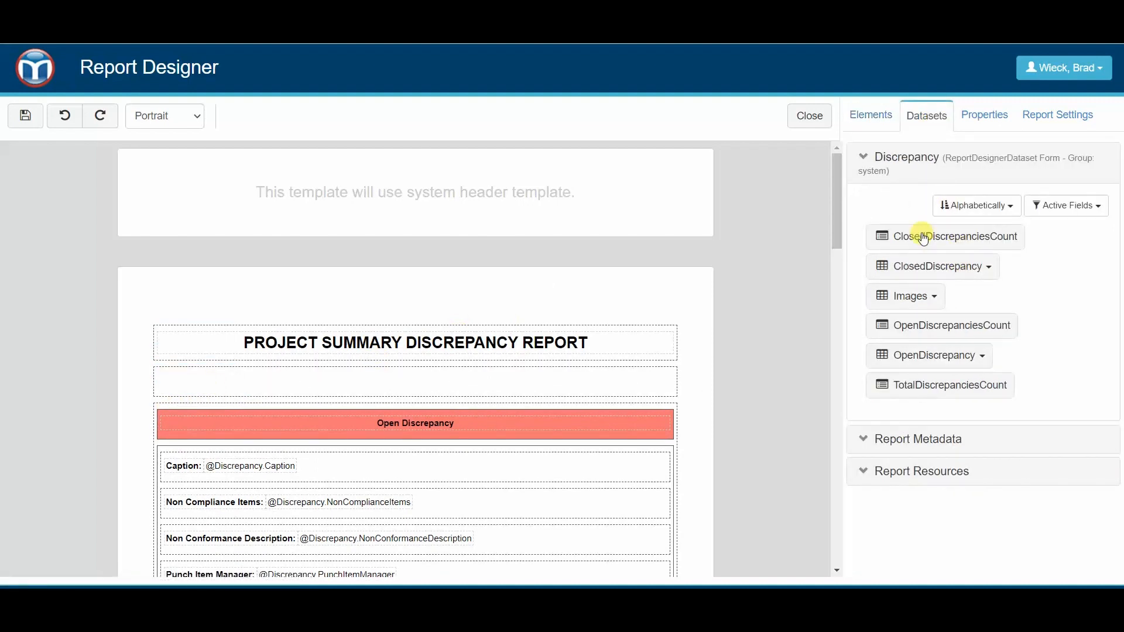
drag(920, 336, 344, 389)
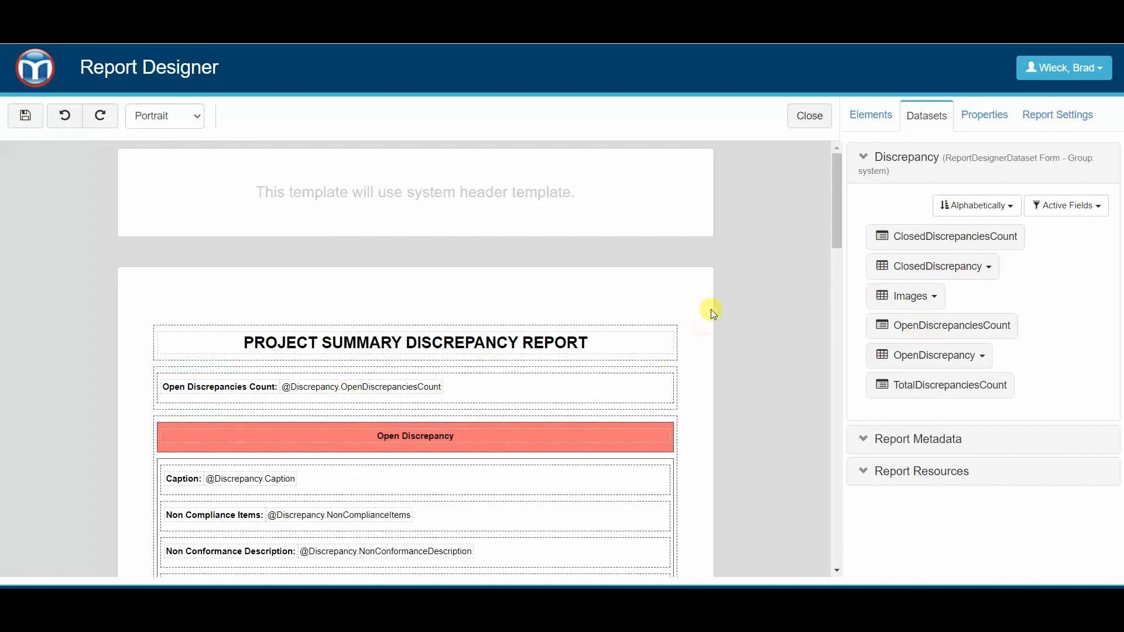
- Move the Open Discrepancies Count row out of its panel to directly beneath the title and delete the emptied panel
scroll(609, 427, down, 1)
click(505, 321)
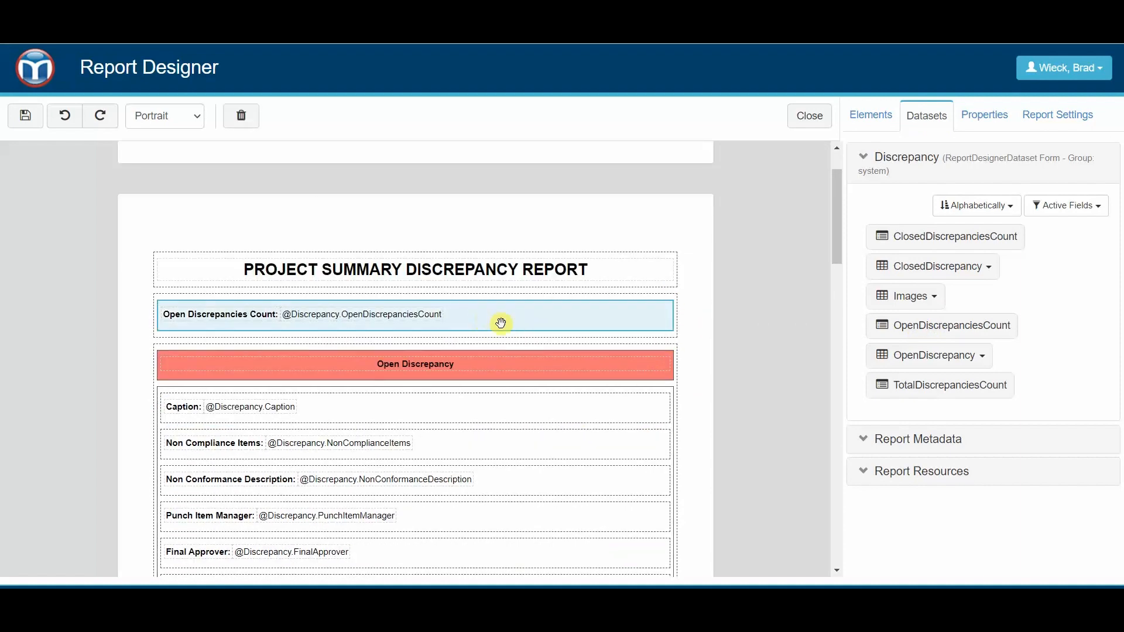
key(Delete)
drag(484, 292, 476, 293)
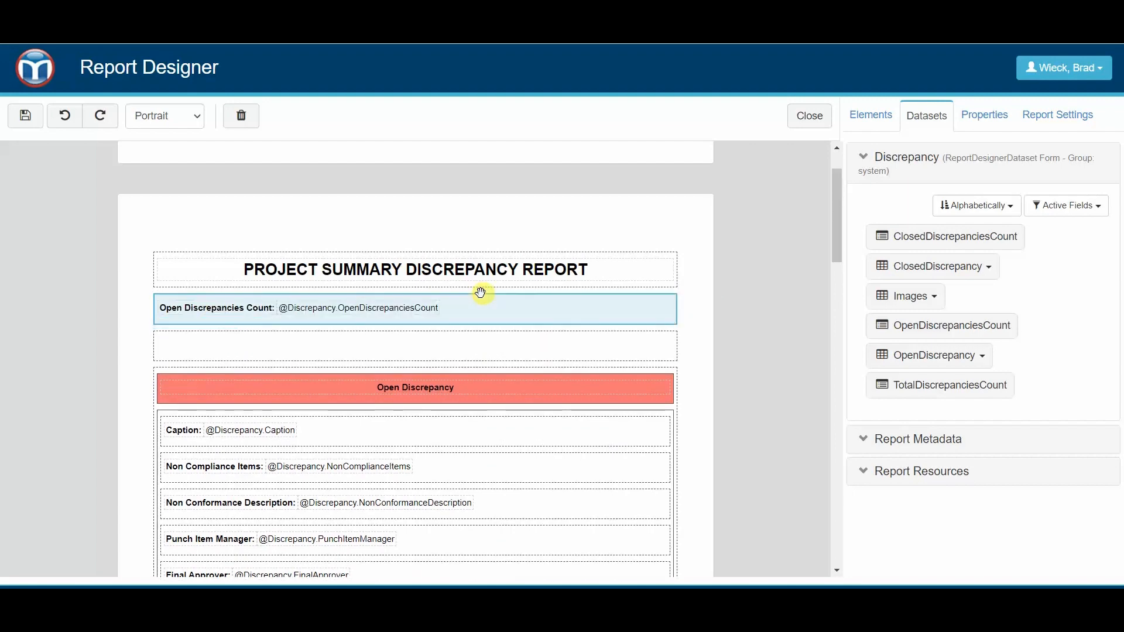
click(466, 348)
click(242, 116)
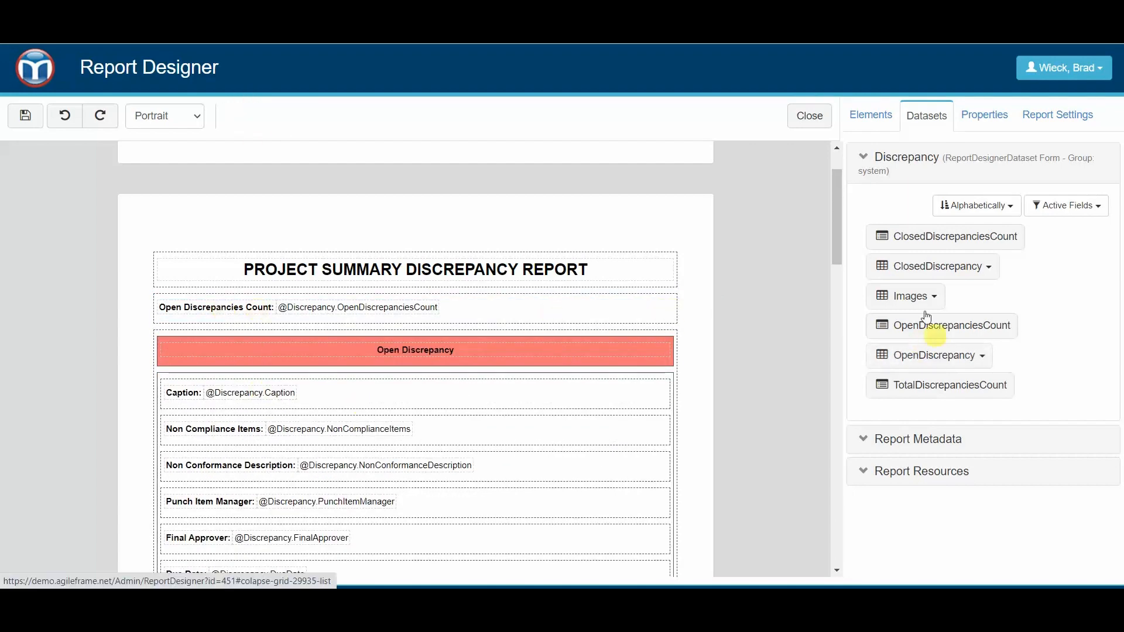
drag(920, 266, 735, 296)
drag(579, 335, 305, 324)
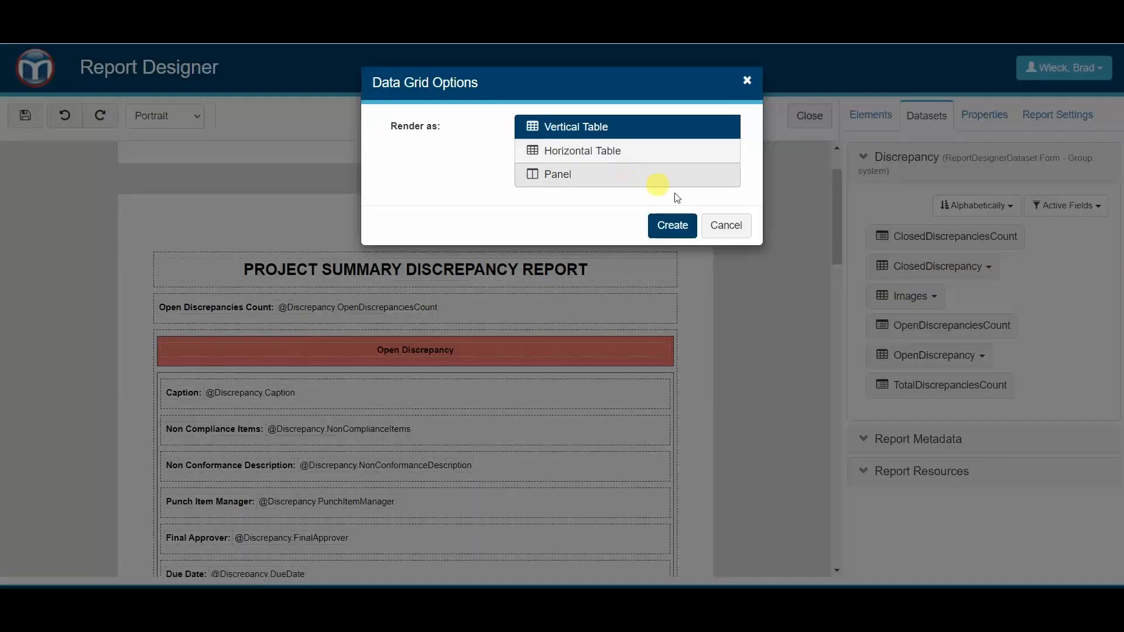
click(724, 224)
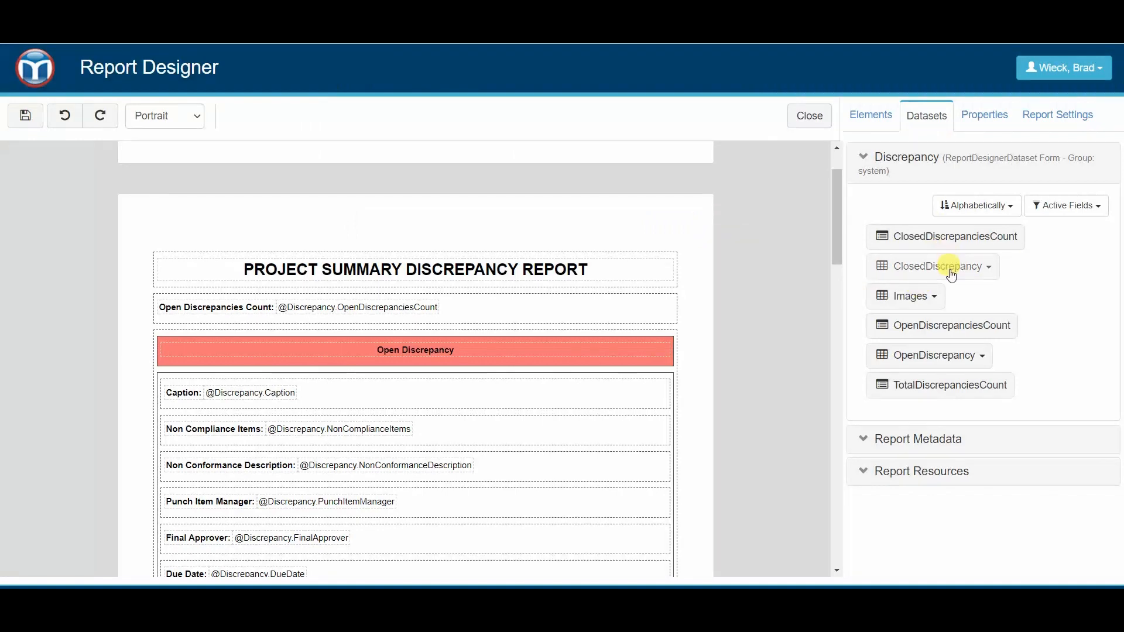
- Place the ClosedDiscrepanciesCount and TotalDiscrepanciesCount fields in order beneath the Open Discrepancies Count row
drag(943, 236, 321, 330)
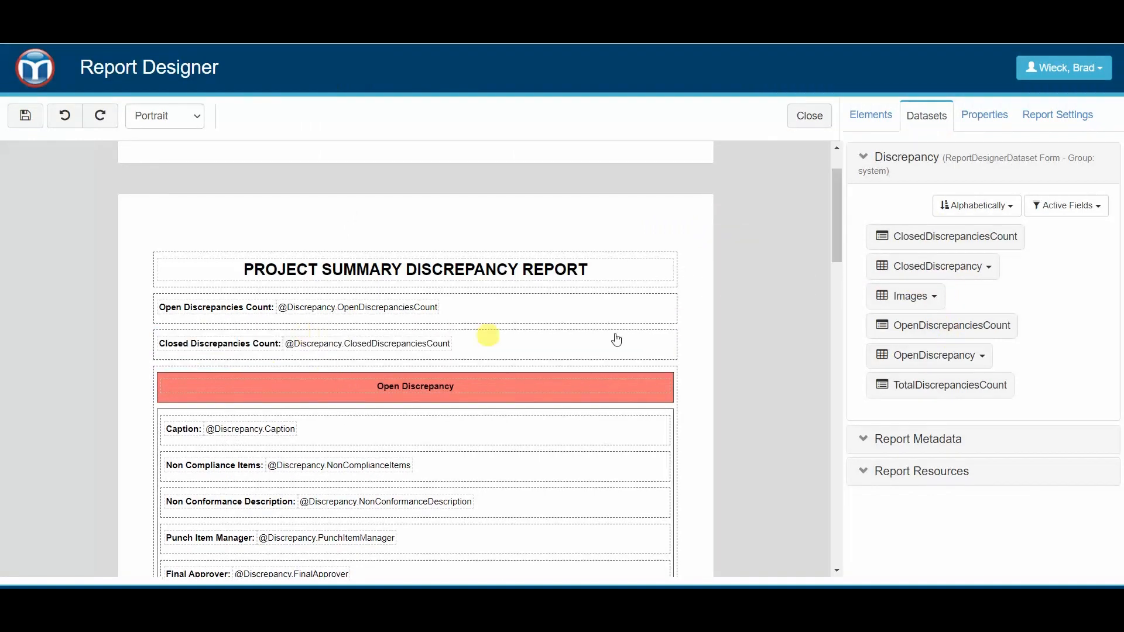
drag(942, 392, 240, 376)
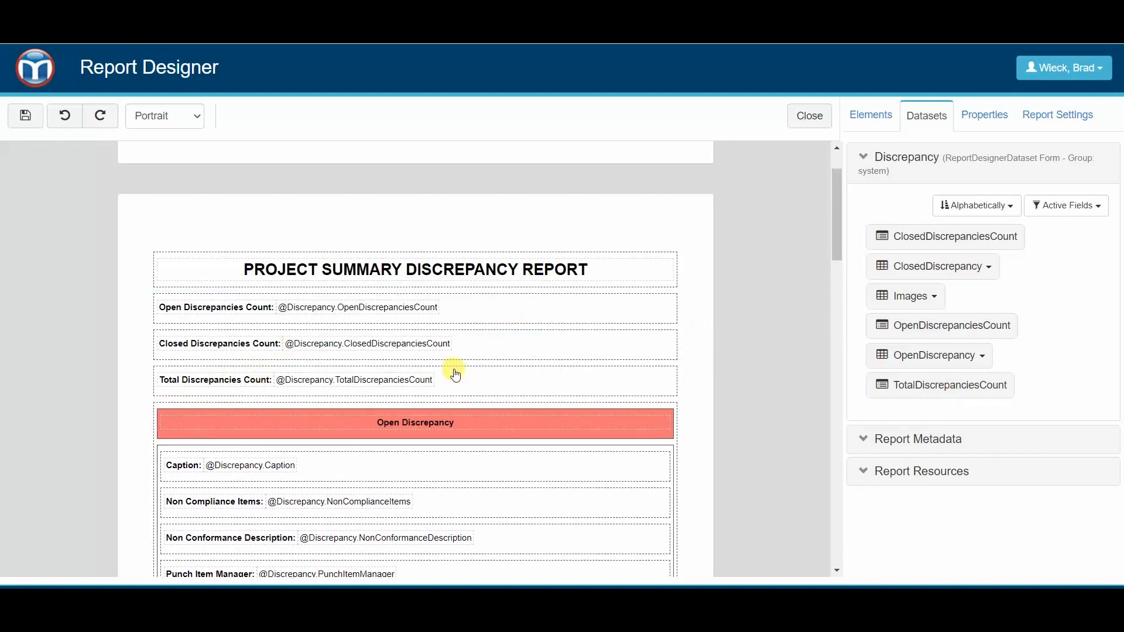
- Set the width of both the Open Discrepancies Count and Closed Discrepancies Count panels to 33%
click(525, 319)
click(984, 114)
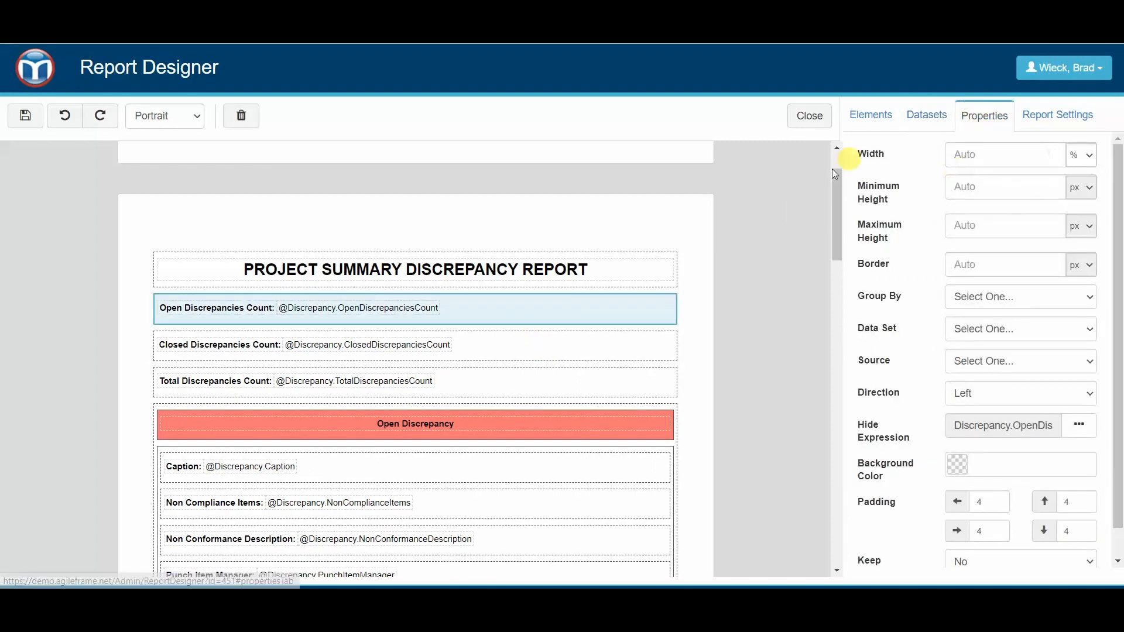
click(995, 157)
text(33)
key(Tab)
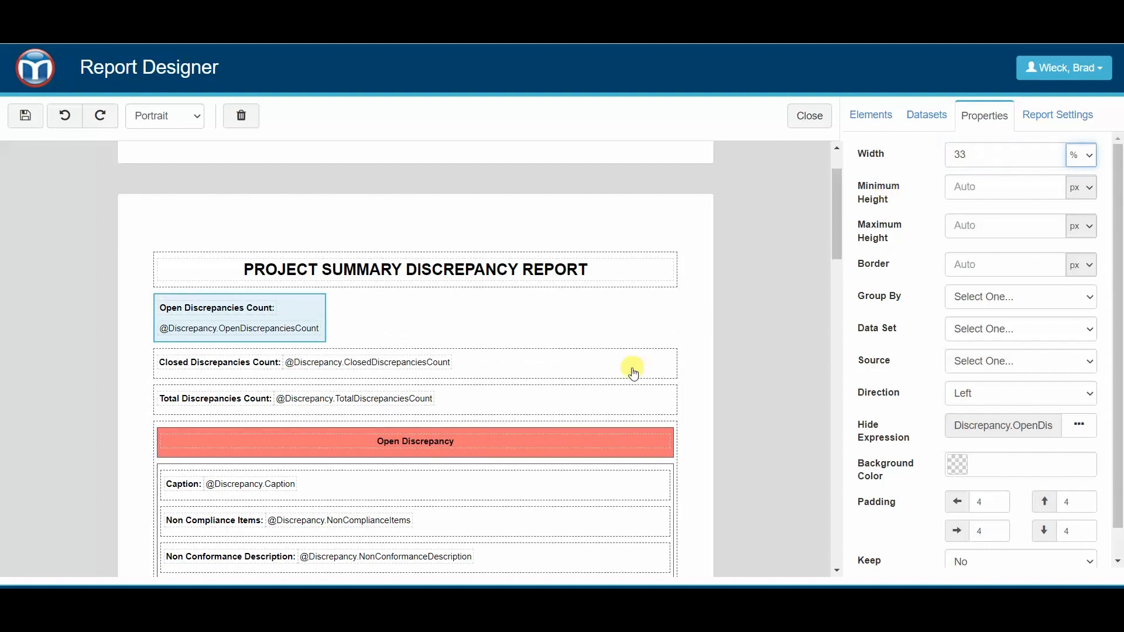
click(632, 372)
click(1004, 150)
text(3)
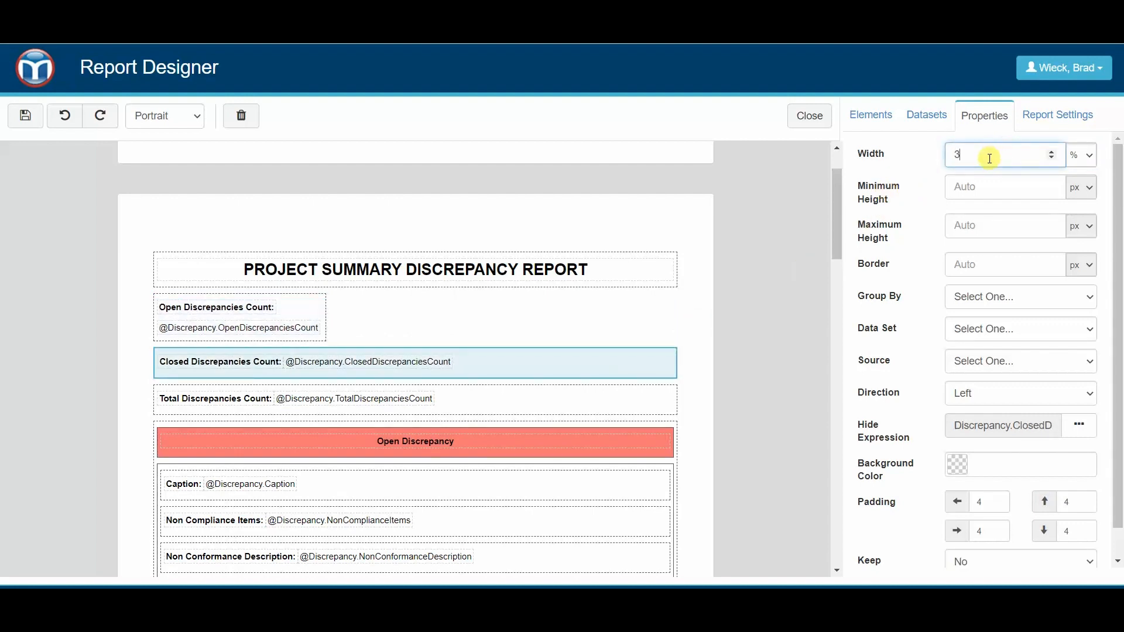
text(3)
- Set the Total Discrepancies Count panel's width to 34% so it shares a row with the other two counts
click(626, 380)
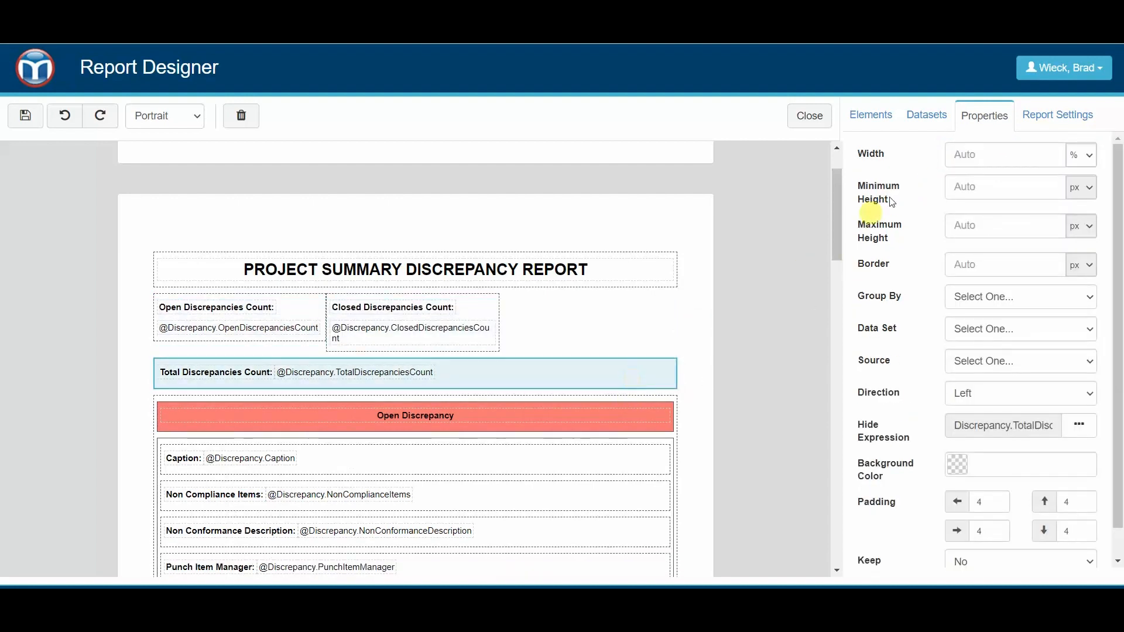
click(1008, 153)
text(34)
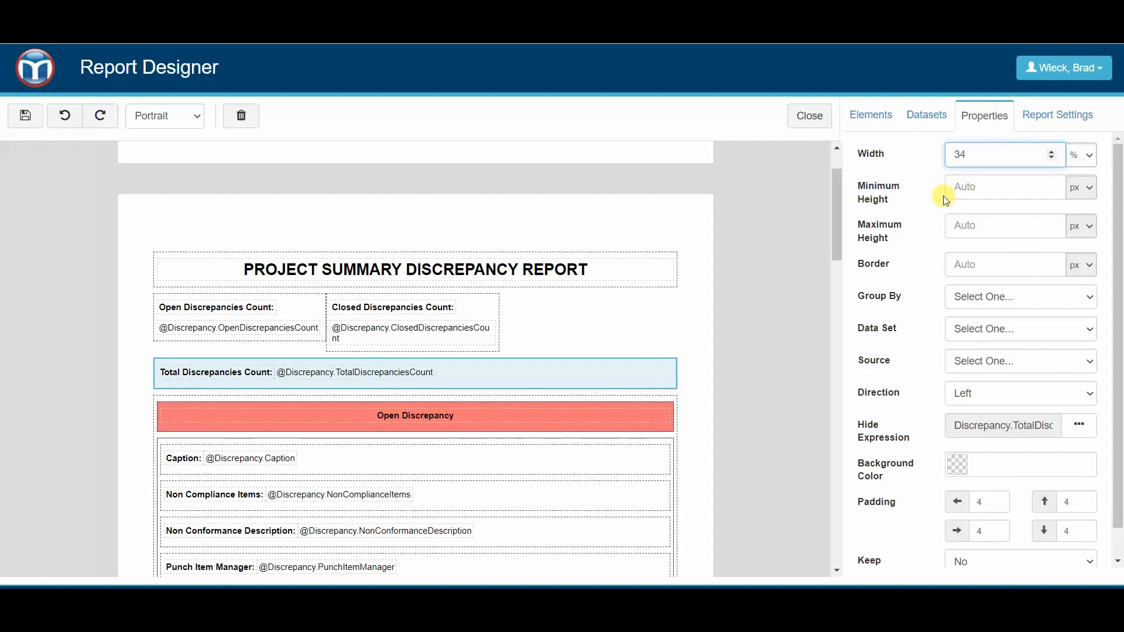
key(Tab)
click(712, 293)
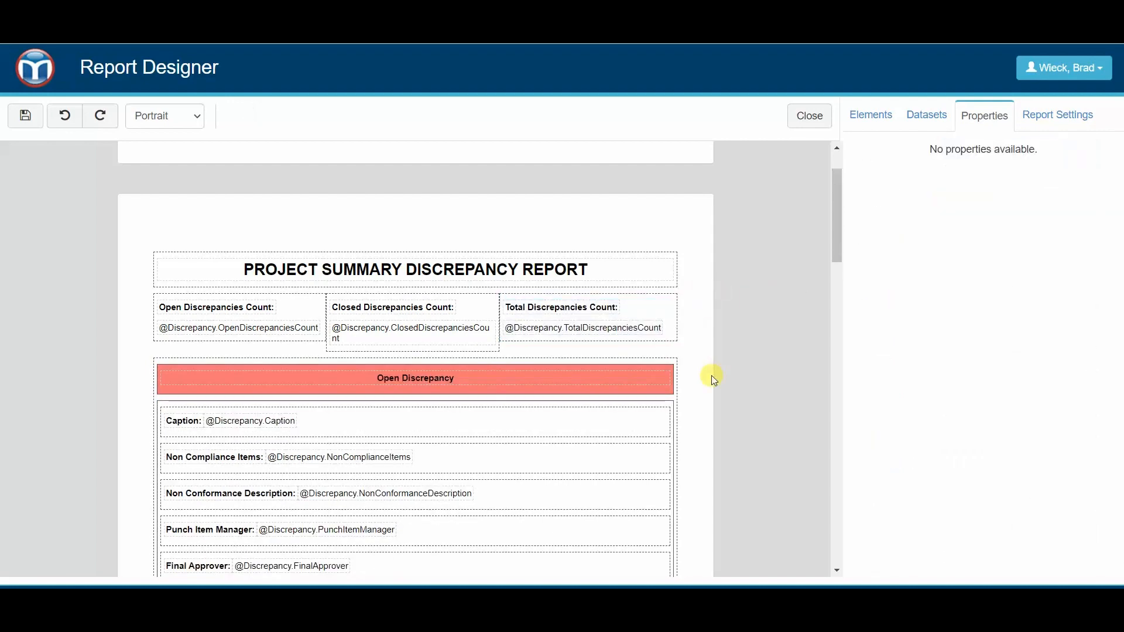
- Change the Open Discrepancy header's background color to a pinkish purple, about #DC62E0, and save the report template
scroll(684, 330, down, 1)
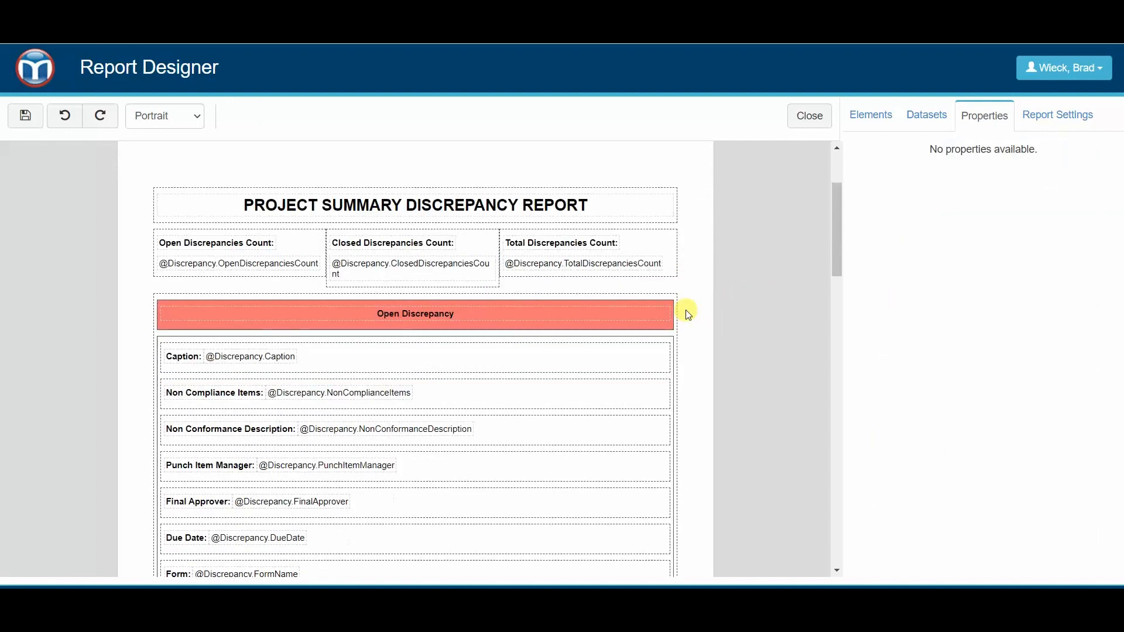
click(449, 318)
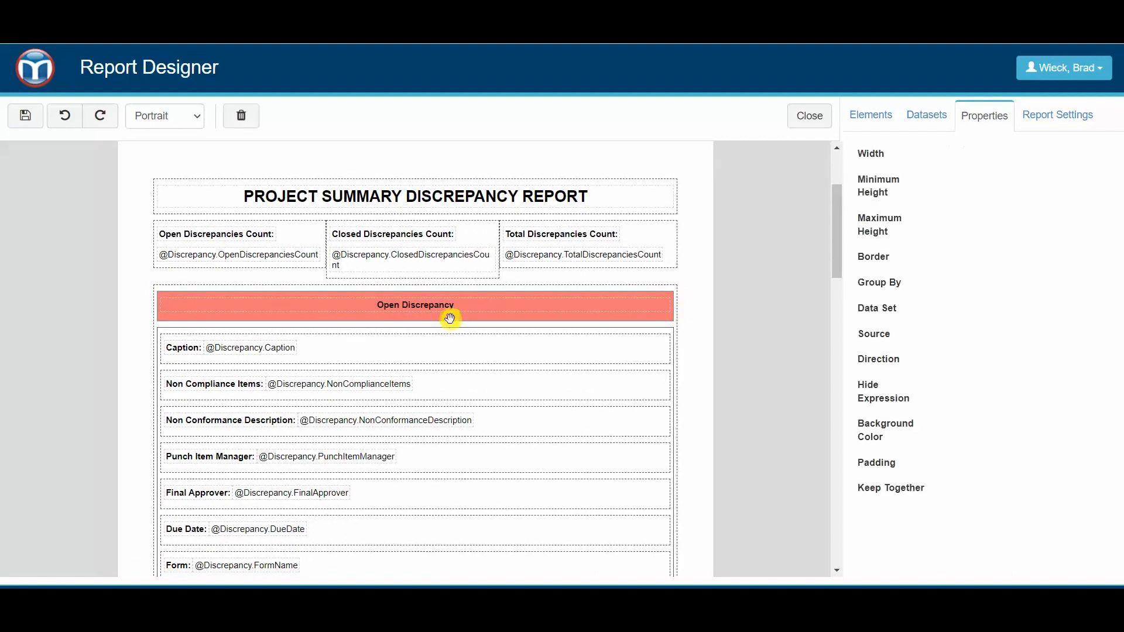
click(1050, 473)
drag(1062, 530, 1065, 496)
click(1031, 536)
click(1003, 496)
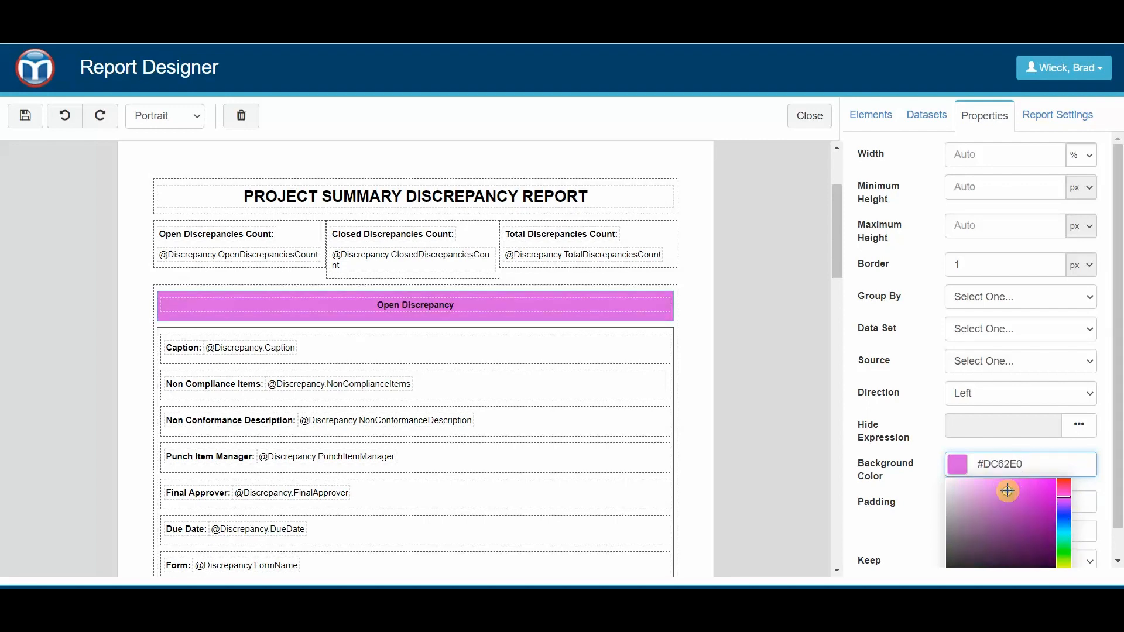
click(710, 320)
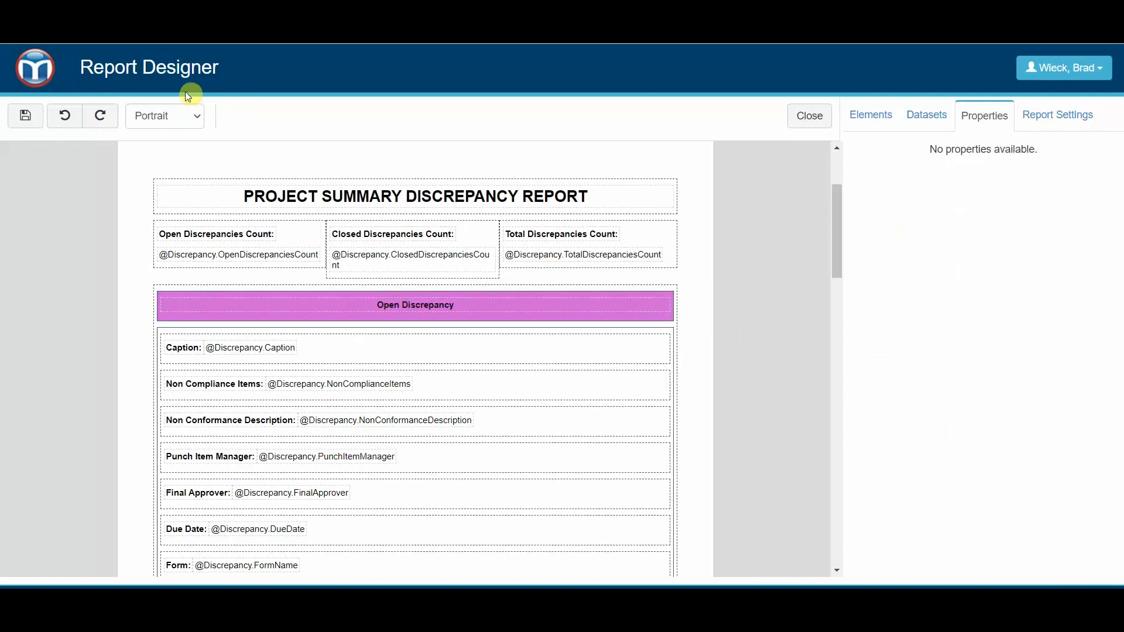
click(25, 121)
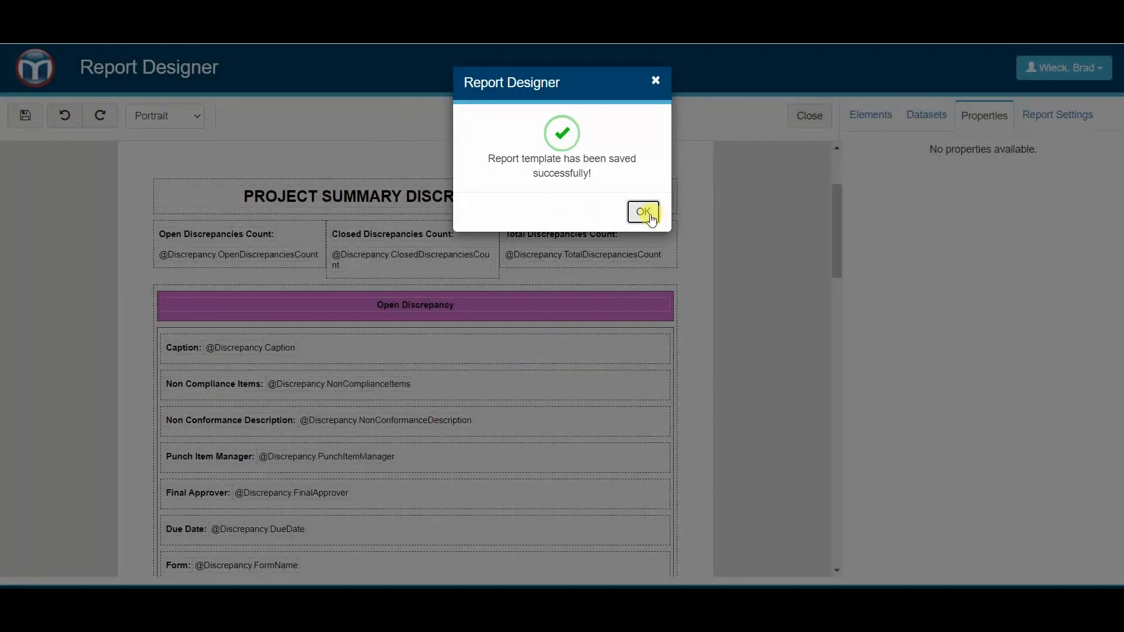
click(643, 211)
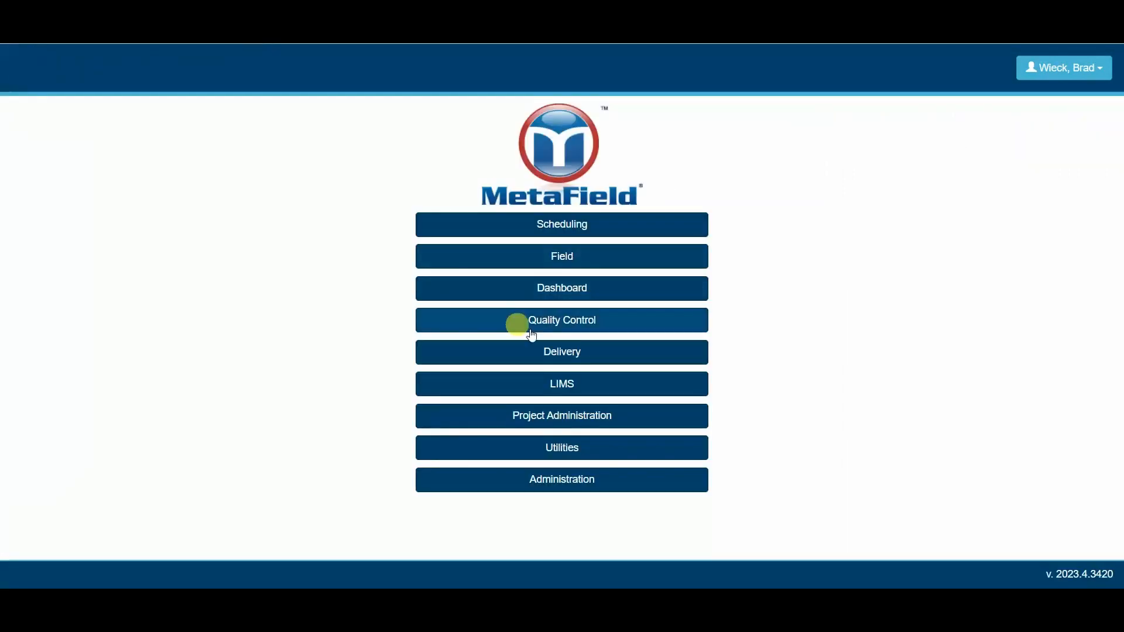
- Open the discrepancy report page for the Energy Center Plaza Expansion project from its Quality Control activities
click(594, 326)
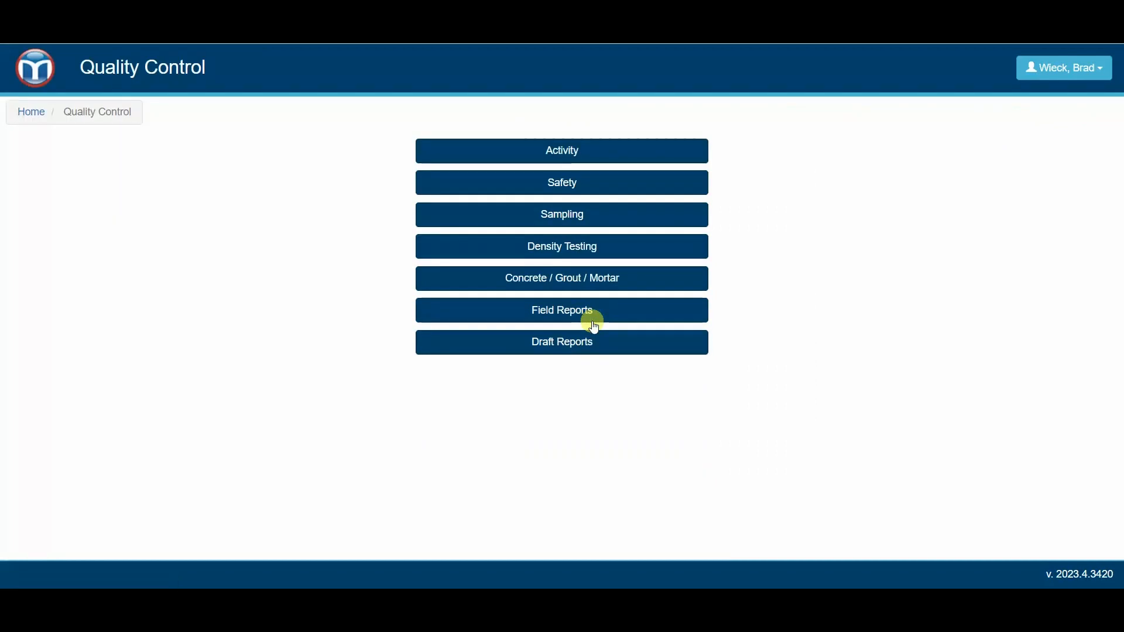
click(557, 150)
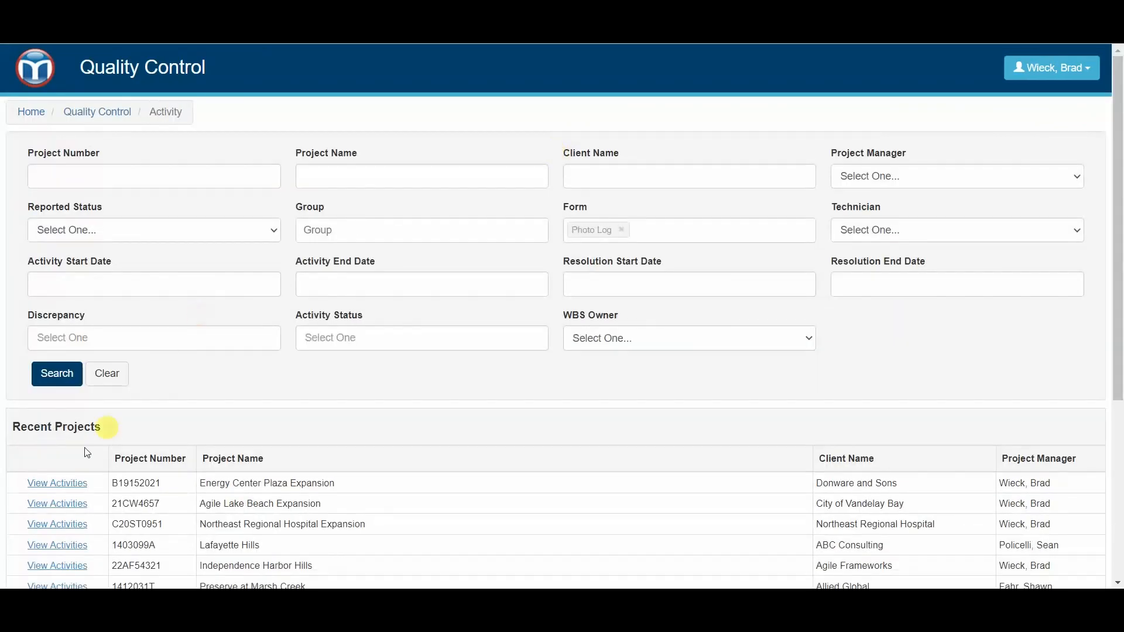
click(57, 483)
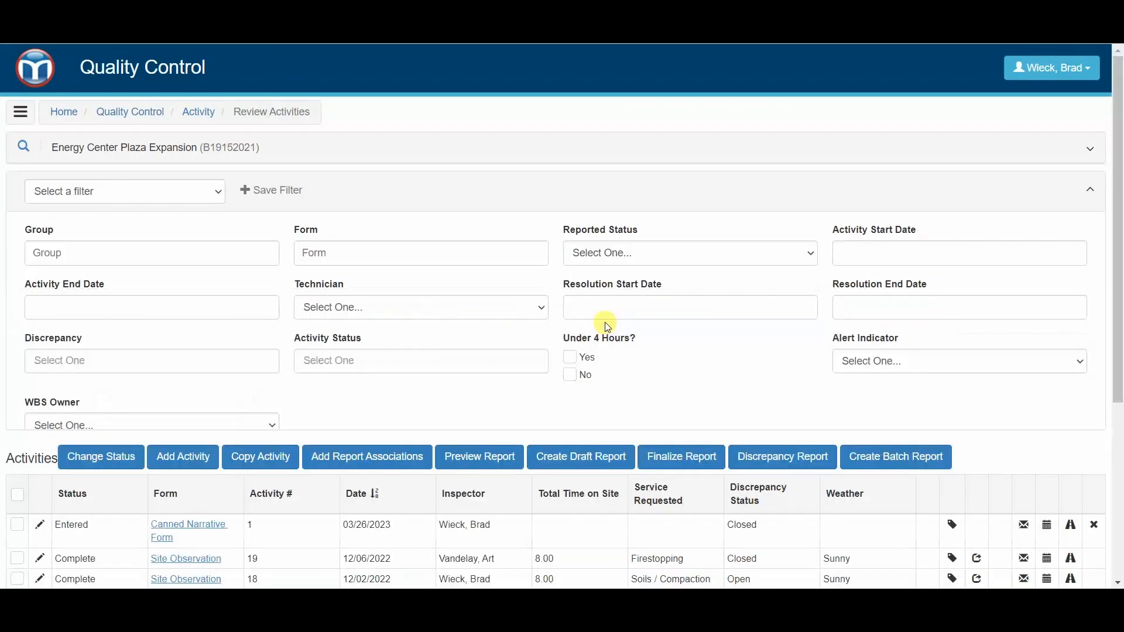
scroll(778, 444, down, 2)
scroll(399, 283, up, 2)
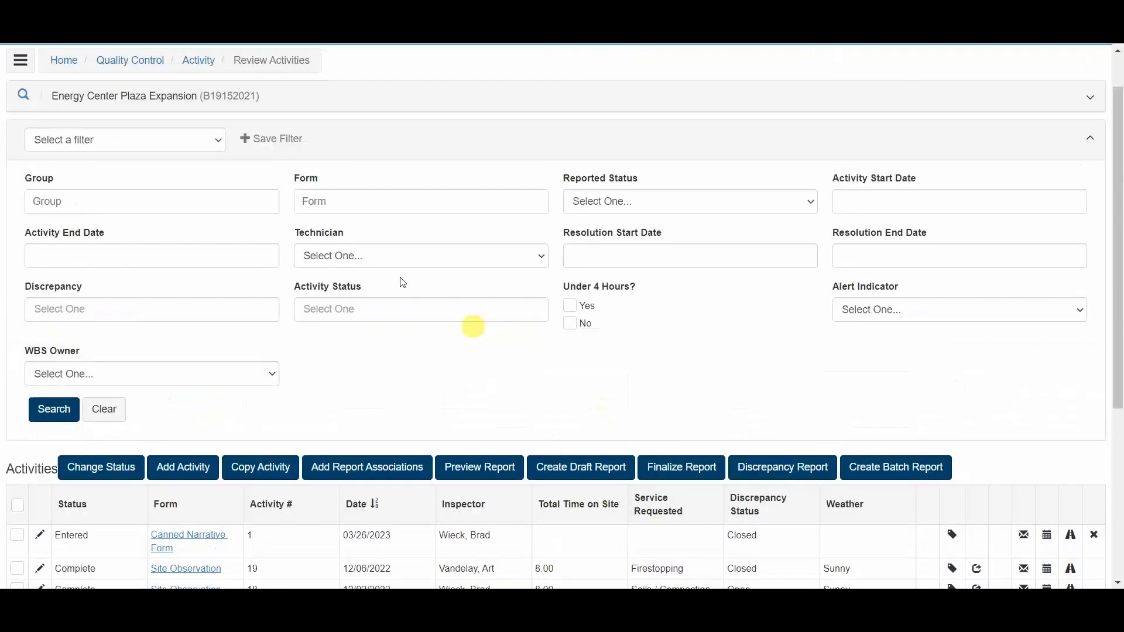
scroll(269, 444, down, 4)
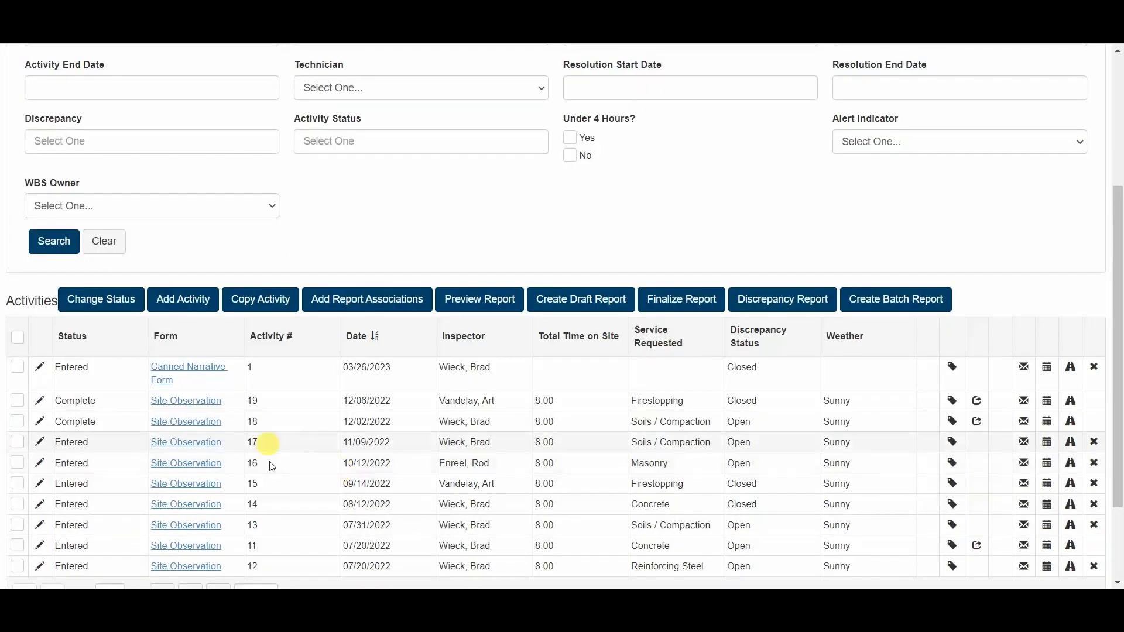
scroll(527, 451, up, 2)
click(796, 377)
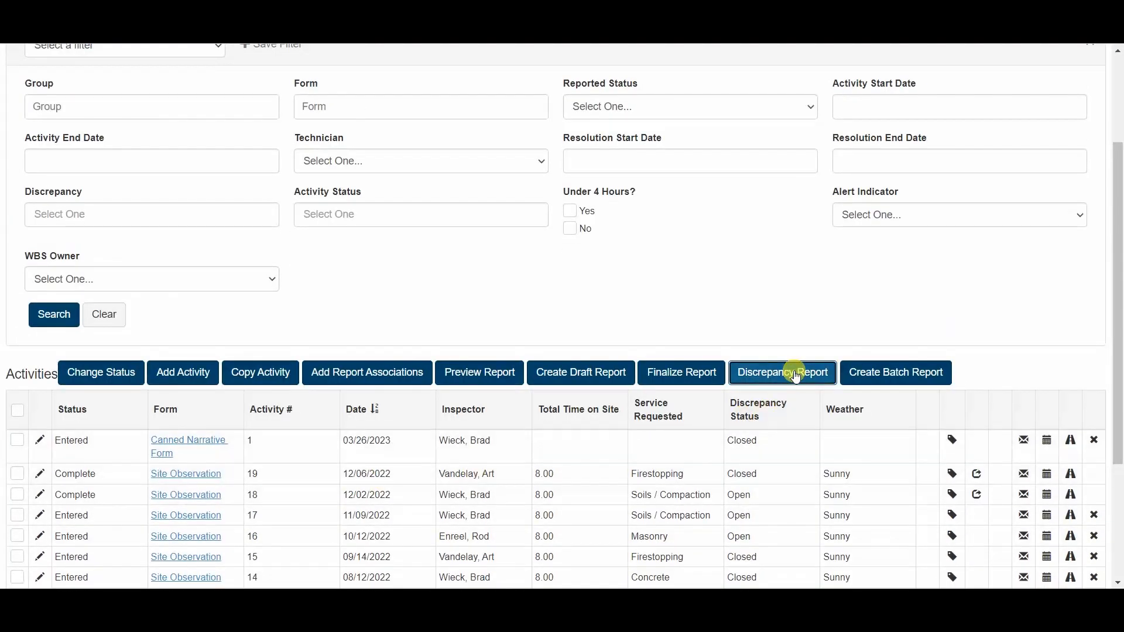
- Select all of the project's discrepancies, preview the discrepancy report, and examine its title, counts and Open Discrepancy section
scroll(555, 384, down, 2)
scroll(554, 384, down, 1)
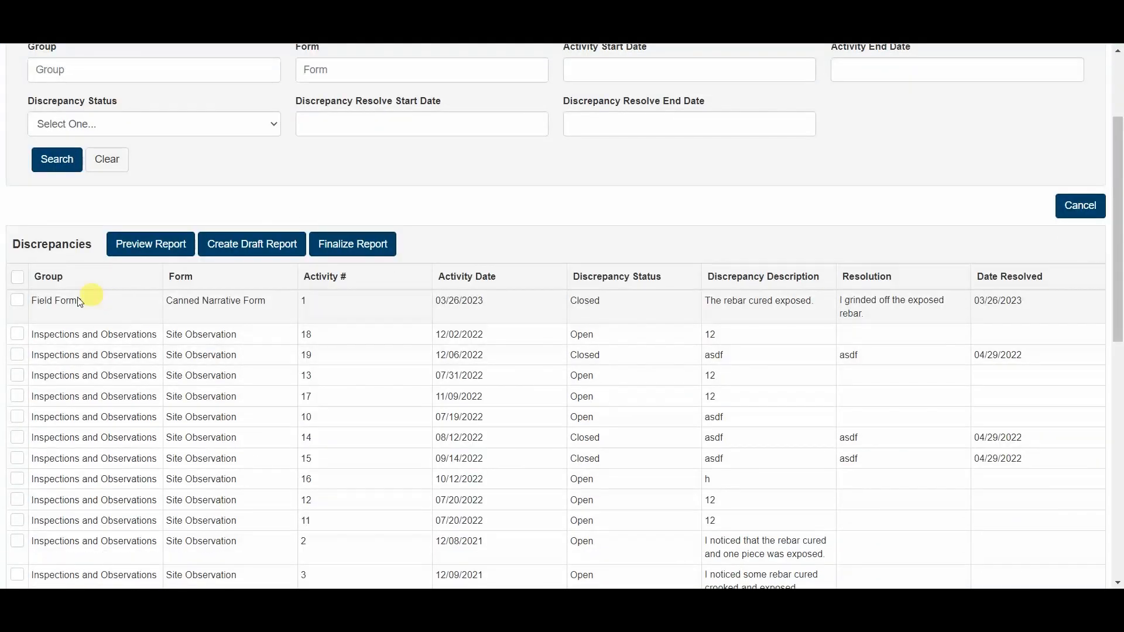
click(18, 277)
click(144, 248)
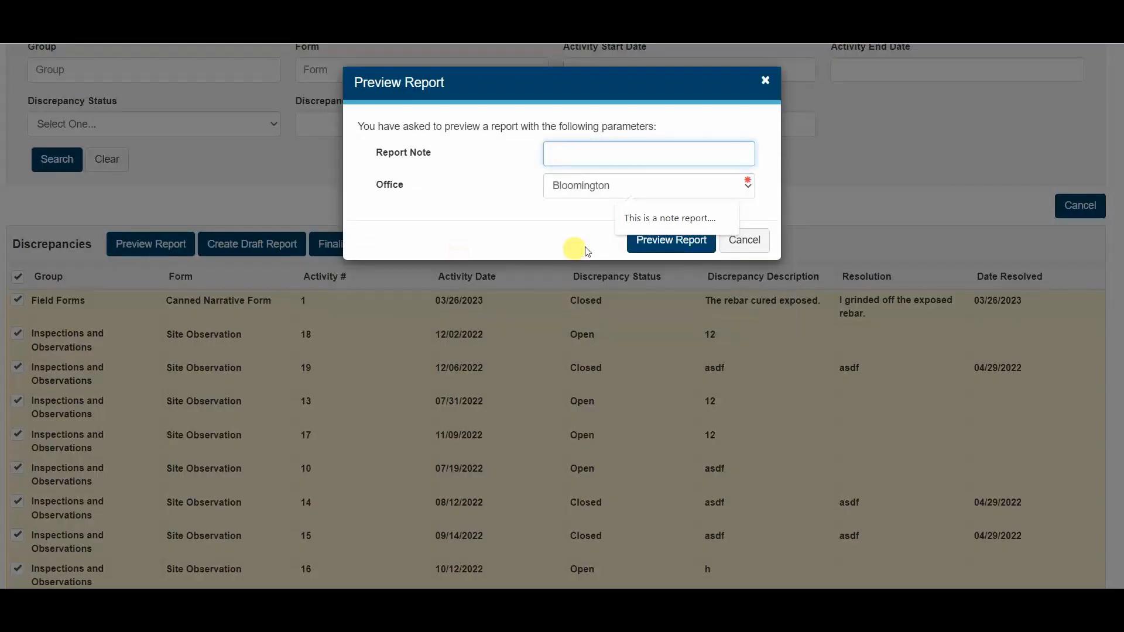
click(658, 241)
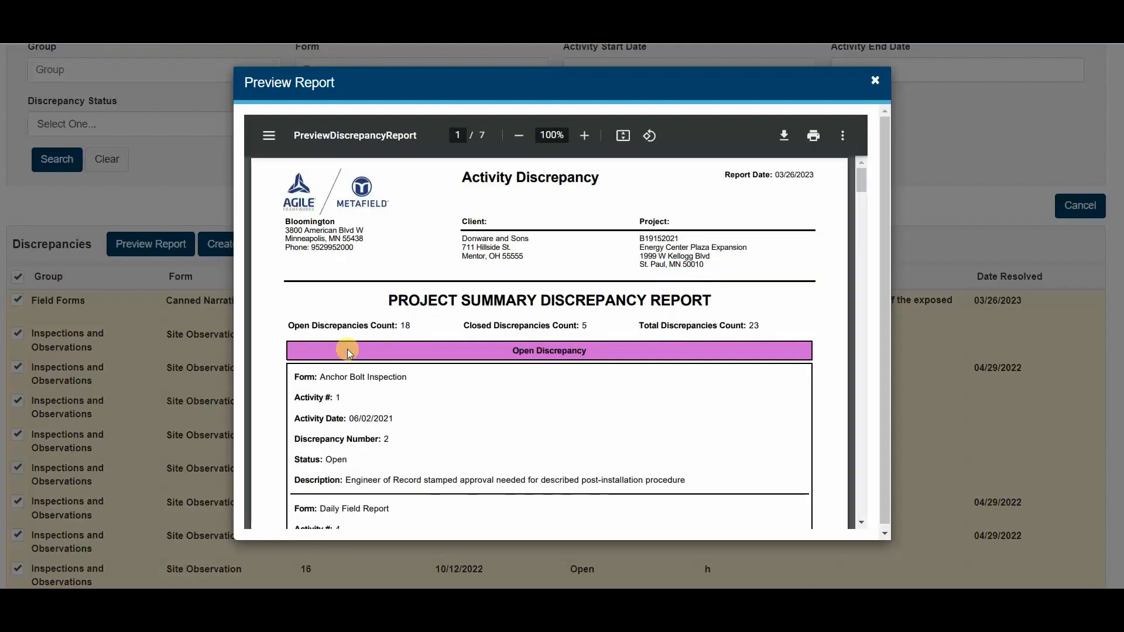
scroll(617, 307, down, 3)
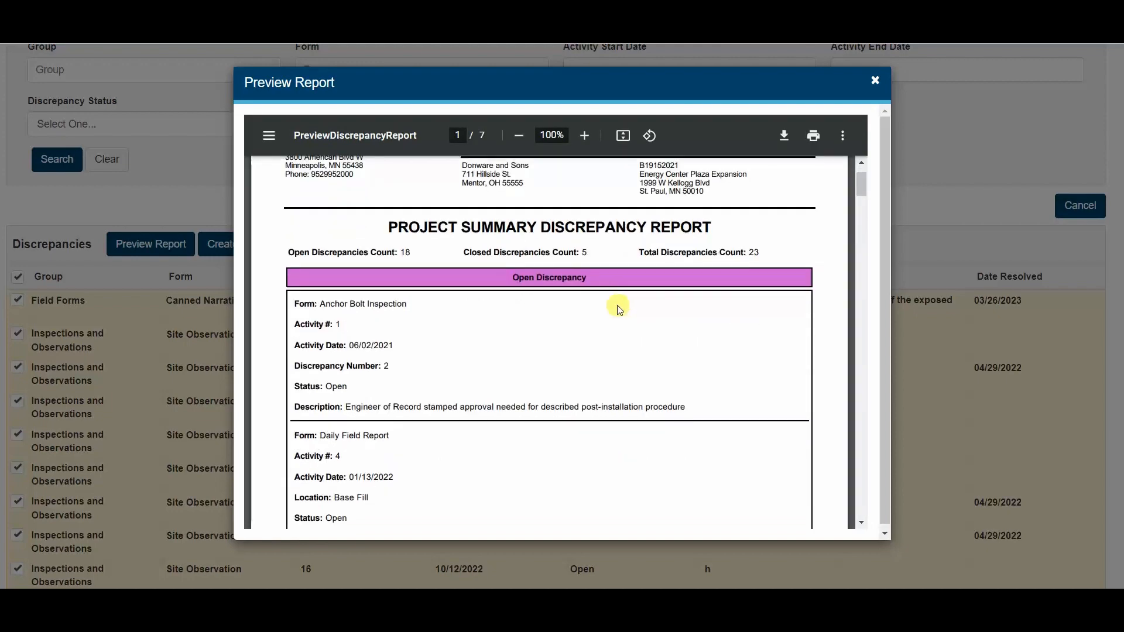
scroll(644, 349, up, 3)
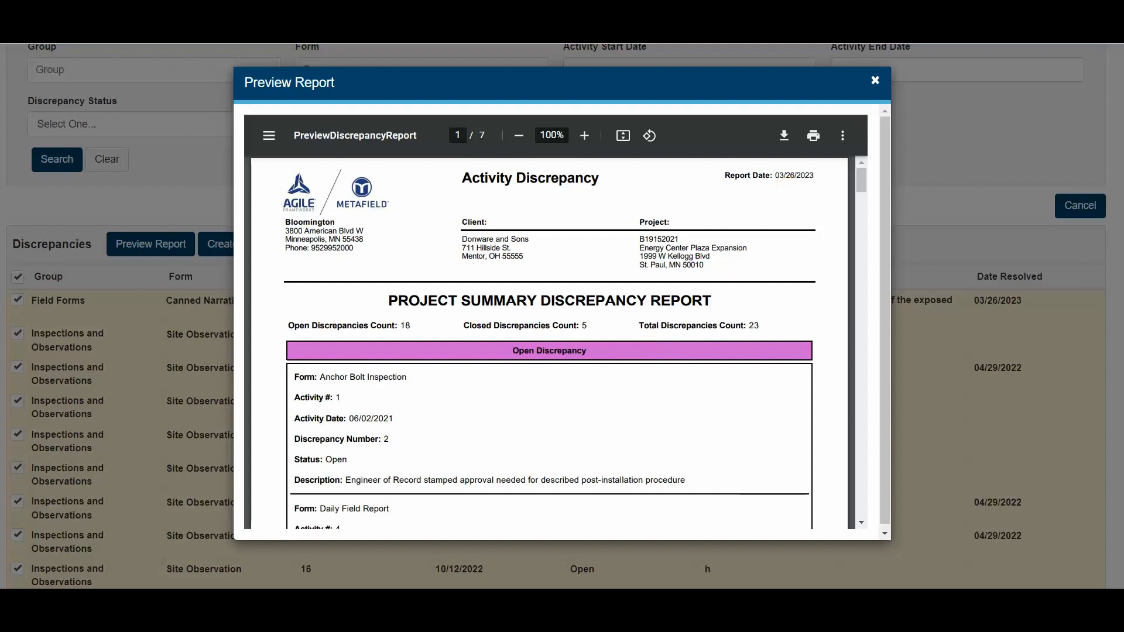
- Close the report preview and return to the MetaField home page
click(875, 80)
scroll(240, 216, up, 3)
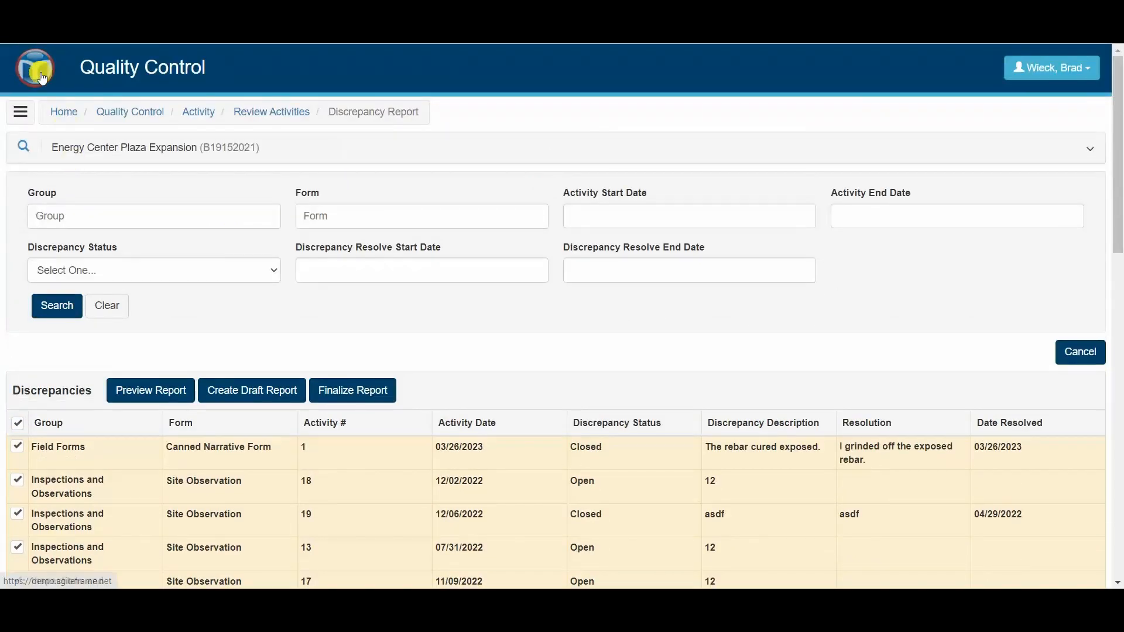
click(65, 112)
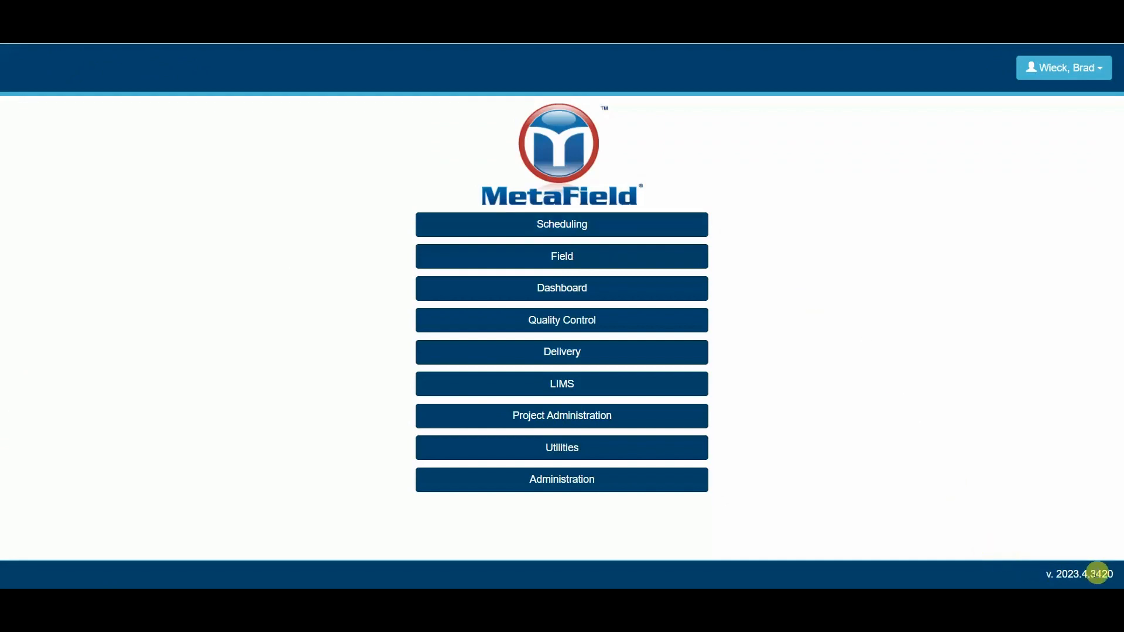